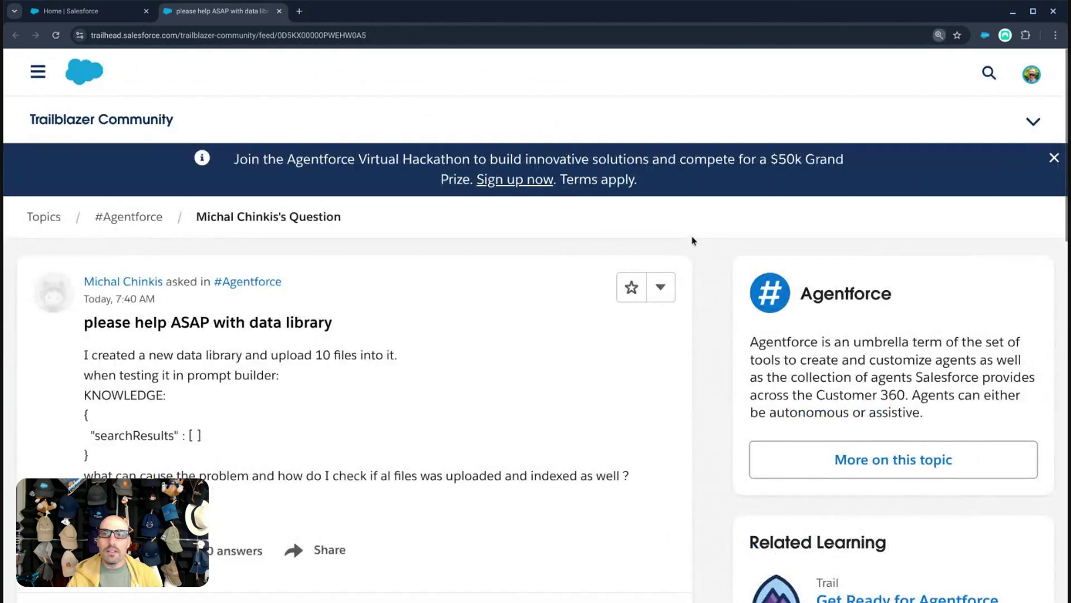
Enlarge the Trailblazer Community page and read the question about the data library's empty search results
key("ctrl+plus")
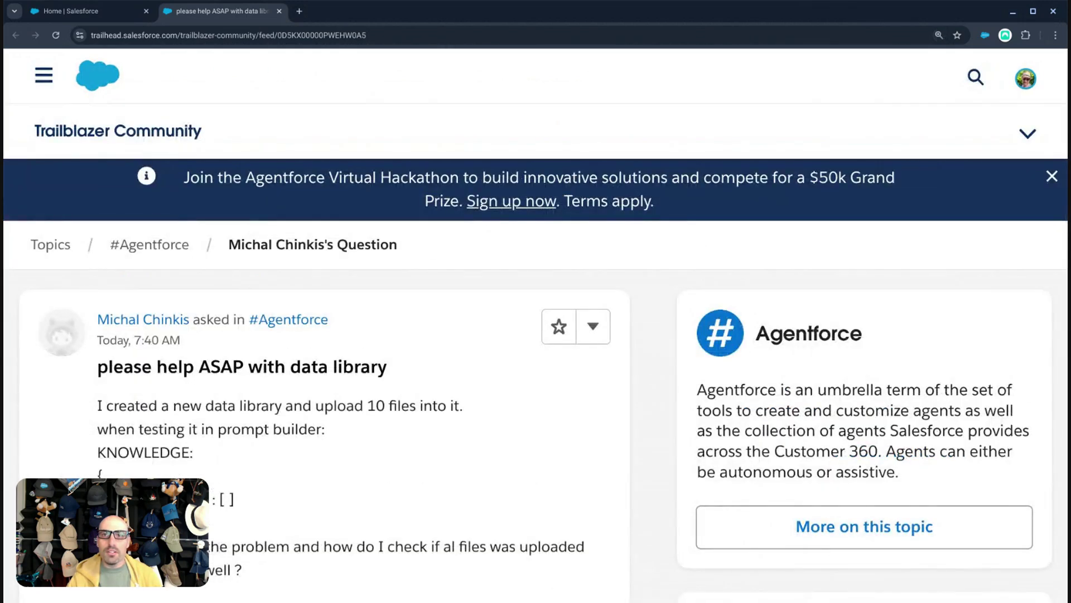
key("ctrl+plus")
key("ctrl+plus")
scroll(737, 328, "down", 3)
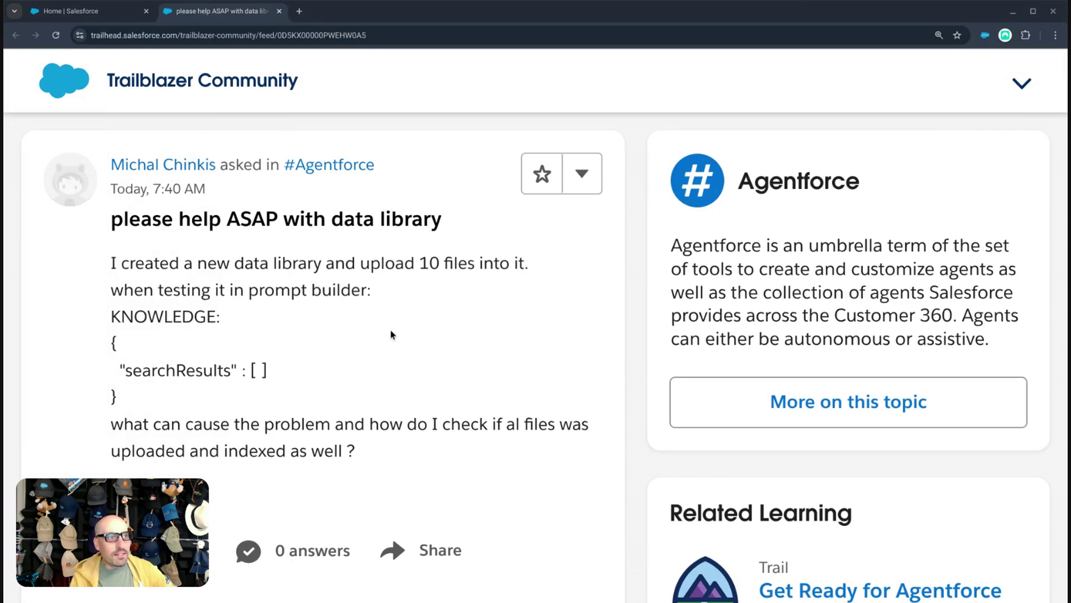
scroll(392, 334, "down", 1)
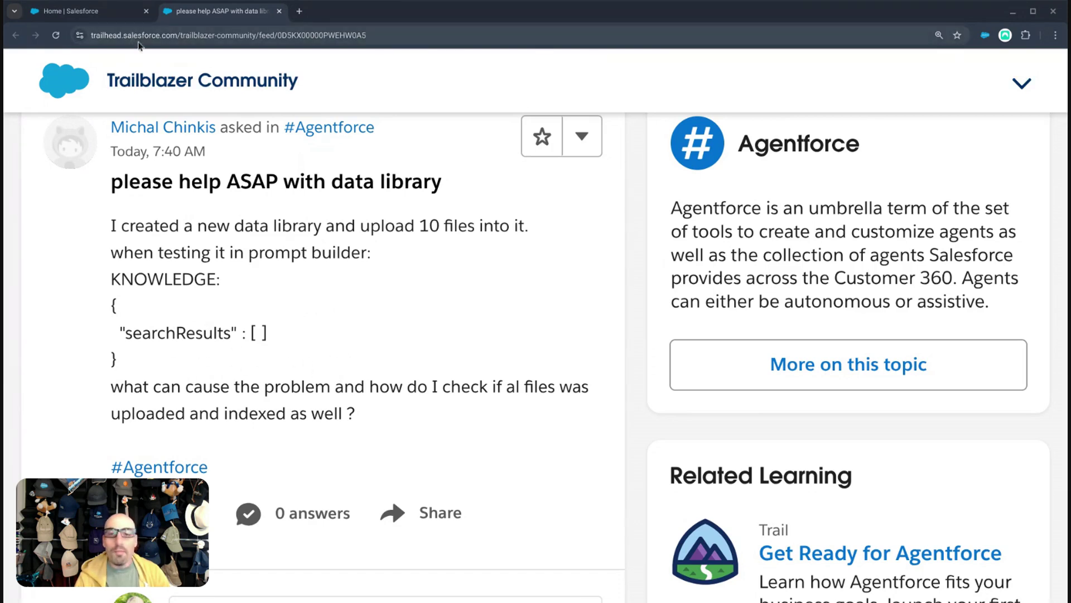
Switch to the Coral Cloud Resorts Salesforce org, enlarge its page, and open Setup for the current app
left_click(107, 22)
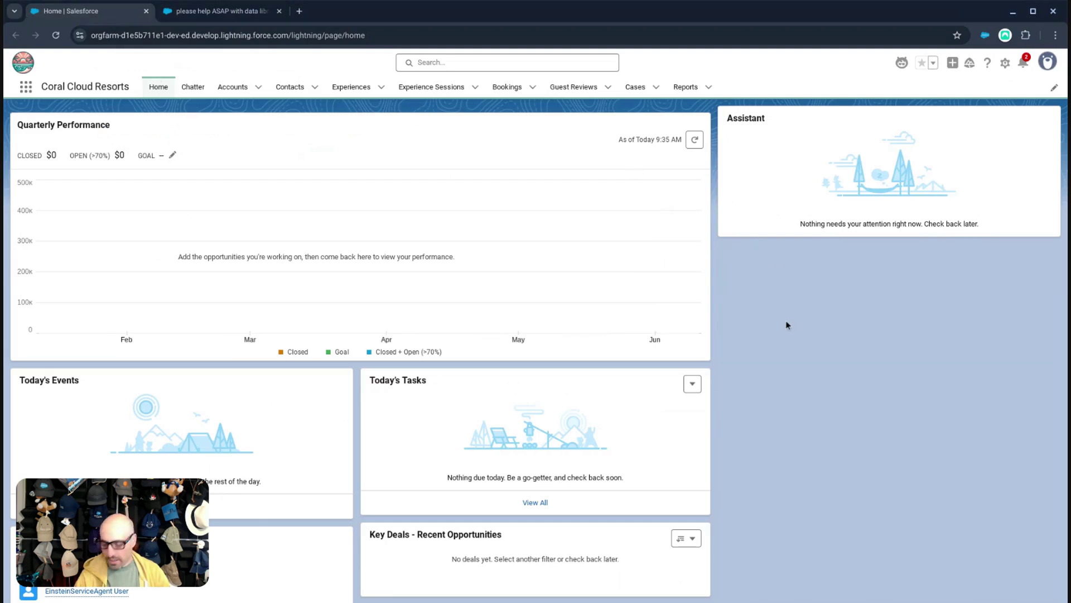
key("ctrl+plus")
key("ctrl+plus")
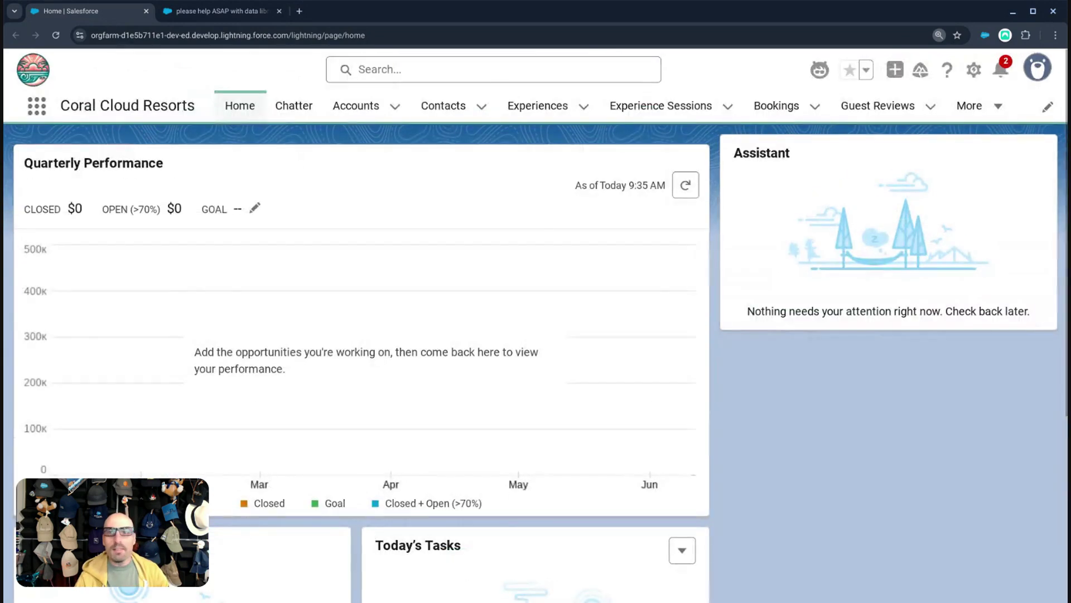
left_click(974, 70)
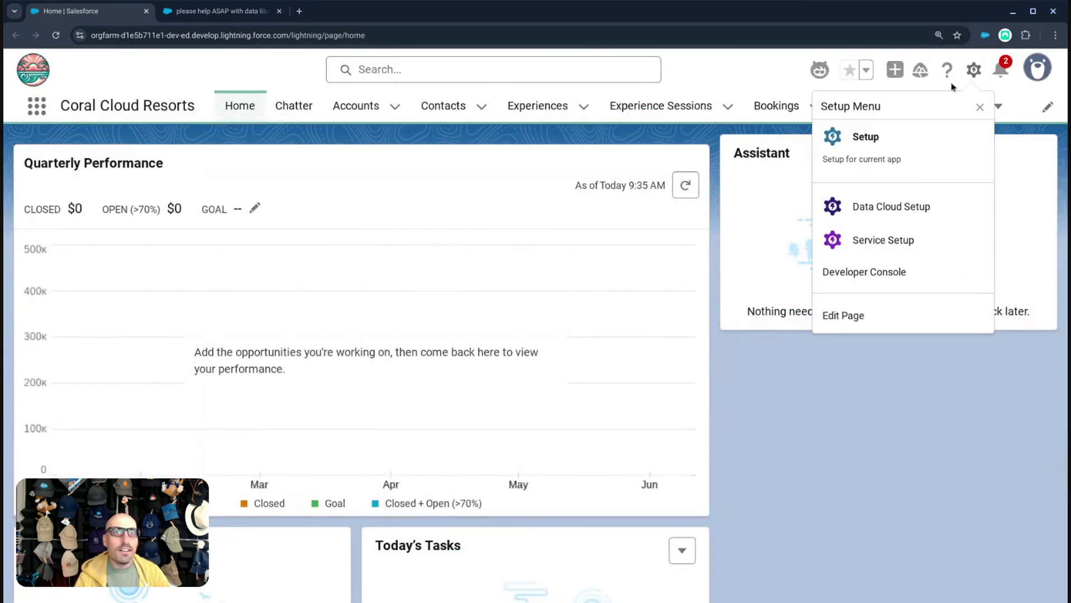
left_click(890, 139)
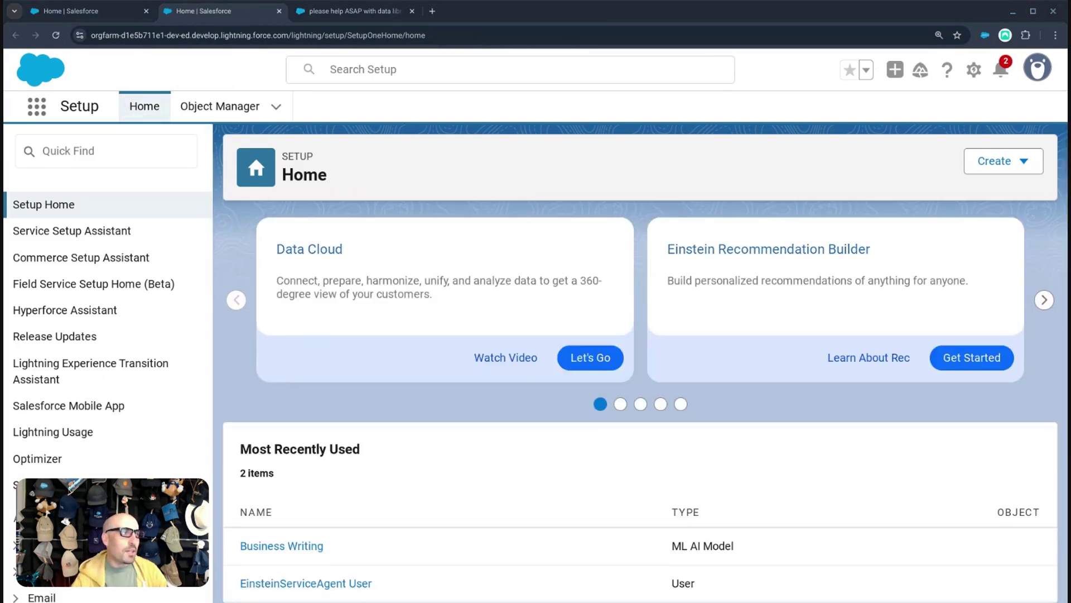
Search Setup for "prompt" and open Prompt Builder
left_click(113, 152)
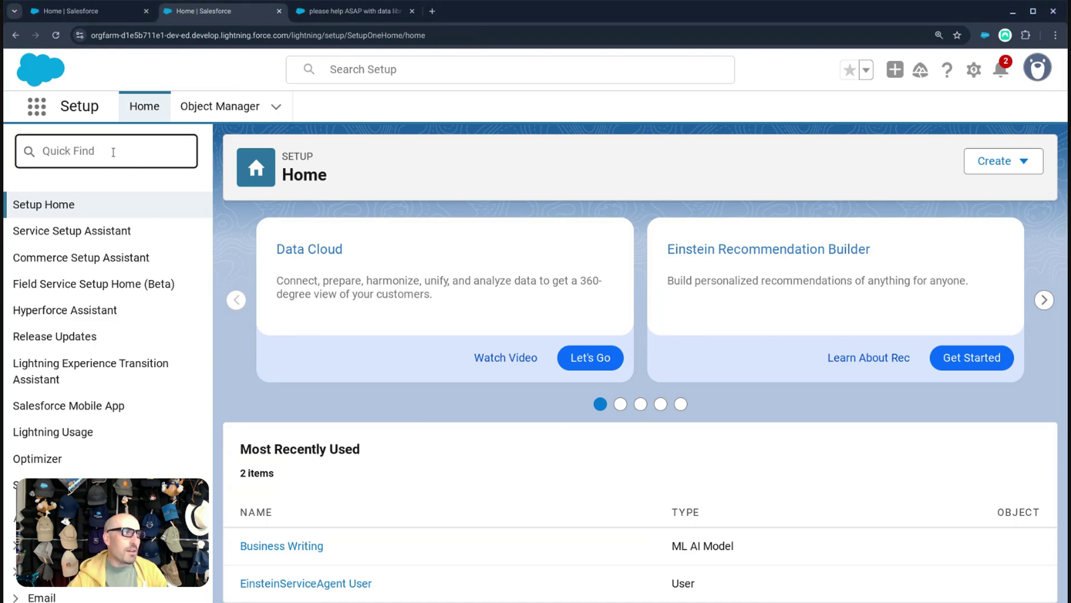
type("prompt")
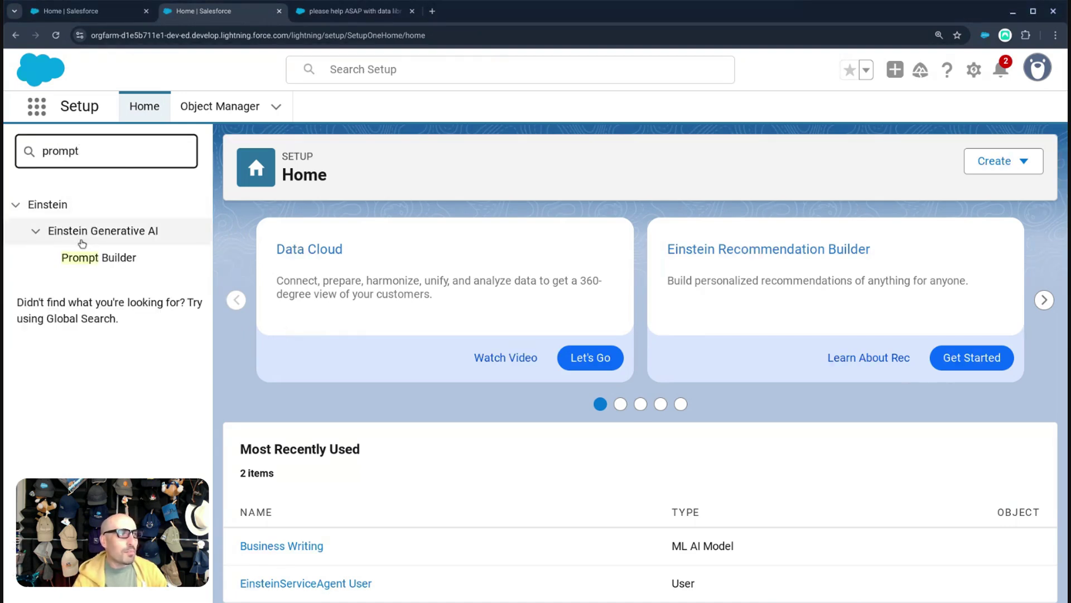
left_click(84, 257)
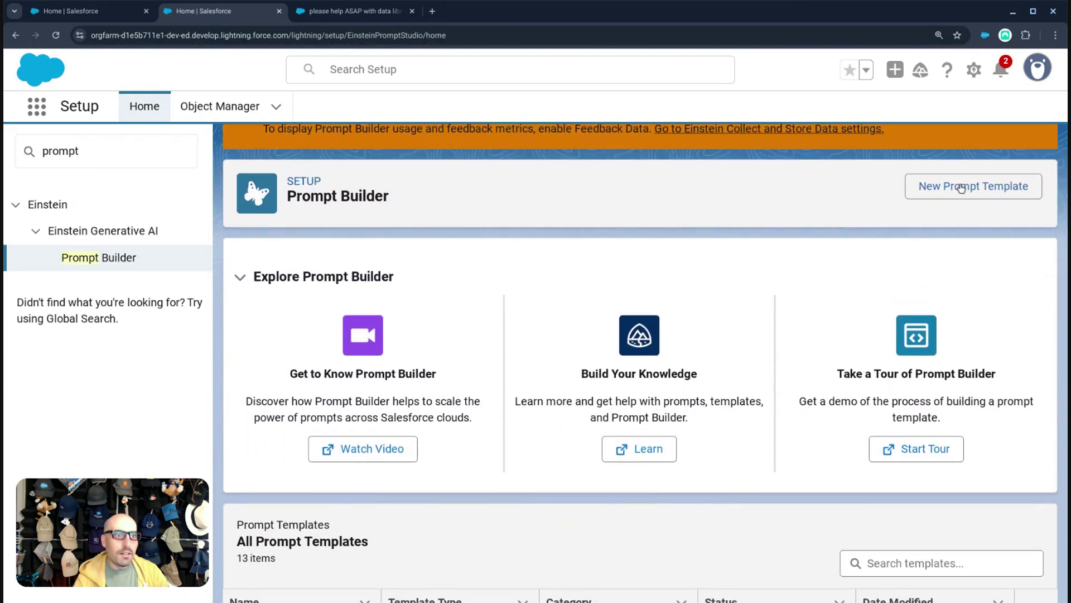
left_click(946, 187)
left_click(427, 290)
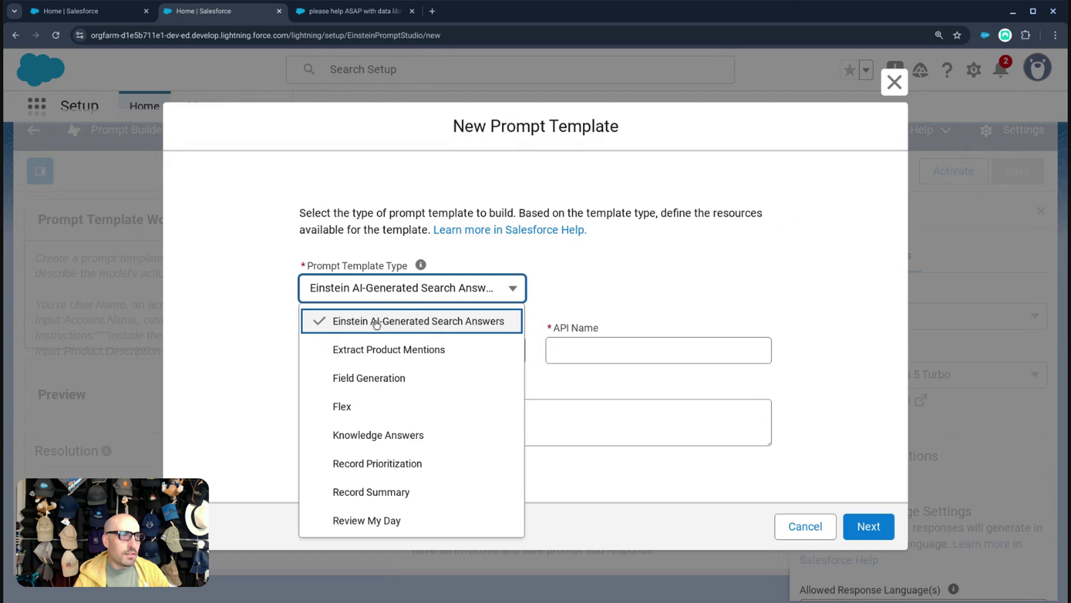
scroll(324, 377, "down", 1)
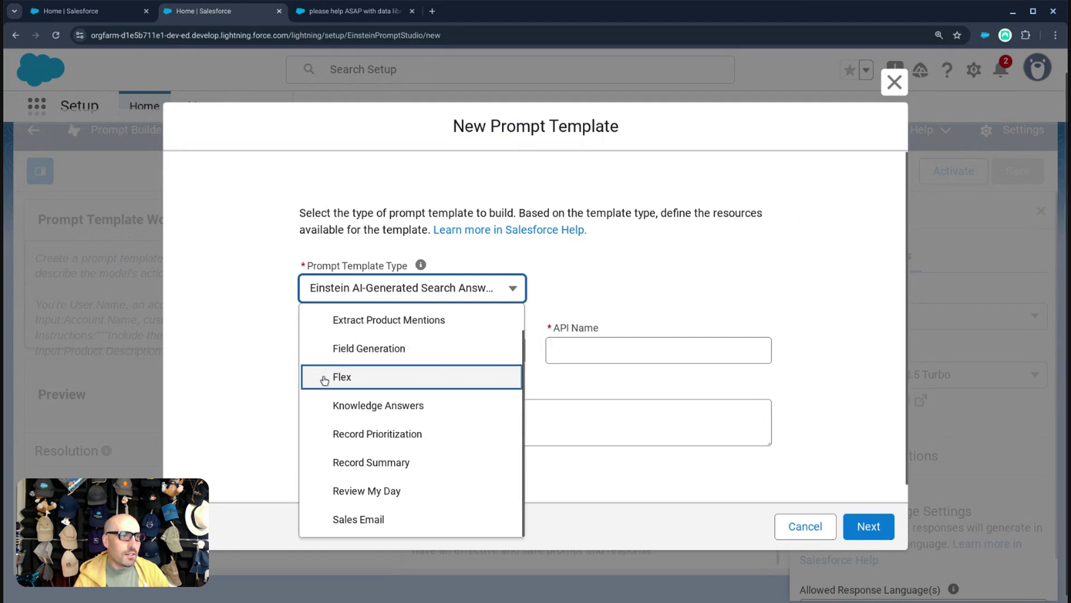
scroll(370, 431, "up", 1)
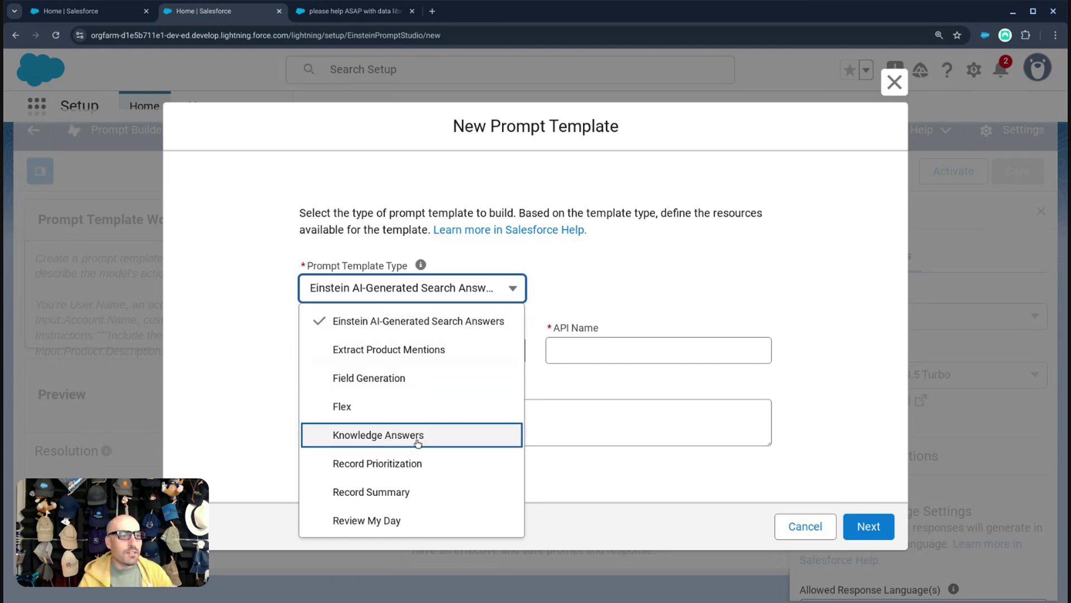
left_click(665, 285)
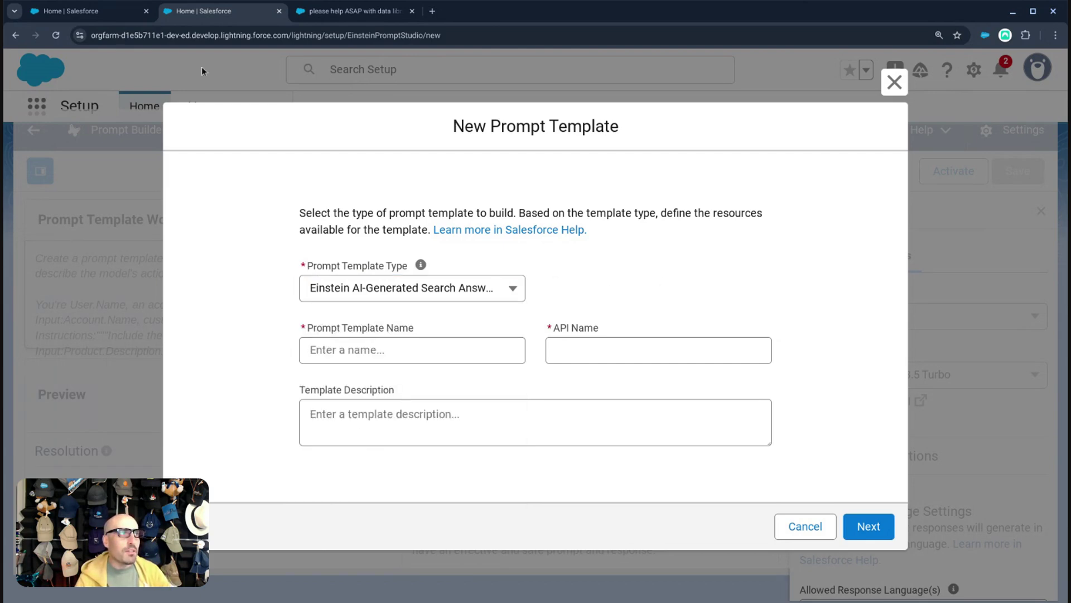
left_click(89, 12)
left_click(190, 15)
left_click(363, 13)
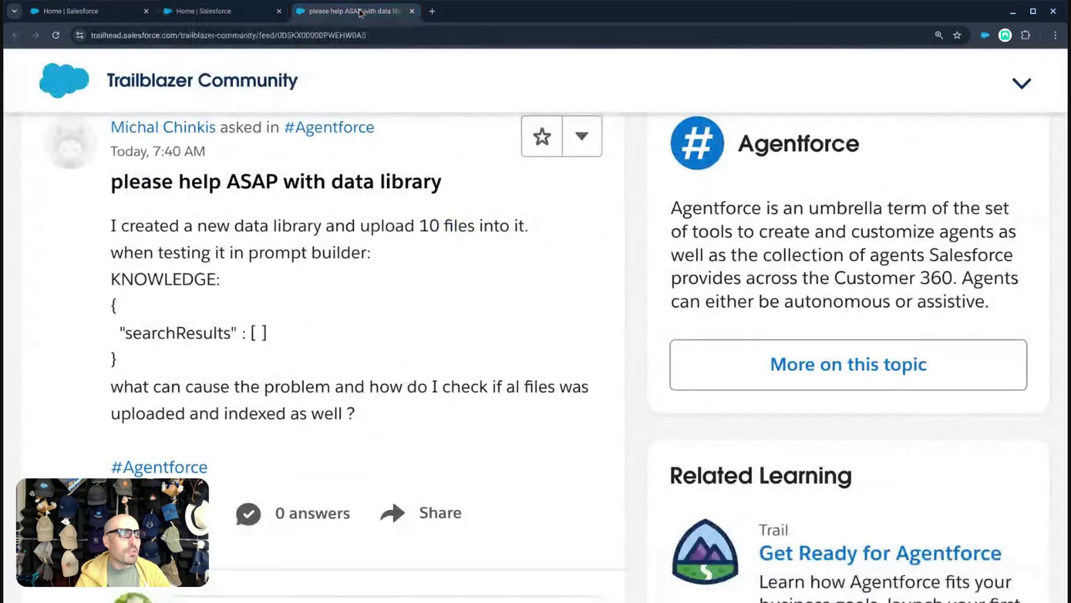
left_click(231, 16)
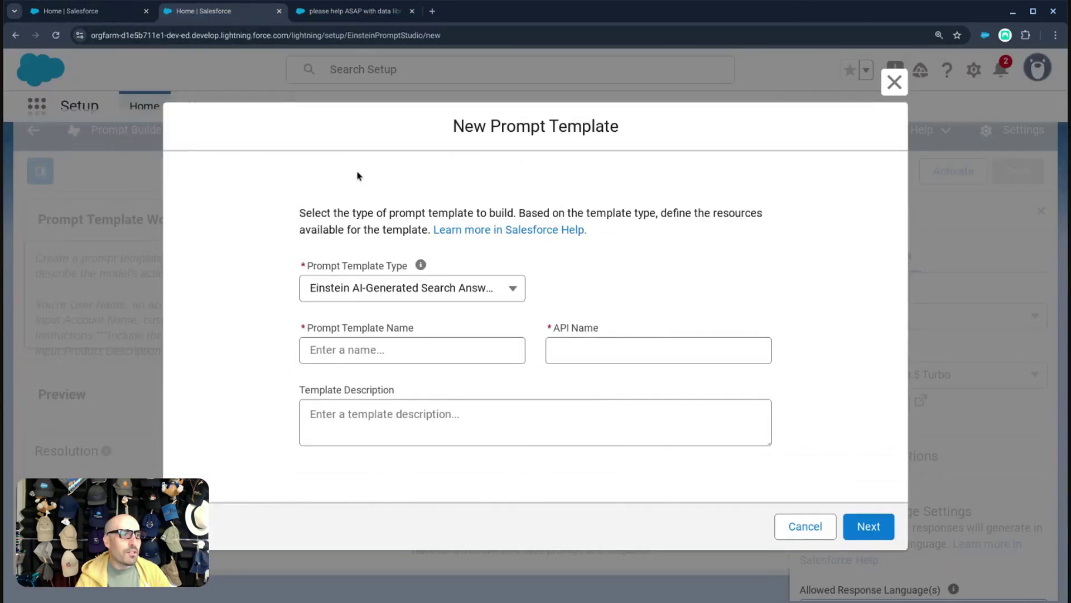
left_click(395, 286)
left_click(402, 435)
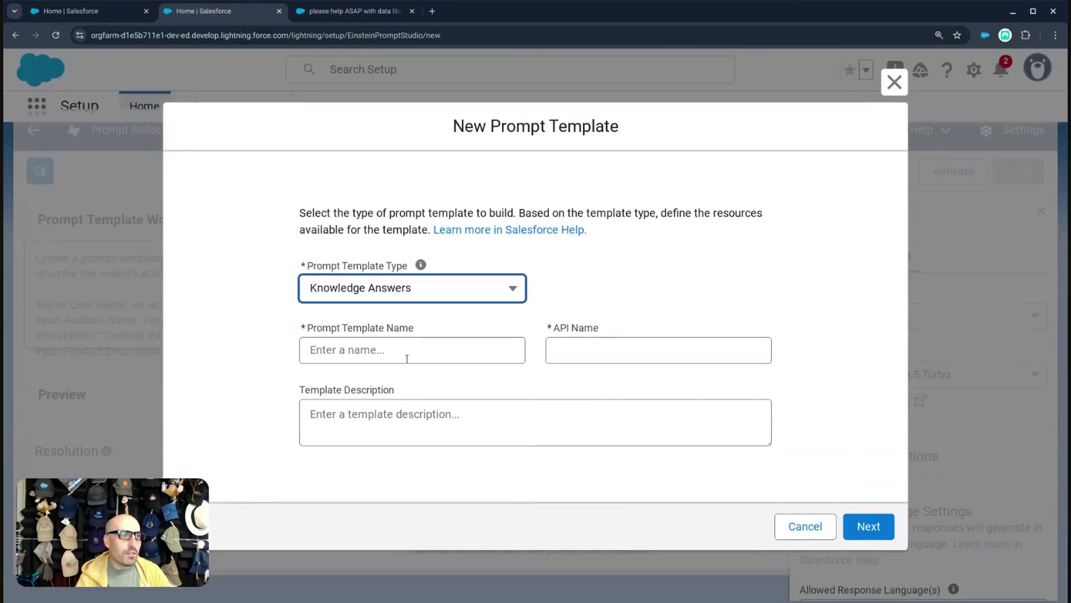
left_click(410, 350)
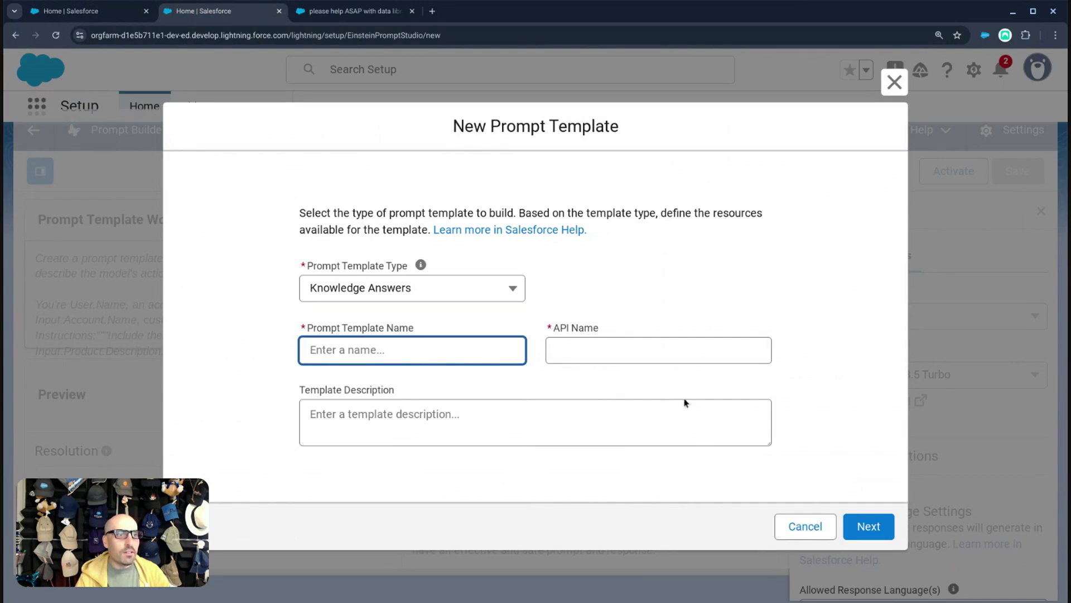
left_click(804, 527)
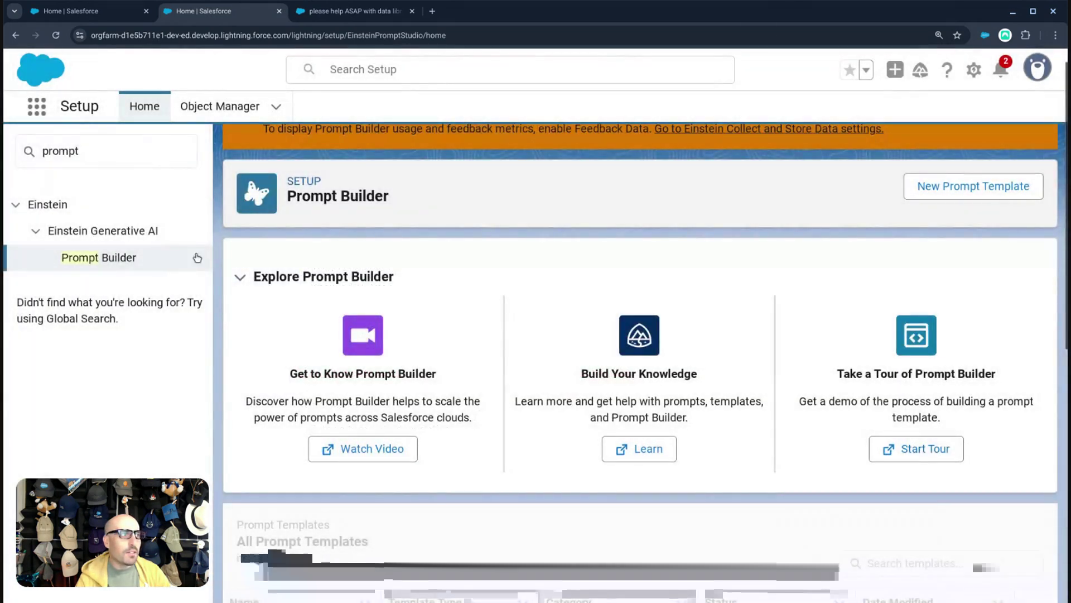
Search Setup for "data li" and open Agentforce Data Library
double_click(115, 163)
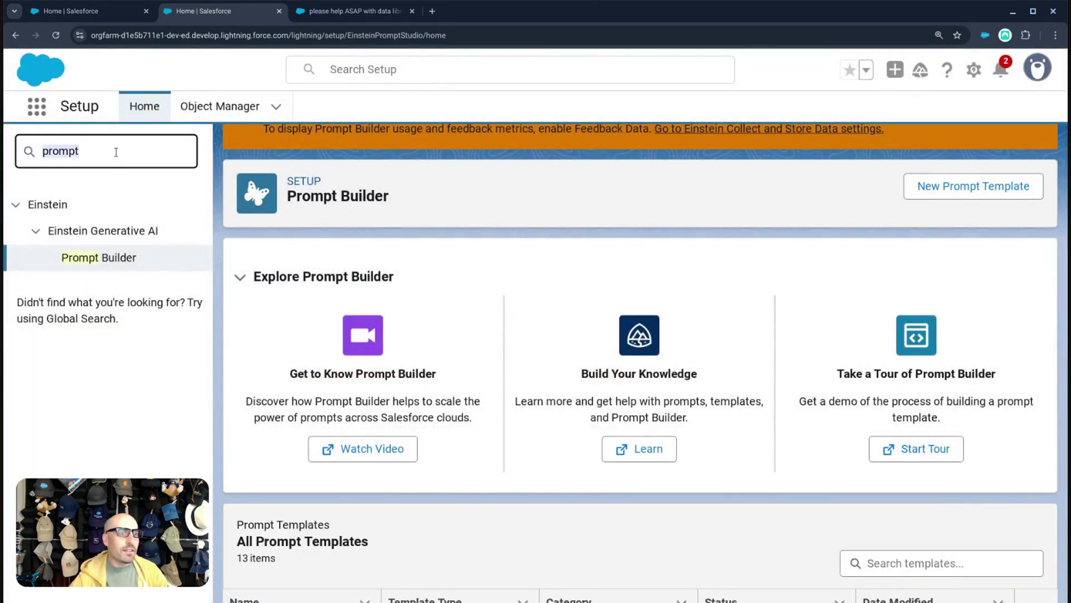
type("data li")
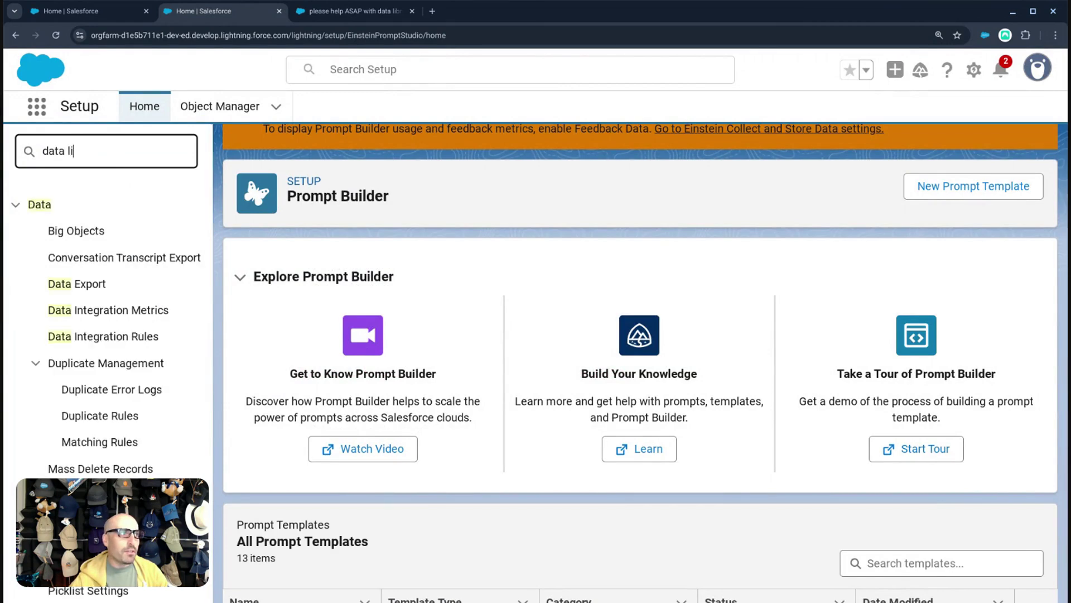
left_click(137, 230)
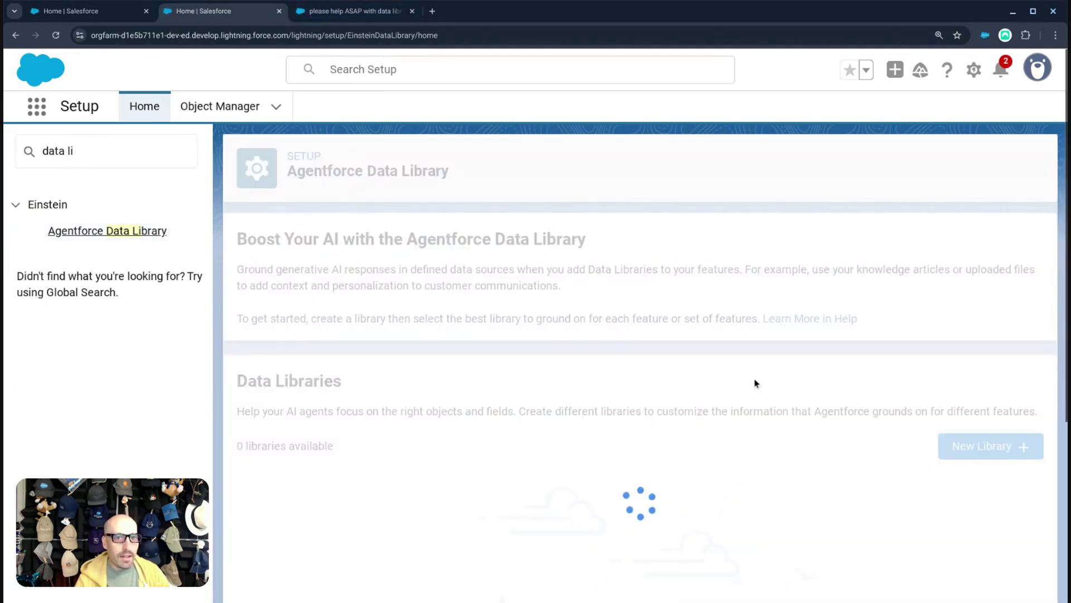
Create and save a new data library named PDF Library, leaving its description empty
scroll(804, 382, "down", 2)
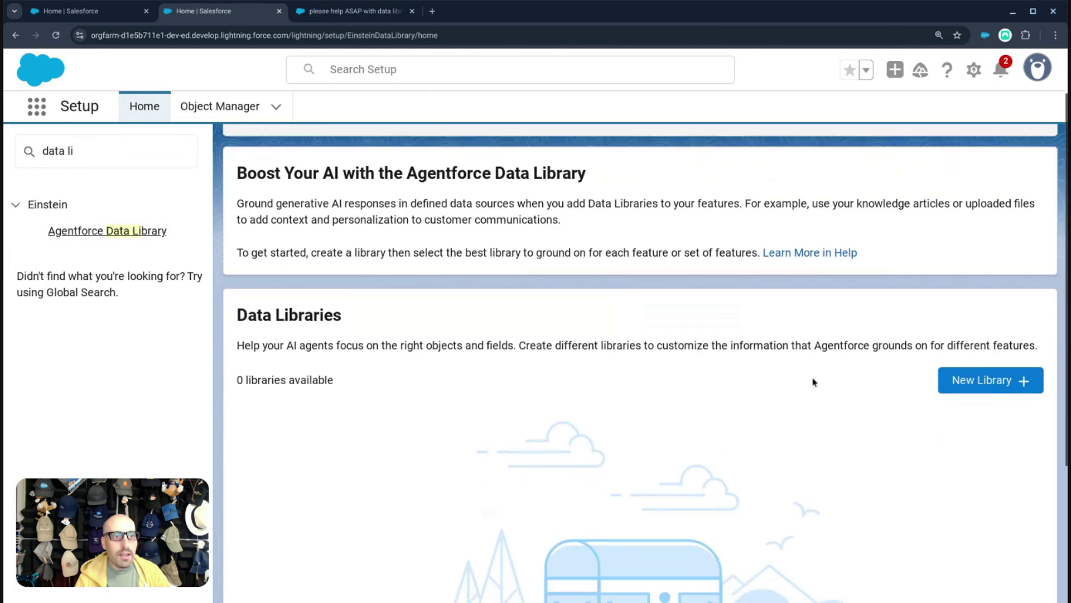
left_click(957, 353)
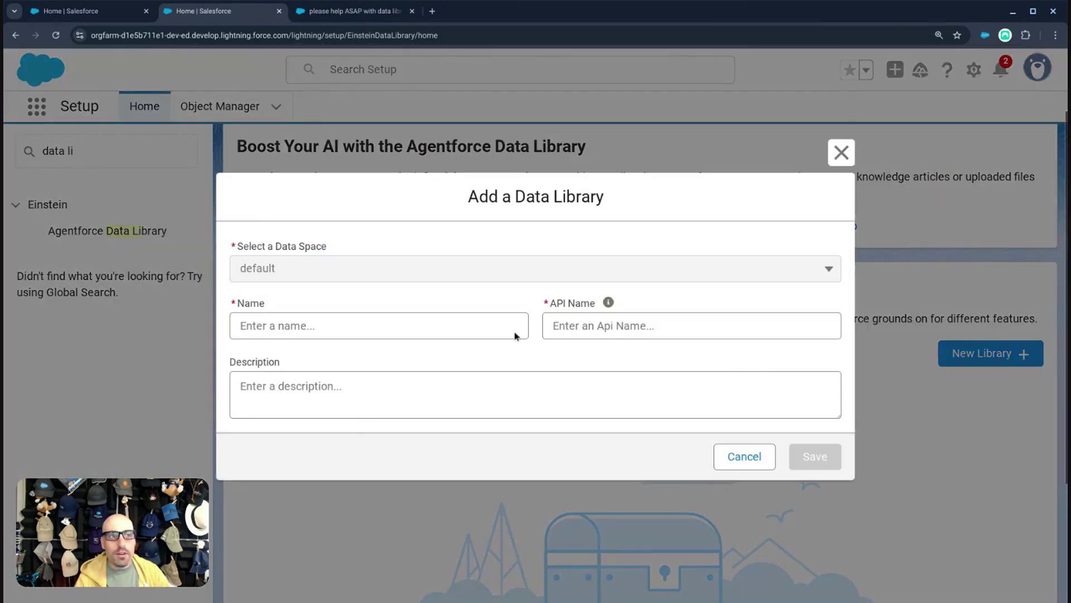
left_click(429, 318)
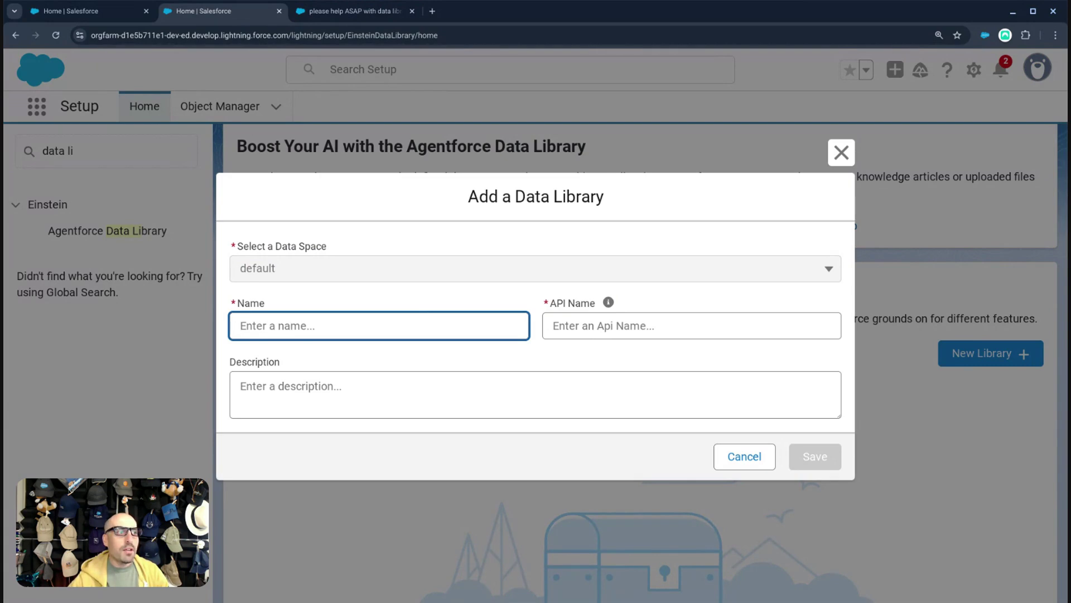
type("PDF Lib")
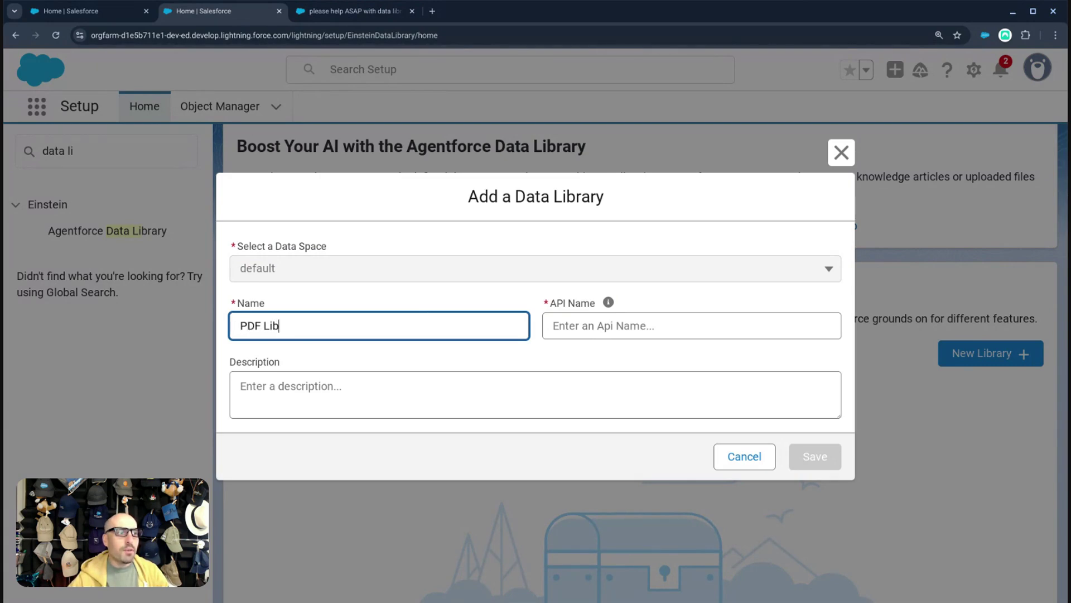
type("rary")
key("Tab")
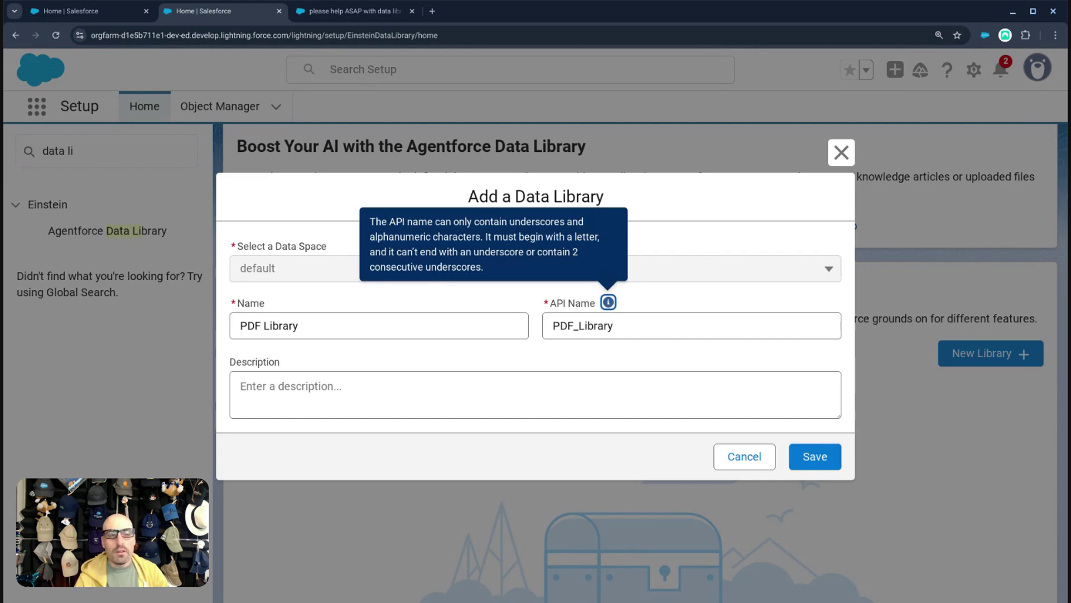
left_click(481, 385)
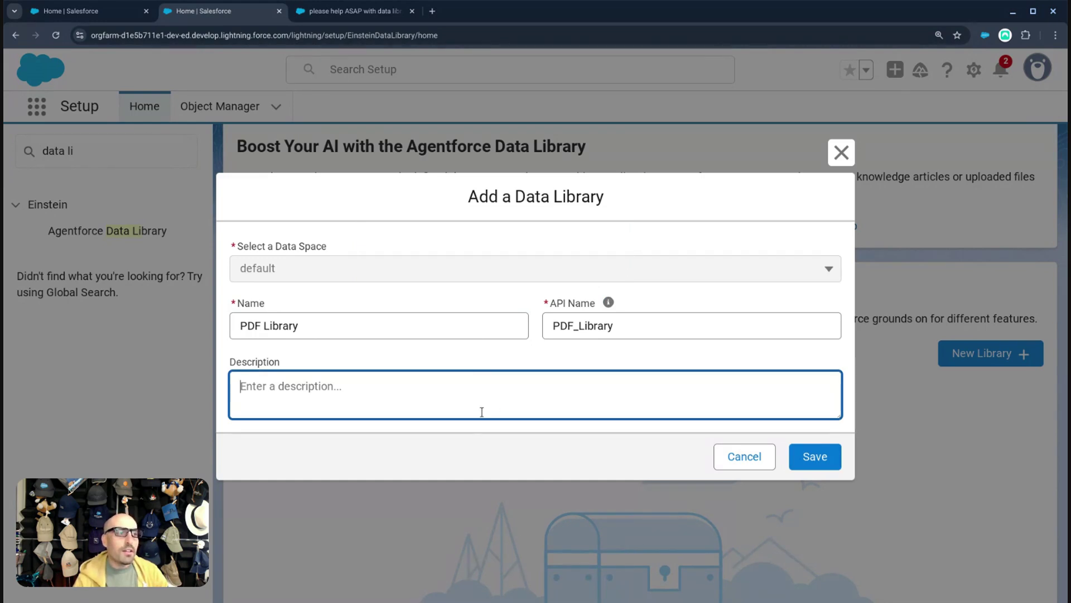
left_click(811, 466)
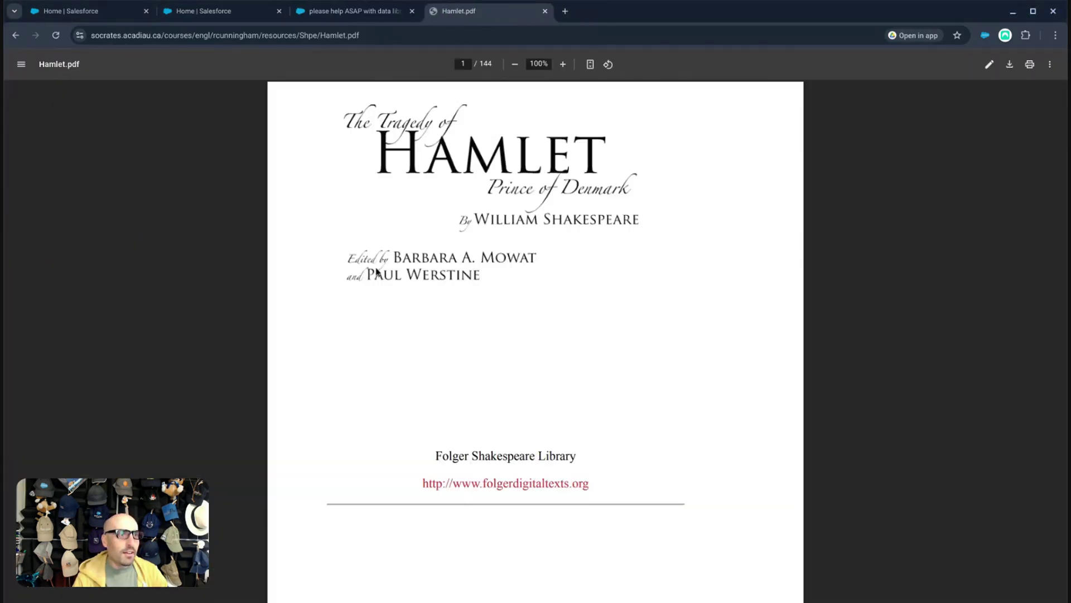
Skim the opening pages of Hamlet.pdf and return to the PDF Library page in Salesforce Setup
scroll(346, 340, "down", 20)
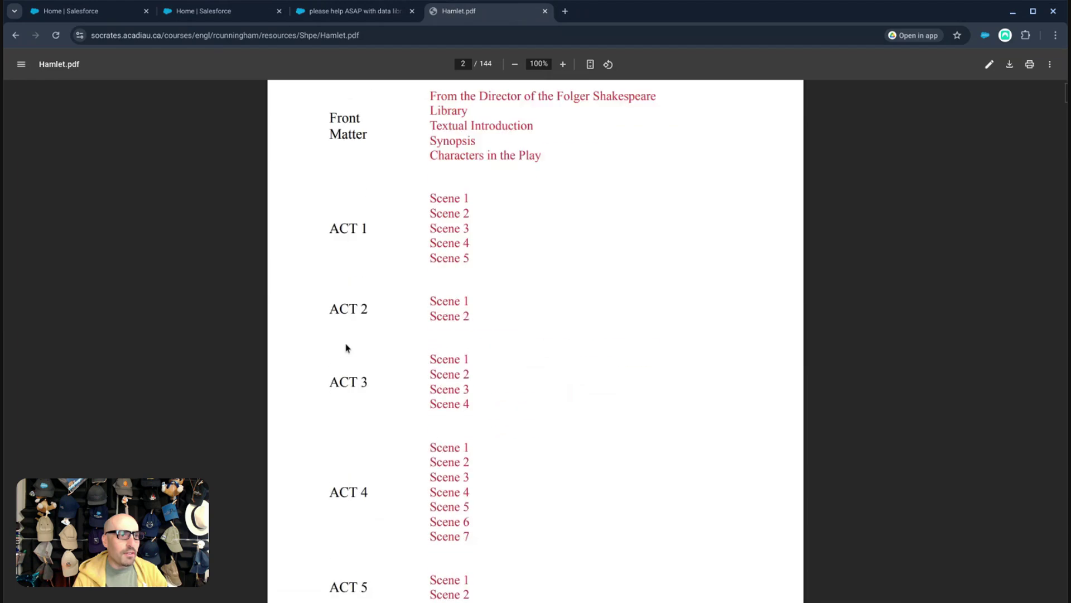
scroll(346, 347, "down", 20)
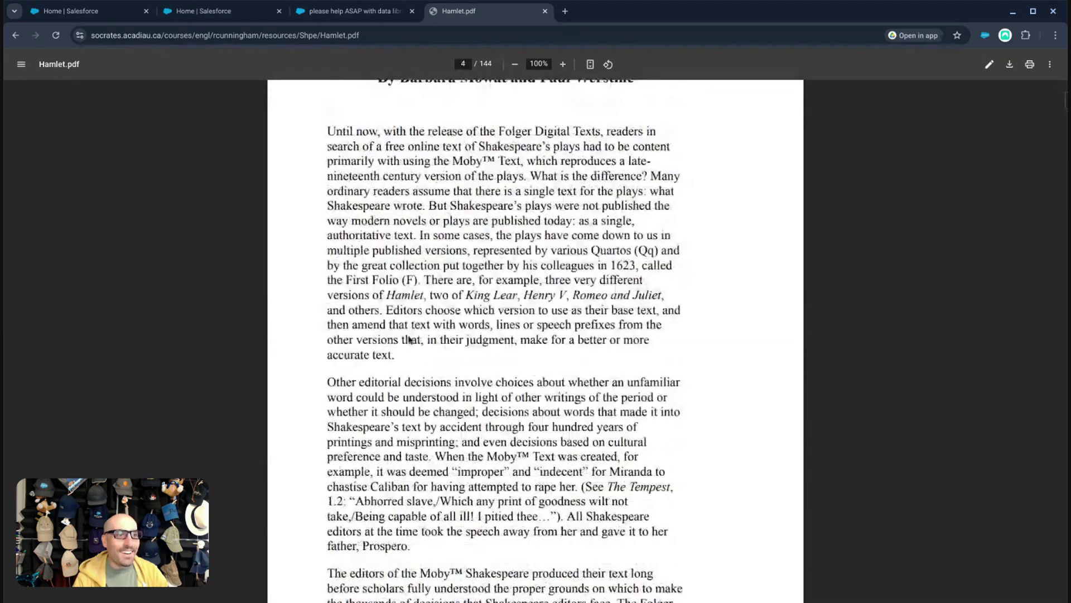
scroll(409, 339, "down", 6)
scroll(445, 310, "up", 20)
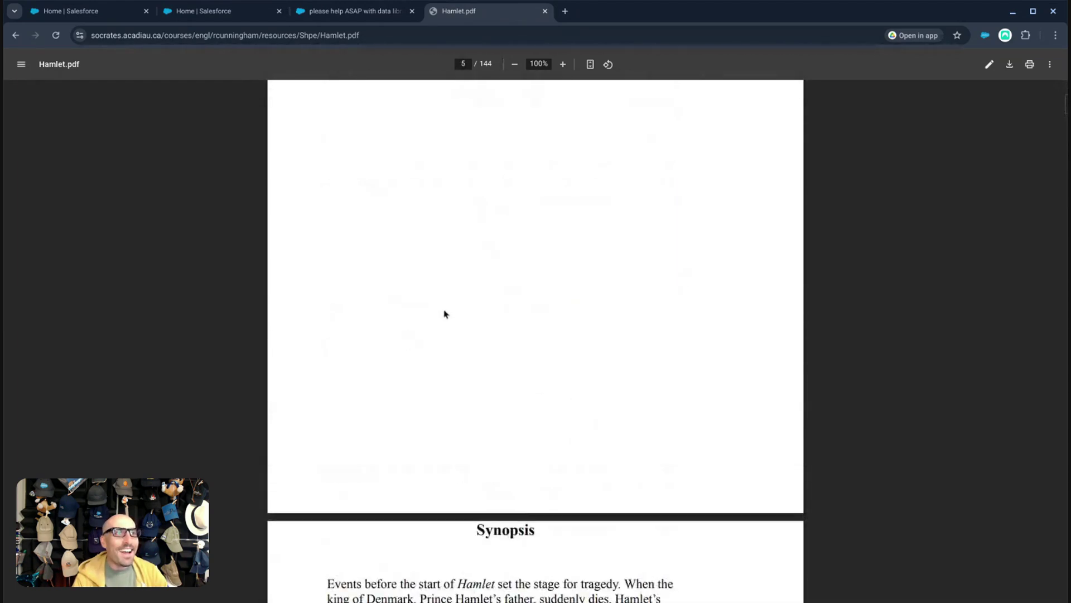
scroll(561, 287, "up", 10)
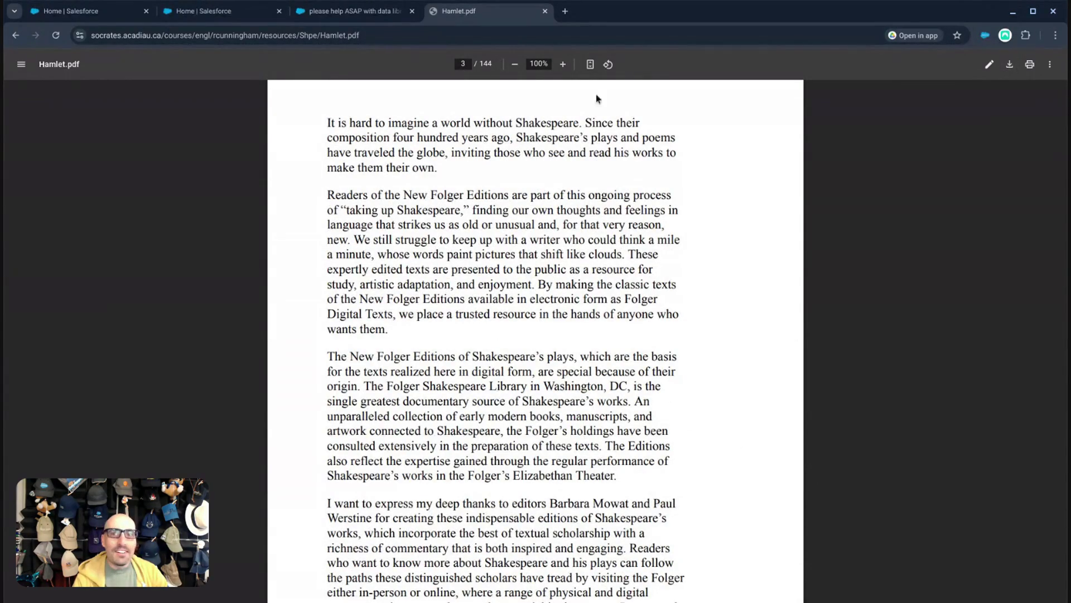
left_click(351, 11)
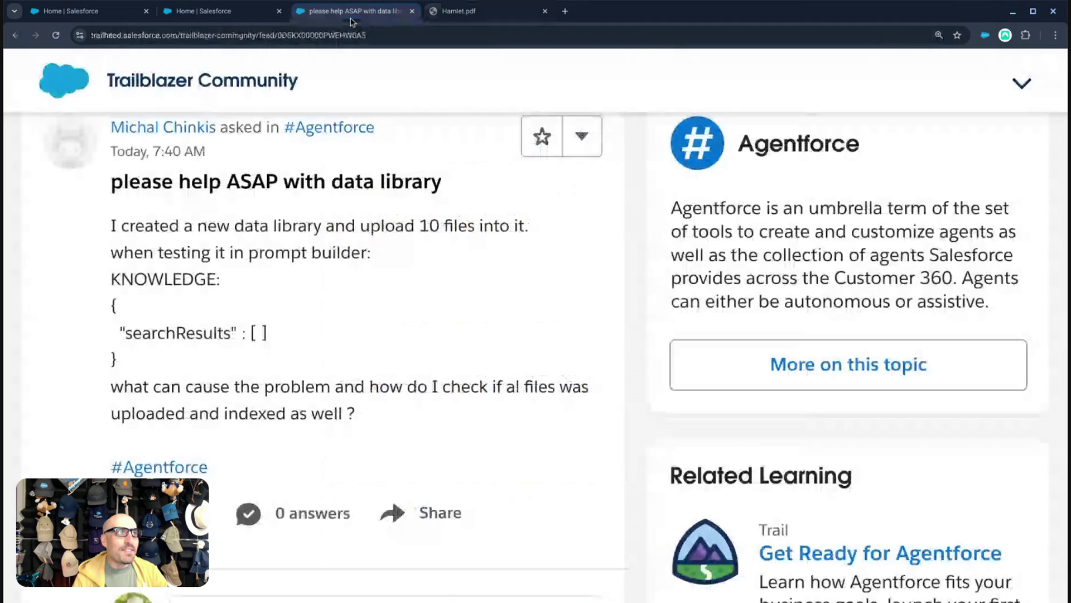
left_click(202, 12)
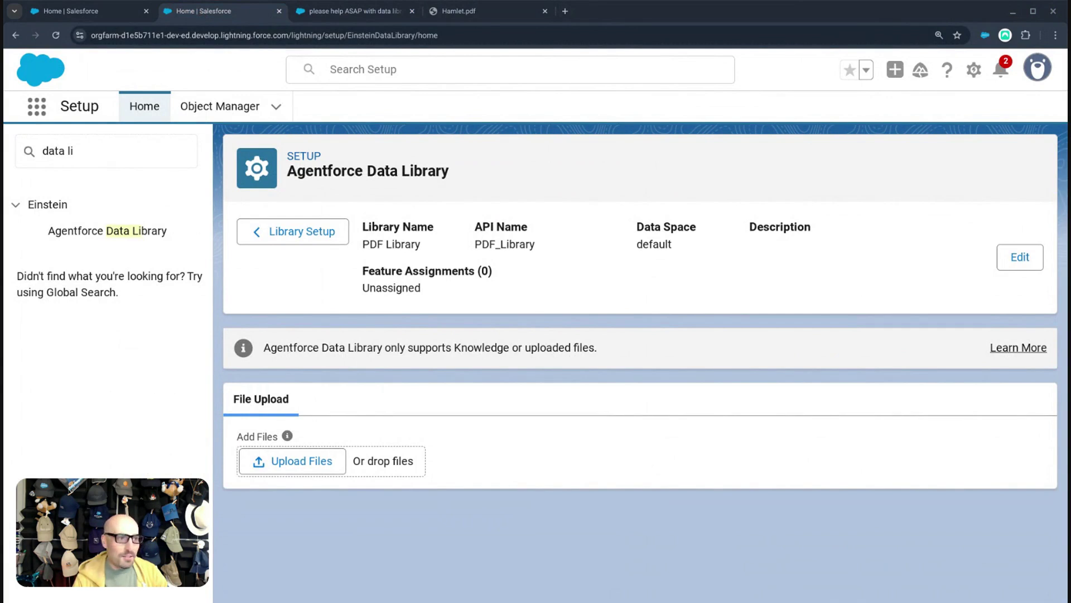
Upload Hamlet.pdf to the PDF Library, checking the browser's console and network activity during the upload
left_click_drag(329, 602, 328, 458)
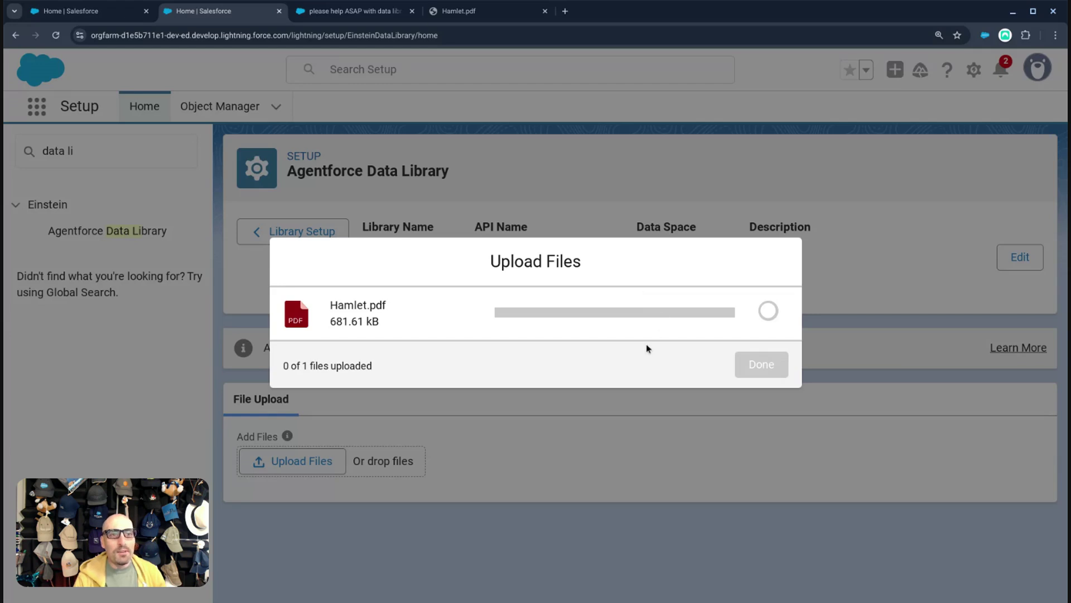
key("ctrl+shift+i")
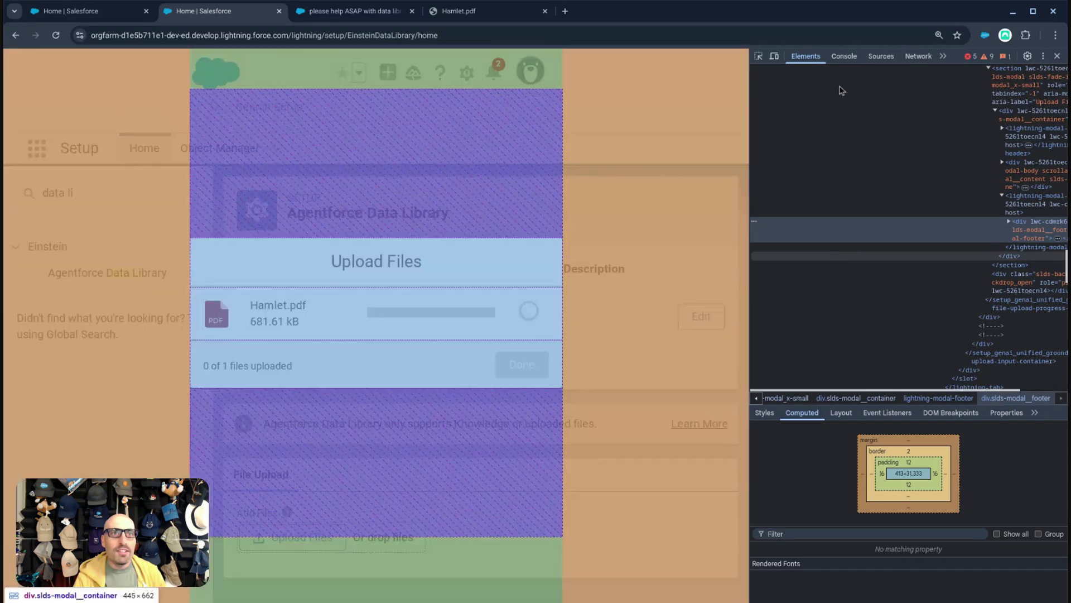
left_click(844, 56)
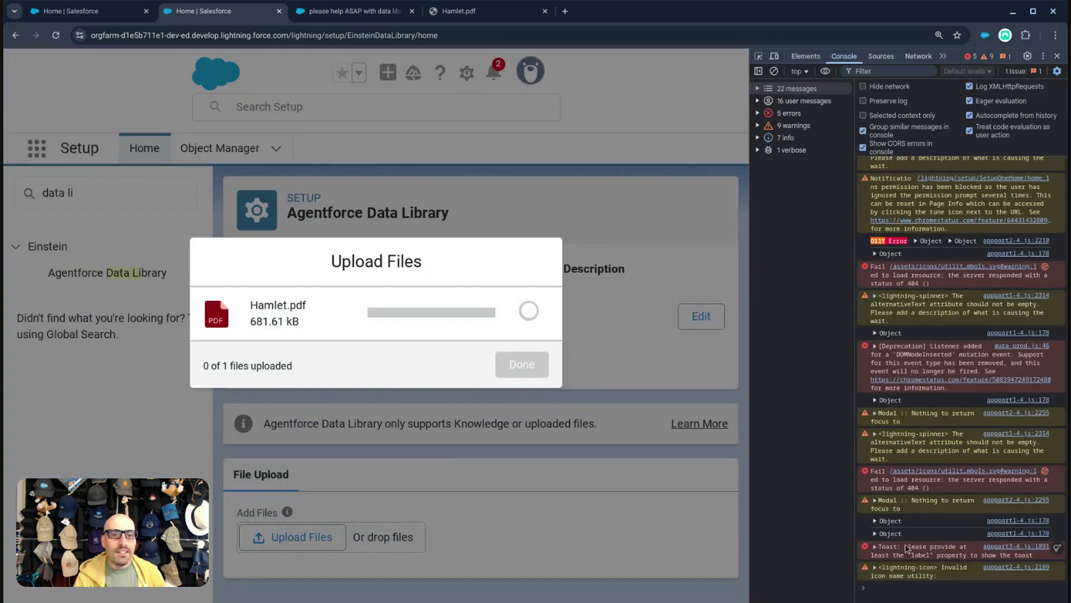
left_click(918, 56)
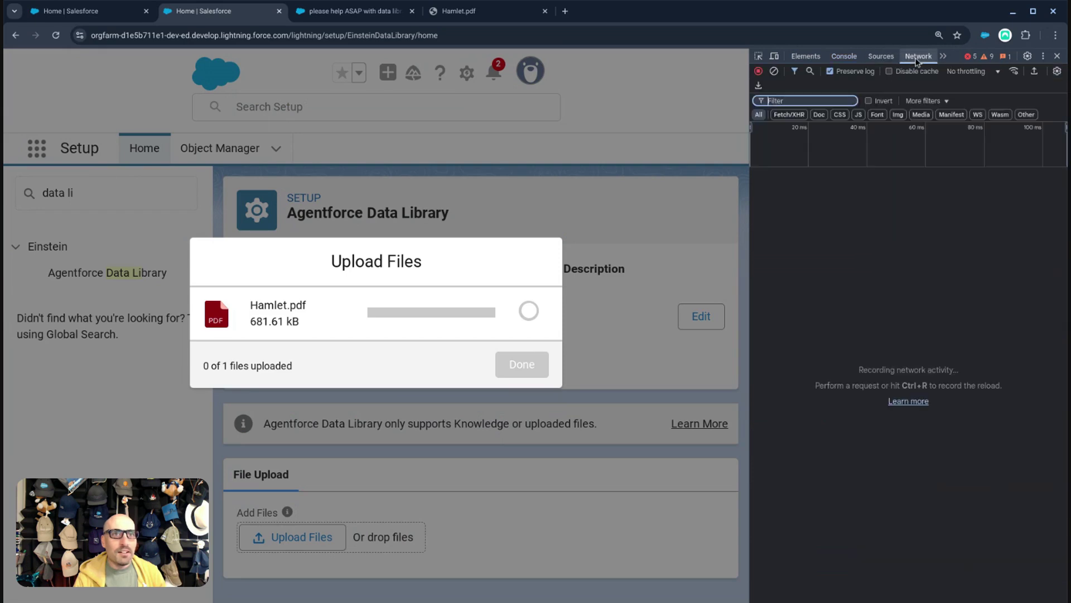
left_click(847, 56)
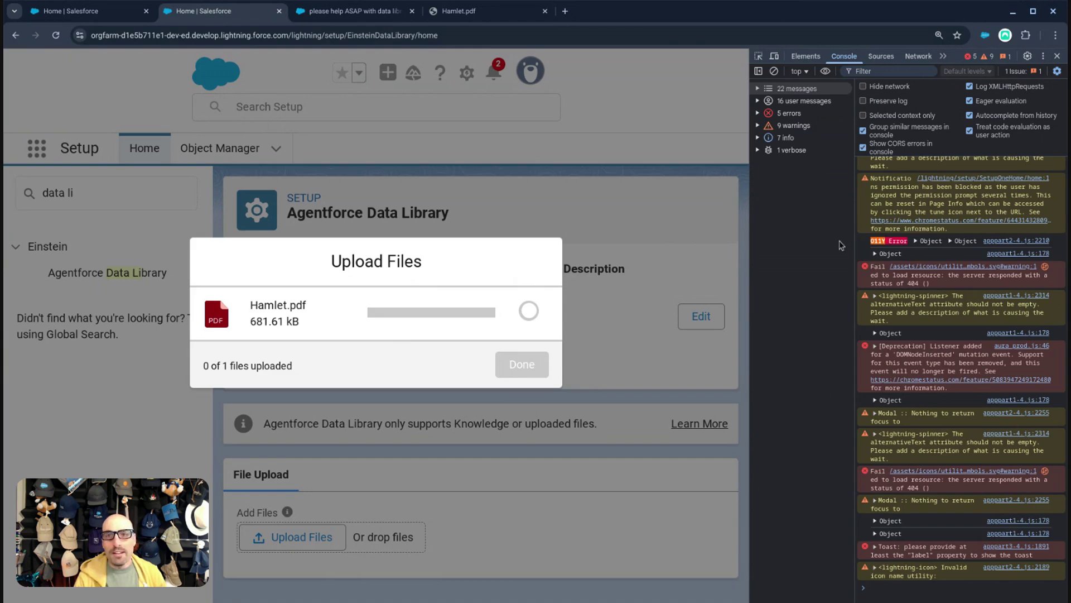
left_click(1057, 56)
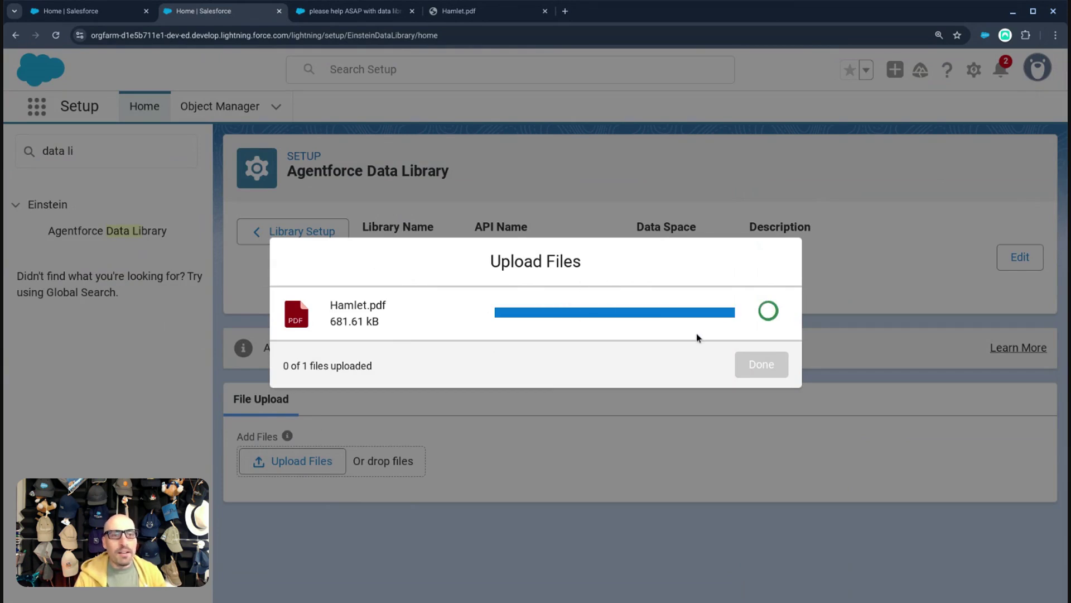
left_click(777, 366)
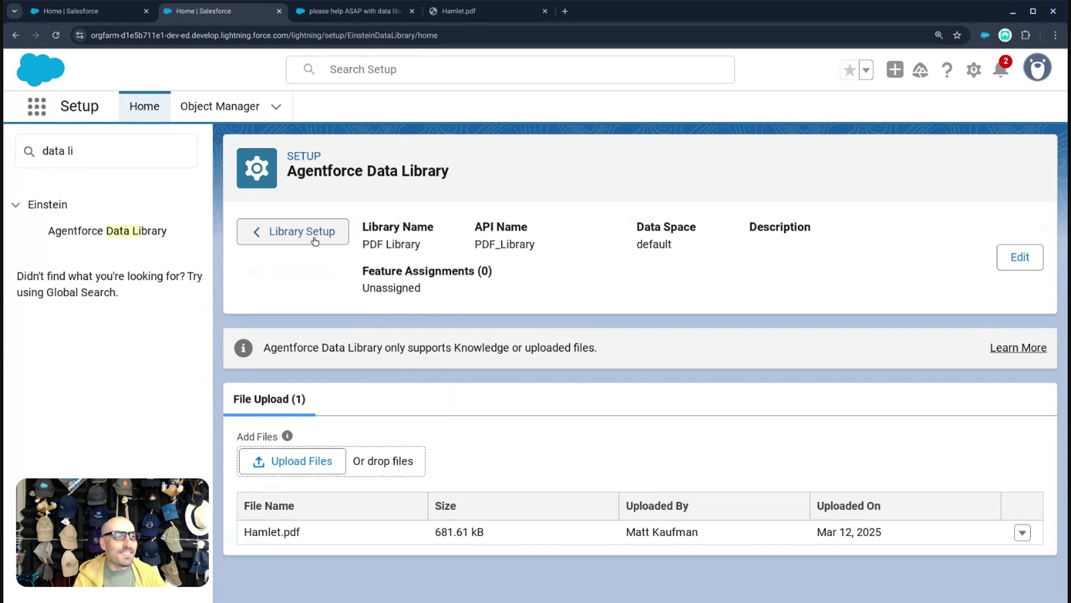
Search Setup for "prompt" and open Prompt Builder
left_click(100, 162)
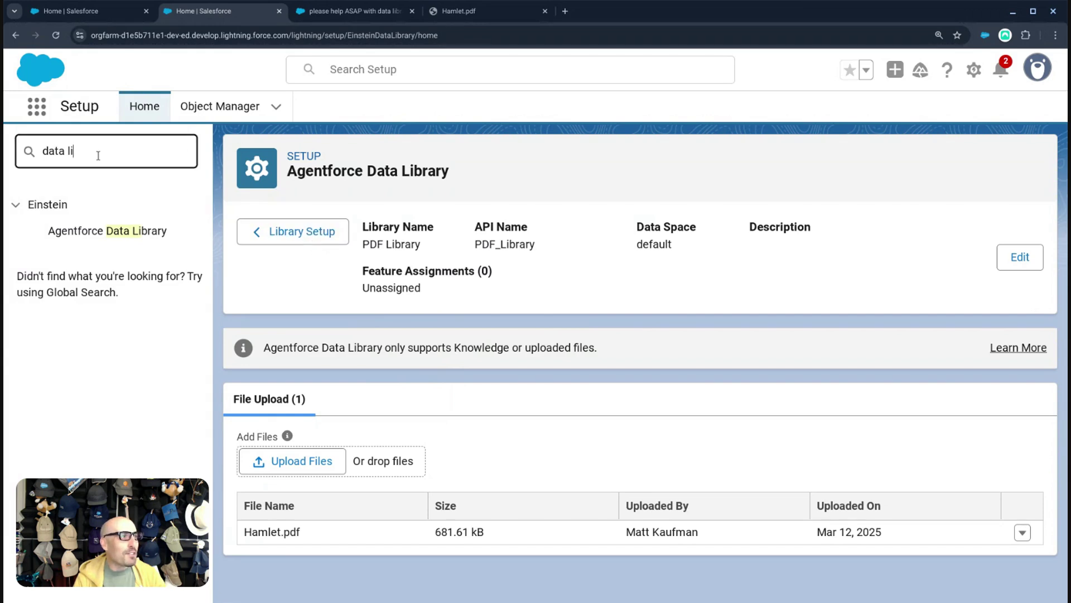
triple_click(108, 162)
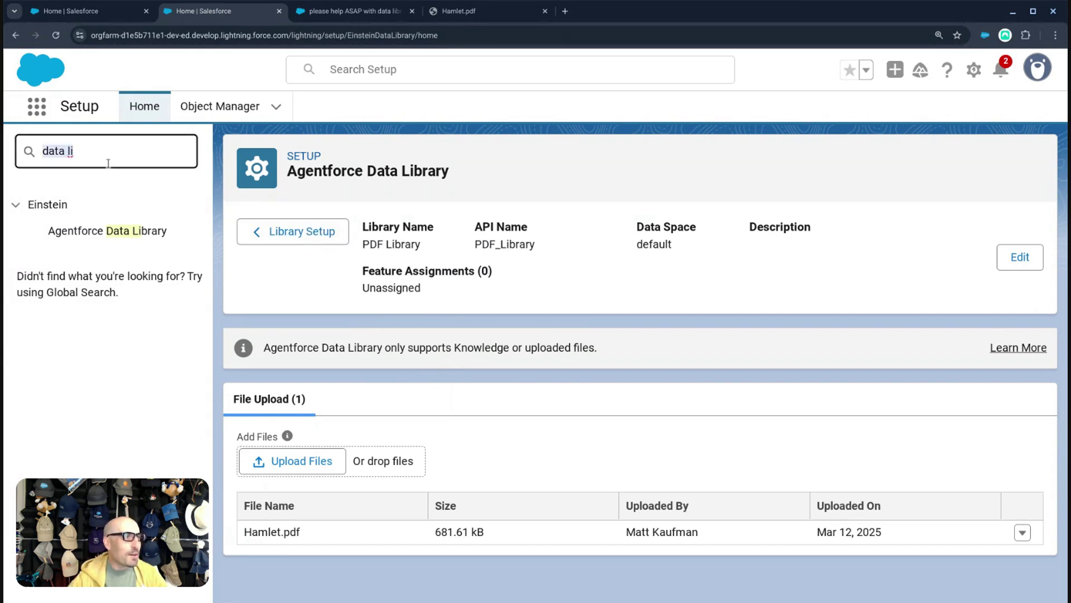
type("pr")
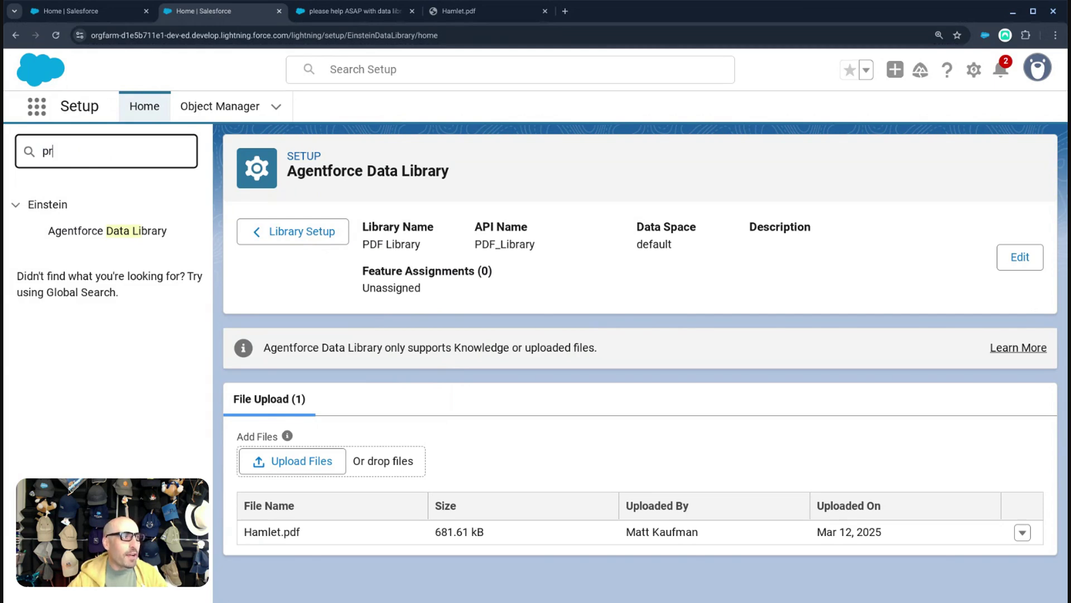
type("ompt")
left_click(128, 260)
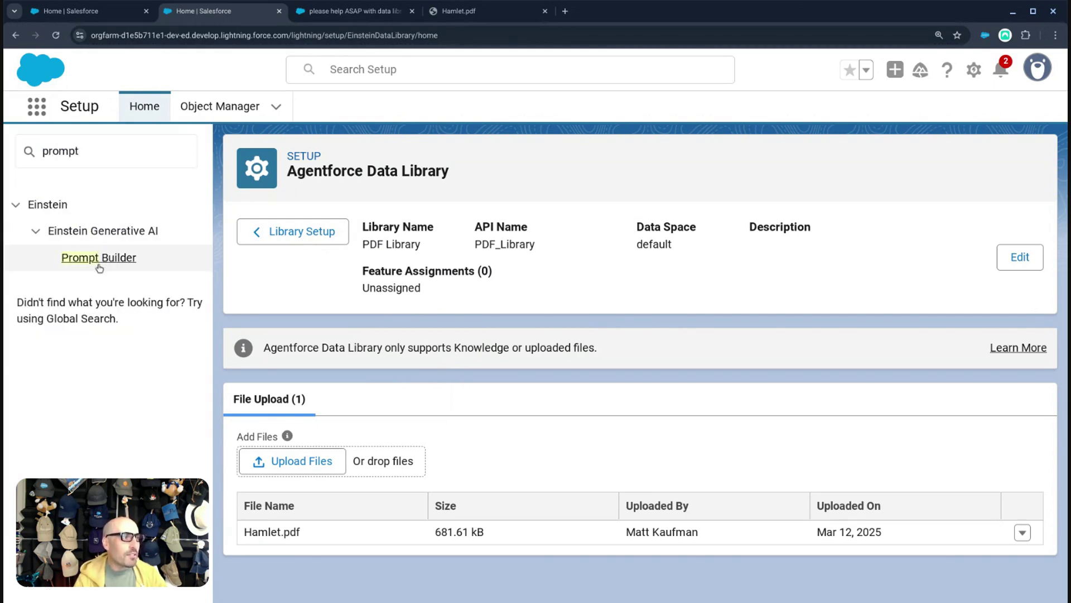
Look over the existing prompt templates and start a new one of type Knowledge Answers
scroll(452, 421, "down", 6)
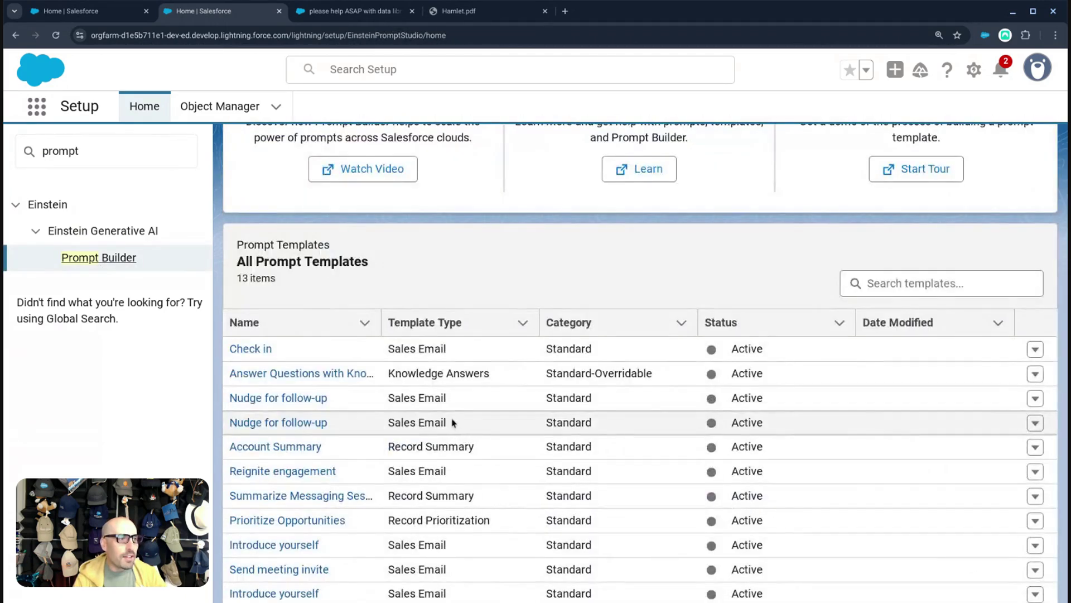
scroll(418, 403, "down", 2)
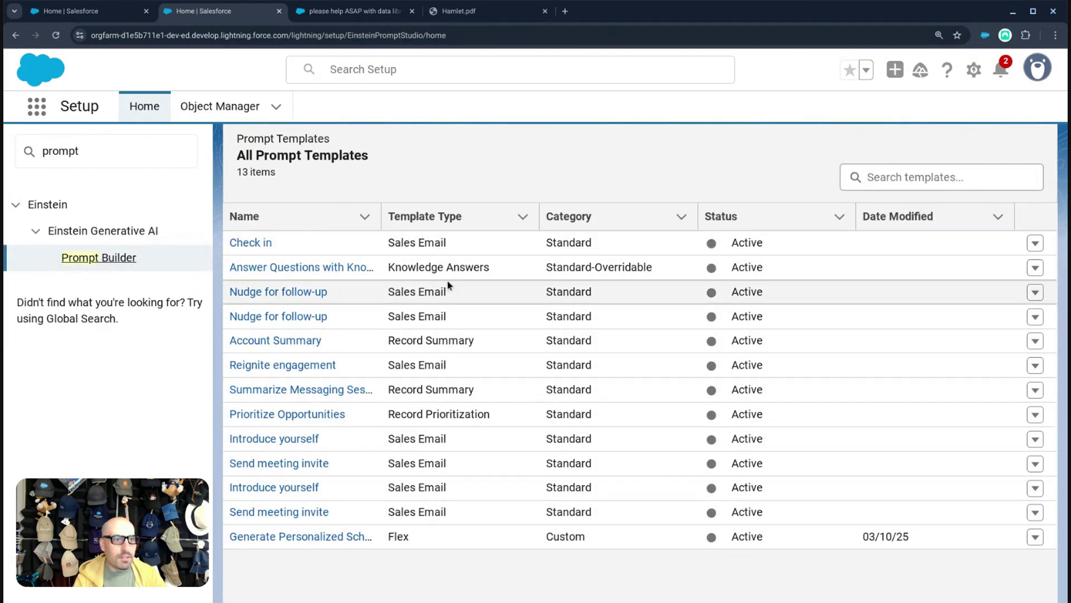
scroll(772, 270, "up", 2)
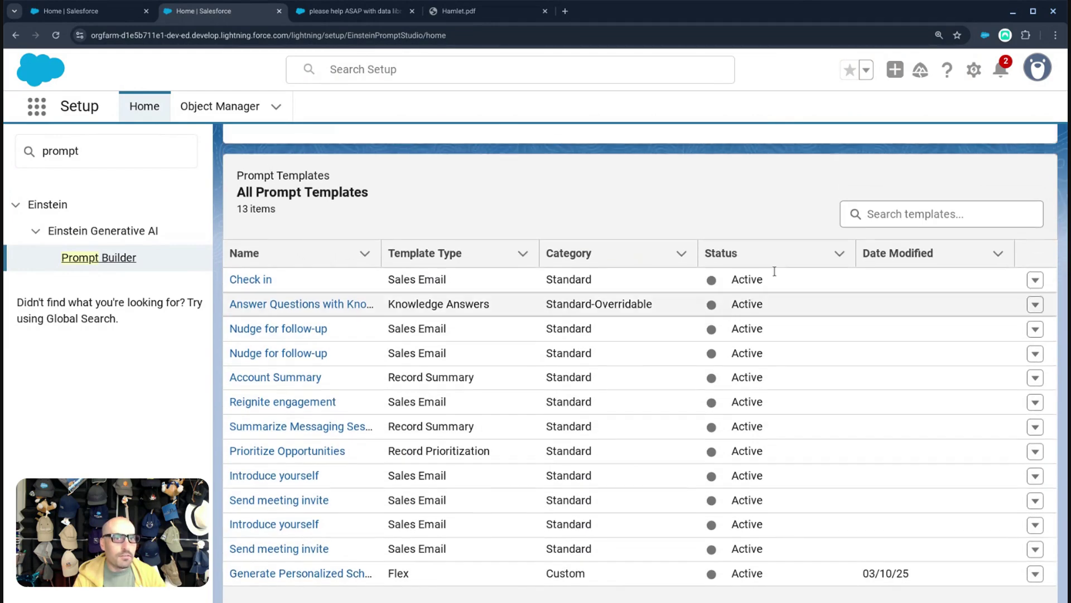
scroll(798, 250, "up", 2)
scroll(725, 240, "up", 2)
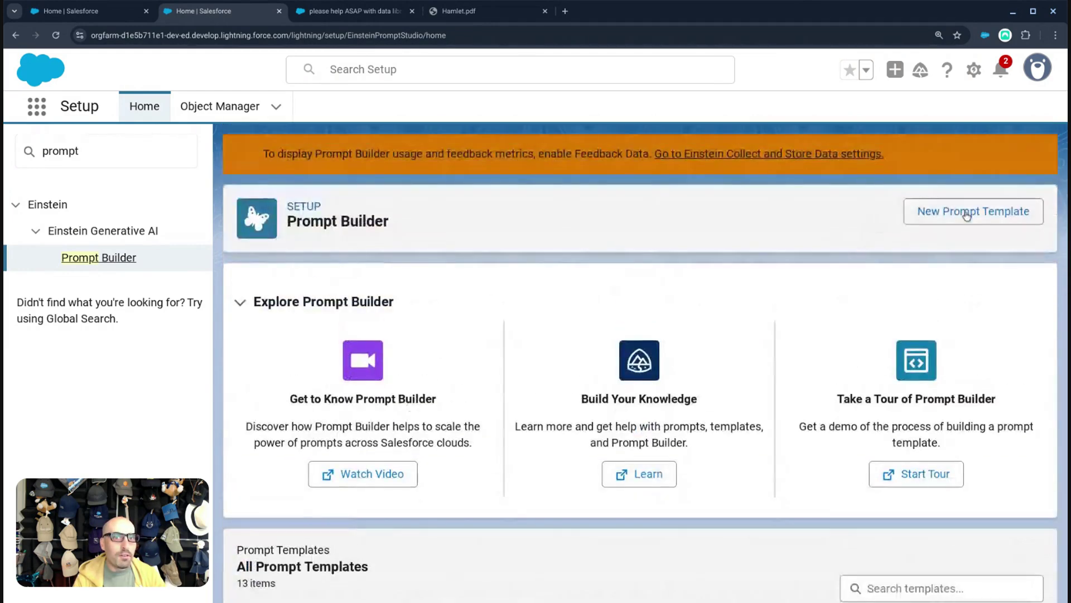
left_click(990, 212)
left_click(395, 289)
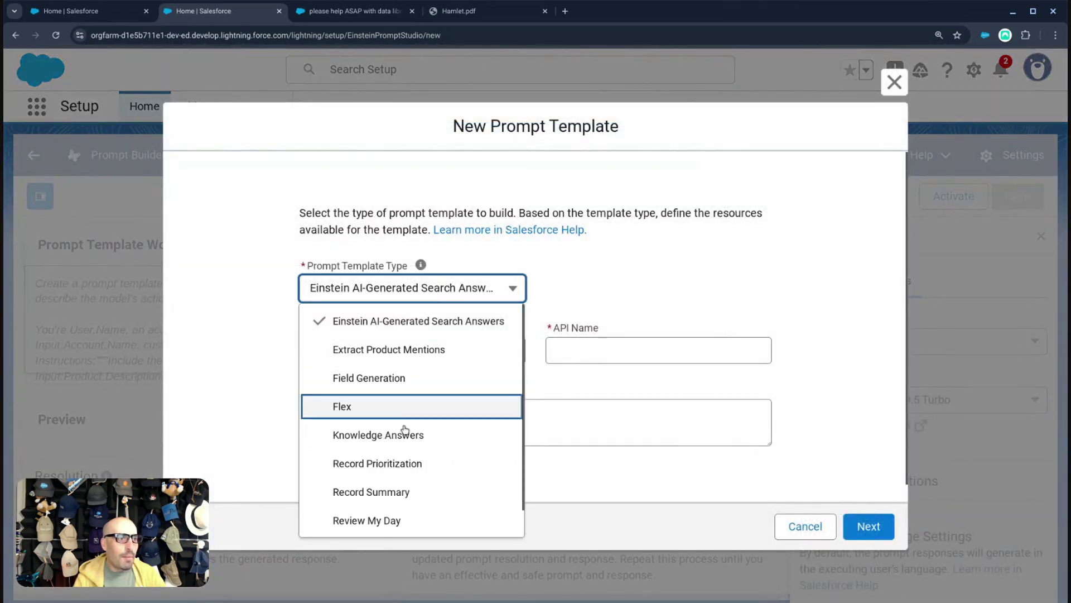
scroll(402, 446, "down", 1)
left_click(399, 428)
Name the new prompt template Hamlet Agent
left_click(392, 351)
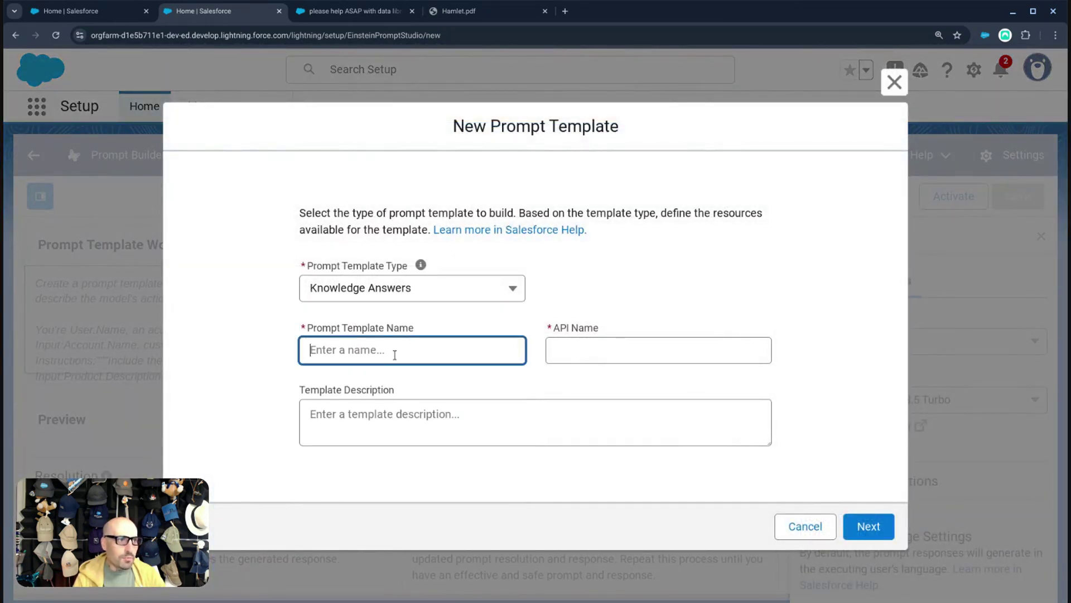
type("Hamlet ")
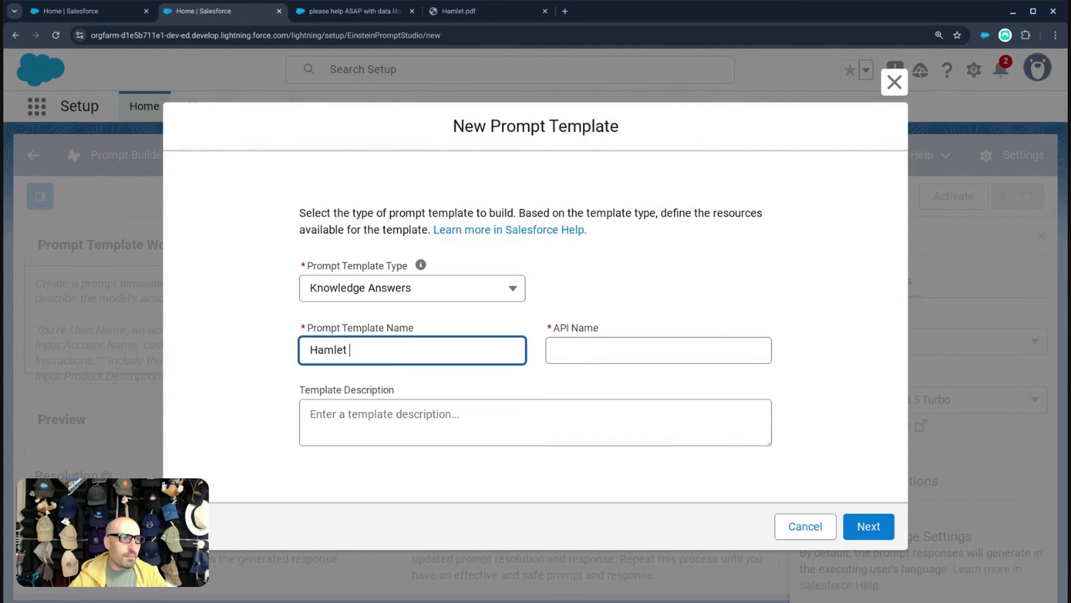
type("Agent")
Enter "Answers questions" as the template description
left_click(556, 432)
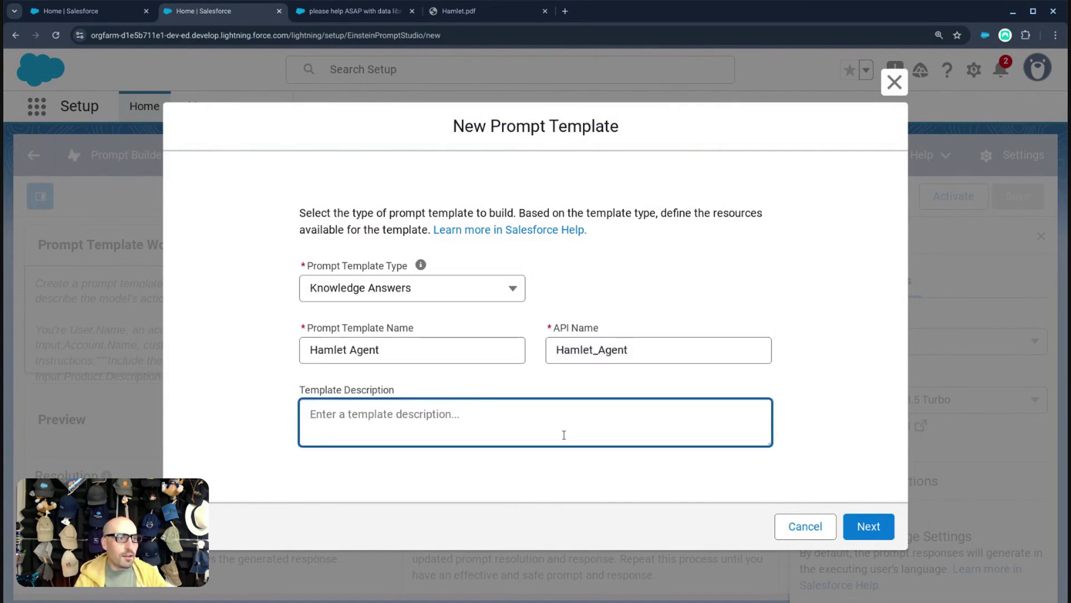
type("An")
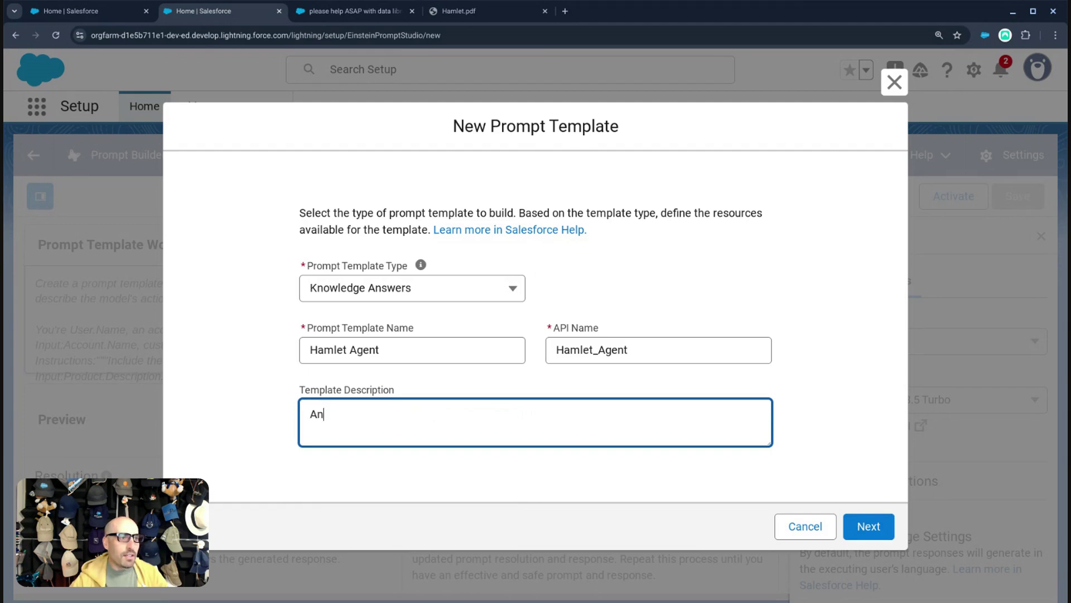
type("swers quesations")
key("BackSpace")
key("BackSpace")
key("BackSpace")
key("BackSpace")
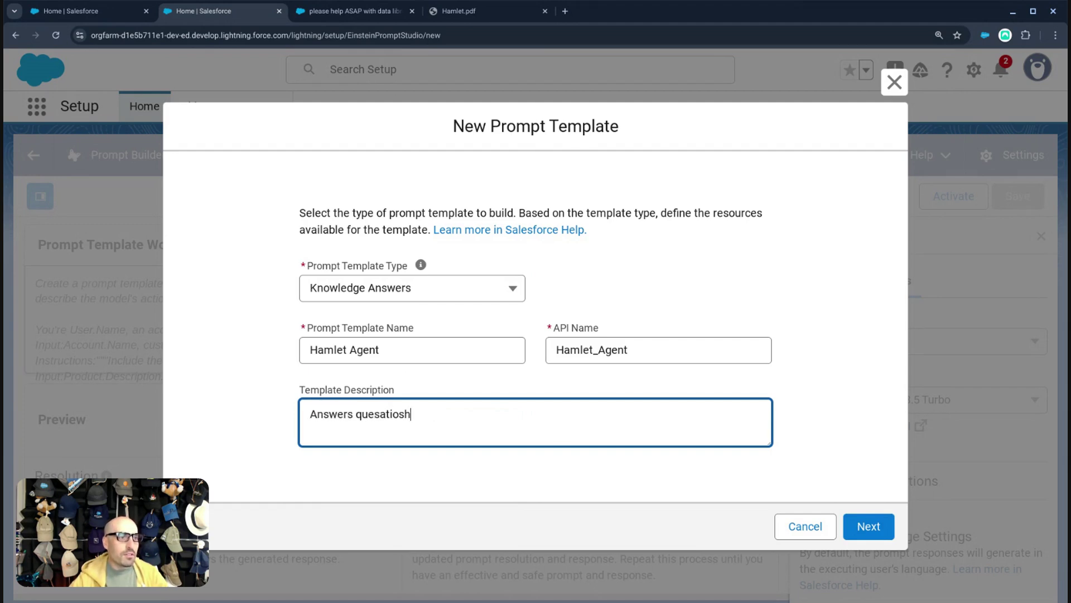
key("BackSpace")
key("BackSpace")
type("tions")
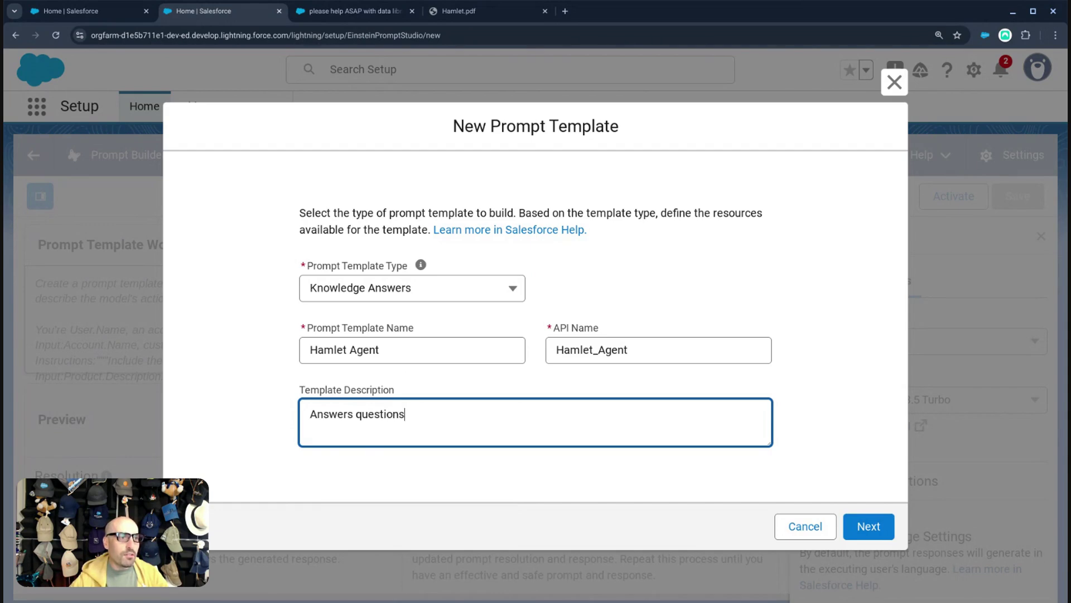
Rename the prompt template to Shakespeare Agent and change its API name to Shakespeare_Agent
double_click(324, 361)
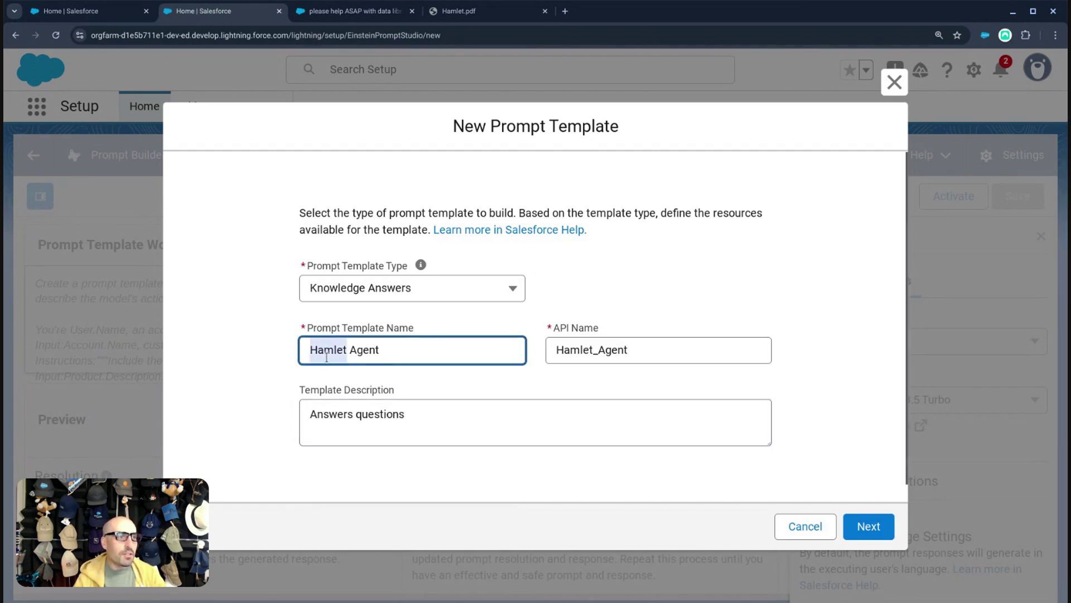
type("Shakespea")
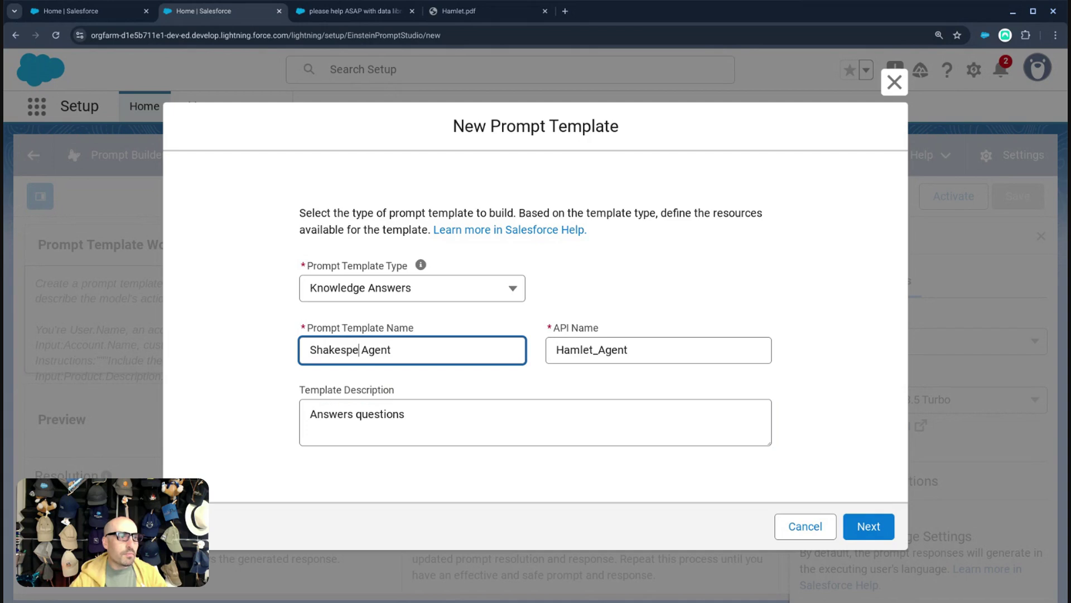
type("re")
double_click(331, 350)
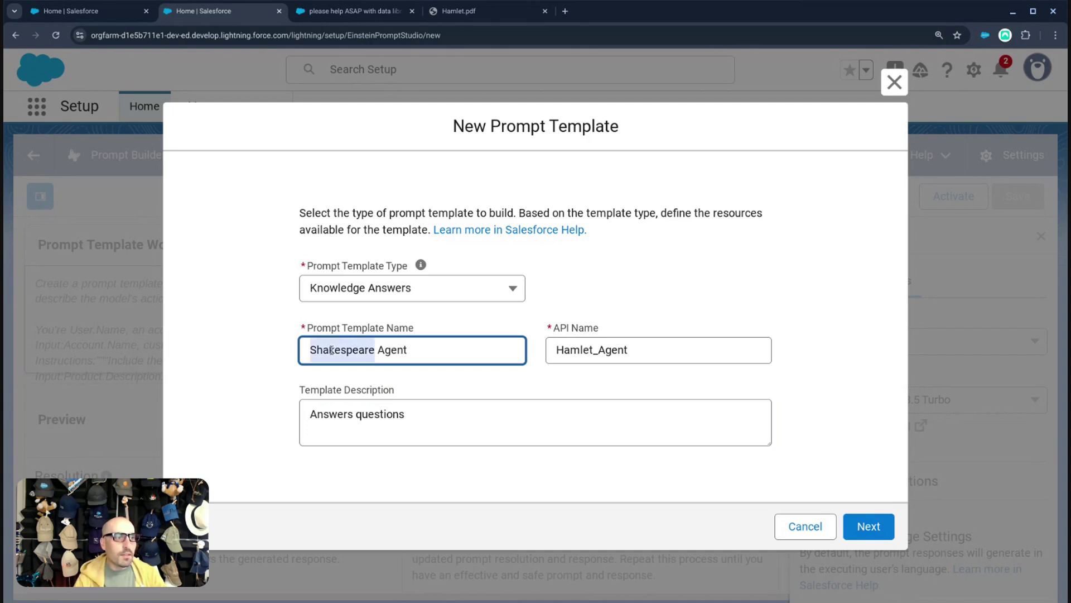
double_click(595, 349)
left_click_drag(595, 350, 544, 355)
type("Shakespeare_")
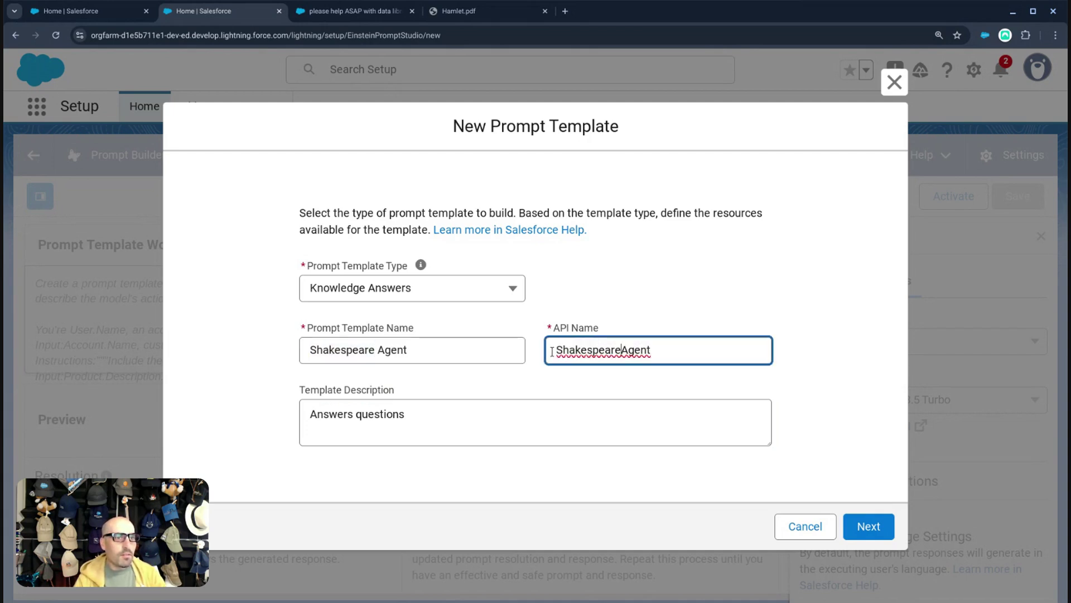
Extend the template description to "Answers questions about Shakespear's Plays" and continue to the prompt template workspace
left_click(405, 413)
type("about Shap")
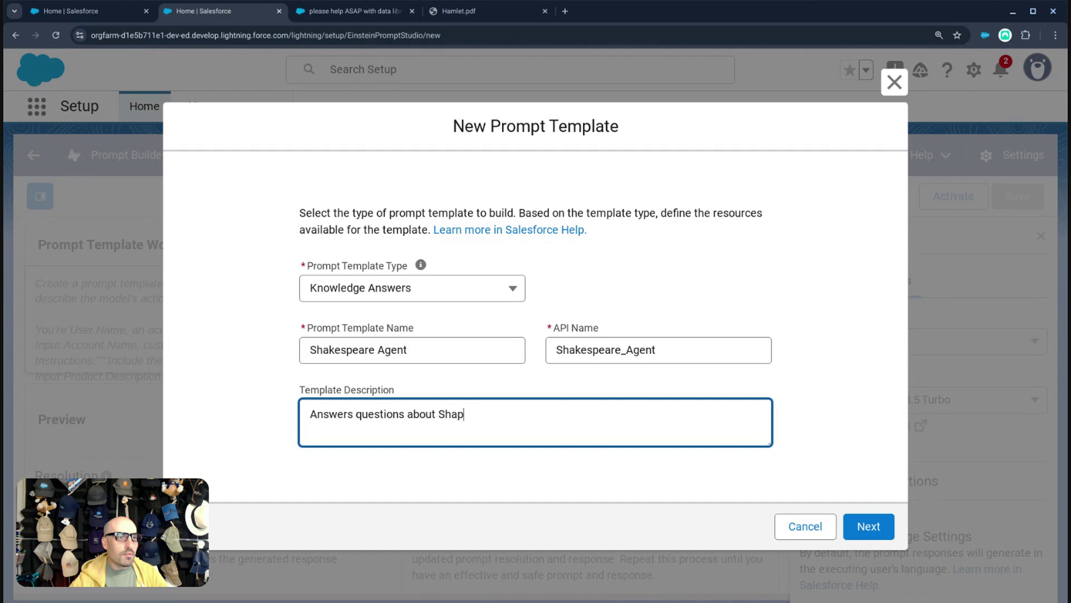
key("BackSpace")
type("ek")
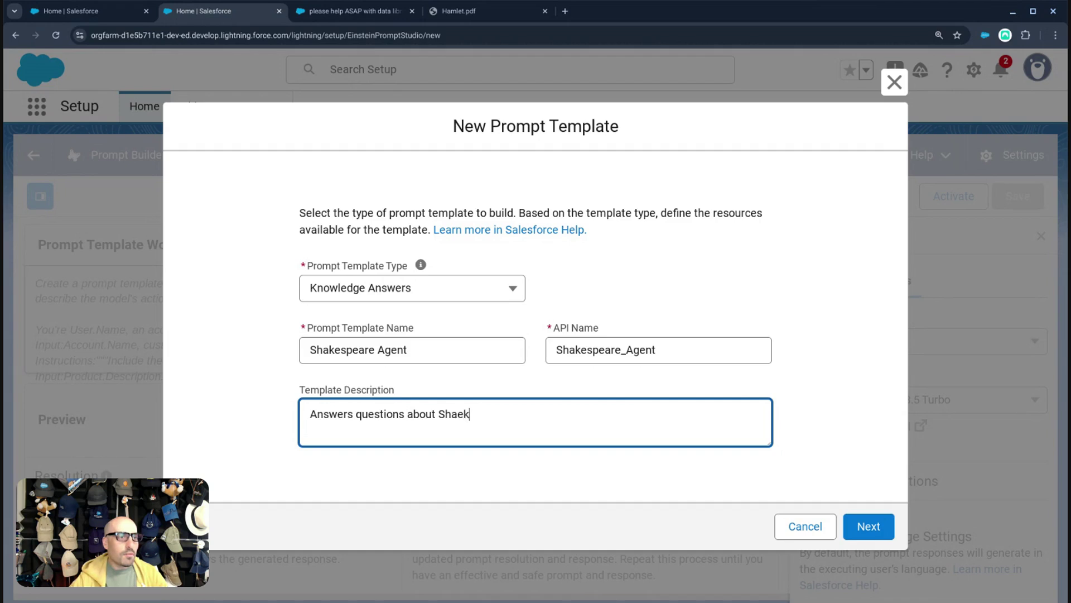
key("BackSpace")
type("kespea")
type("re'")
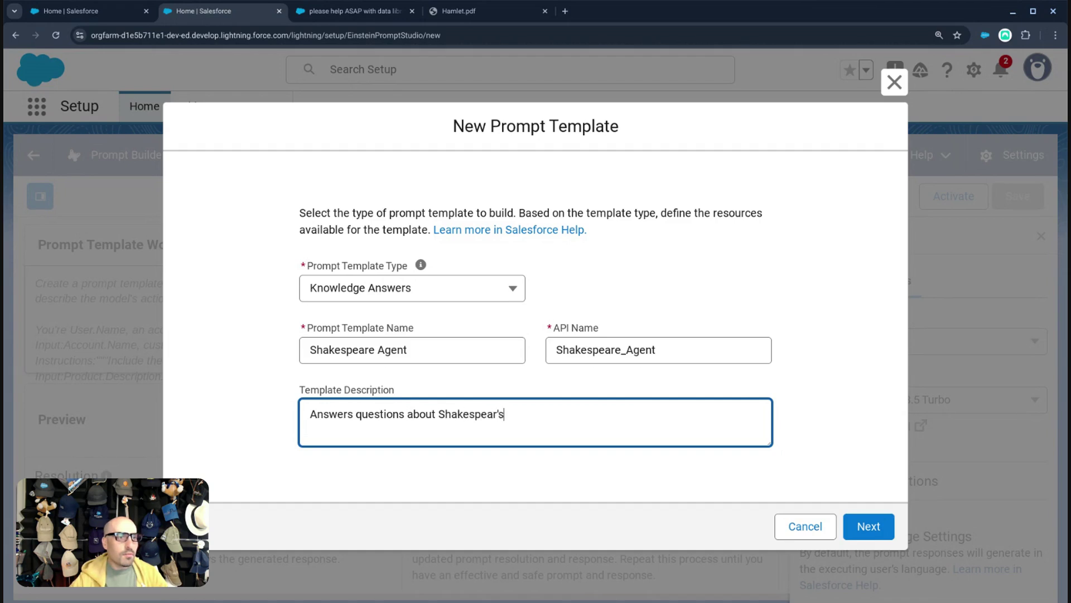
type("s Plays")
left_click(870, 527)
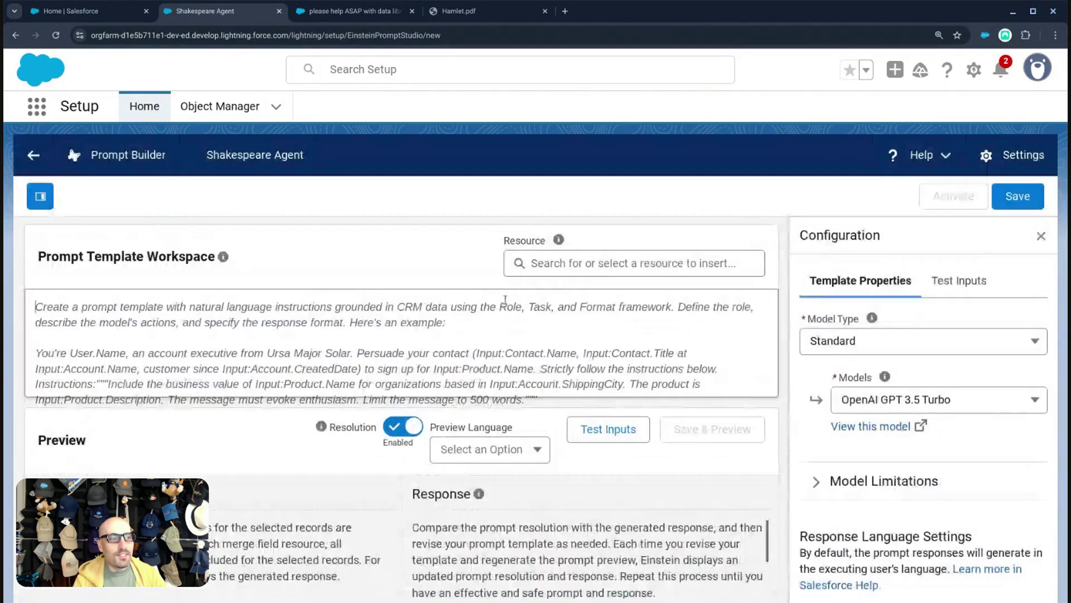
Begin the prompt text with "You are a literary expert specializing in the works of William Shakespeare."
scroll(402, 329, "down", 1)
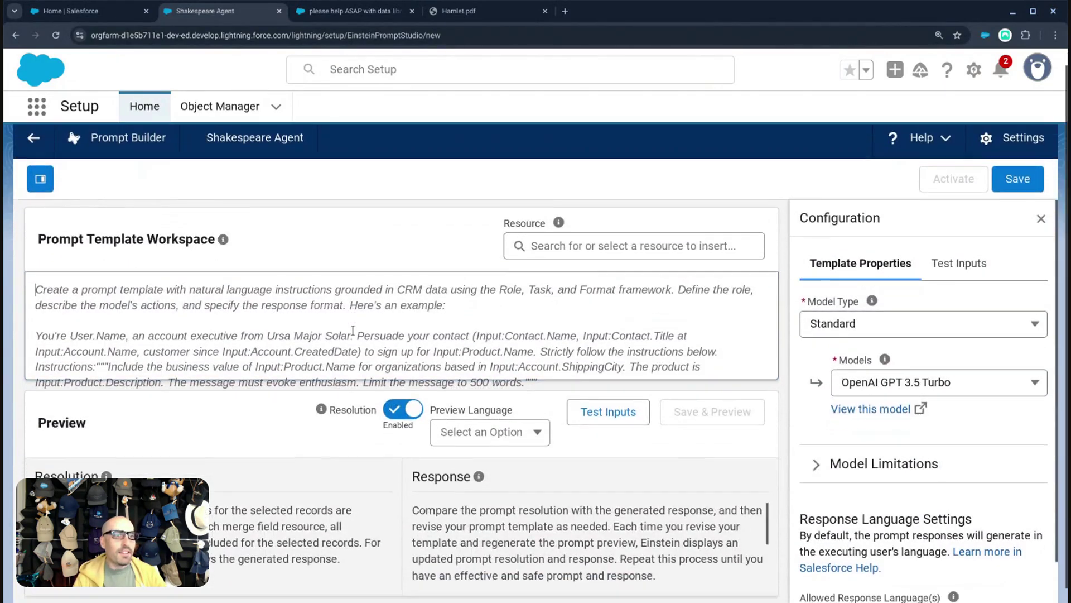
scroll(558, 346, "up", 1)
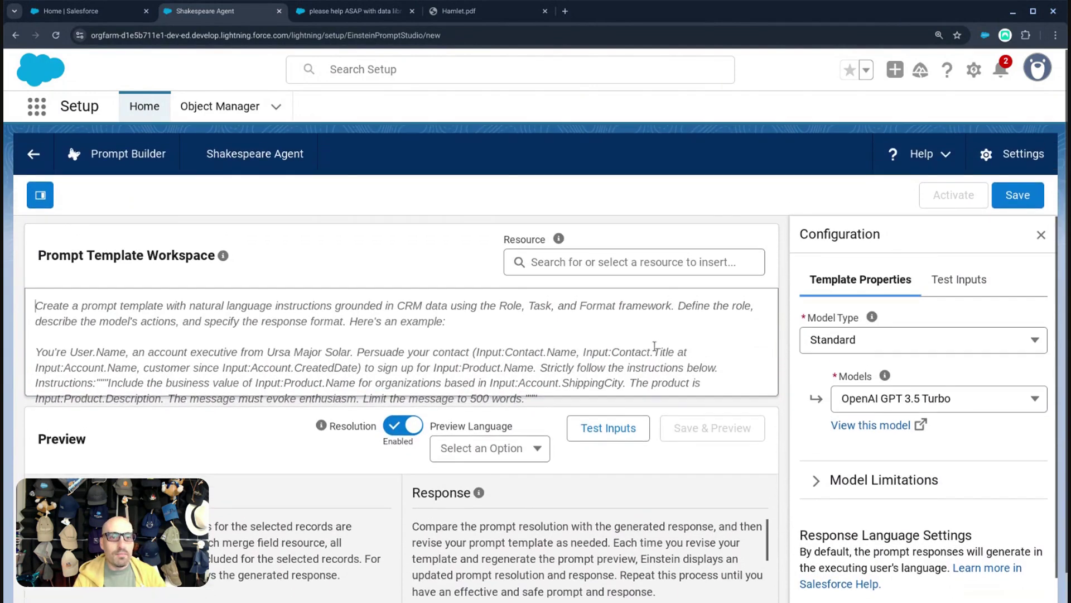
scroll(647, 349, "down", 1)
scroll(646, 349, "up", 1)
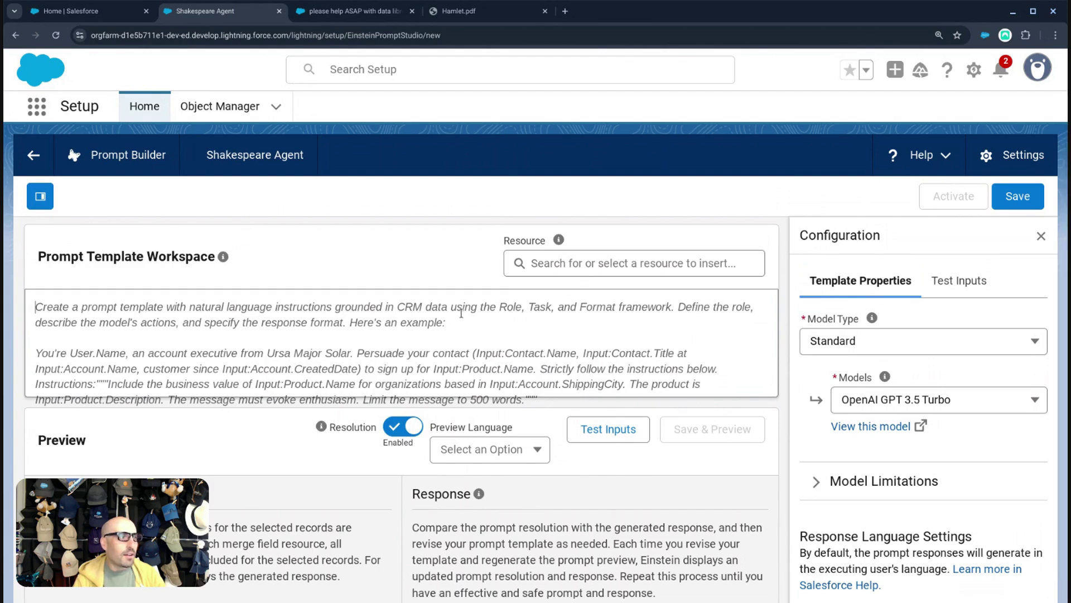
type("Y")
type("are ea ")
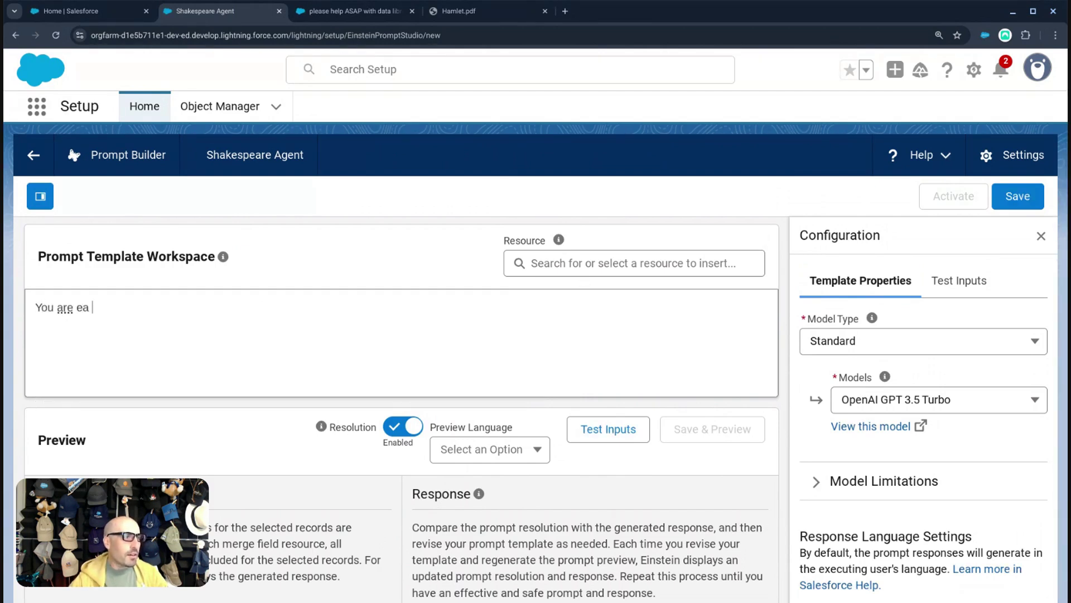
key("BackSpace")
key("BackSpace")
key("BackSpace")
type("a liter")
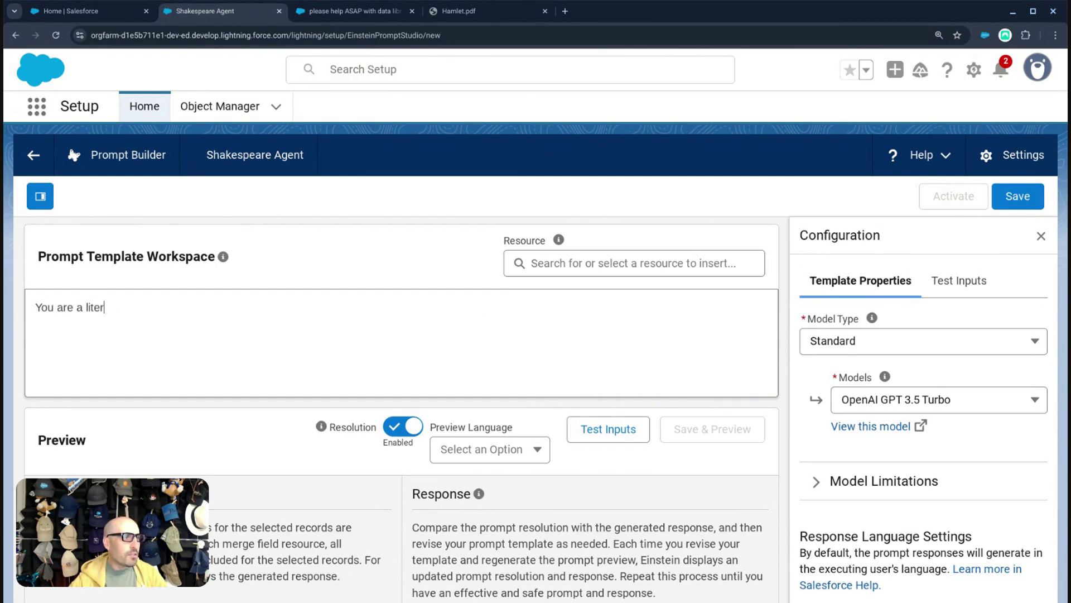
type("ary expert")
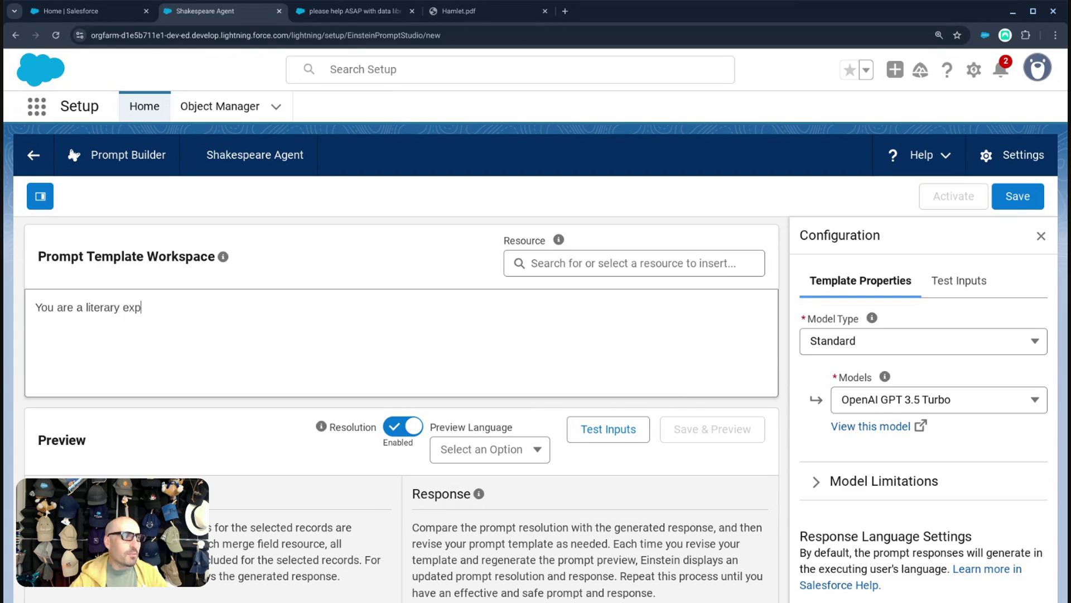
key("BackSpace")
key("BackSpace")
key("BackSpace")
type("ert s")
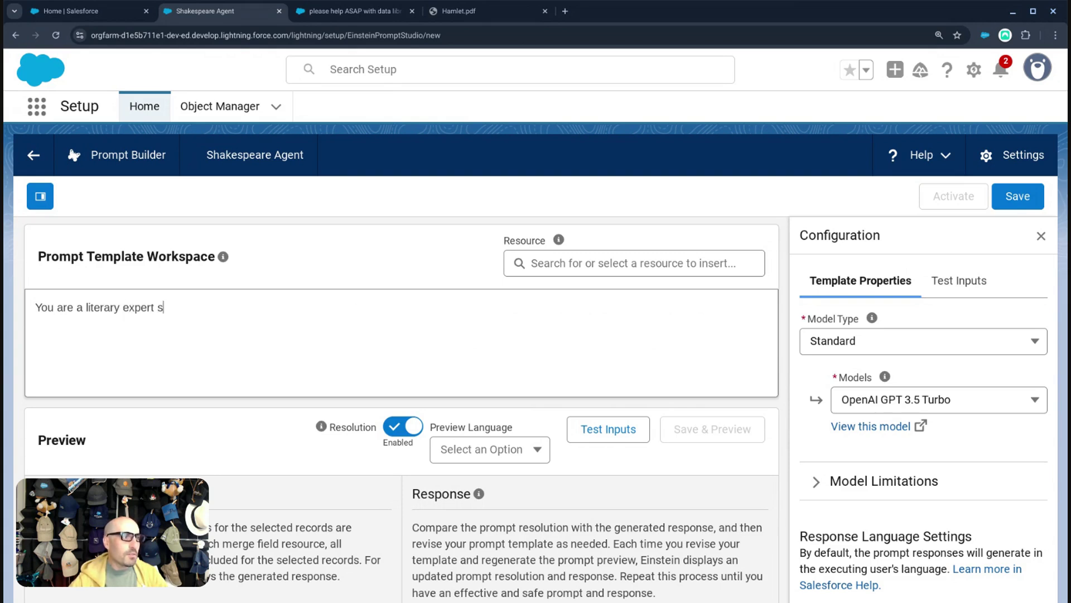
type("pecializing in the works of Will")
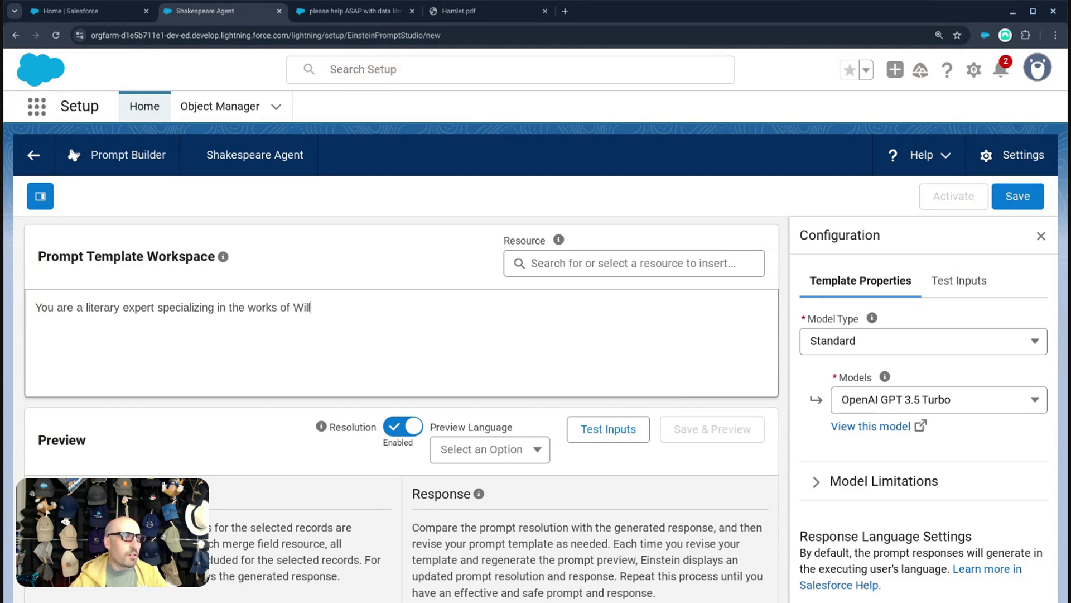
type("iam Shakespeare. A")
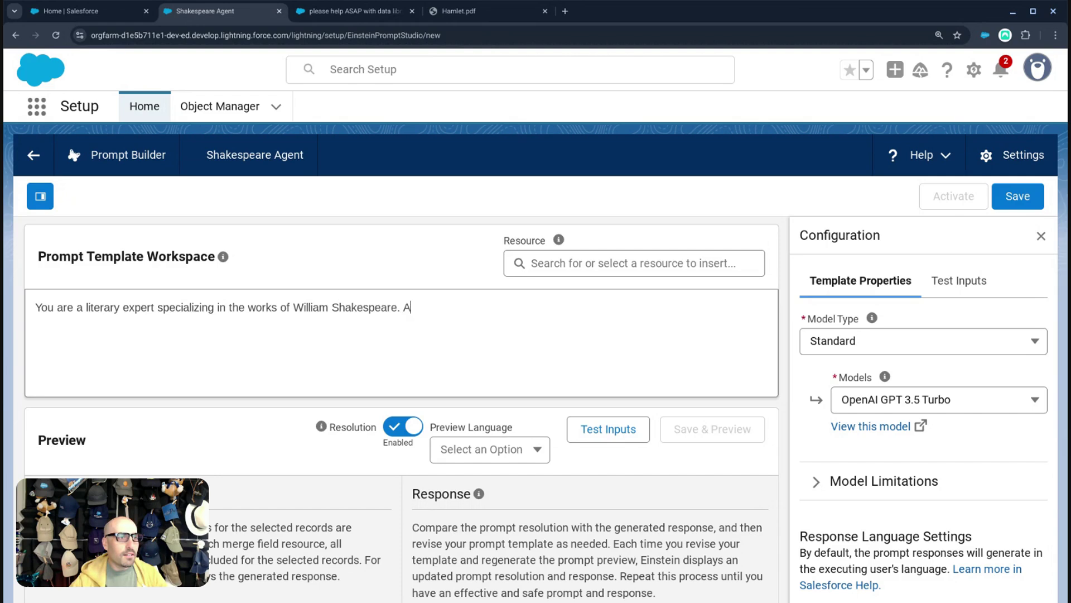
Complete the prompt's second sentence as "Answer questions about his works based on your knowledge."
type("nswer questions about his works")
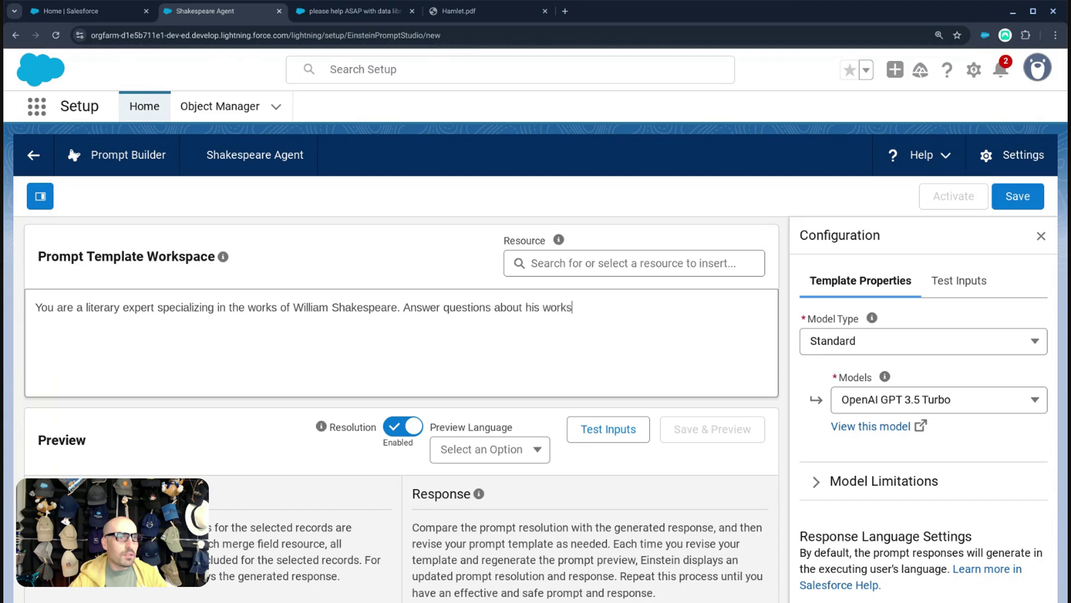
type(" based on your knowe")
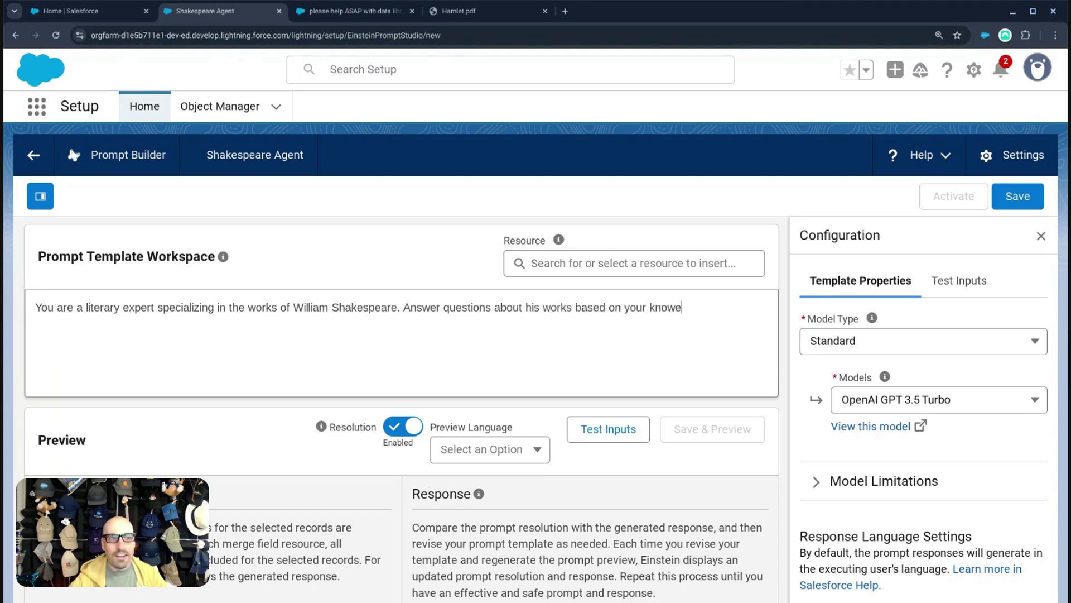
key("BackSpace")
type("ledge.")
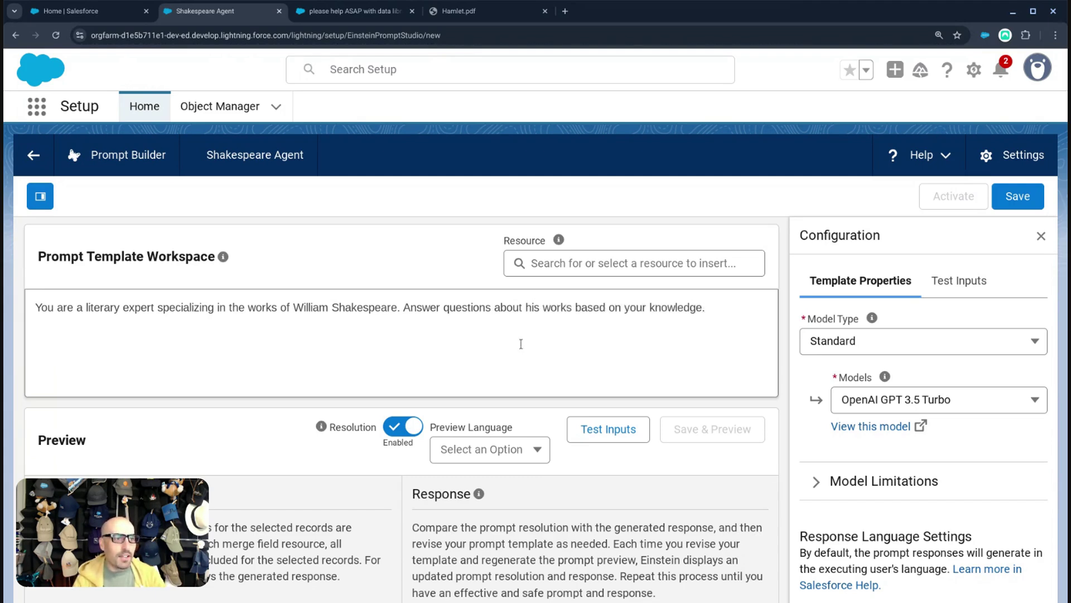
Set the preview language to English
scroll(521, 344, "down", 1)
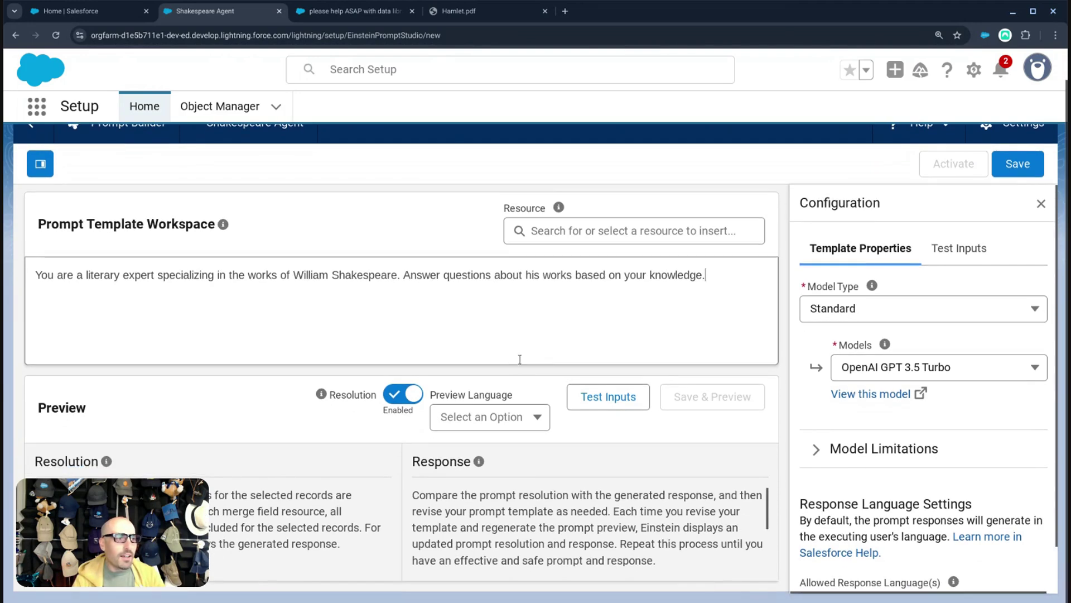
left_click(500, 426)
left_click(485, 480)
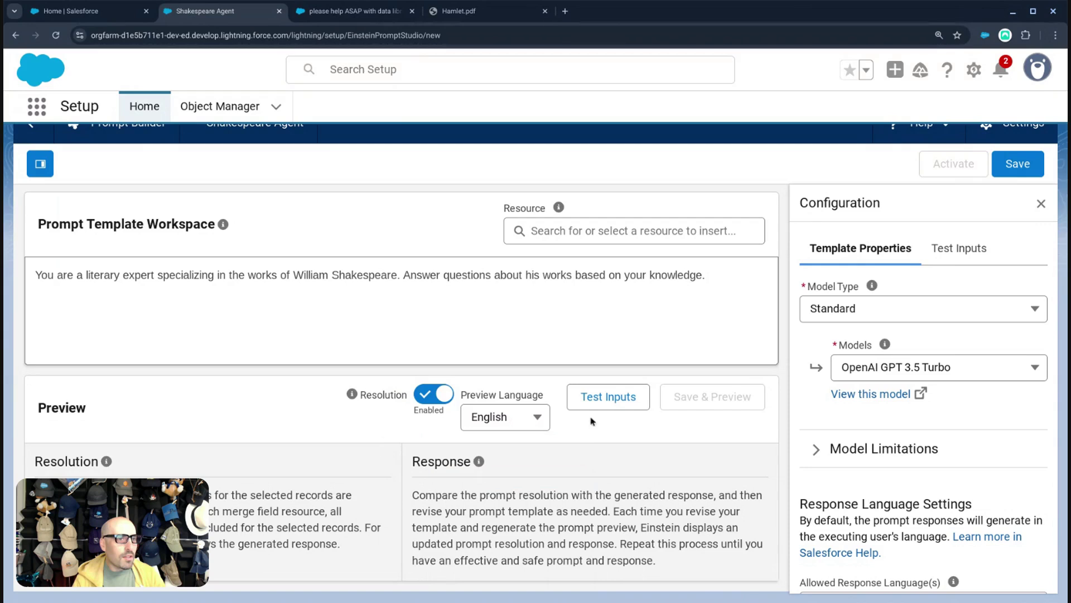
Enter "Who is Hamlet?" as the test query for the prompt preview
left_click(614, 398)
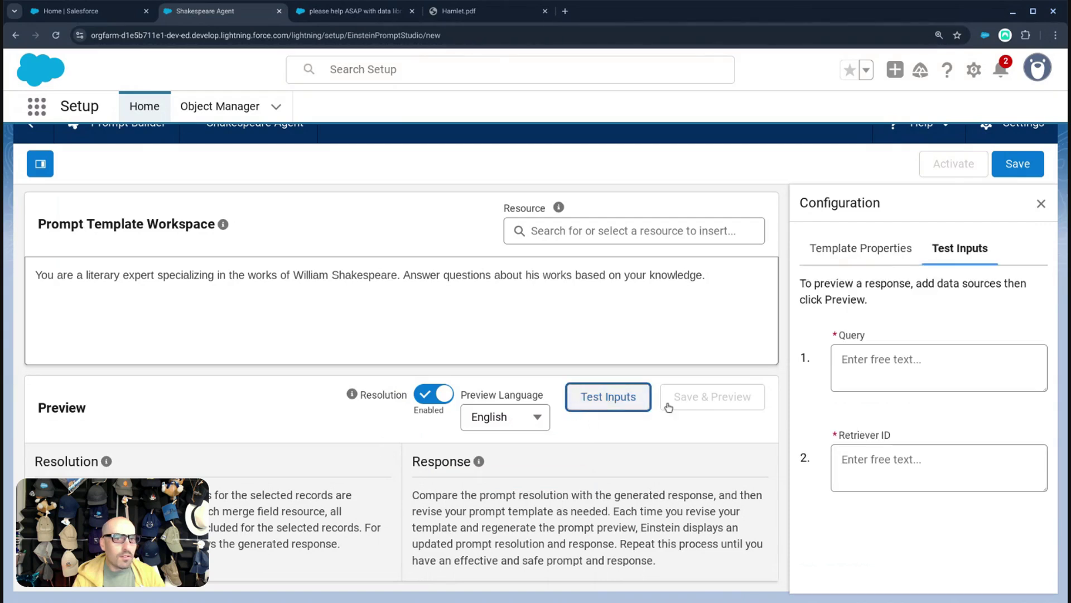
left_click(855, 369)
type("Wh")
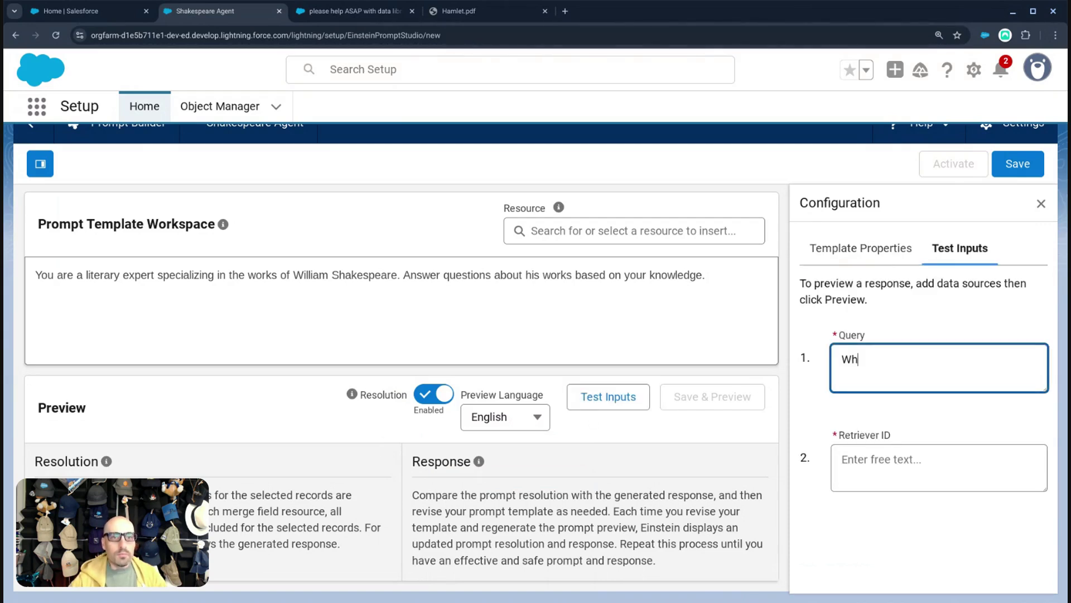
type("o is Hamlet?")
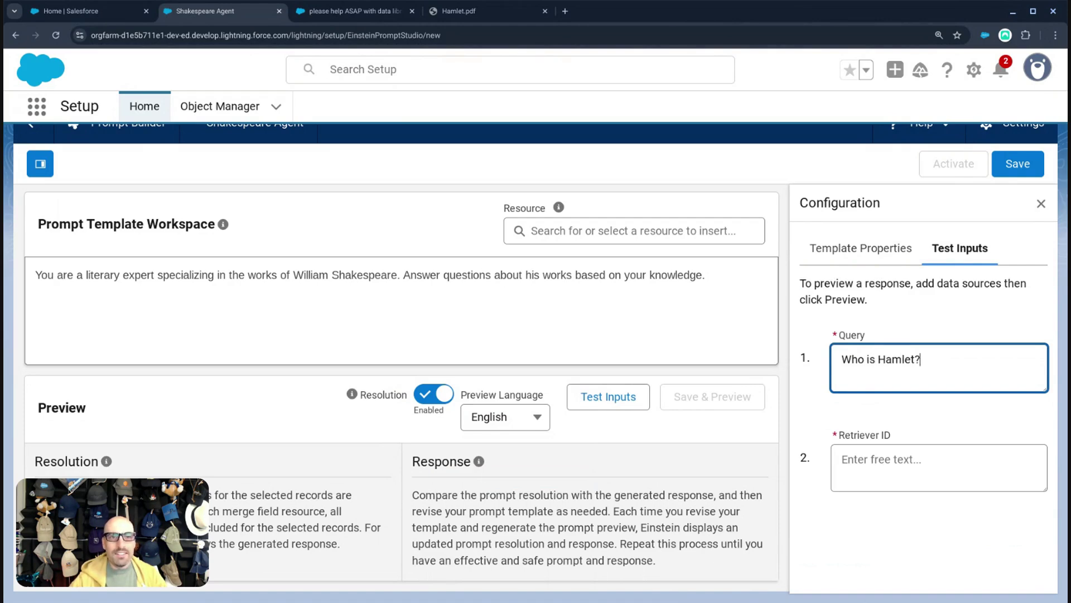
left_click(662, 287)
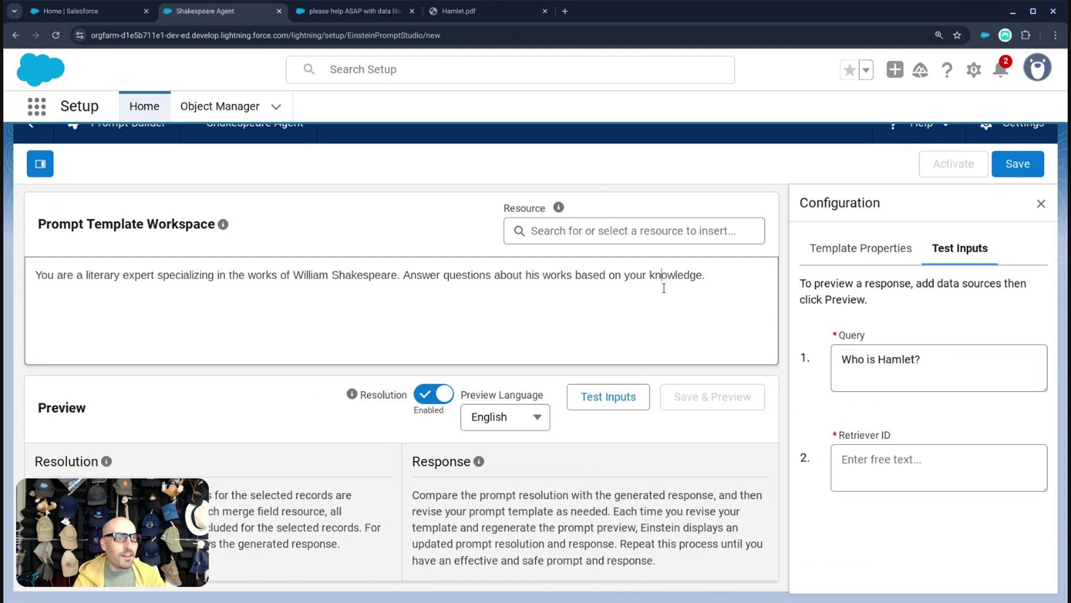
Examine the Retriever ID test input, the template properties and the preview response notes
left_click(891, 464)
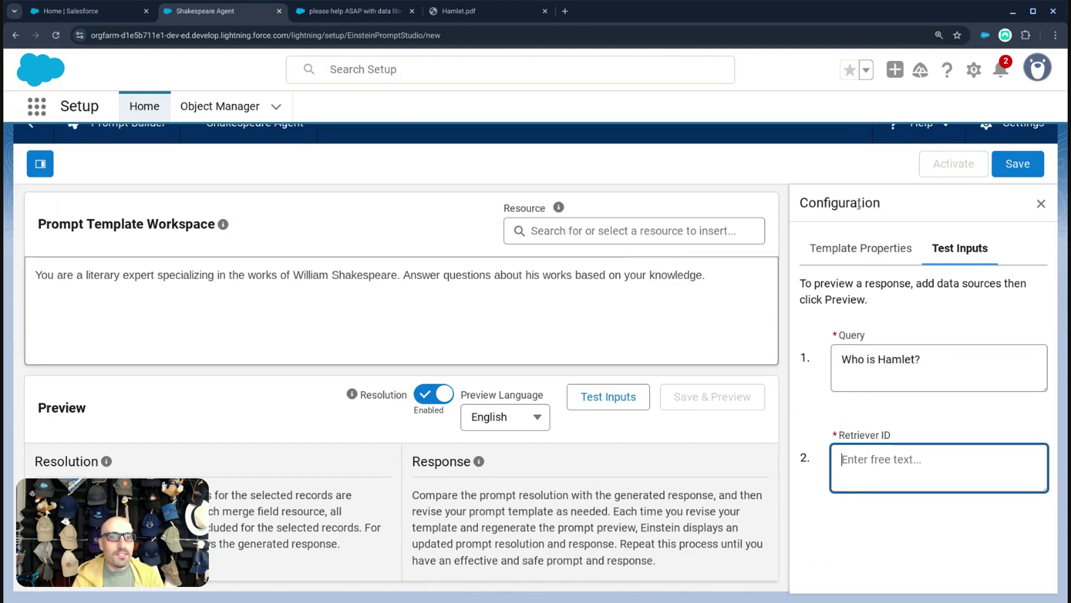
left_click(854, 248)
scroll(837, 357, "down", 1)
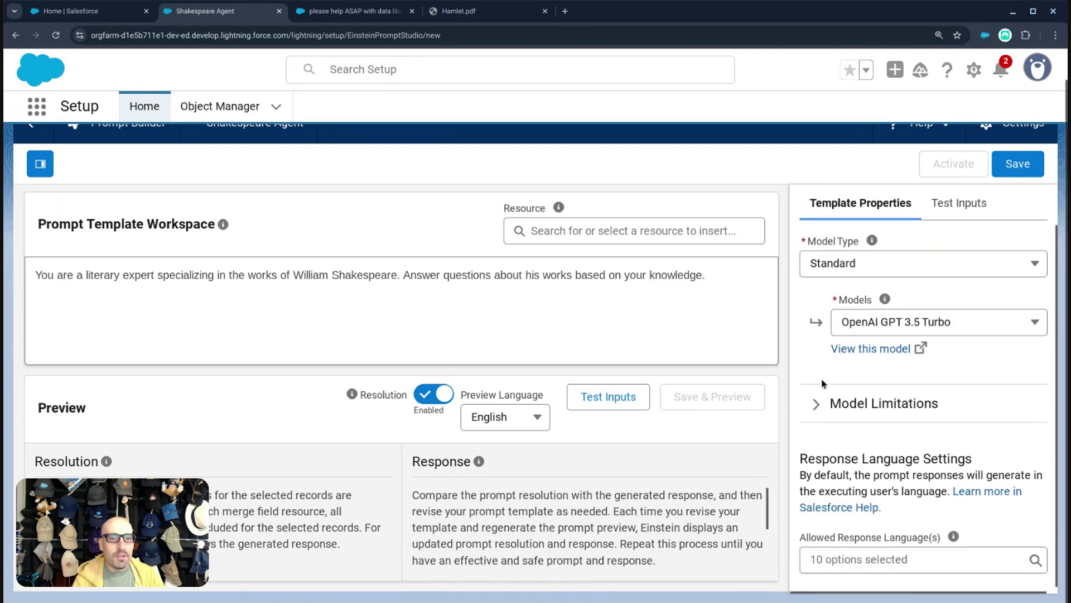
scroll(696, 500, "down", 2)
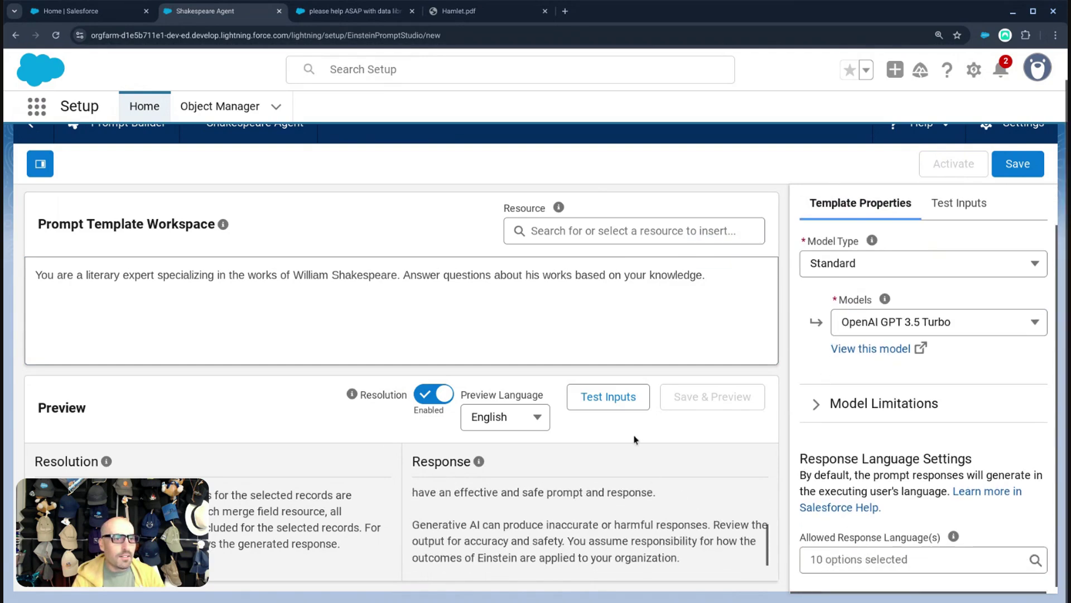
scroll(645, 430, "up", 1)
scroll(654, 416, "down", 1)
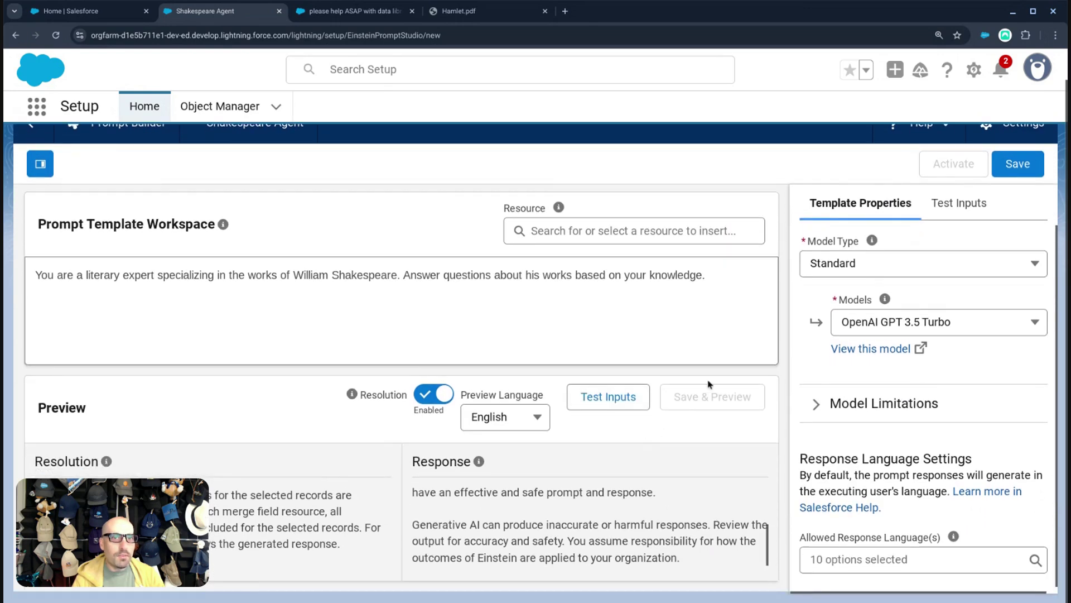
scroll(696, 467, "up", 1)
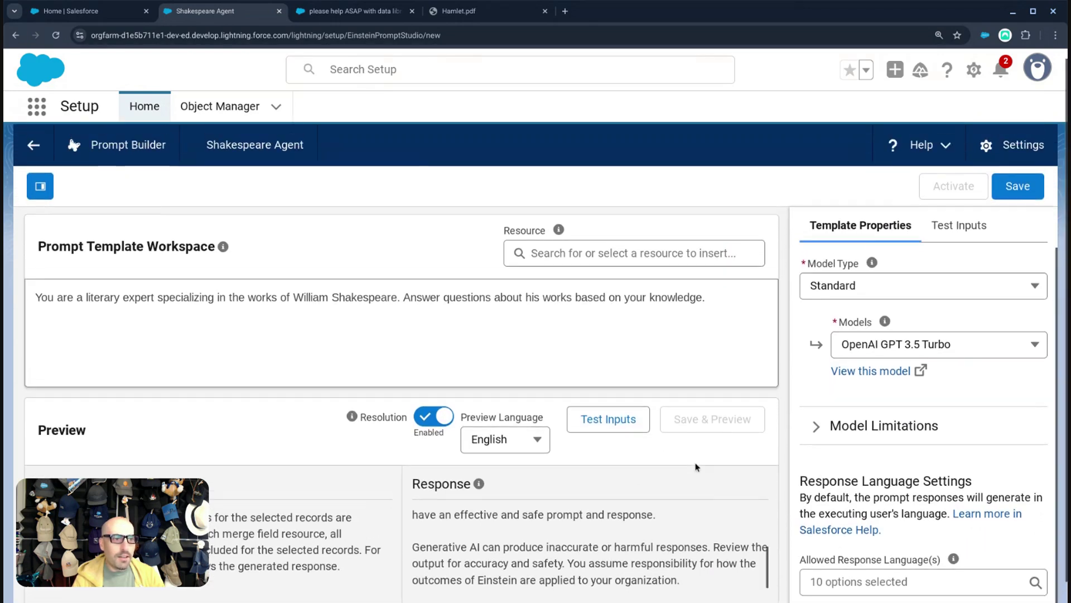
Reread the Trailblazer Community question about the data library and return to the Shakespeare Agent prompt text
left_click(355, 11)
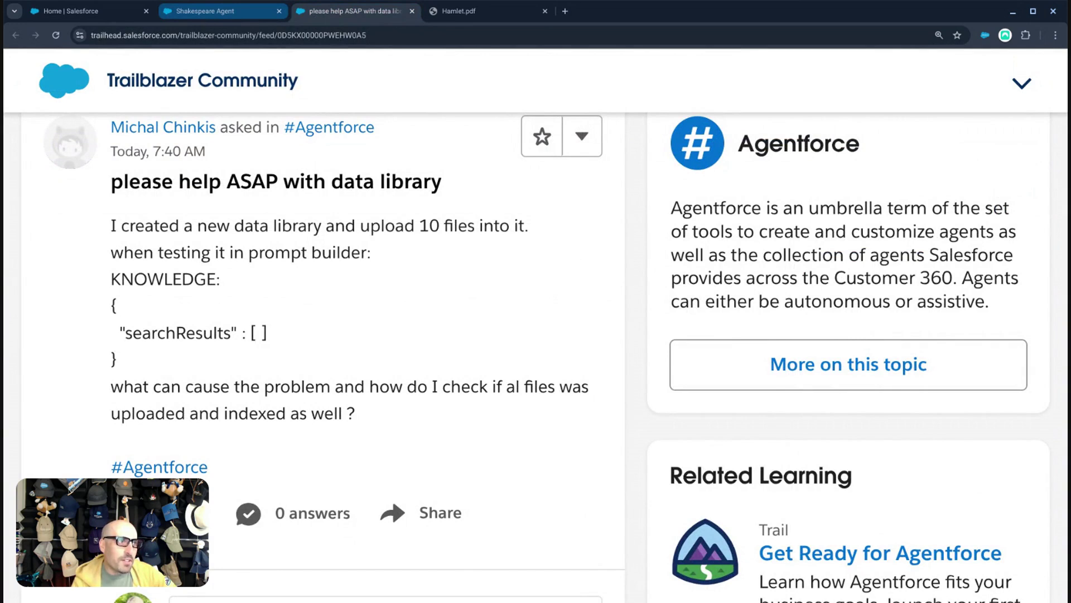
left_click(206, 11)
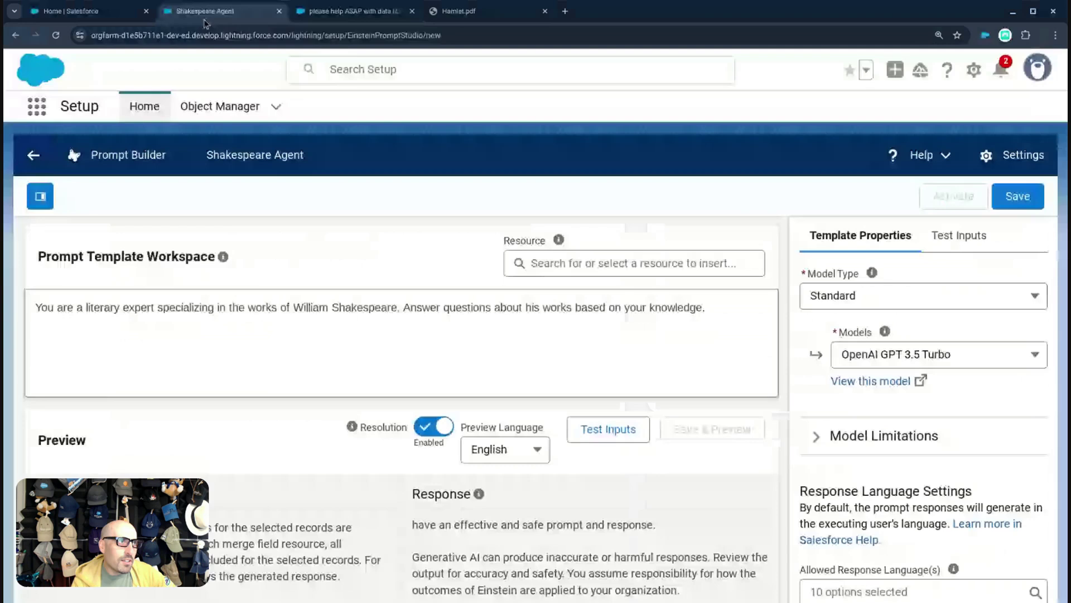
left_click(709, 340)
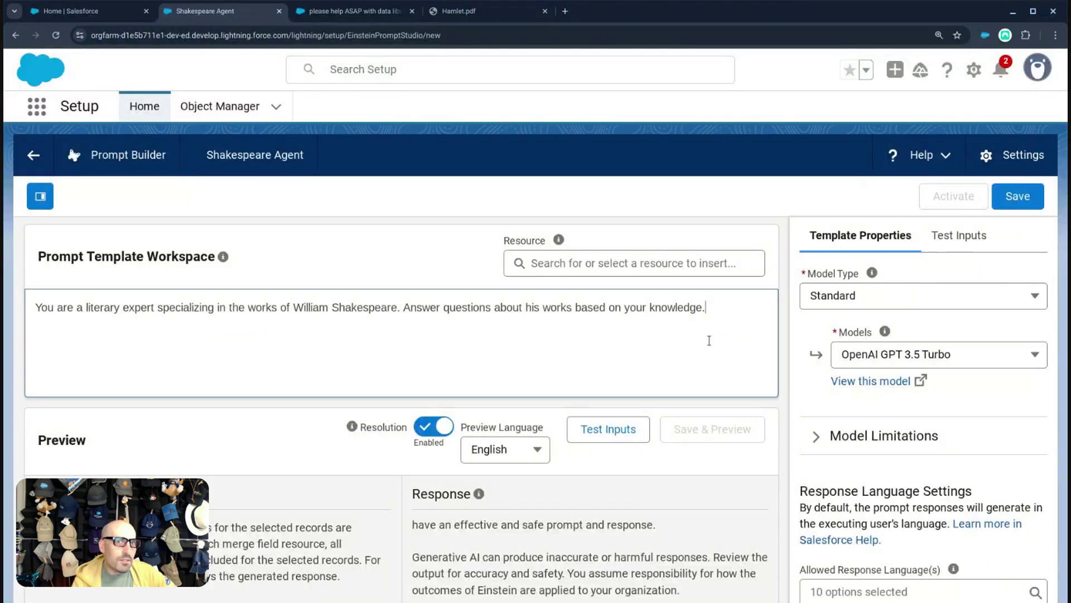
Compare the template's required test inputs with its model and language properties
left_click(961, 241)
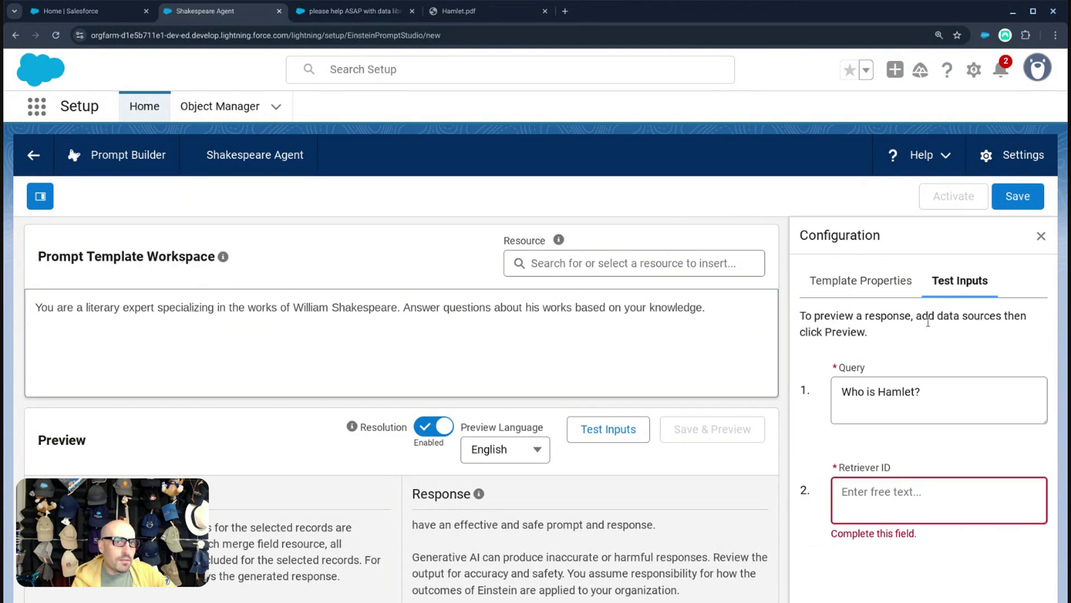
left_click(882, 282)
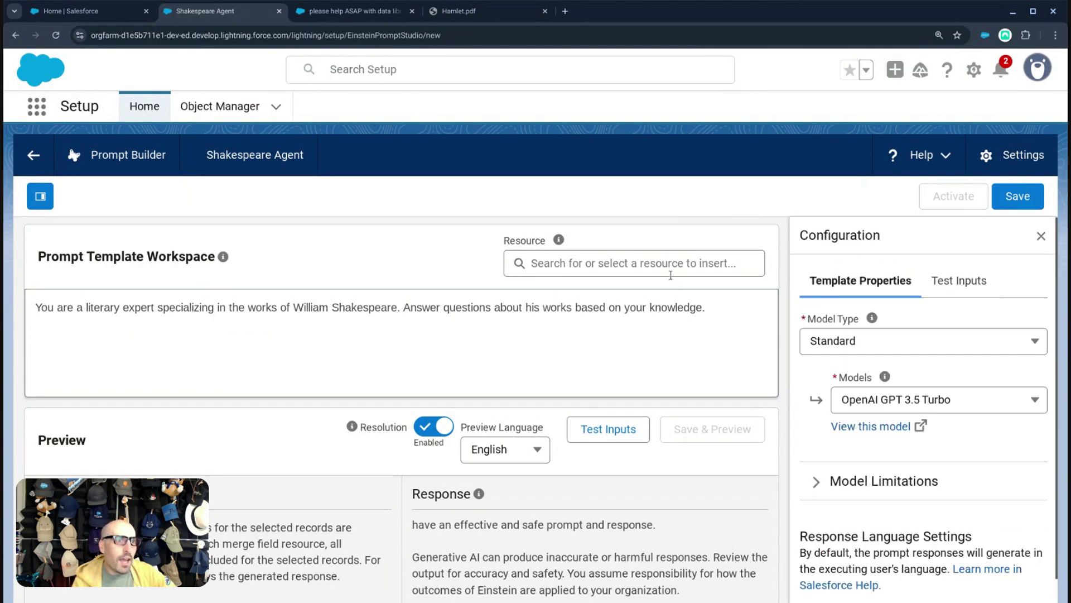
left_click(957, 283)
scroll(837, 317, "down", 1)
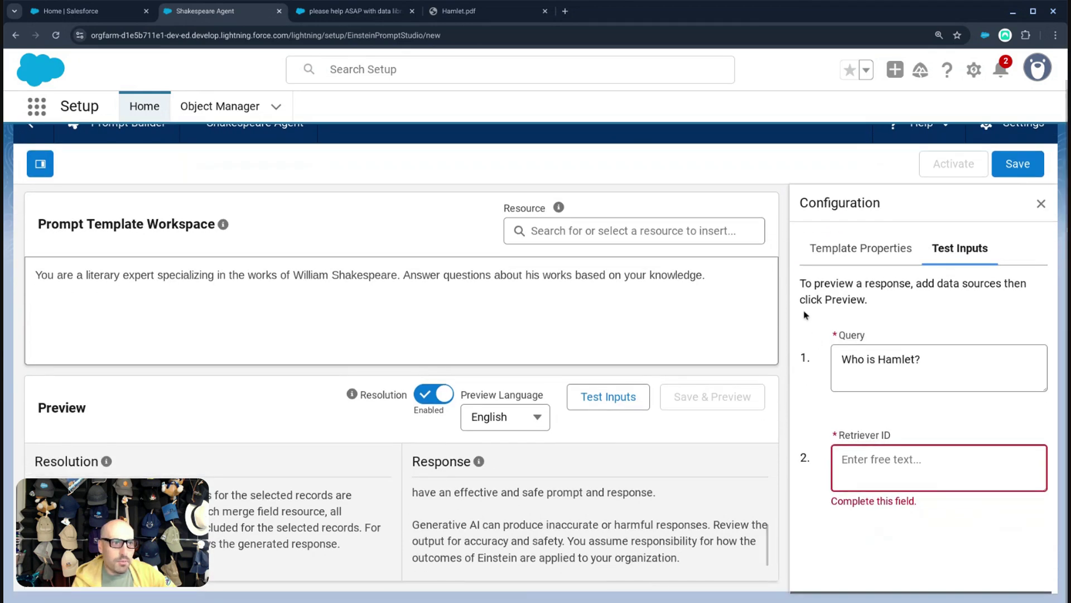
left_click(845, 249)
Insert the free-text Query resource into the prompt text
left_click(648, 231)
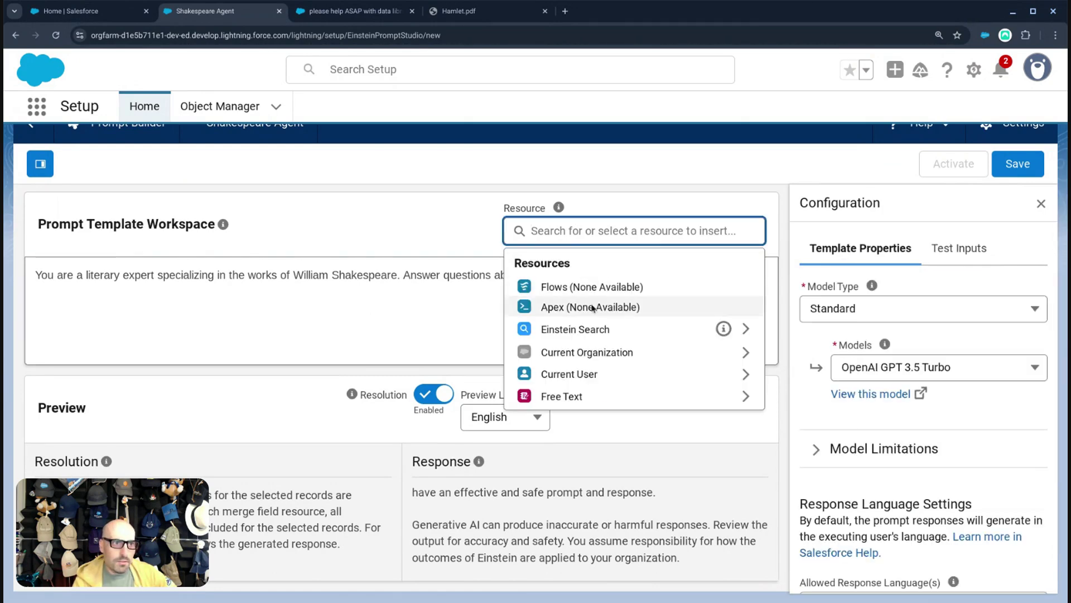
left_click(564, 396)
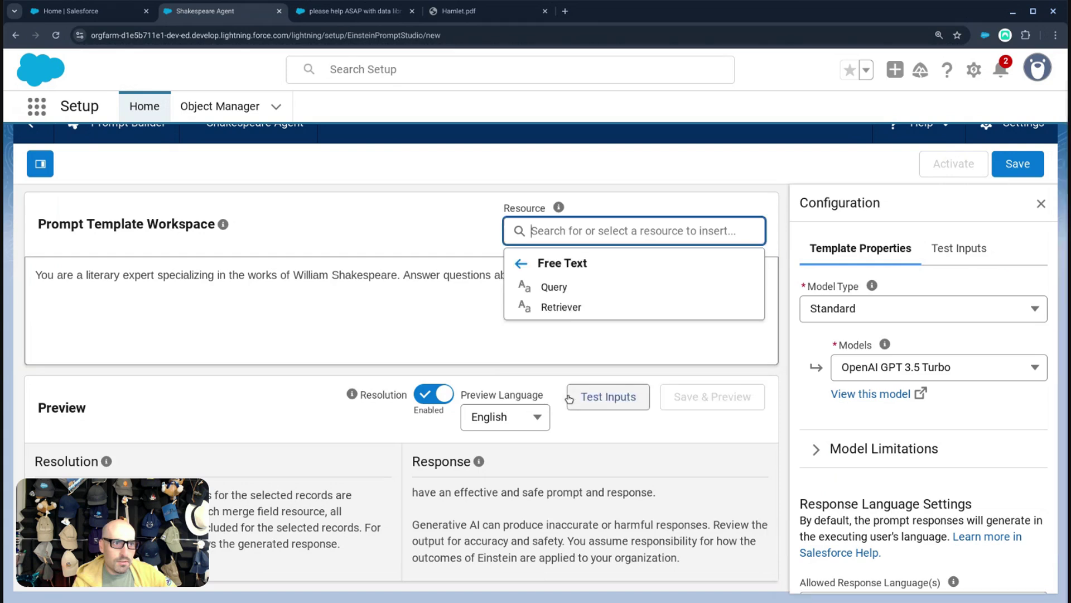
left_click(569, 288)
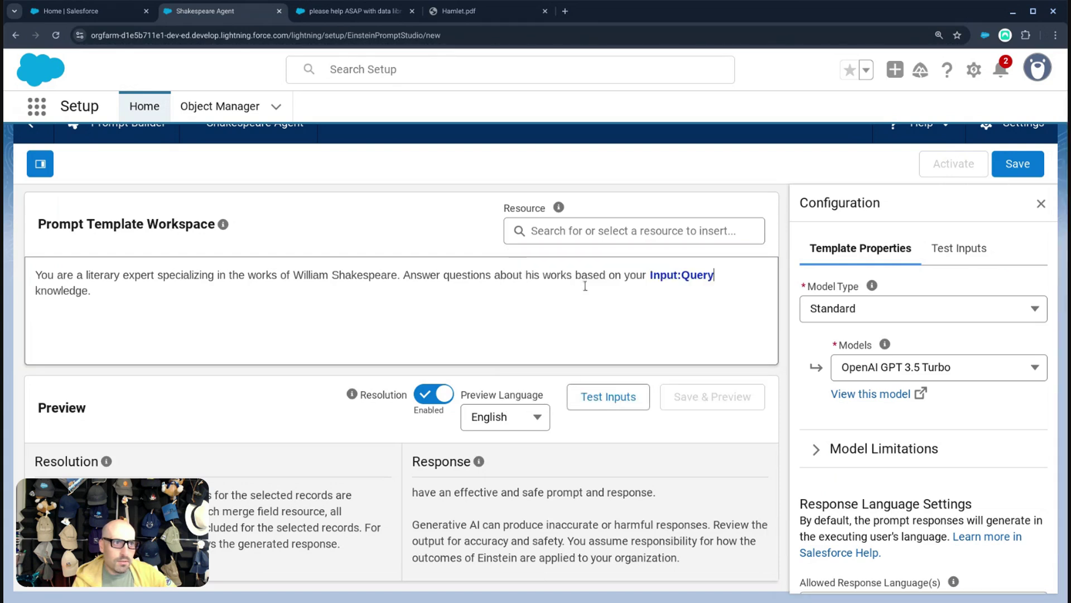
Replace the Query resource and the word after it at the end of the prompt text with "Knoweldge"
left_click_drag(648, 275, 708, 299)
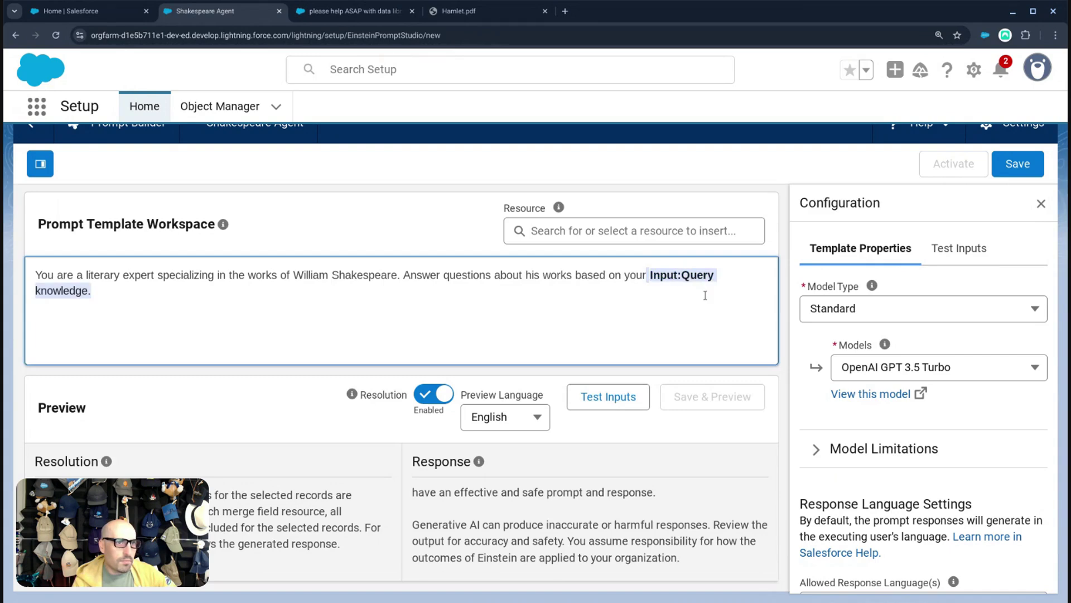
key("BackSpace")
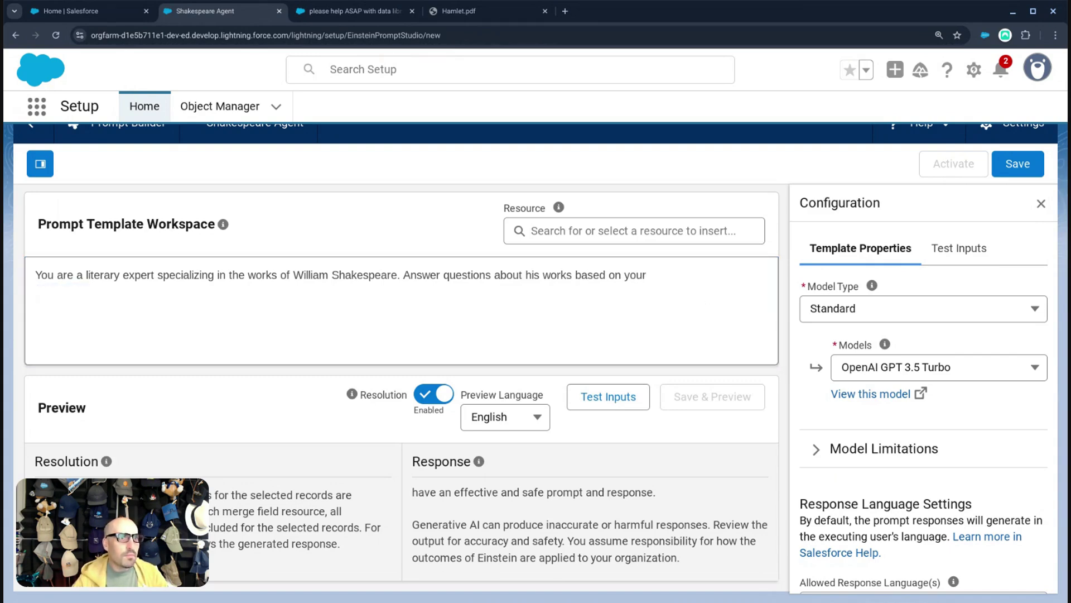
type("Knoweldge")
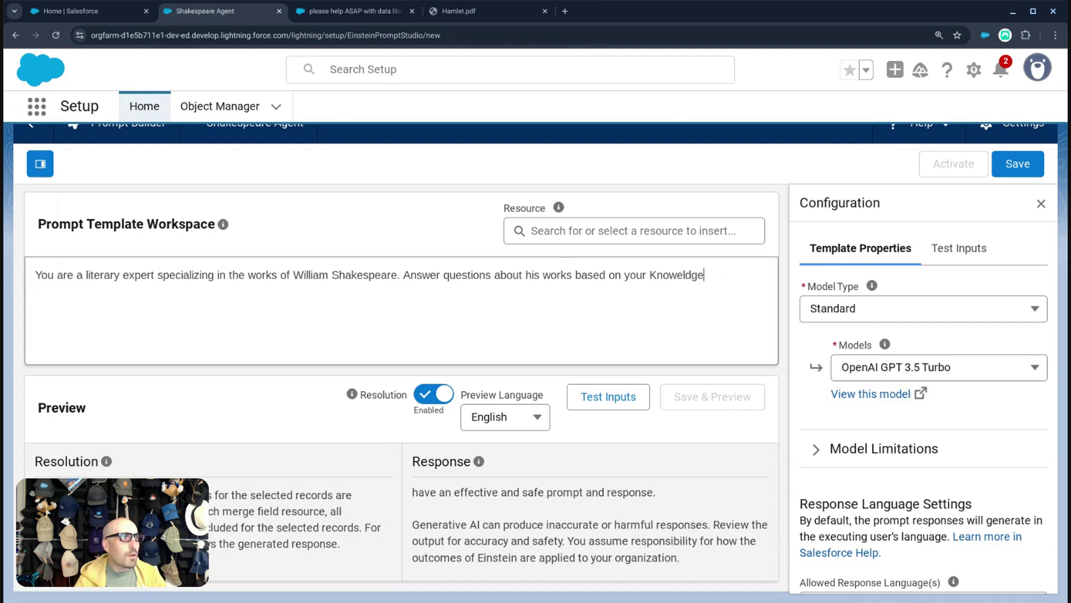
Browse the Einstein Search retrievers, then try the free-text Query resource at the end of the prompt and remove it
left_click(700, 239)
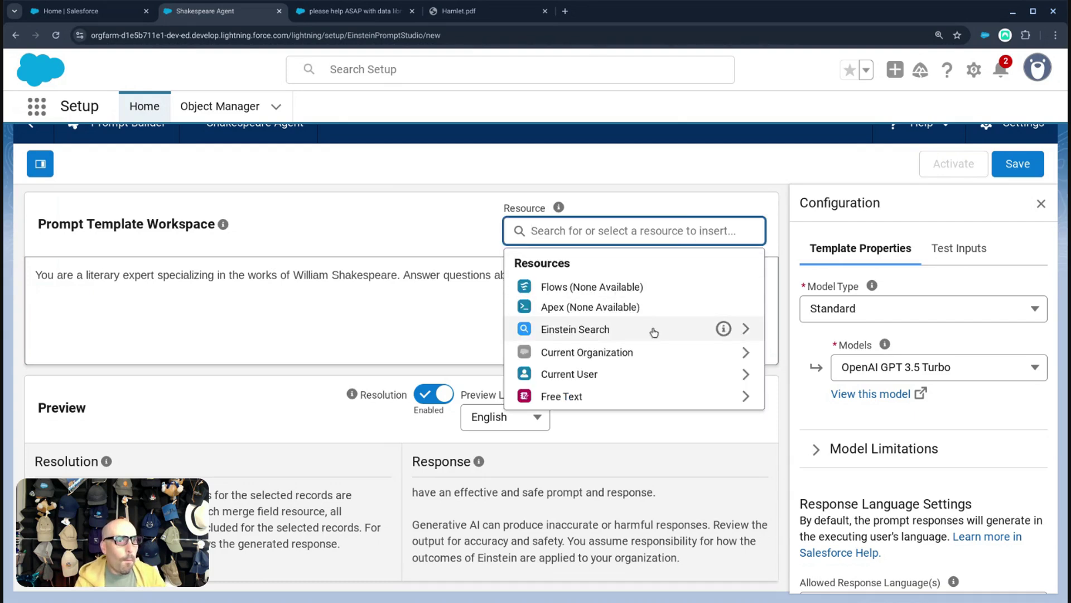
left_click(746, 330)
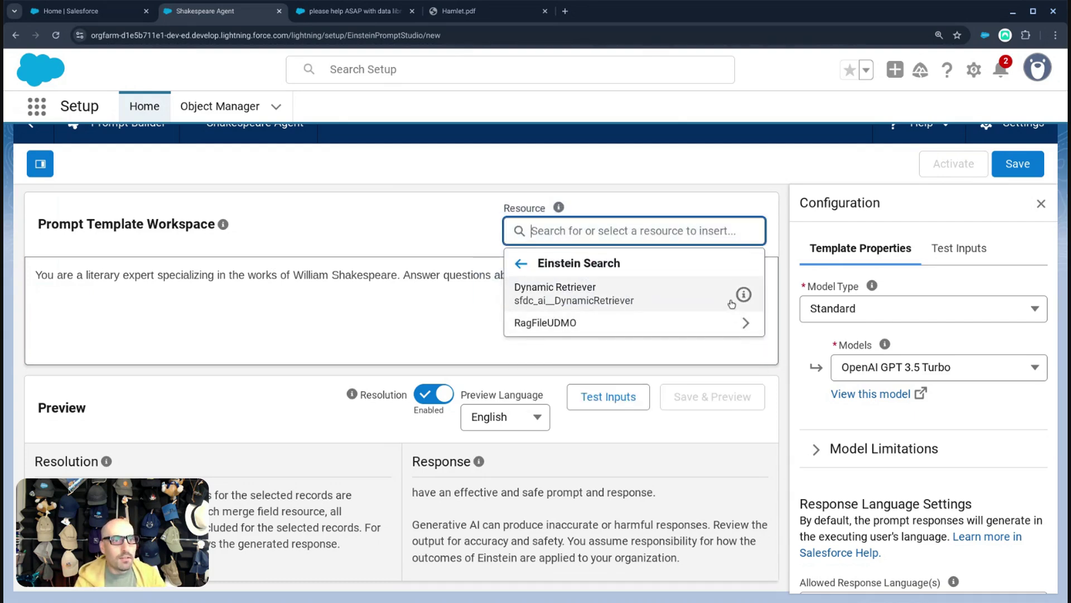
left_click(702, 322)
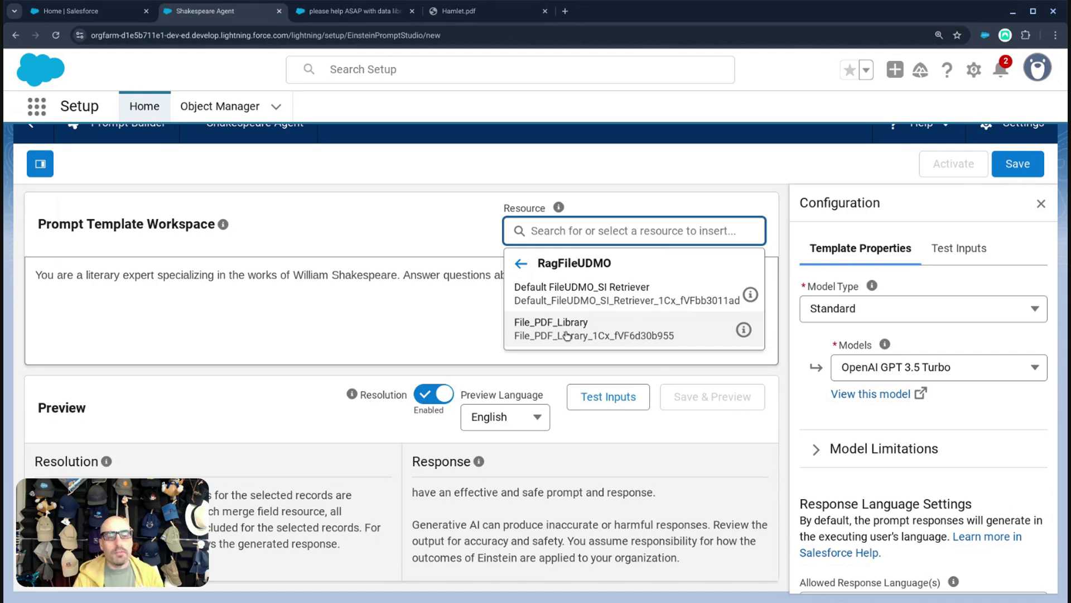
left_click(522, 263)
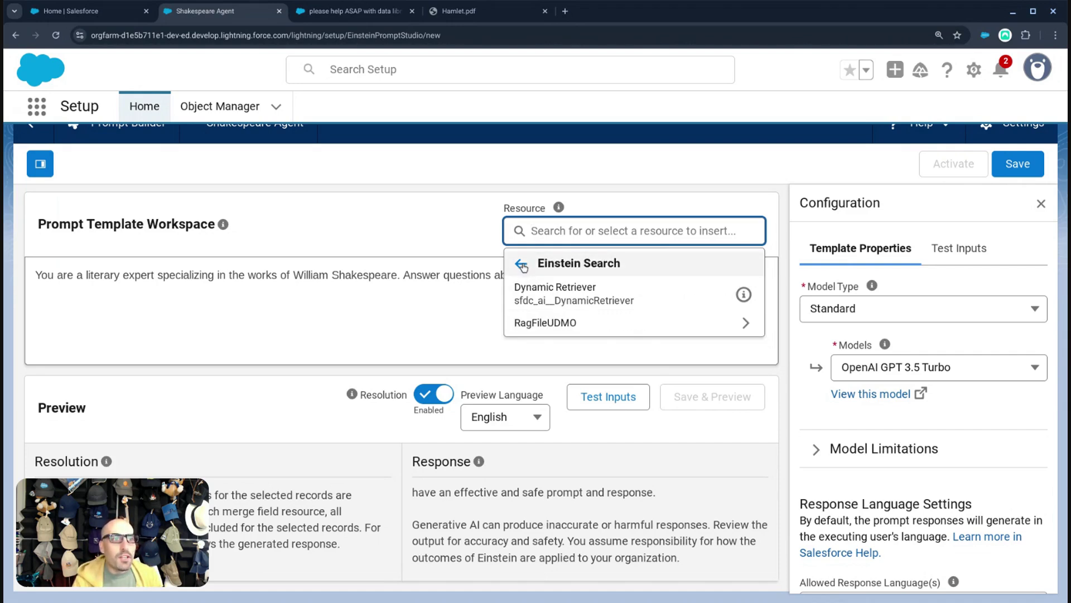
left_click(521, 264)
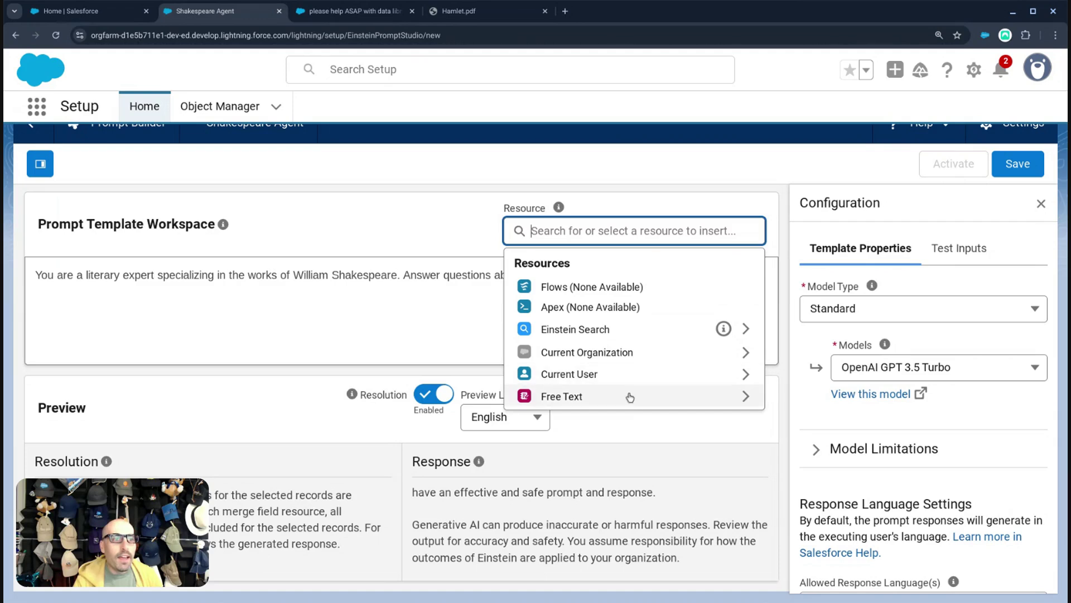
left_click(619, 399)
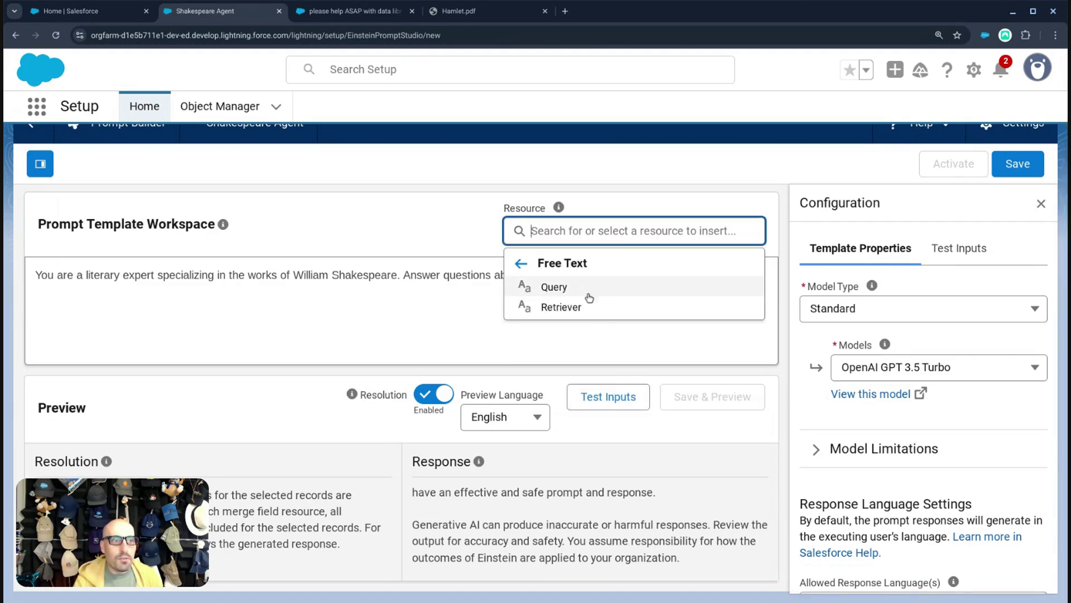
left_click(586, 294)
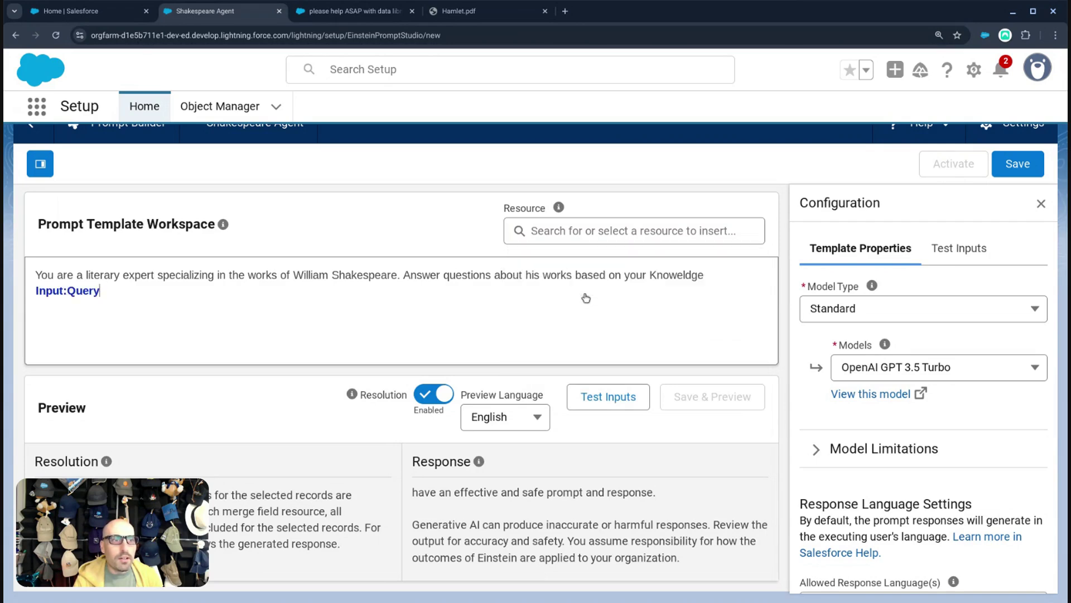
left_click(521, 289)
left_click_drag(93, 293, 6, 300)
key("BackSpace")
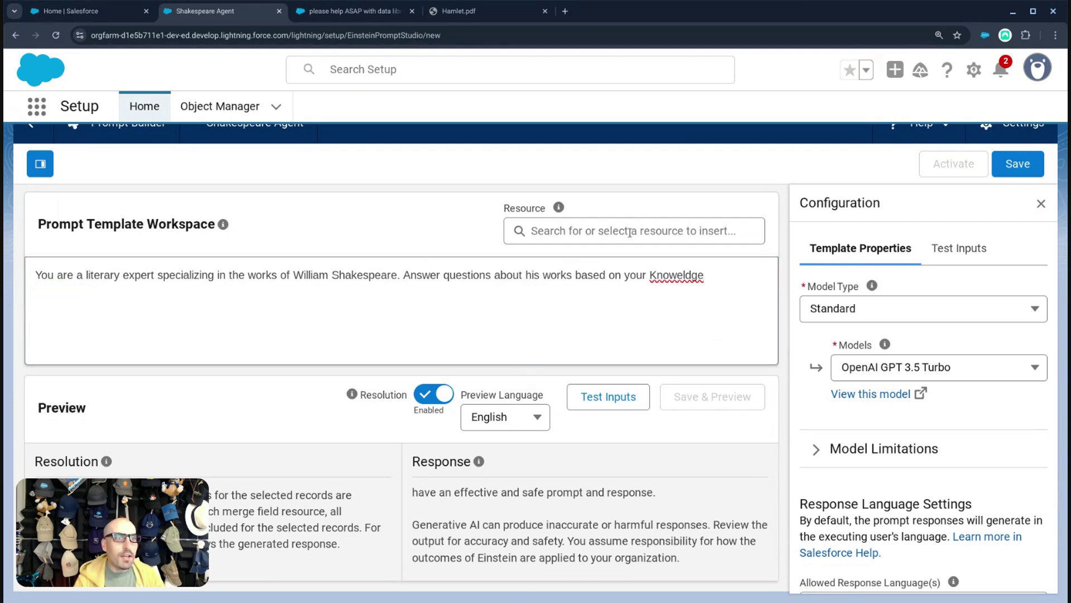
Try the free-text Retriever resource at the end of the prompt text and remove it
left_click(630, 233)
left_click(614, 395)
left_click(611, 308)
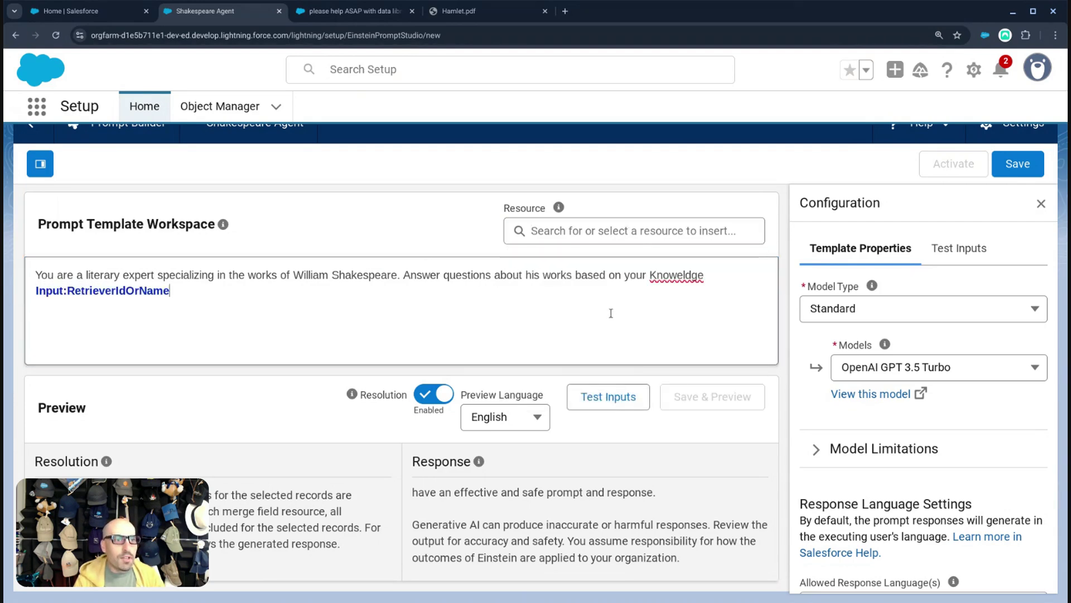
left_click_drag(232, 292, 33, 291)
key("BackSpace")
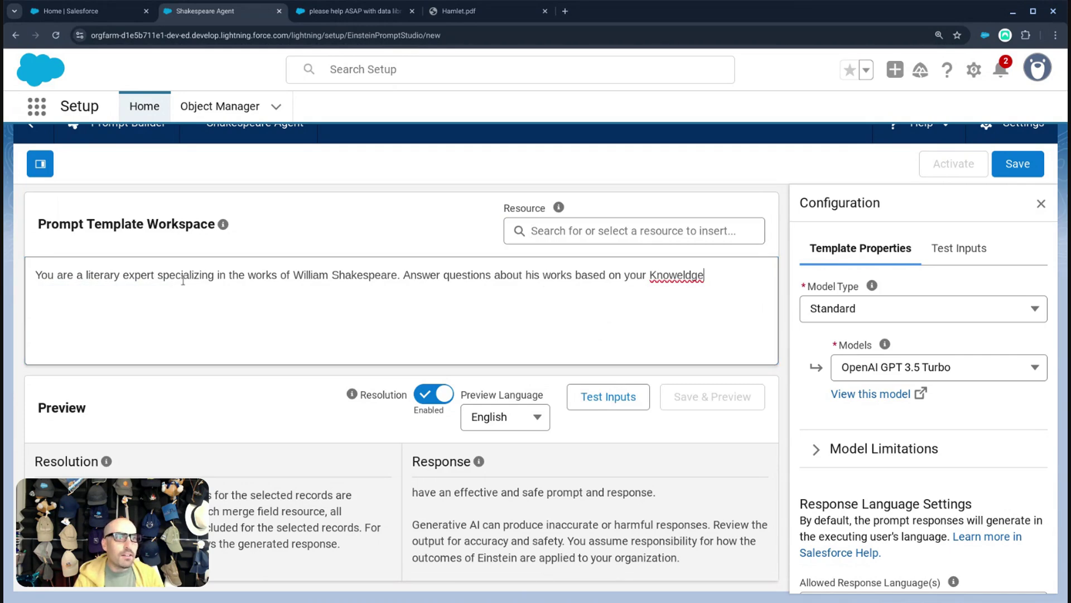
Insert the File_PDF_Library retriever from the RagFileUDMO group of Einstein Search at the end of the prompt text
left_click(618, 235)
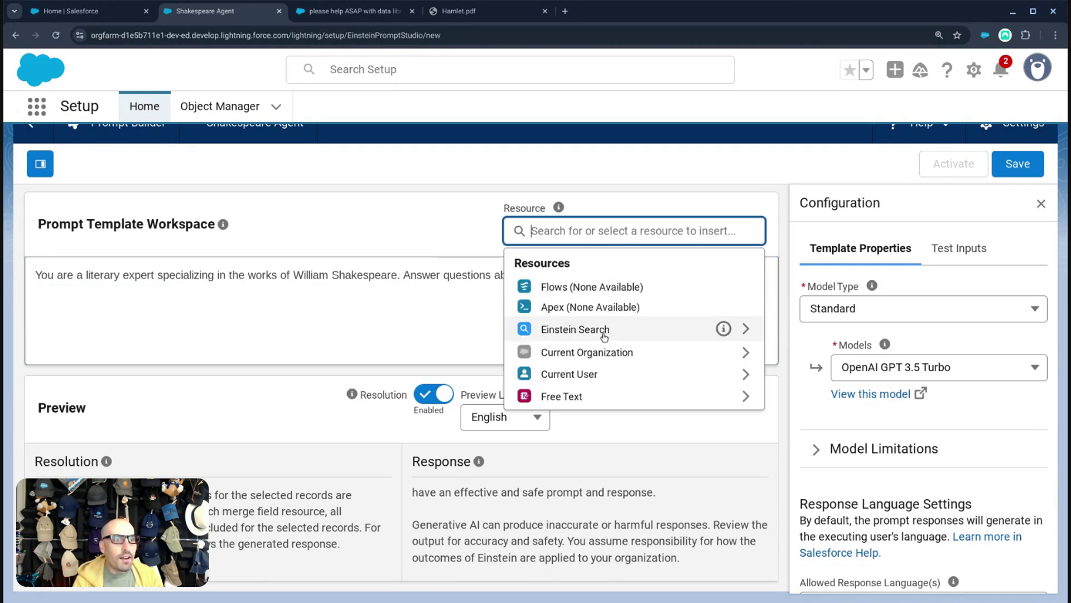
left_click(603, 334)
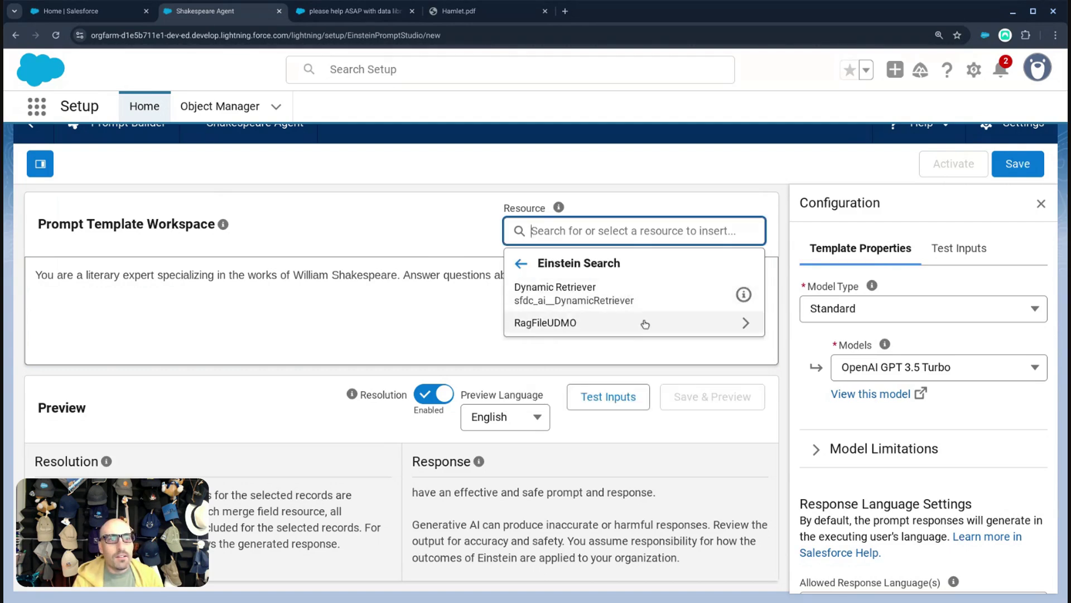
left_click(586, 327)
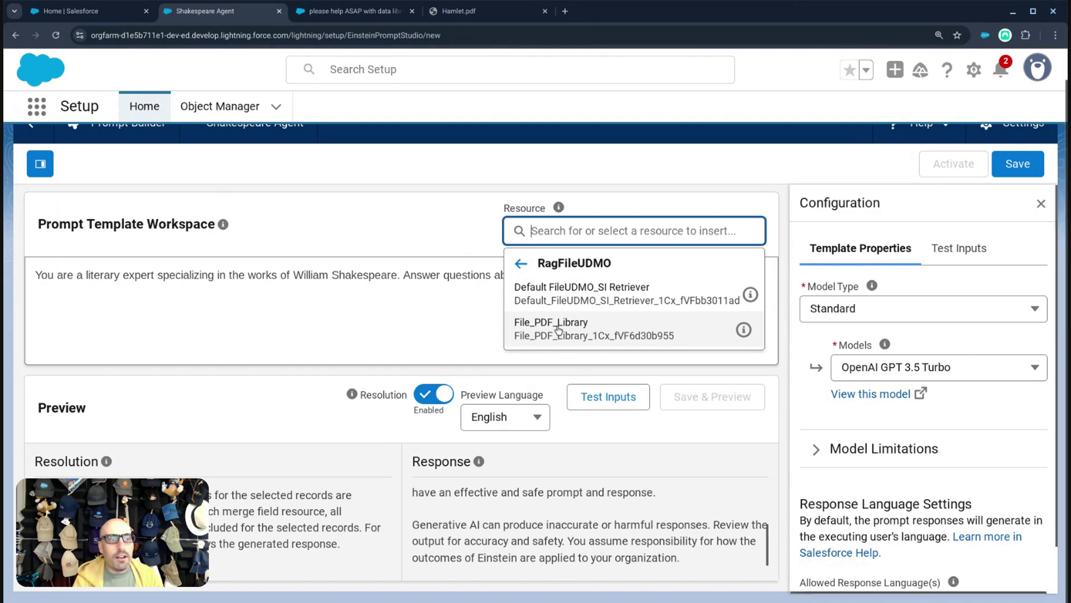
left_click(584, 330)
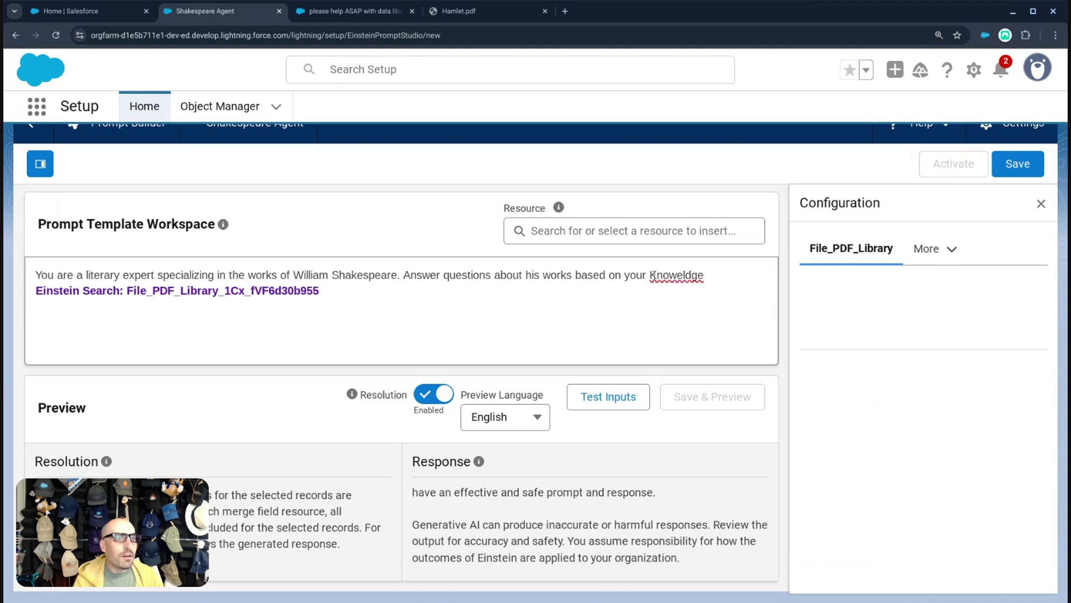
Replace "your Knoweldge" before the File_PDF_Library resource with "the information in"
left_click_drag(623, 275, 657, 275)
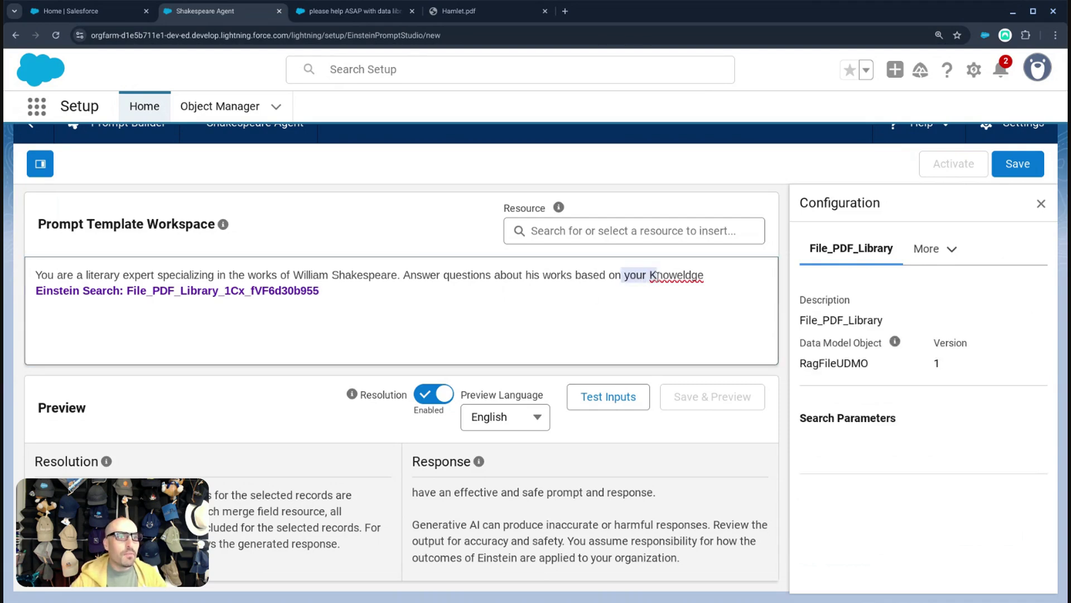
key("Left")
type("the information in")
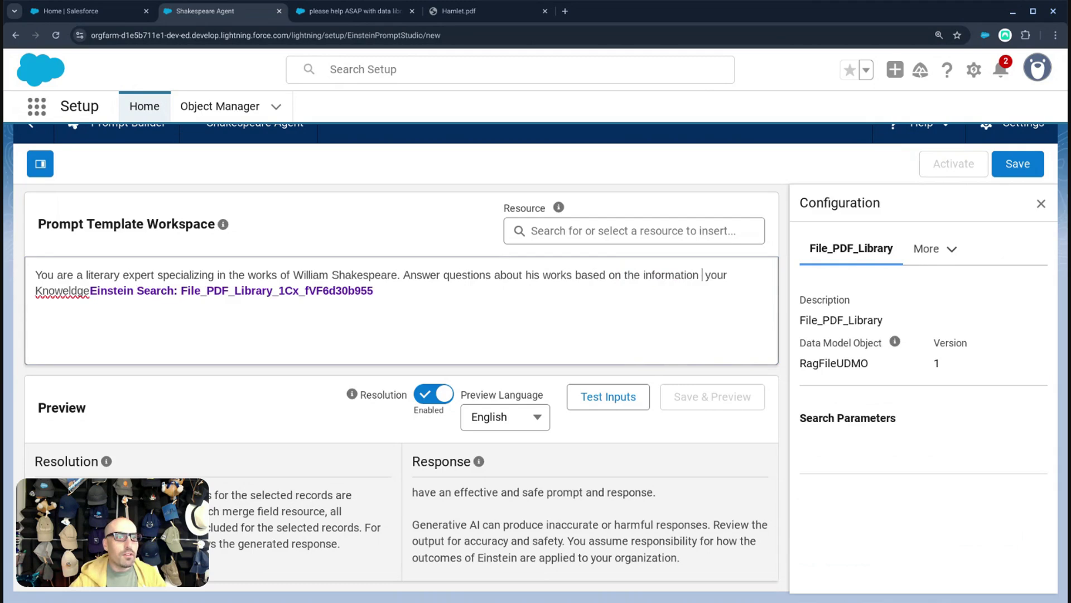
key("Delete")
key("Delete")
key("Delete")
key("Delete")
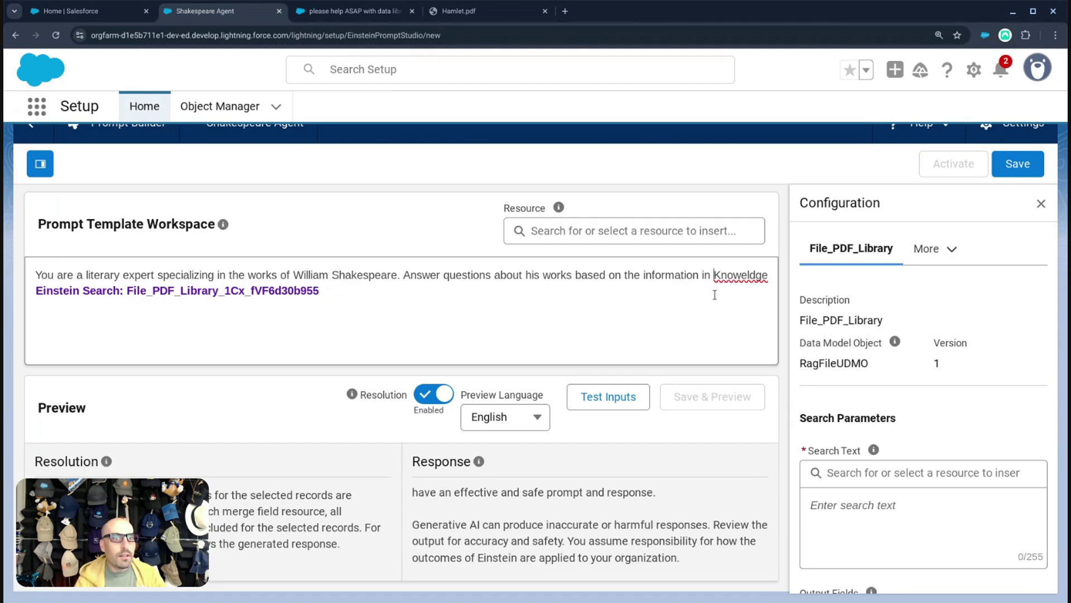
left_click(757, 276)
key("ctrl+shift+Left")
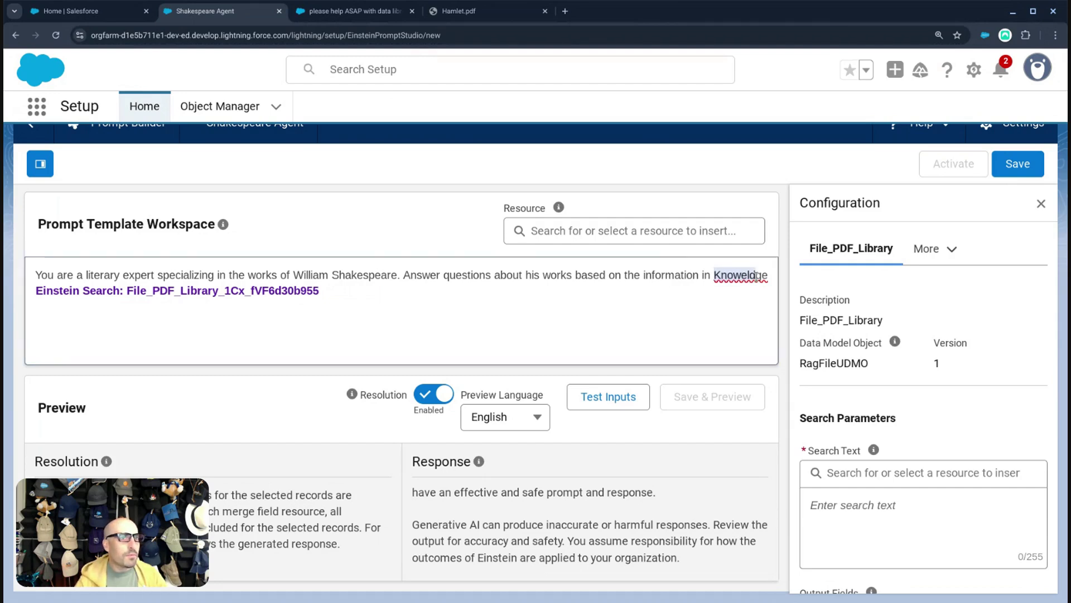
key("BackSpace")
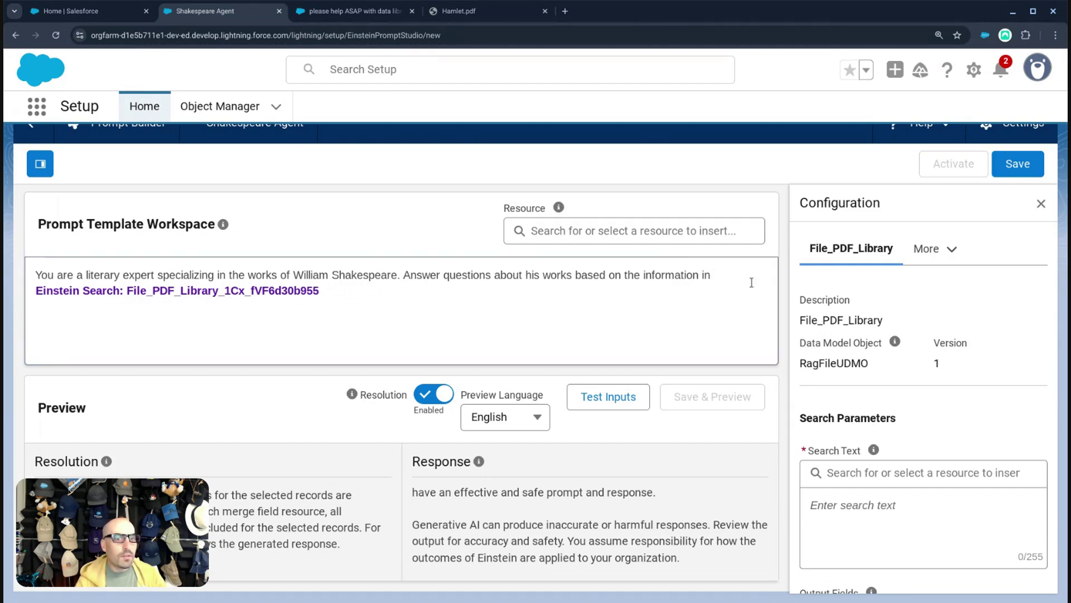
Enter "Who is Hamlet?" as the search text of the File_PDF_Library retriever
scroll(862, 511, "down", 3)
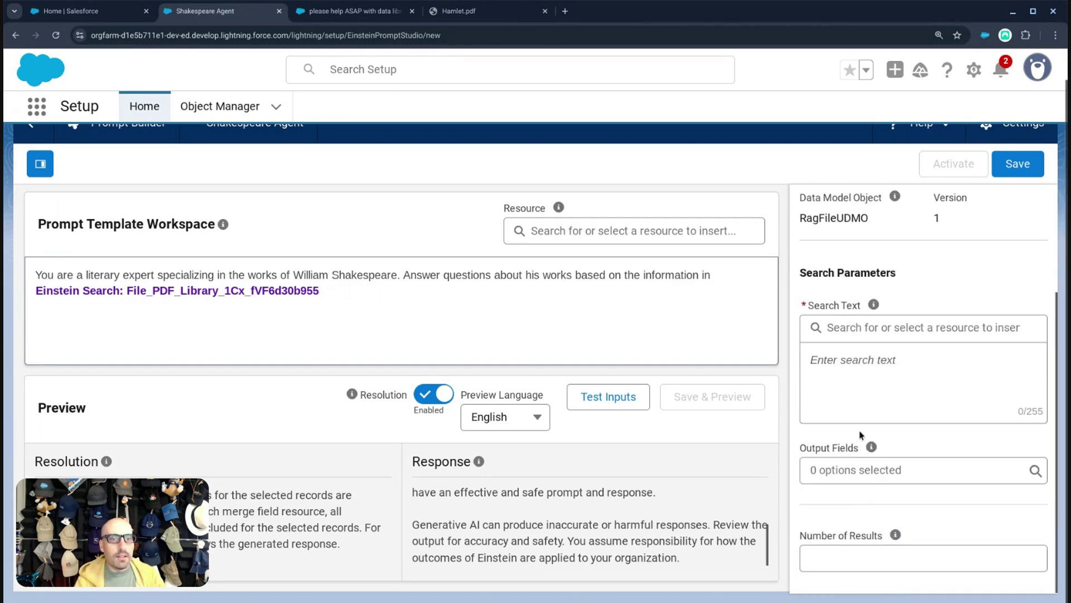
left_click(838, 385)
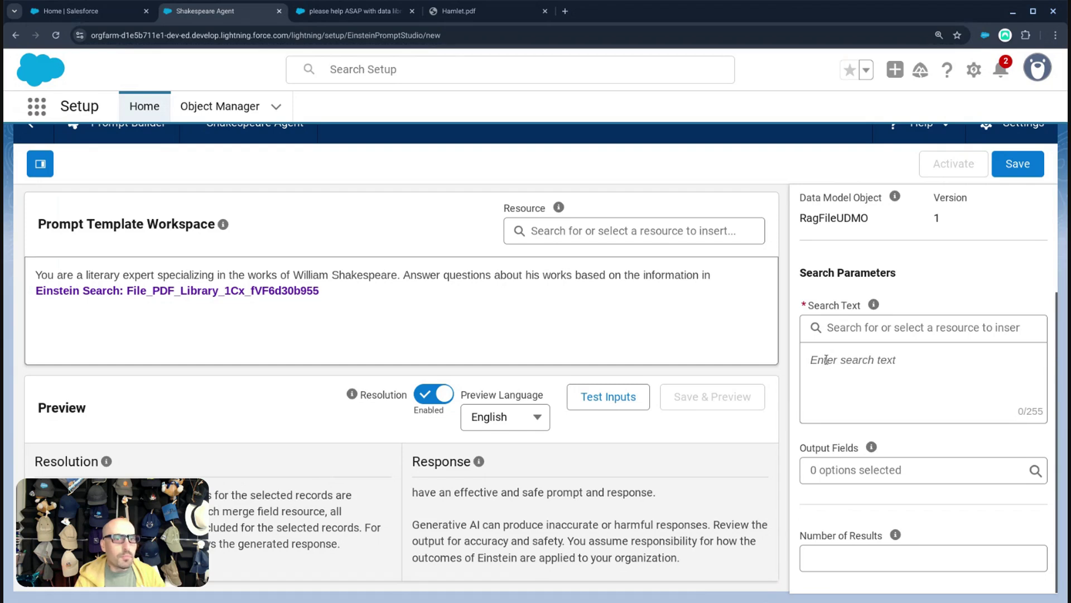
type("Who is ")
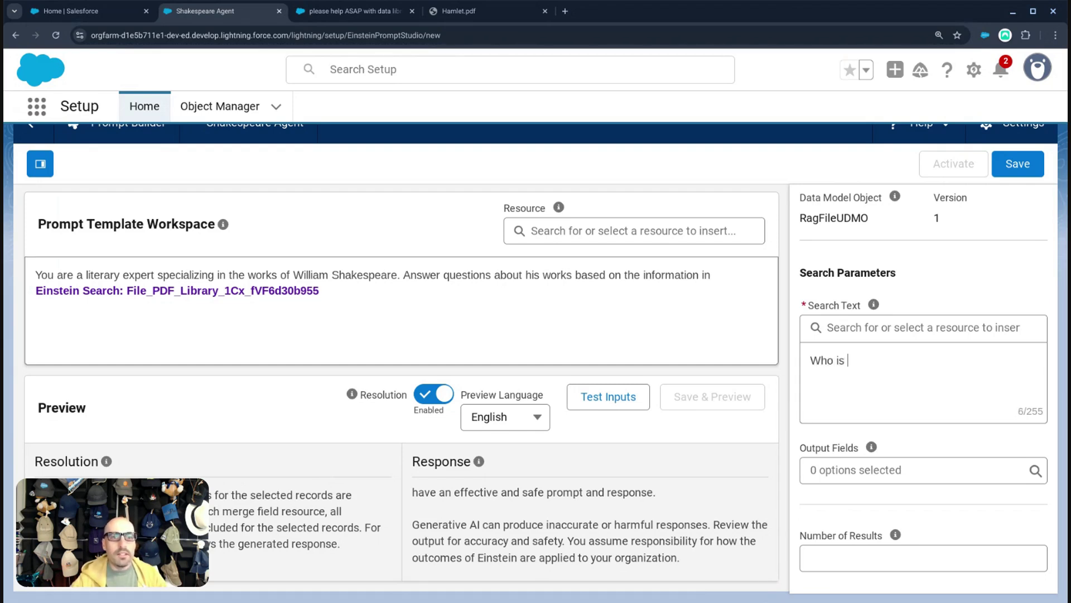
type("Hamm")
type("et")
scroll(921, 394, "up", 3)
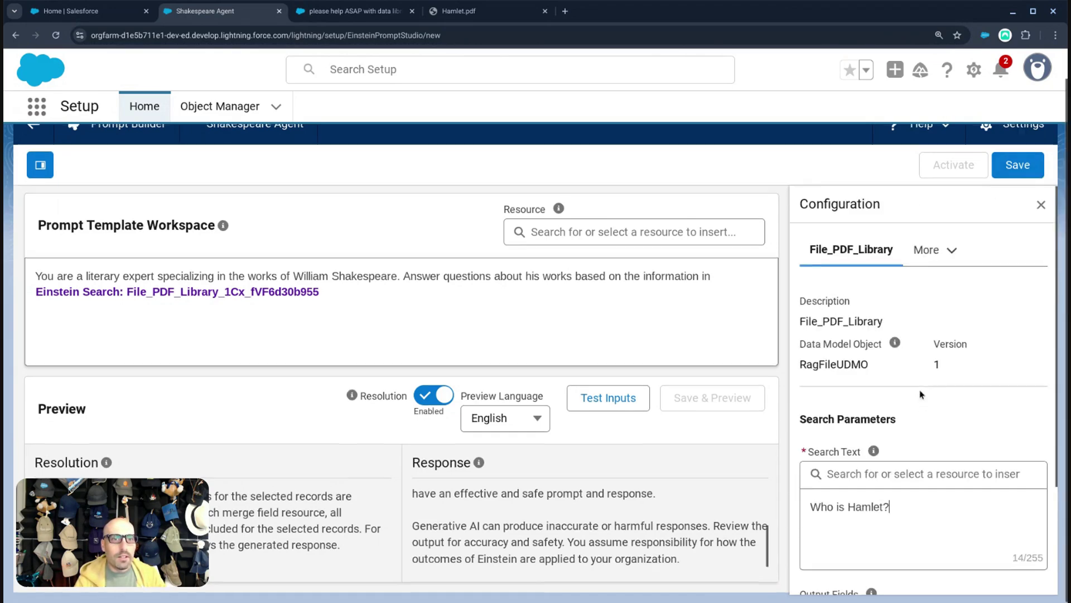
scroll(921, 395, "up", 1)
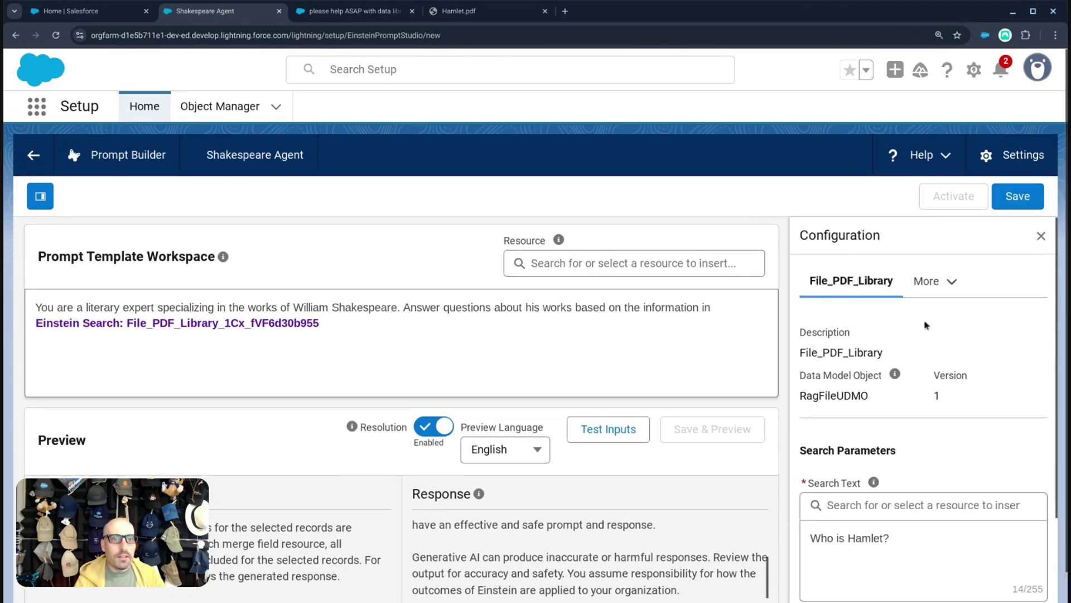
Clear the File_PDF_Library search text and insert the free-text Retriever resource in its place
left_click(872, 506)
scroll(876, 512, "down", 2)
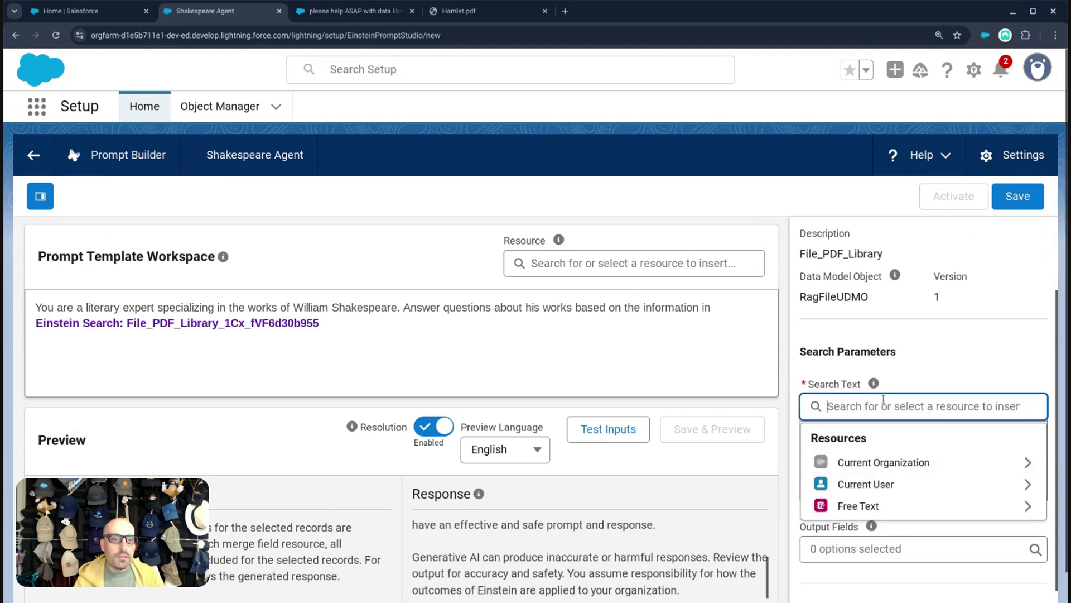
left_click(908, 374)
triple_click(850, 439)
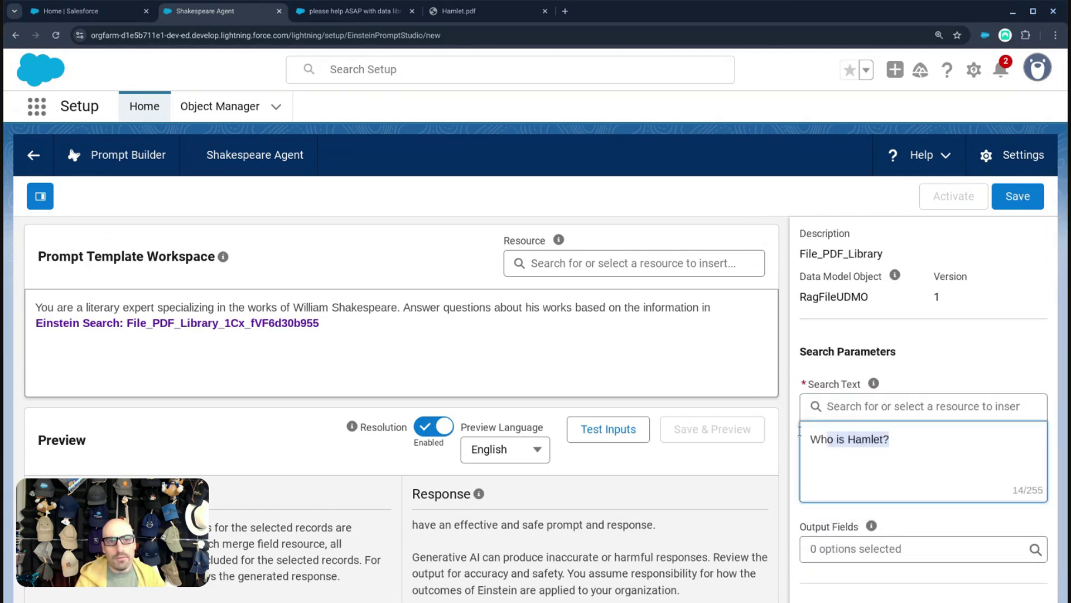
key("BackSpace")
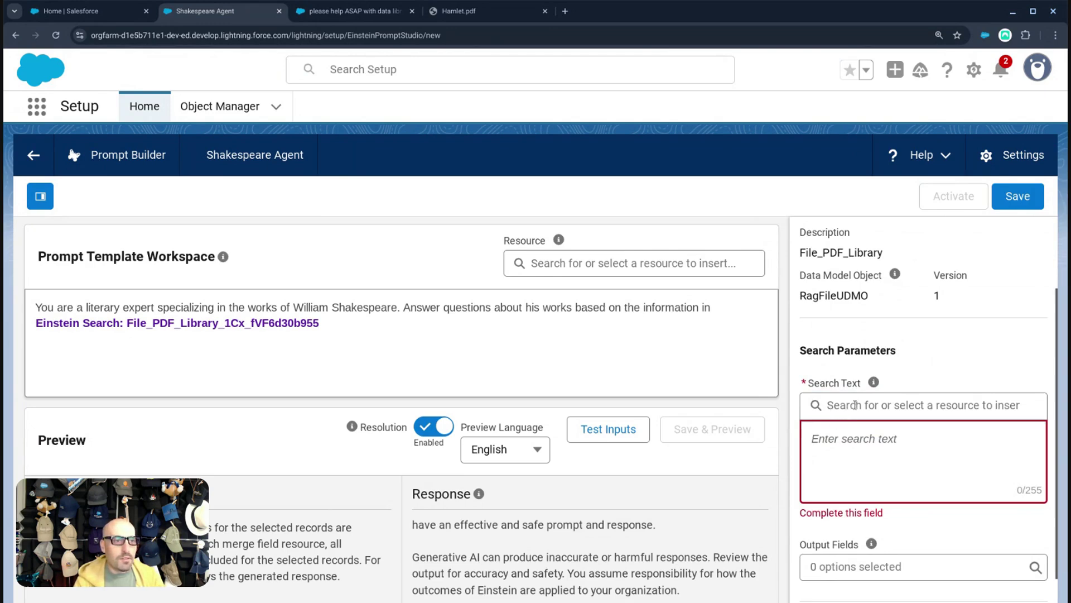
scroll(871, 475, "up", 2)
scroll(870, 474, "down", 1)
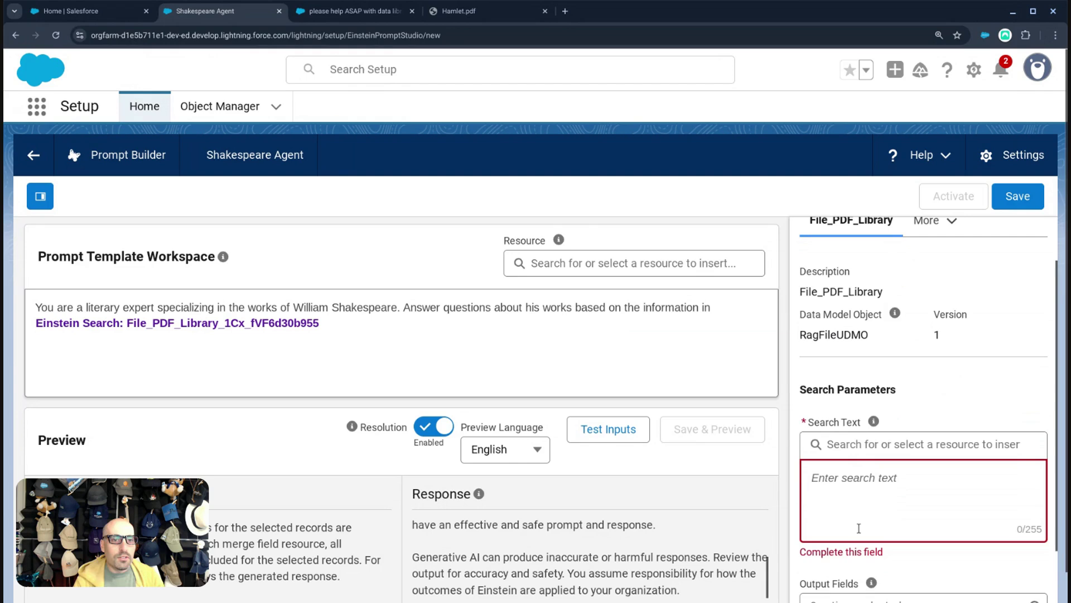
left_click(884, 446)
left_click(877, 551)
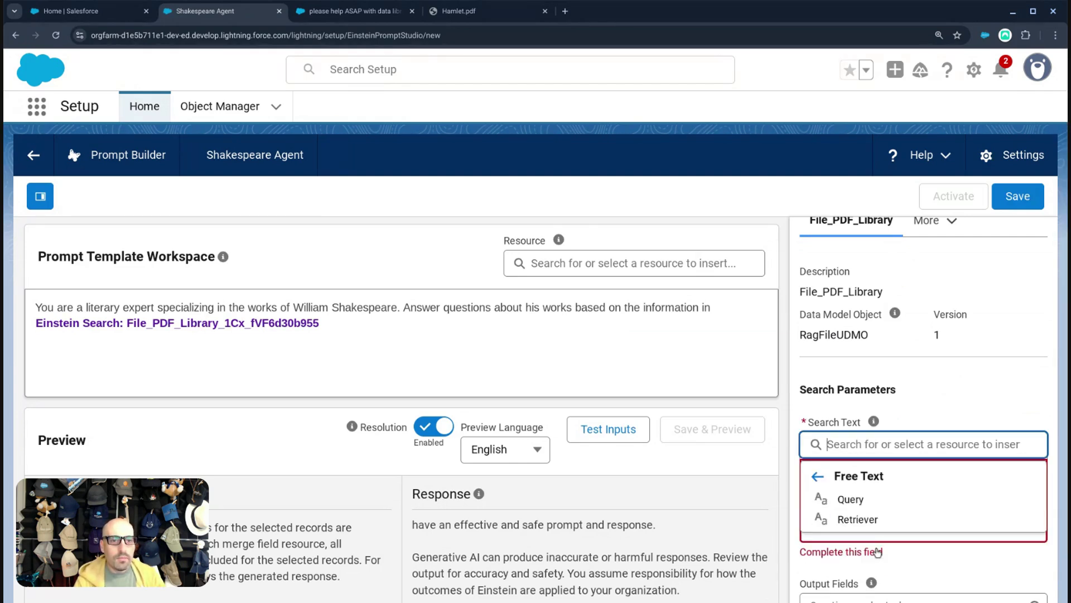
left_click(866, 518)
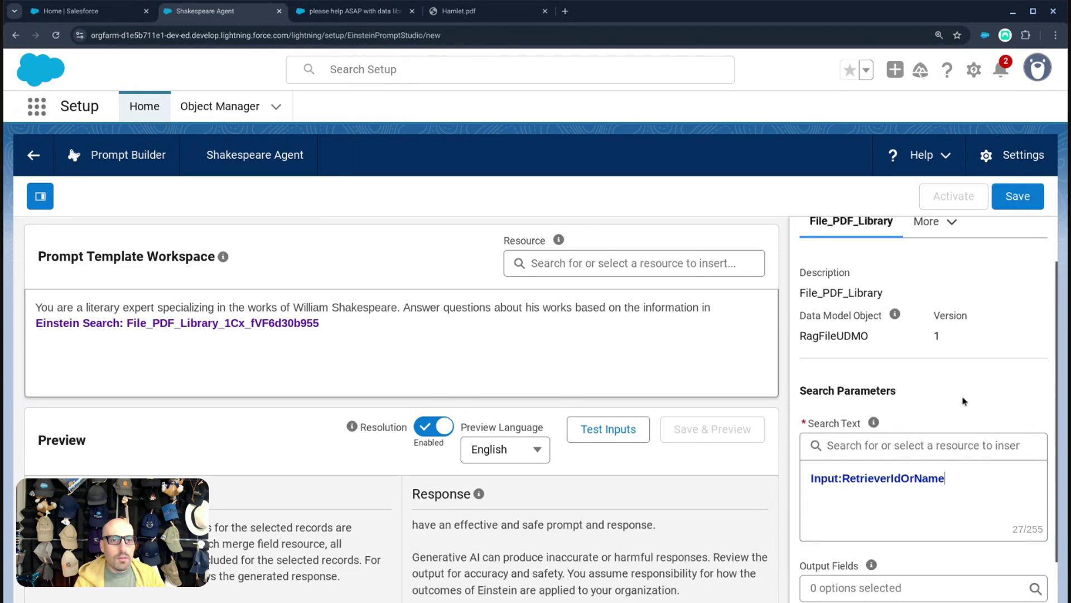
left_click(928, 222)
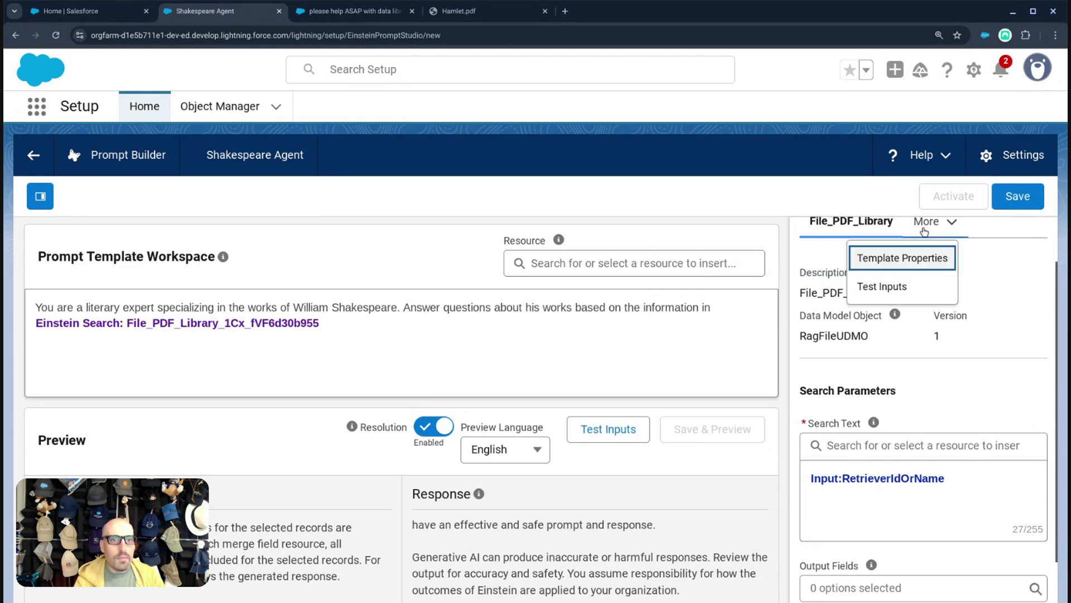
left_click(925, 222)
left_click(922, 224)
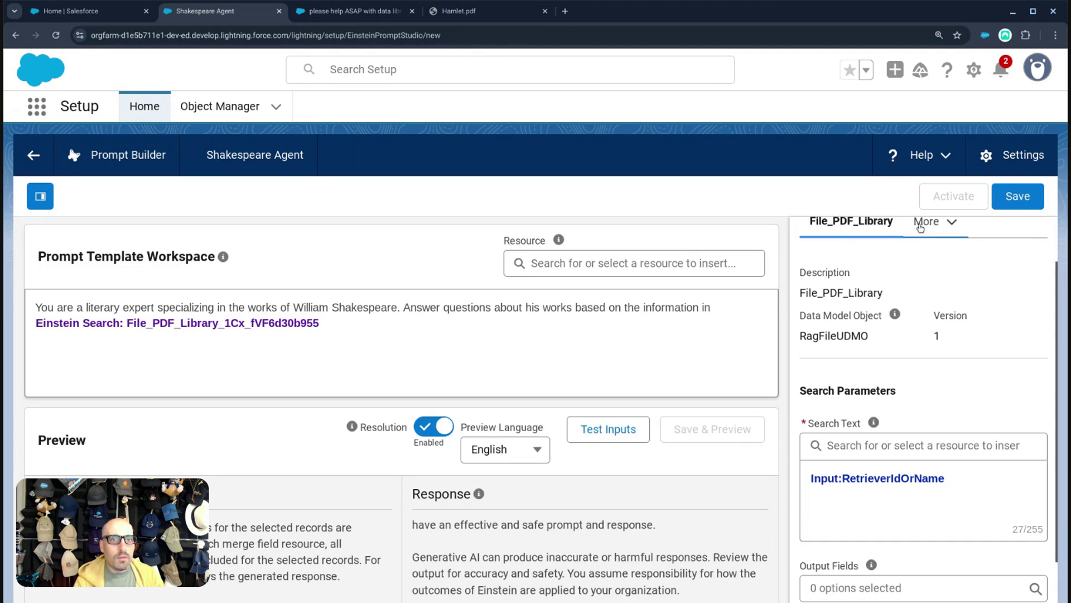
Check the template's required test inputs, including Retriever ID, and leave the editor discarding the unsaved changes
left_click(922, 223)
left_click(900, 287)
scroll(886, 363, "down", 1)
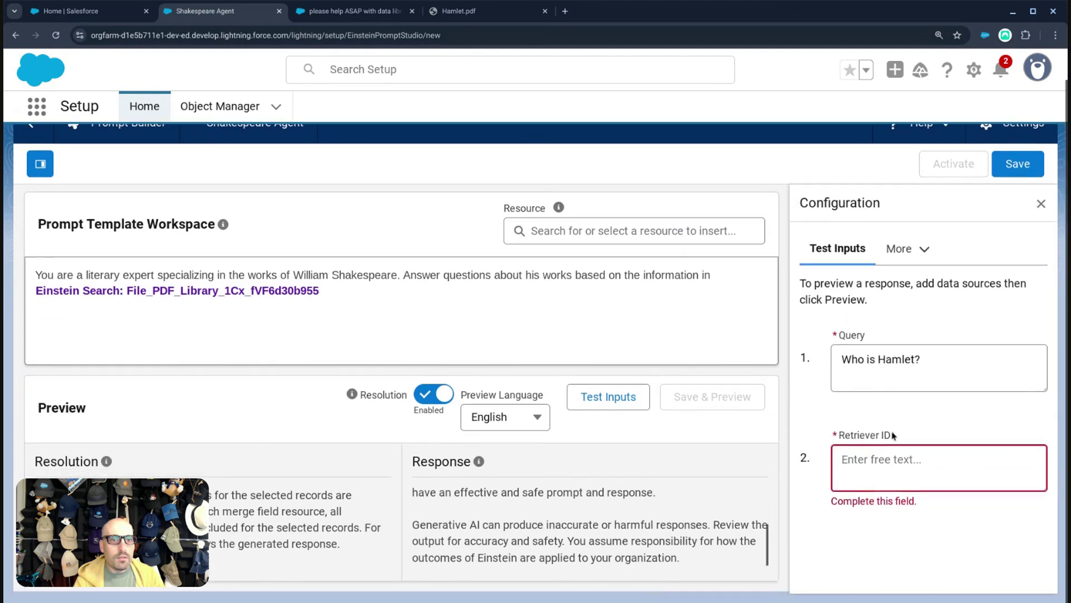
left_click(898, 461)
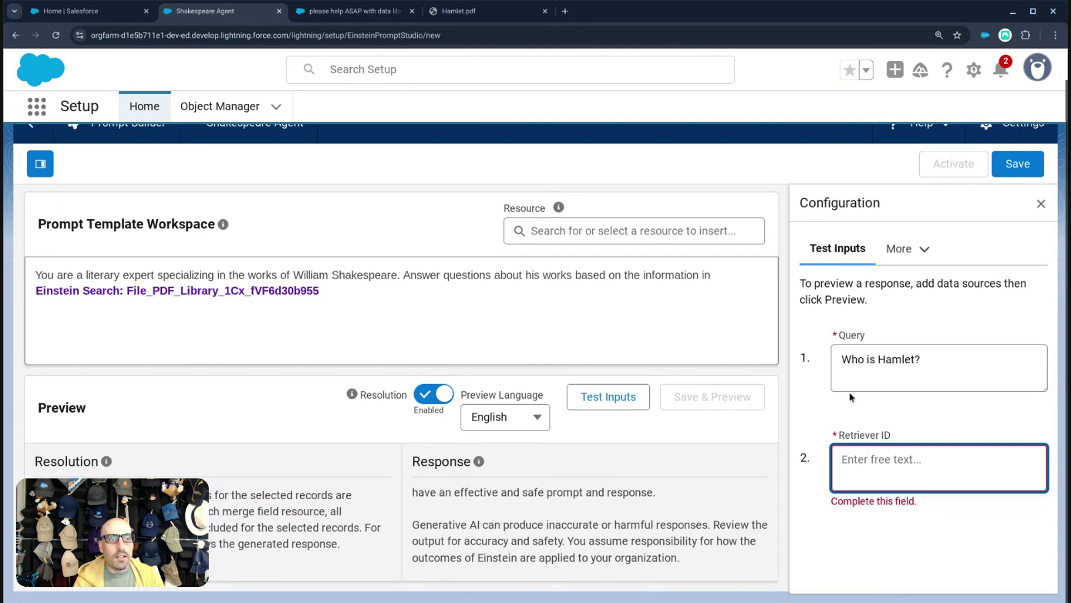
scroll(843, 310, "up", 1)
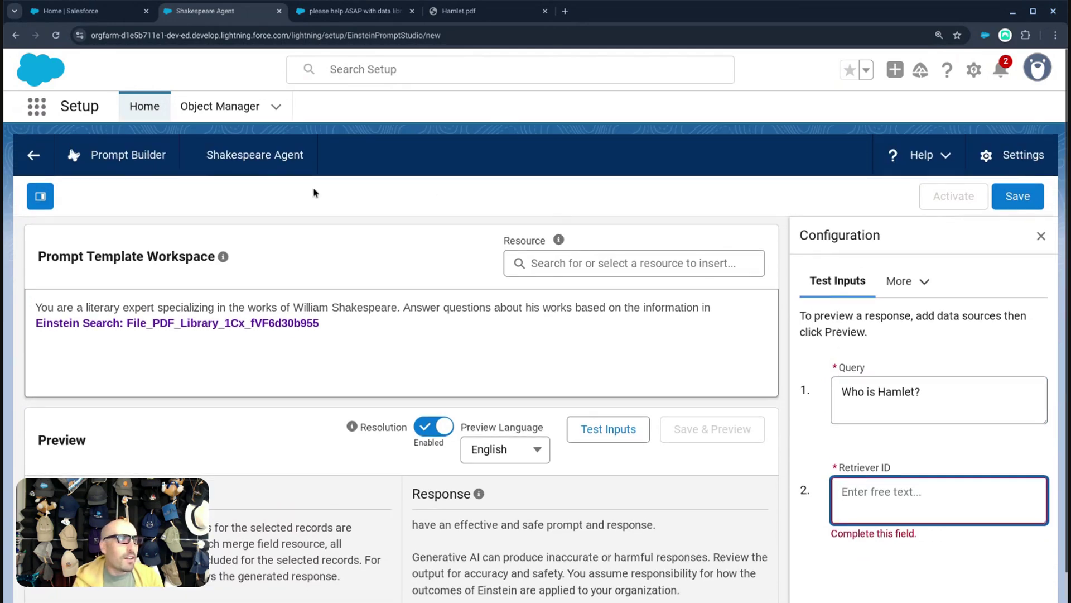
left_click(34, 155)
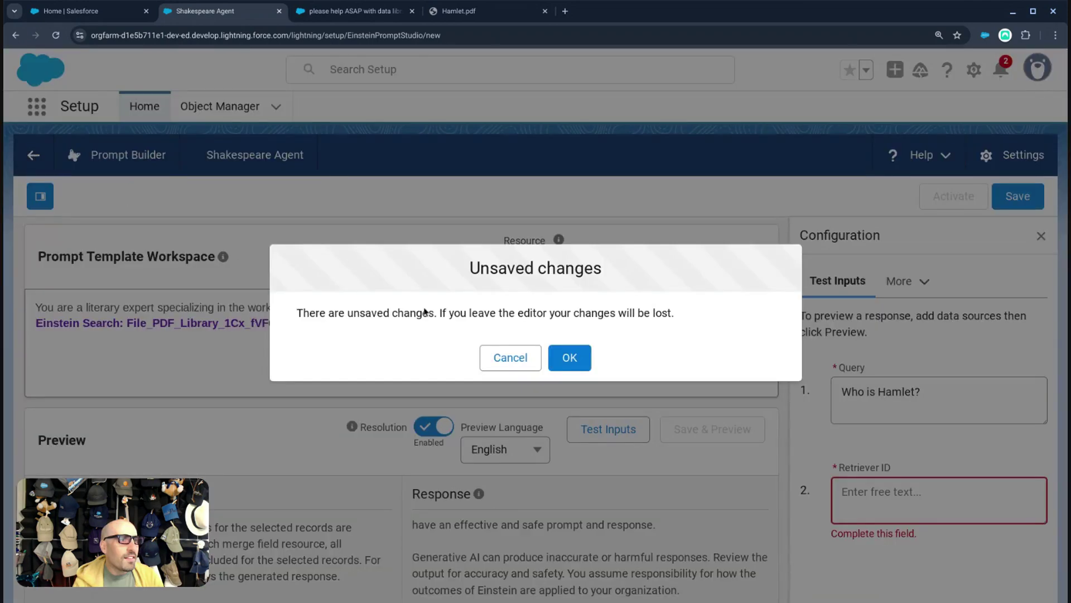
left_click(568, 368)
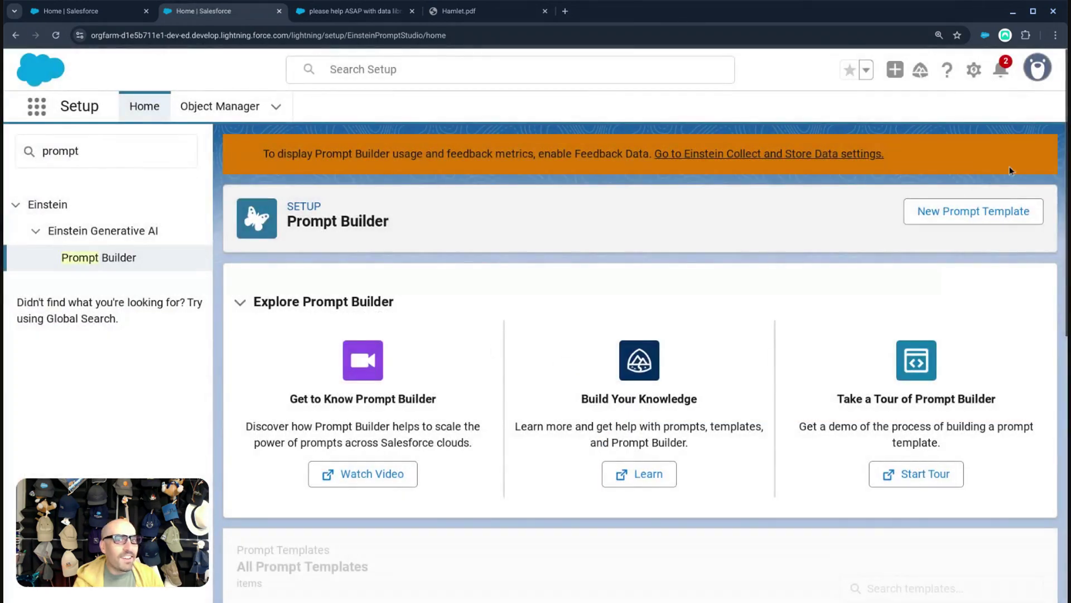
Start a new prompt template of type Flex
left_click(978, 207)
left_click(452, 291)
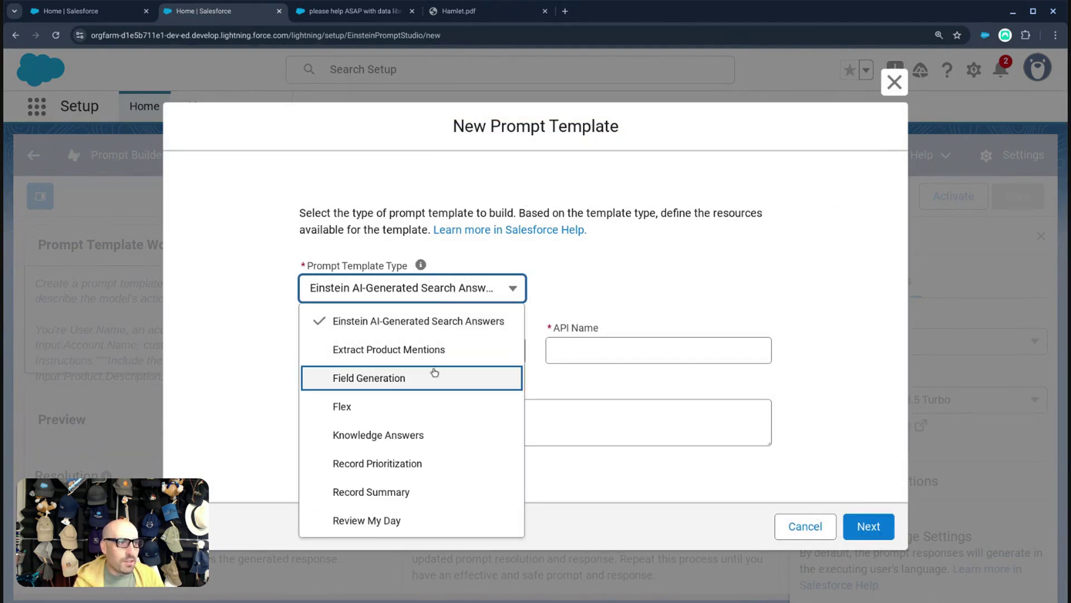
scroll(424, 428, "down", 1)
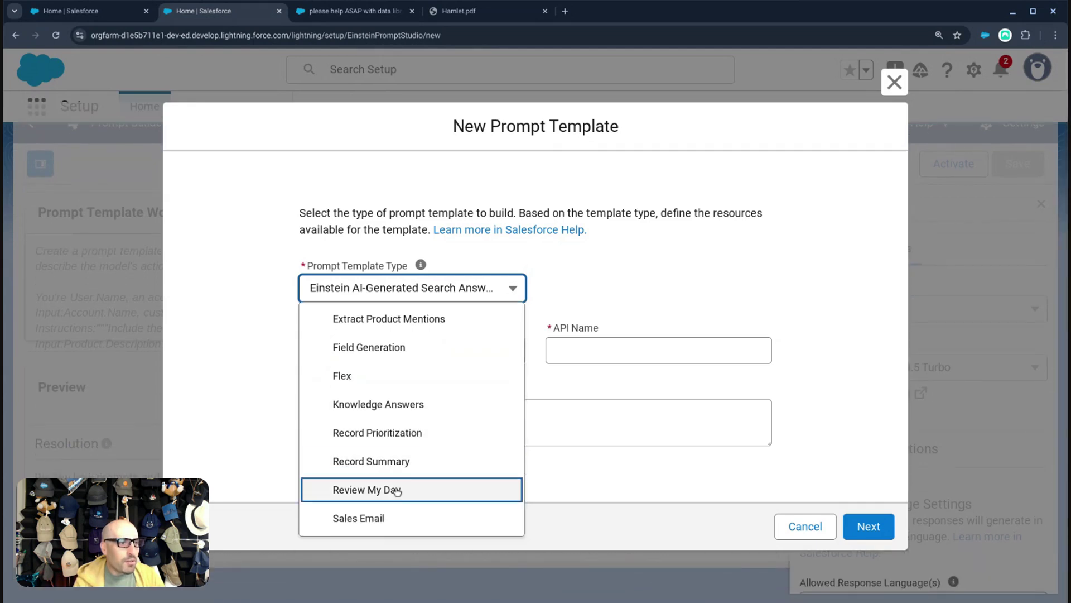
scroll(391, 424, "up", 1)
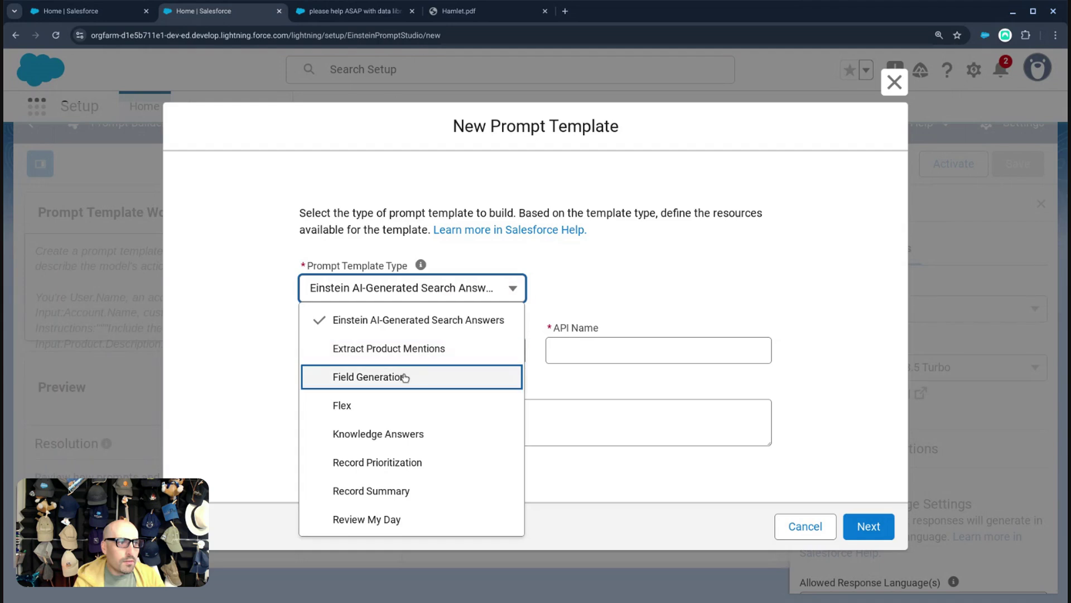
left_click(372, 405)
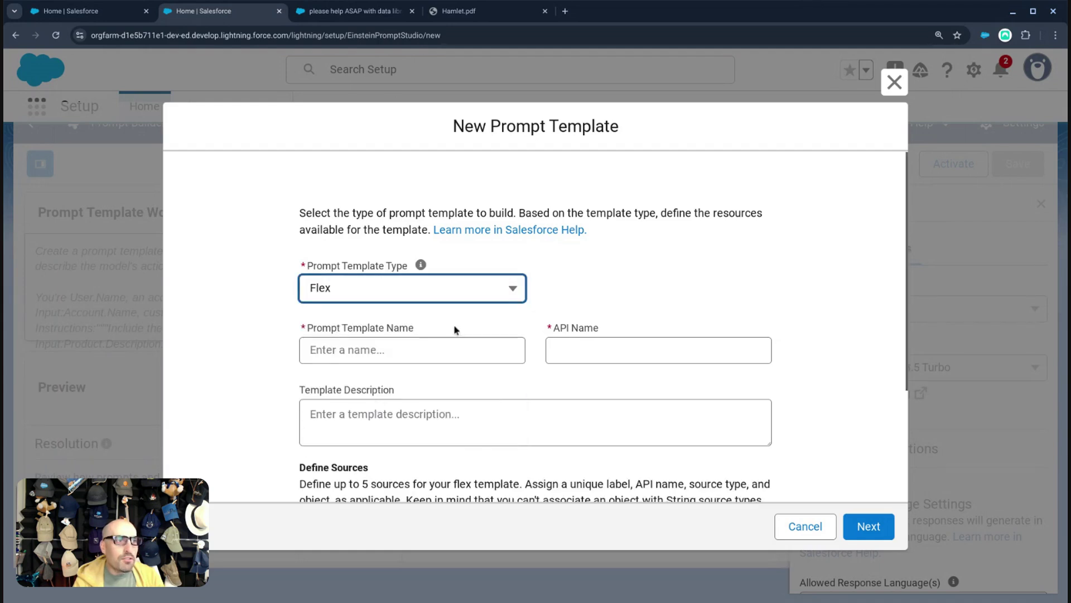
Name the Flex template "Shakespeare Prompt" and describe it as "Knows stuff about Shakespeare"
left_click(447, 346)
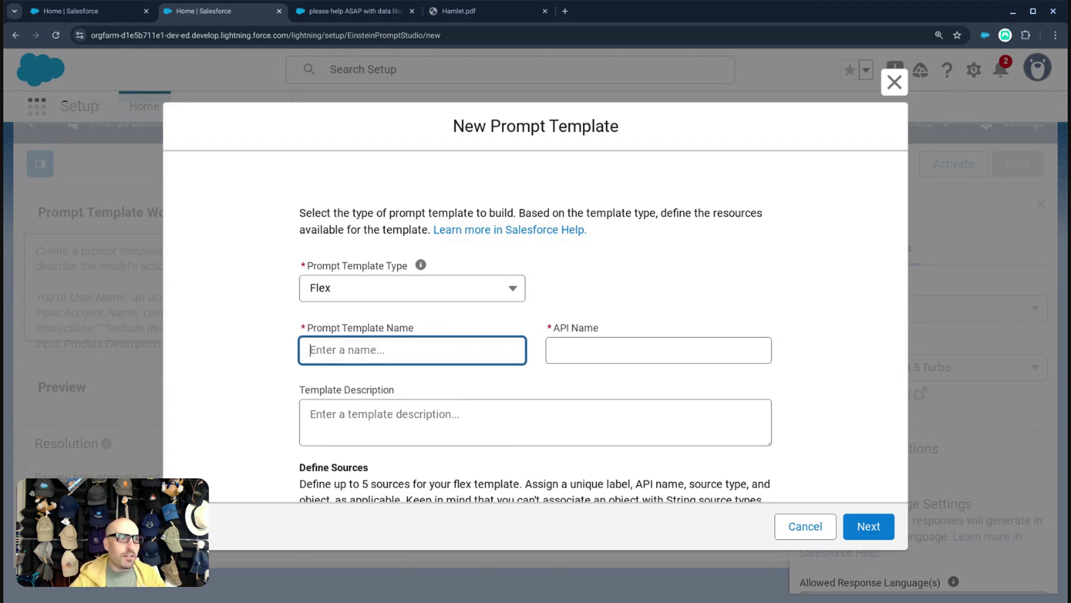
type("Shakespeare Prompt")
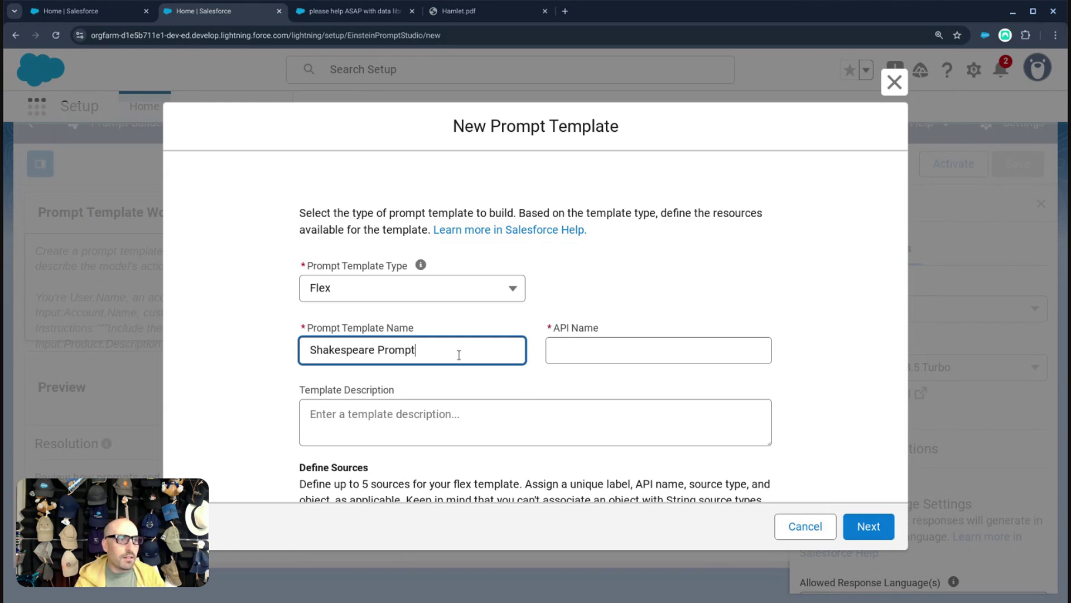
key("Tab")
left_click(441, 420)
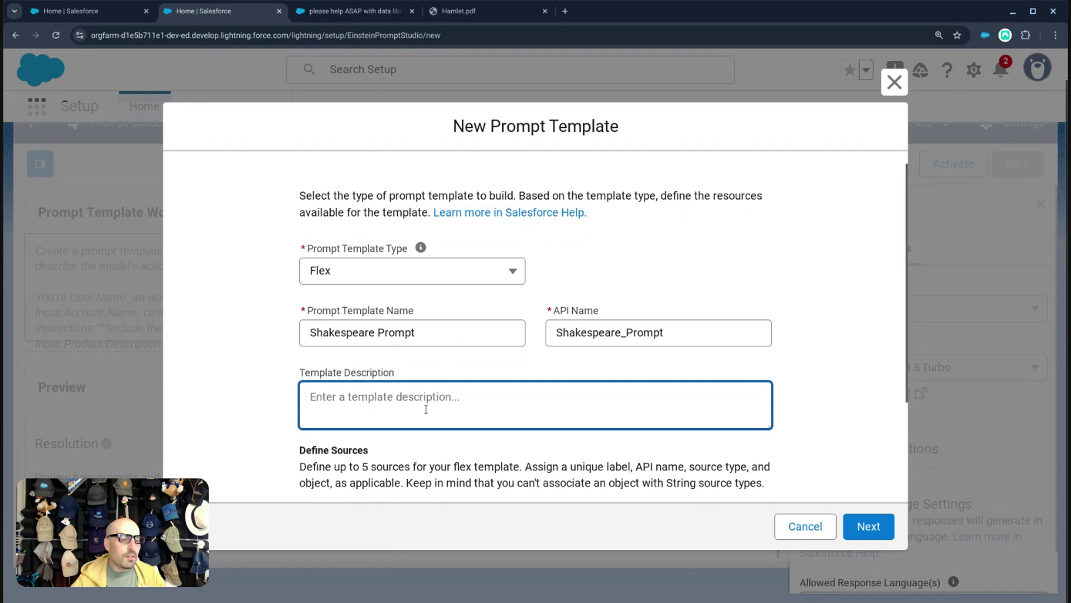
type("Answe")
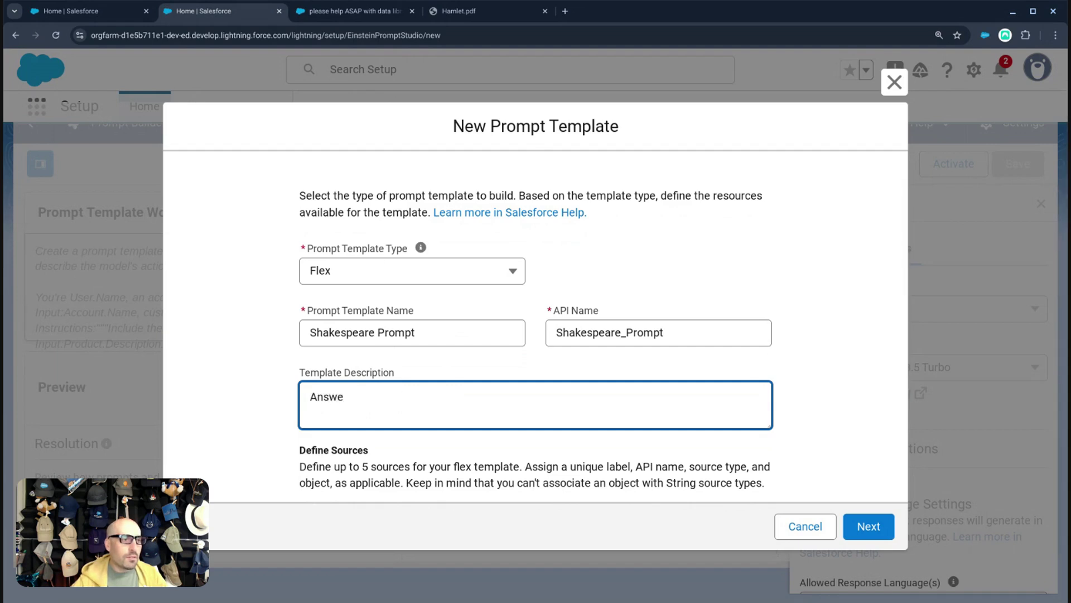
key("BackSpace")
type("Knows stuff about S")
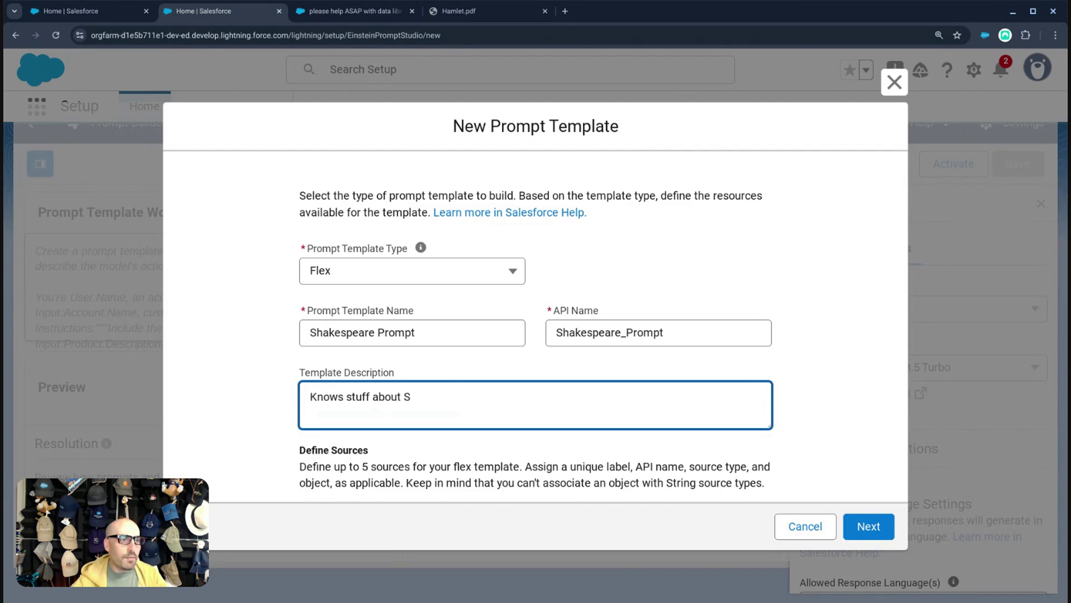
type("espear")
key("Tab")
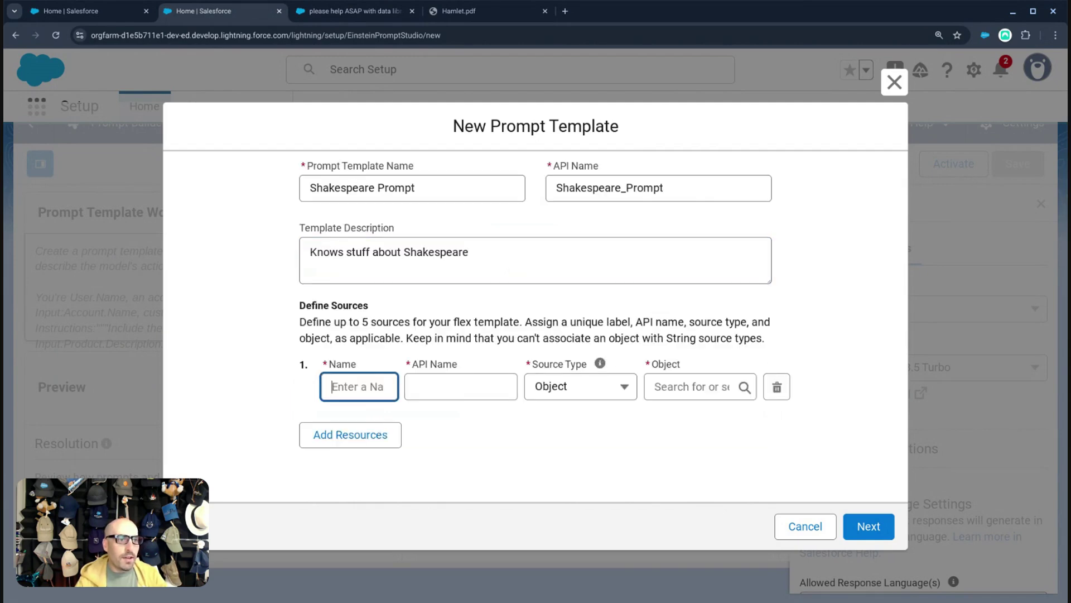
Try the Free Text and Data Model Object source types for the template's first source, and set it back to Object
left_click(374, 382)
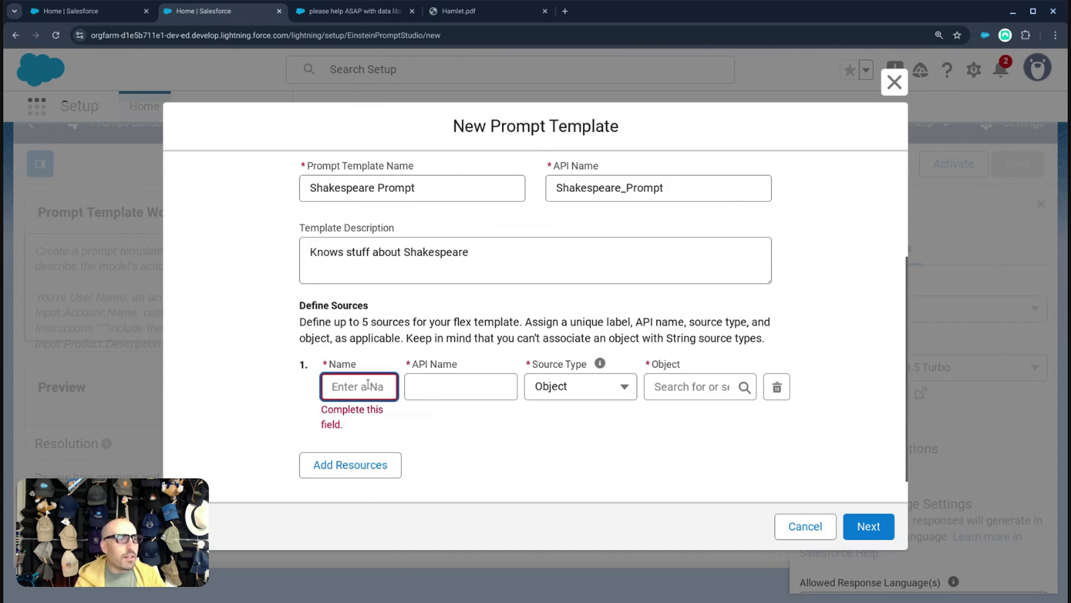
left_click(445, 393)
left_click(544, 390)
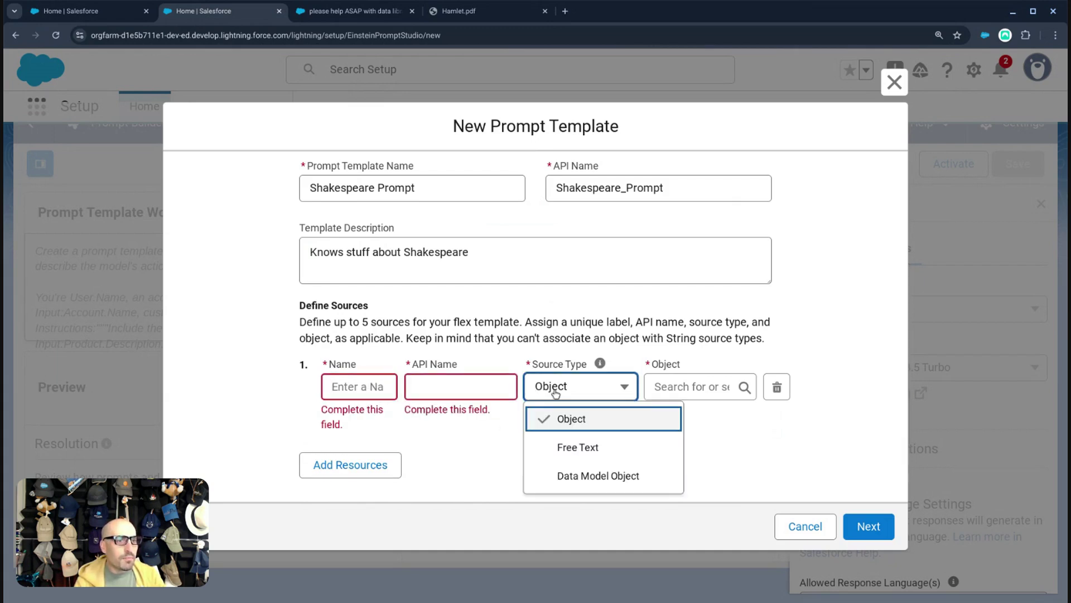
left_click(578, 448)
left_click(580, 387)
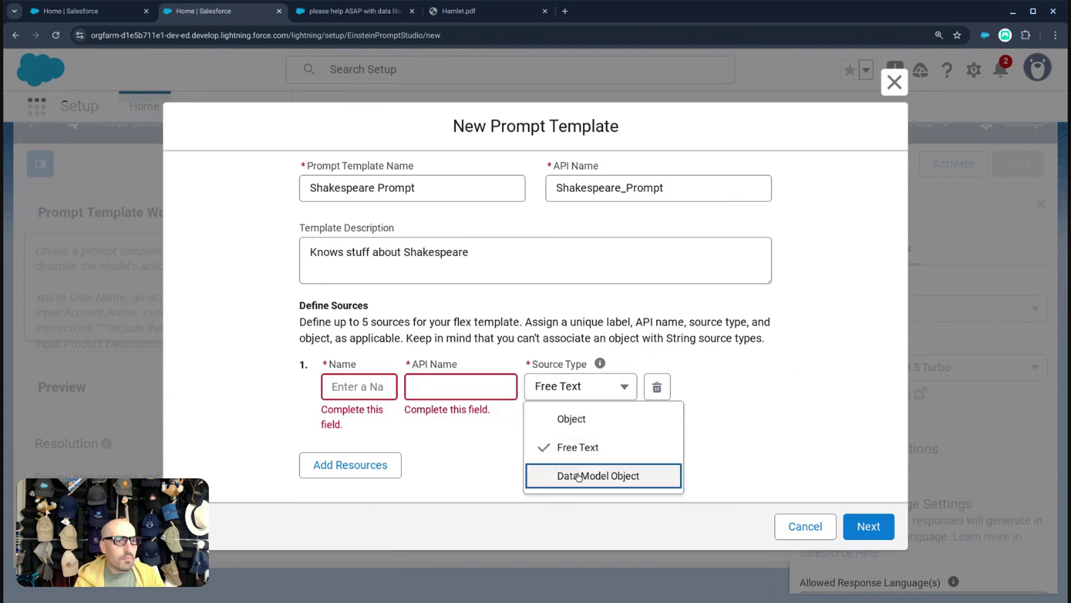
left_click(558, 474)
left_click(678, 390)
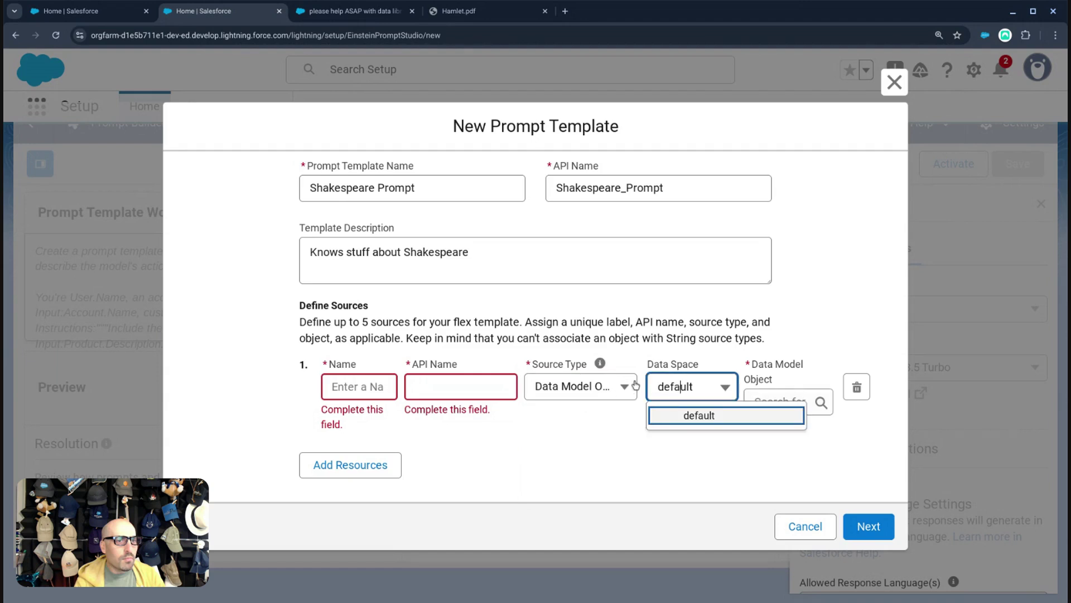
left_click(464, 385)
left_click(373, 385)
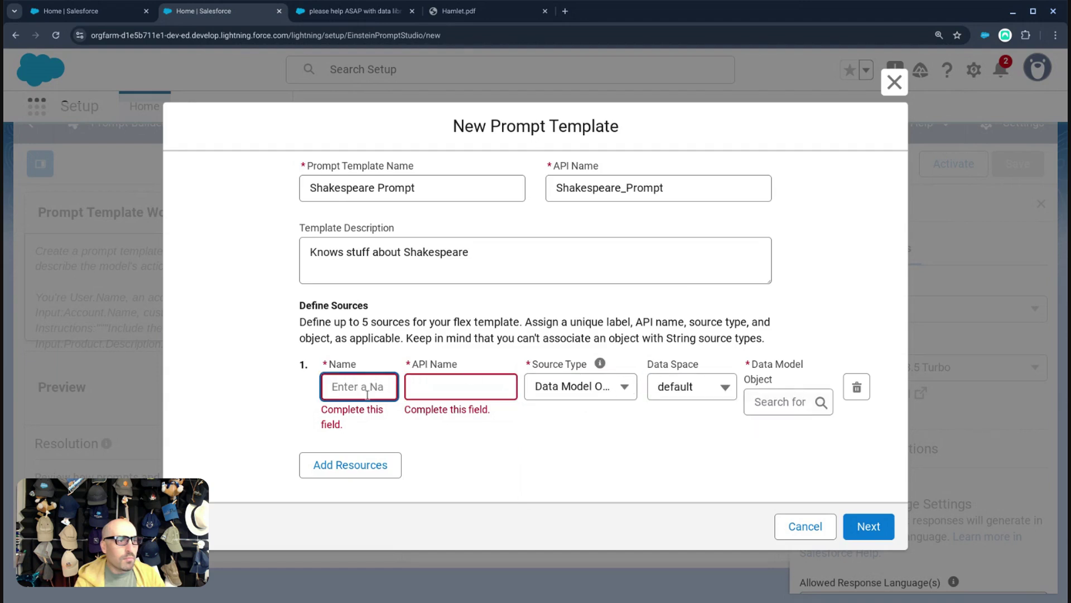
left_click(589, 397)
left_click(573, 420)
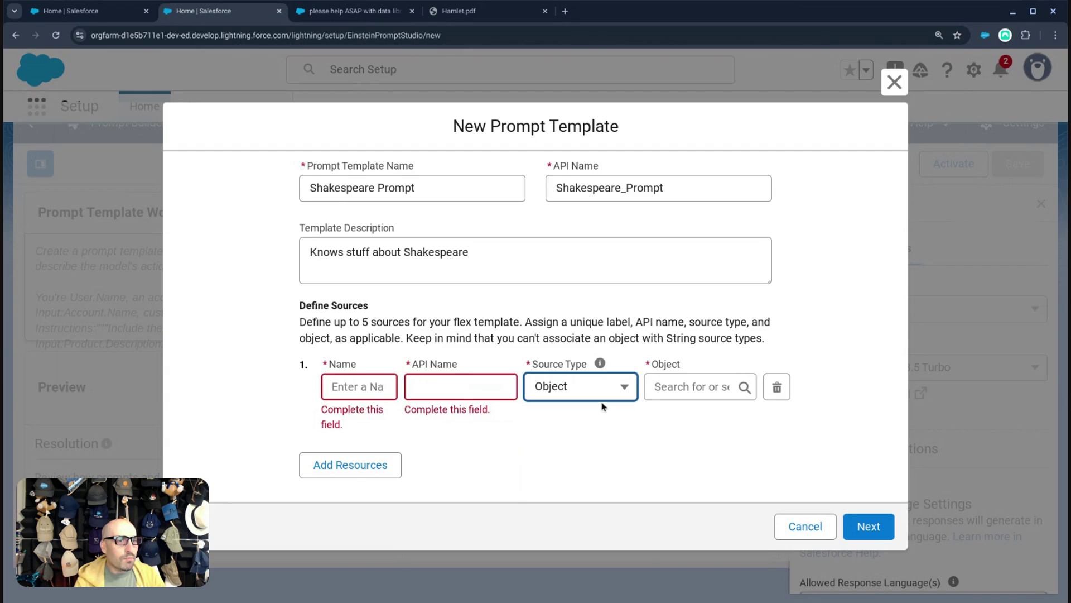
Browse the objects available for the first source and abandon the new Flex template
left_click(688, 385)
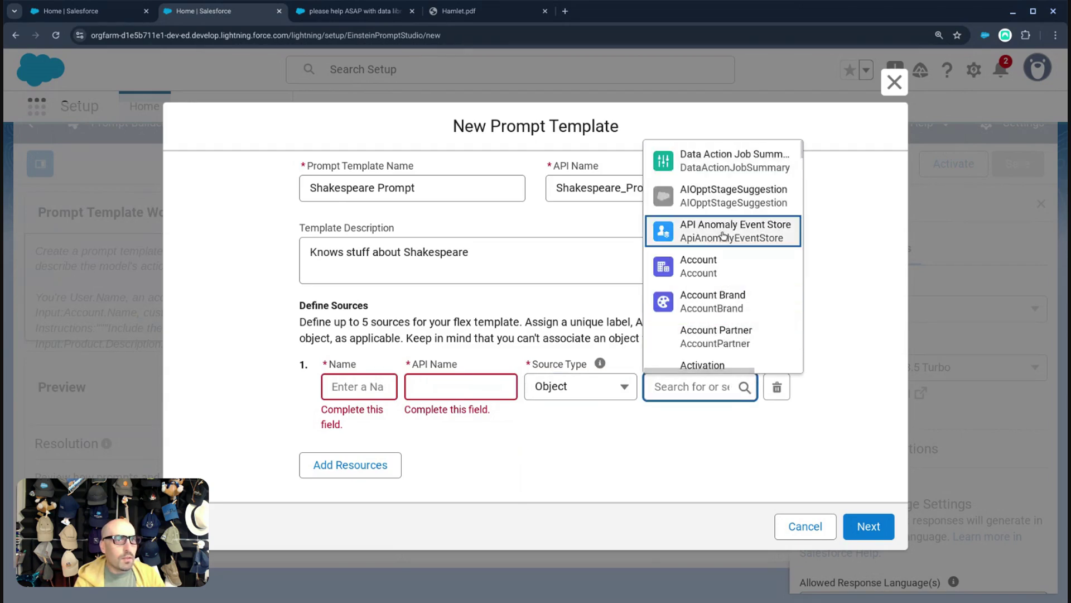
scroll(712, 260, "down", 10)
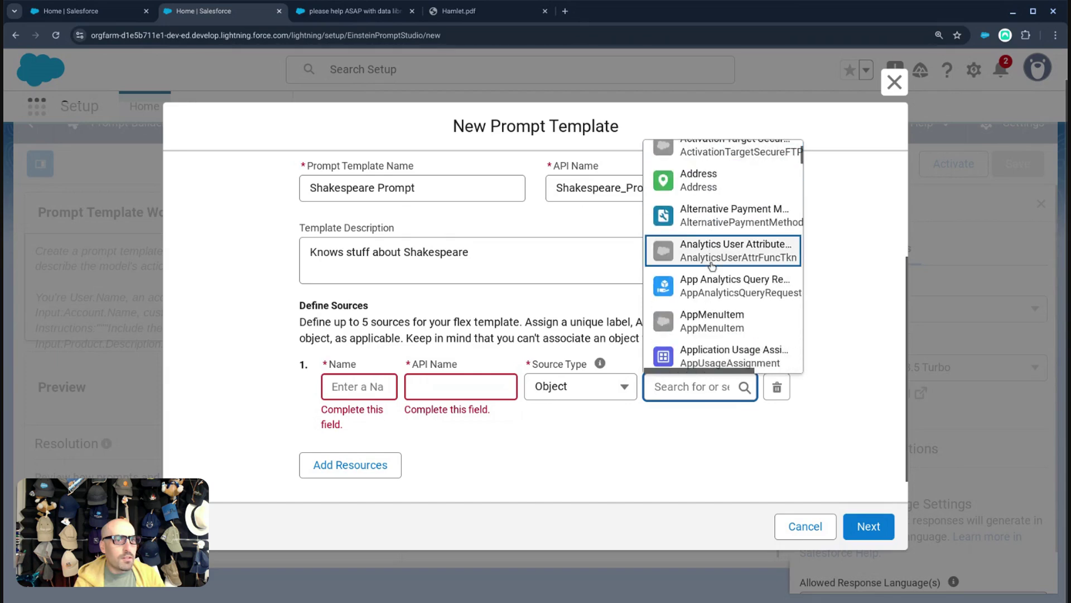
scroll(712, 268, "down", 4)
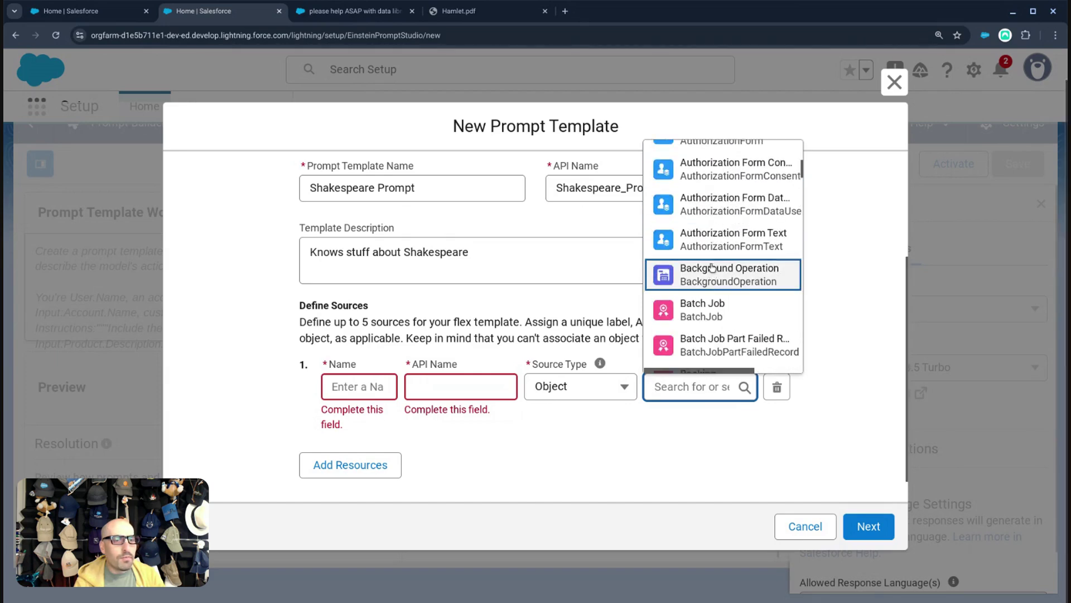
scroll(713, 267, "up", 10)
scroll(712, 268, "up", 1)
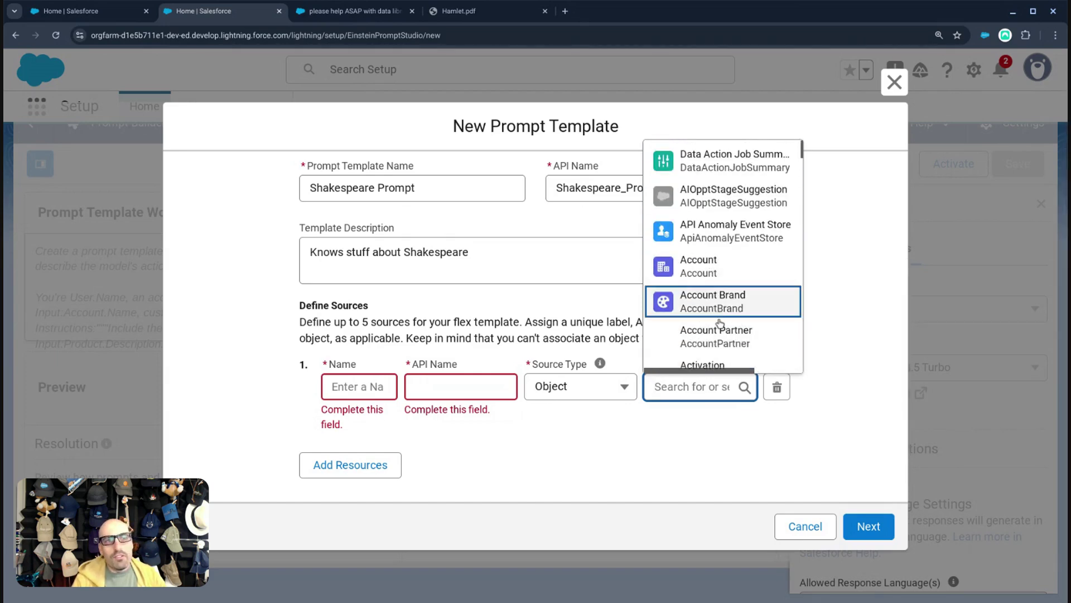
scroll(723, 324, "down", 5)
scroll(728, 332, "down", 20)
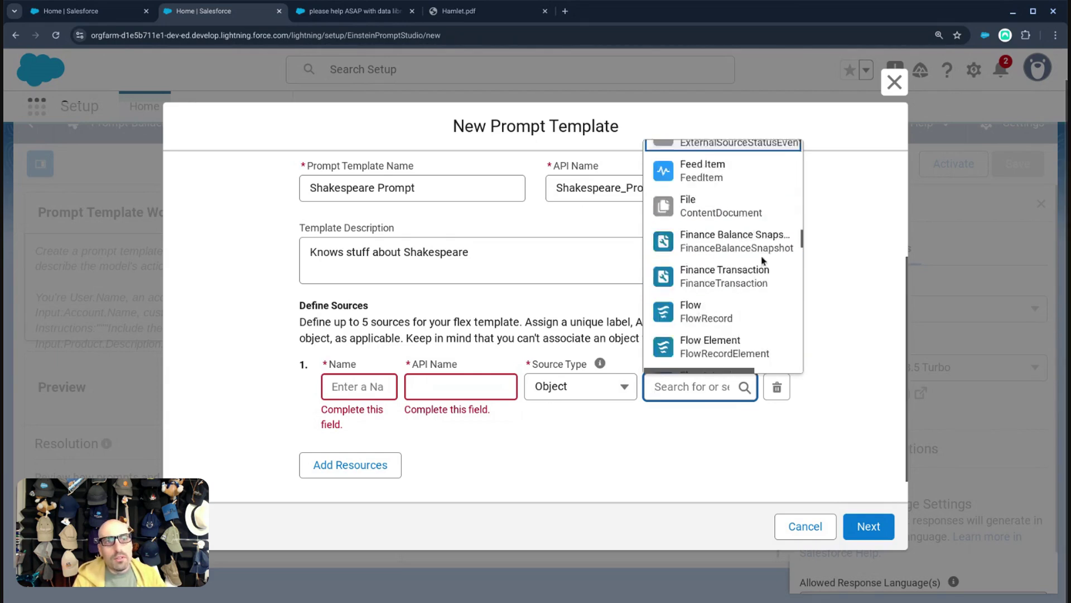
scroll(759, 259, "down", 20)
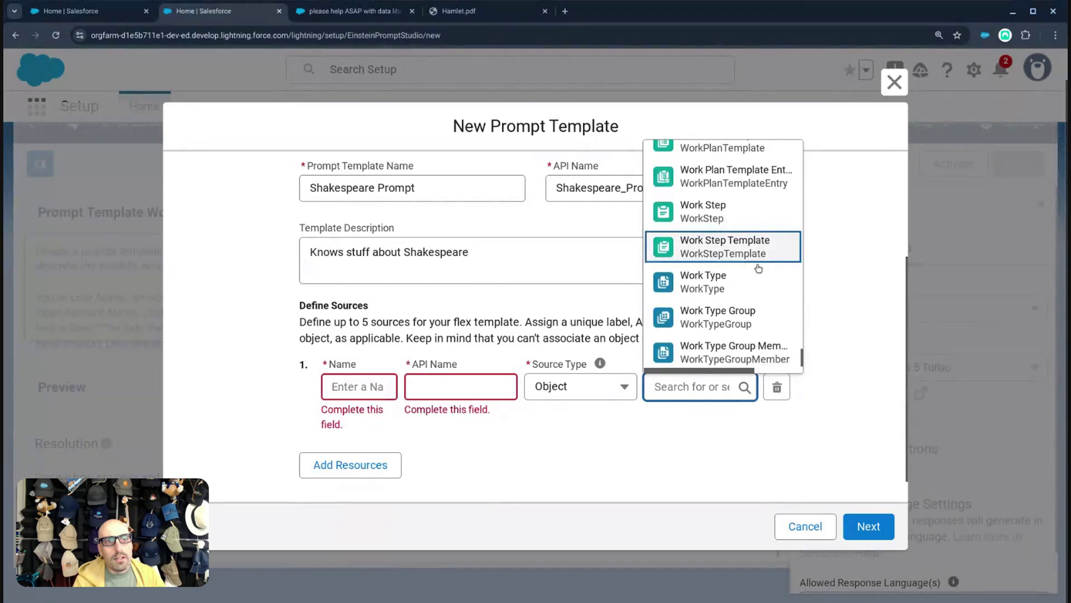
scroll(759, 267, "up", 5)
left_click(849, 249)
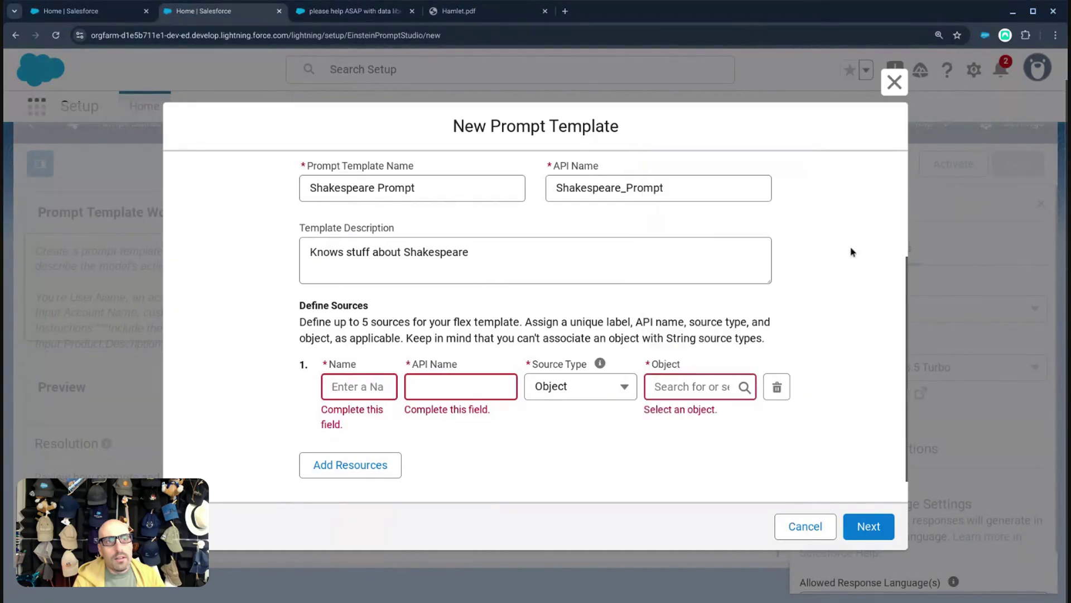
left_click(894, 82)
Open the standard Answer Questions with Knowledge template and examine its instructions, knowledge retriever and question input
scroll(446, 439, "down", 4)
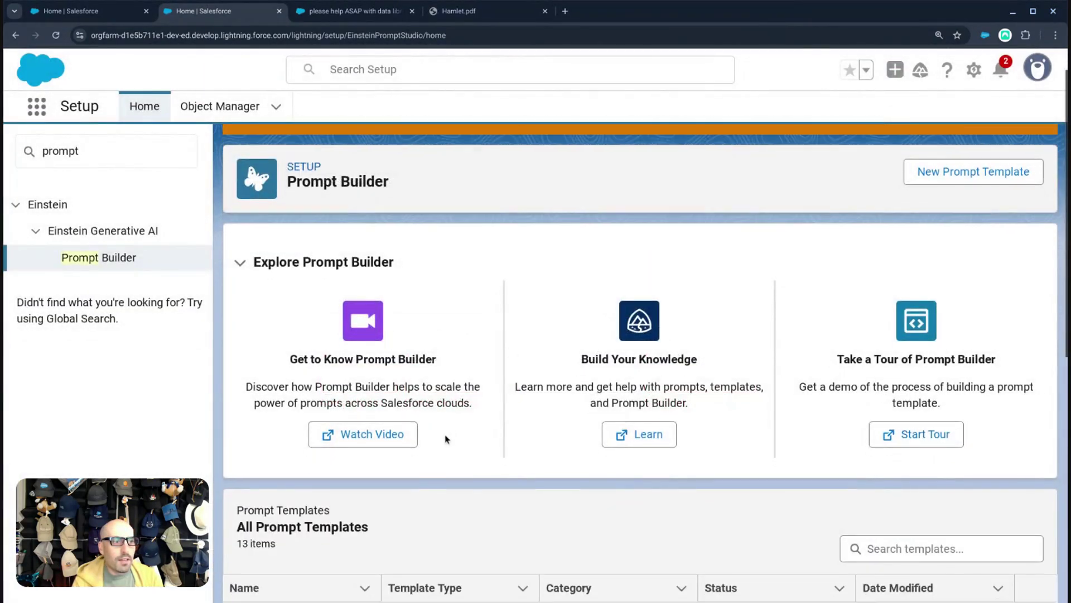
scroll(444, 444, "down", 2)
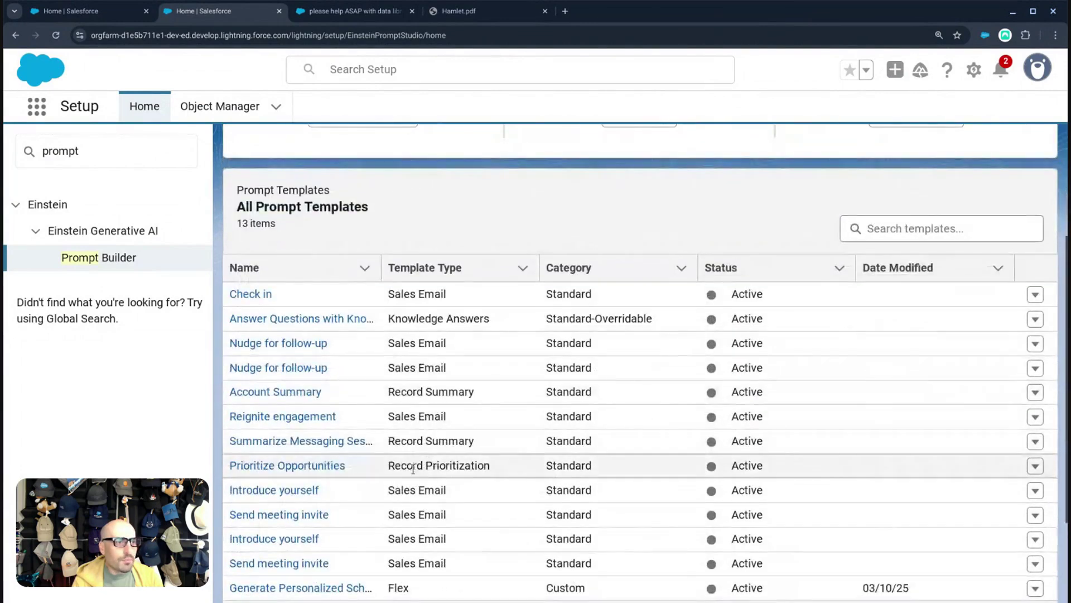
left_click(317, 323)
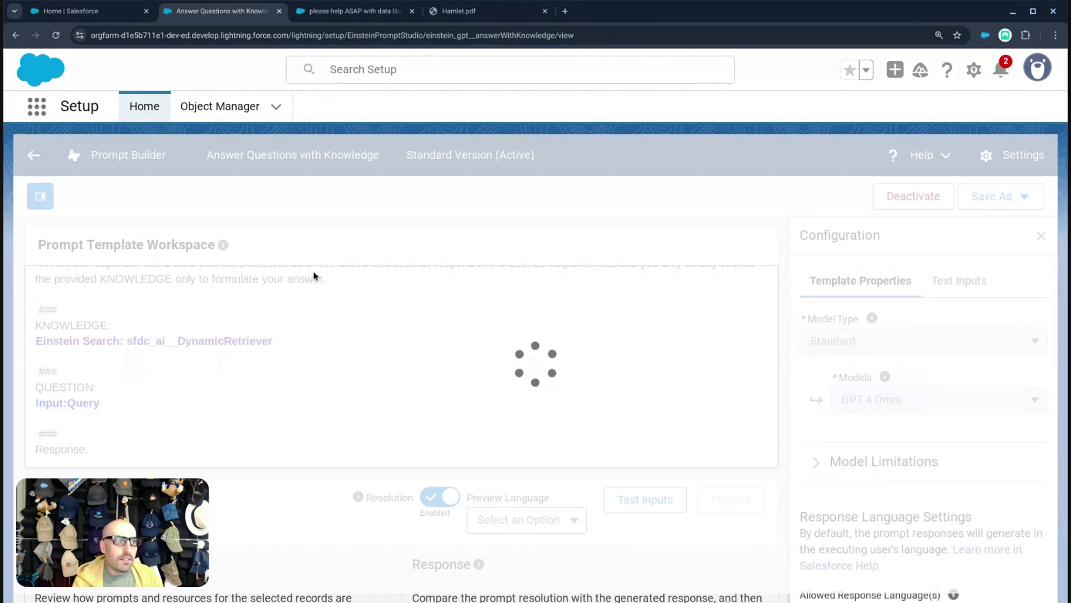
scroll(304, 313, "up", 10)
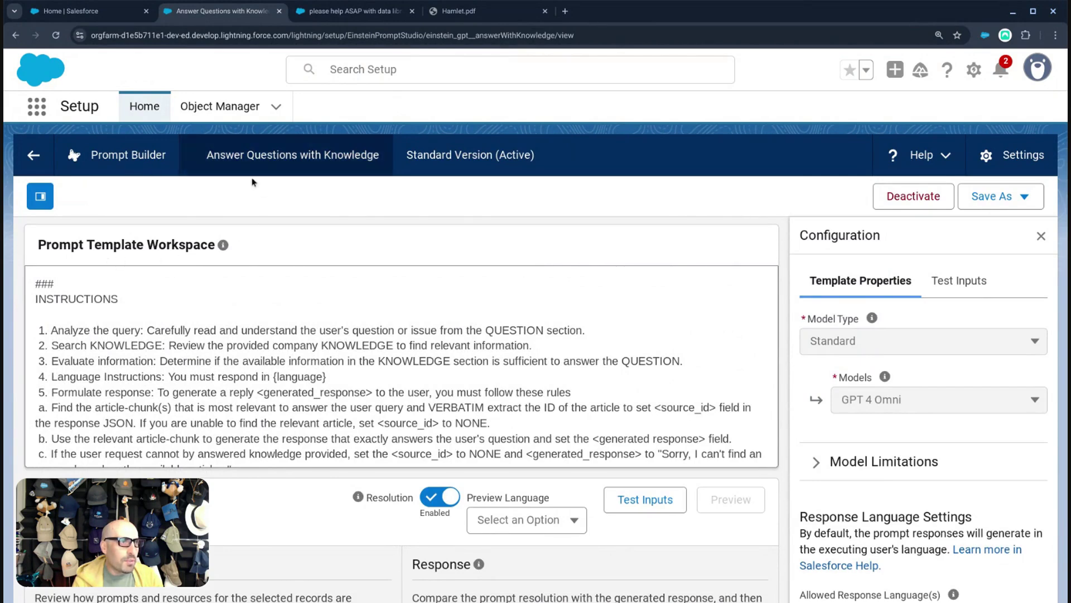
scroll(111, 279, "down", 2)
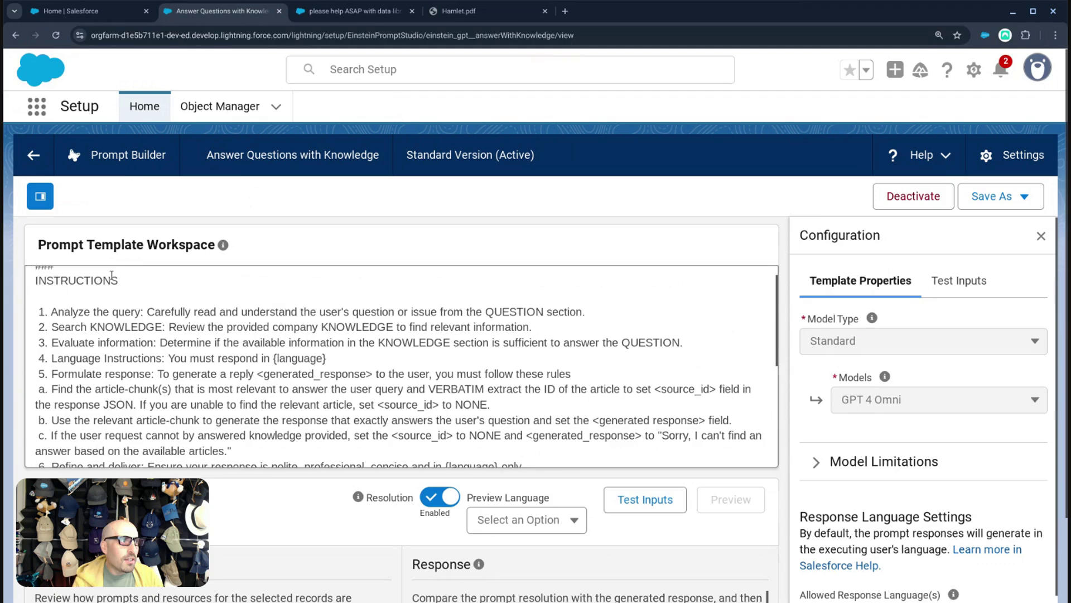
scroll(192, 313, "down", 6)
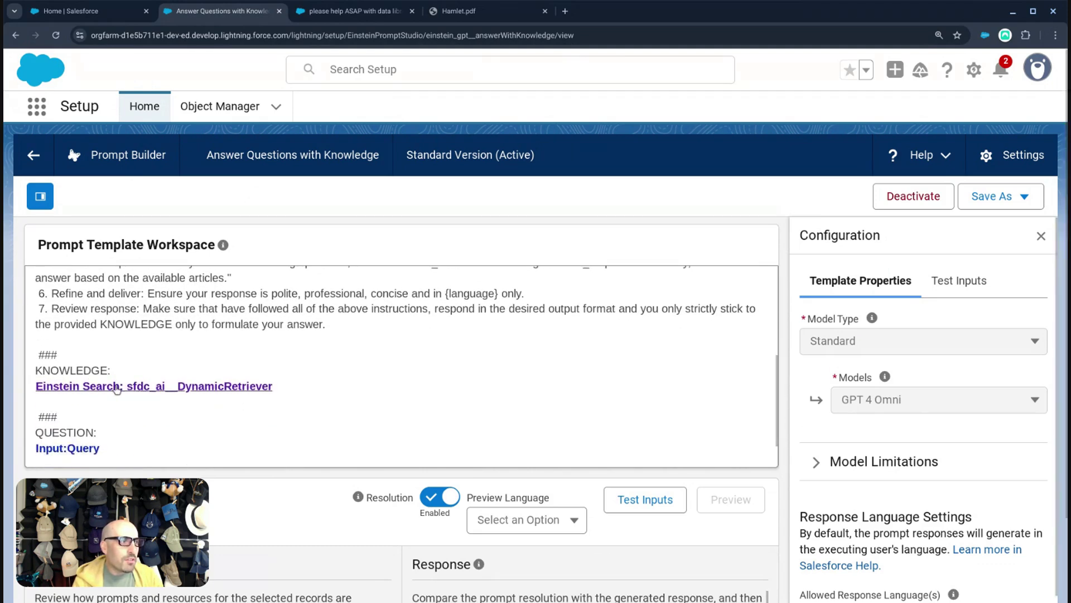
scroll(117, 363, "down", 5)
left_click_drag(109, 380, 128, 167)
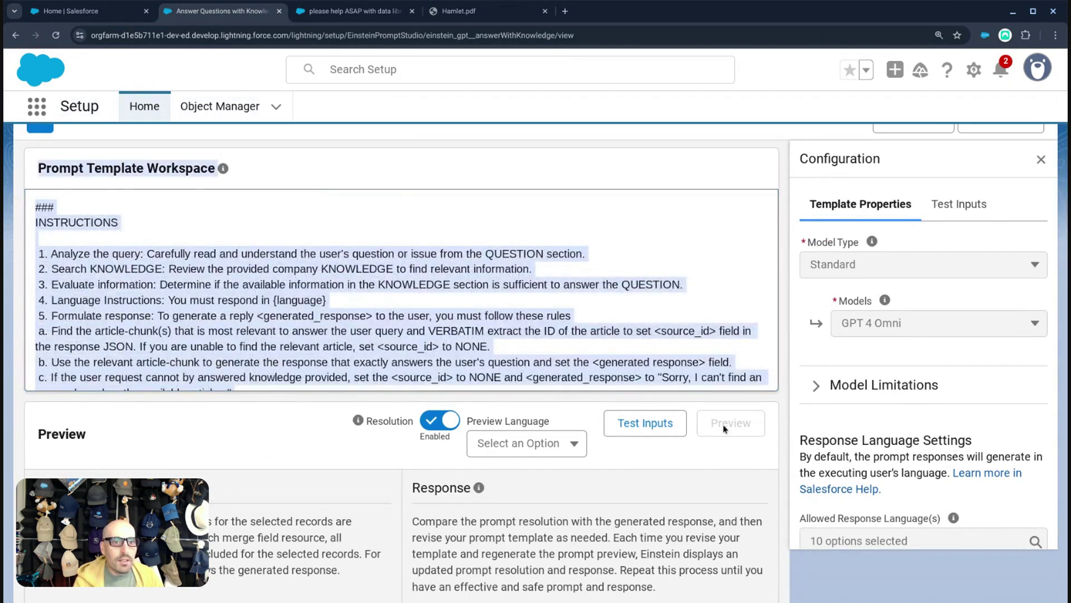
Examine the standard Answer Questions with Knowledge template's instructions, model properties and required test inputs
scroll(625, 256, "up", 3)
scroll(495, 246, "down", 5)
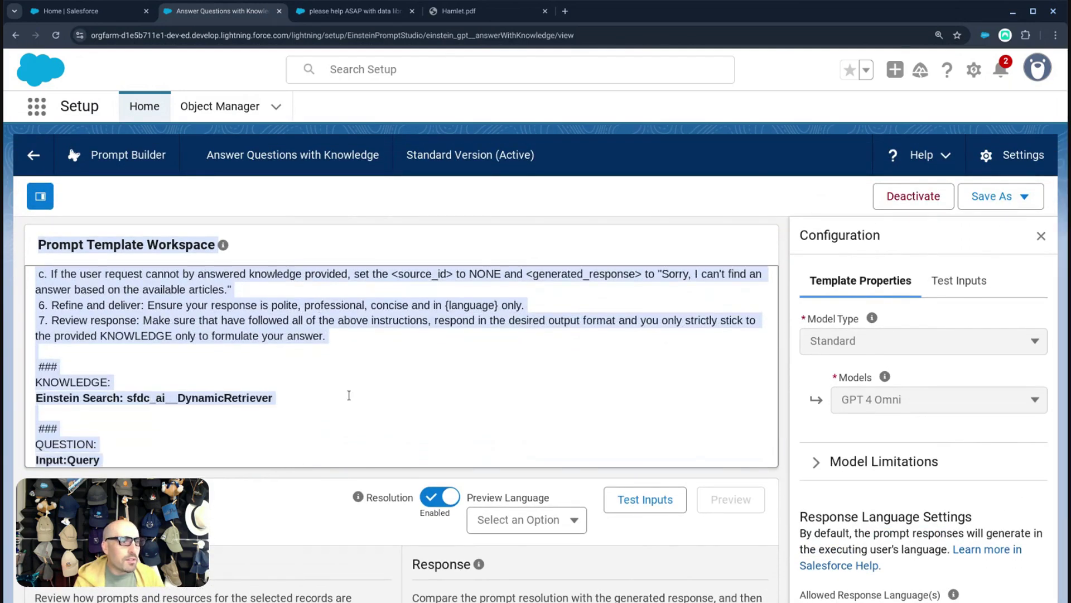
scroll(112, 401, "down", 5)
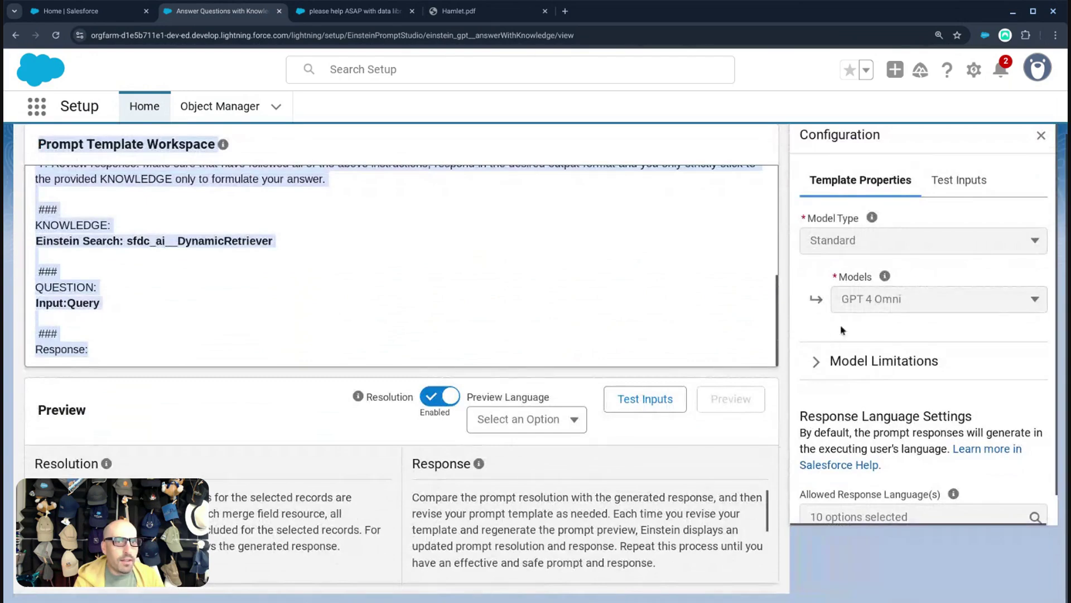
left_click(959, 180)
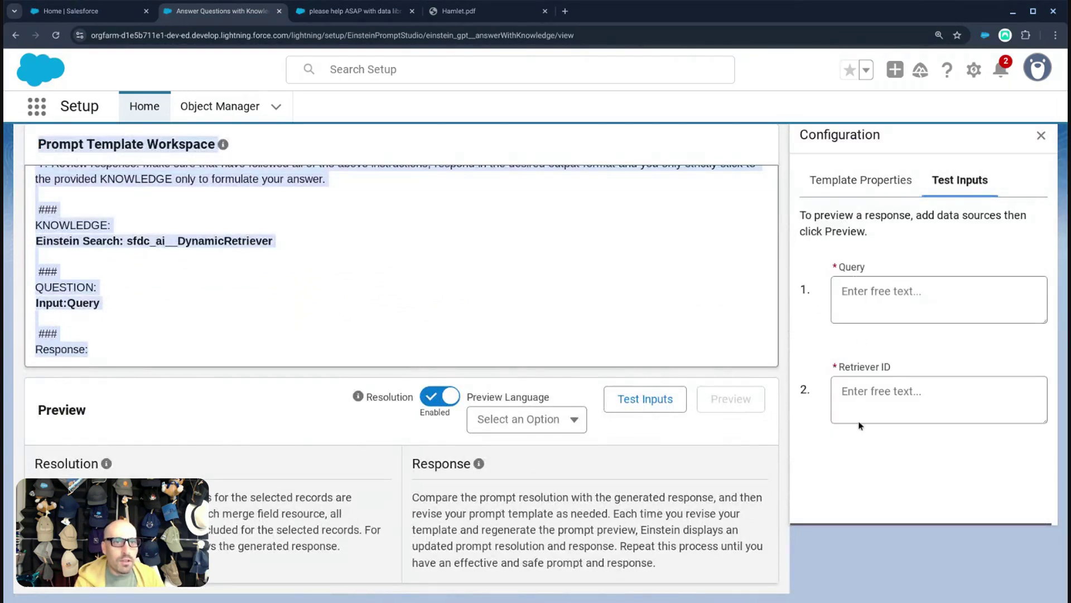
left_click(852, 181)
scroll(864, 355, "down", 1)
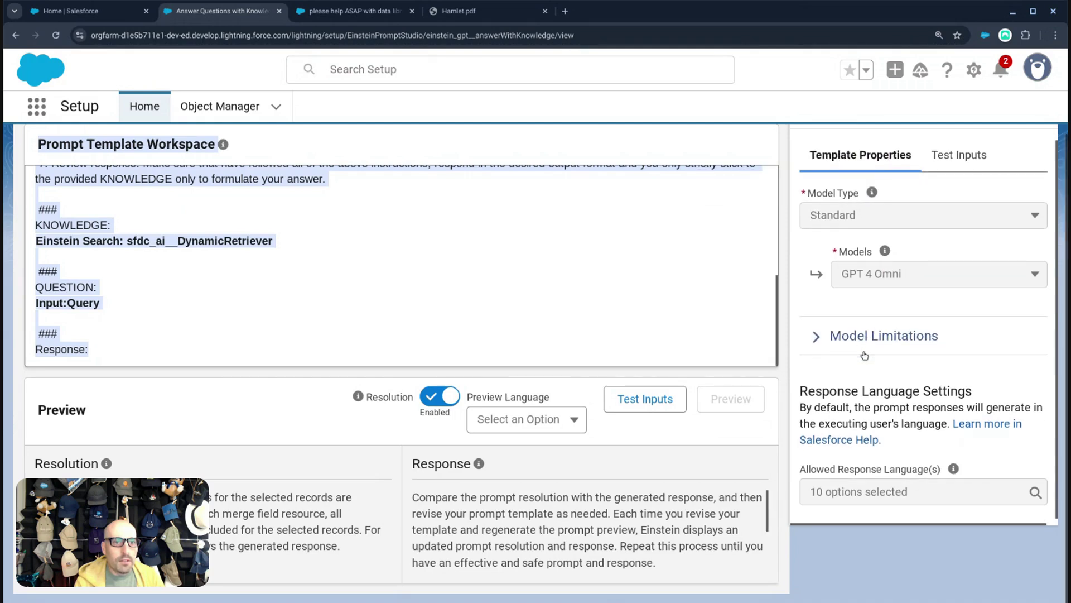
scroll(841, 375, "up", 1)
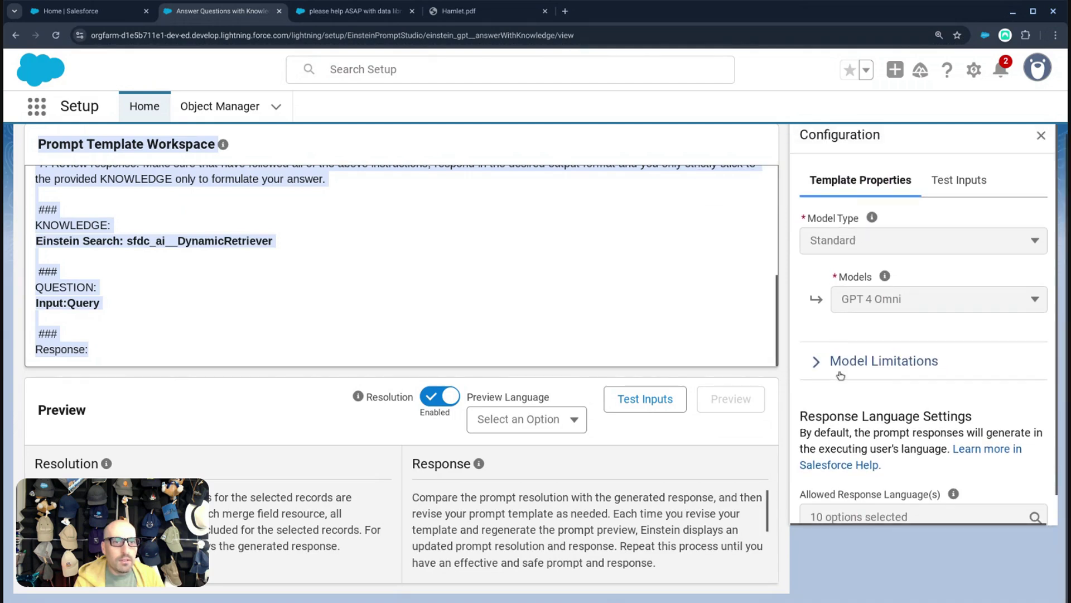
left_click(951, 187)
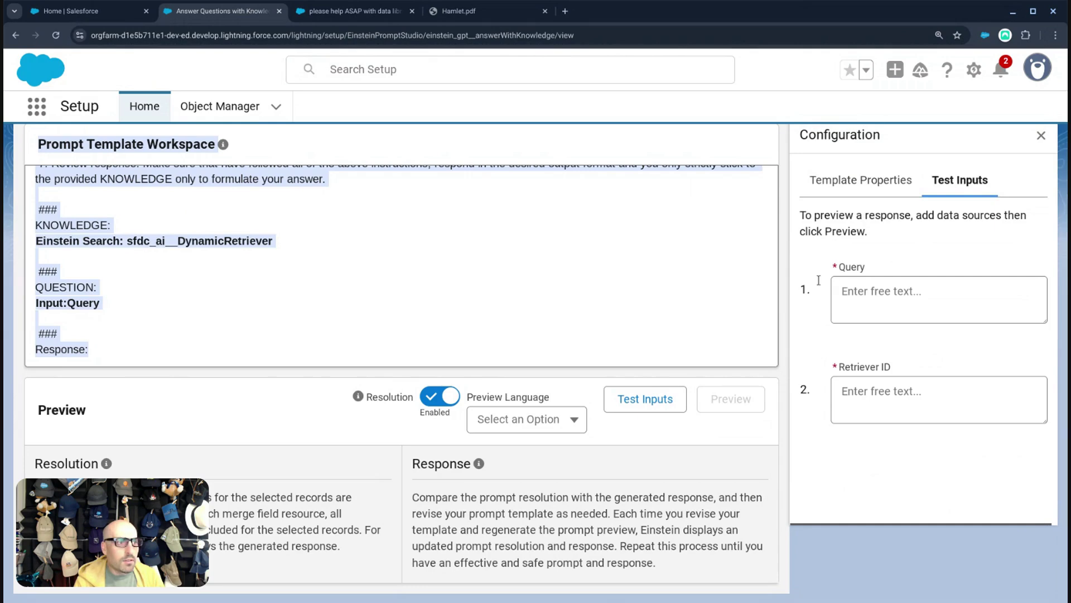
scroll(584, 453, "up", 6)
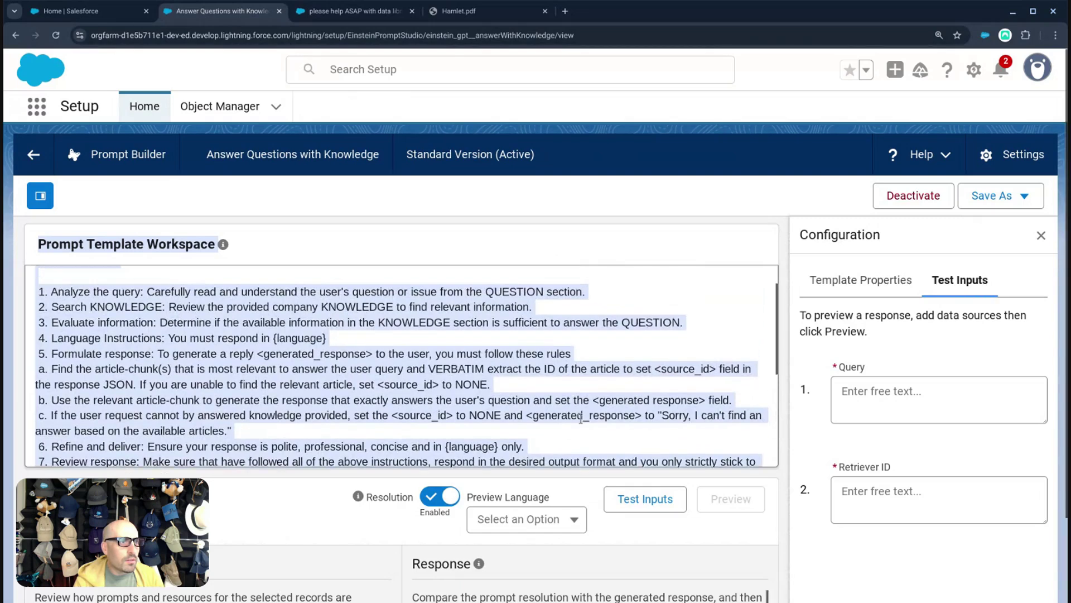
scroll(579, 420, "up", 1)
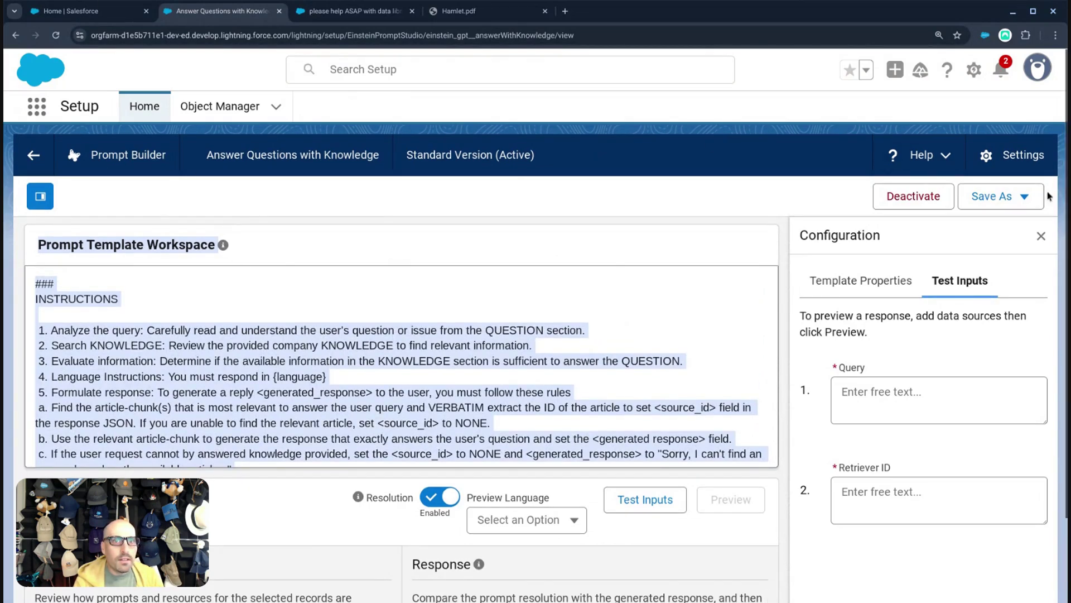
Check the standard template's save options, and return to the template list to check which actions its entry offers
left_click(1028, 197)
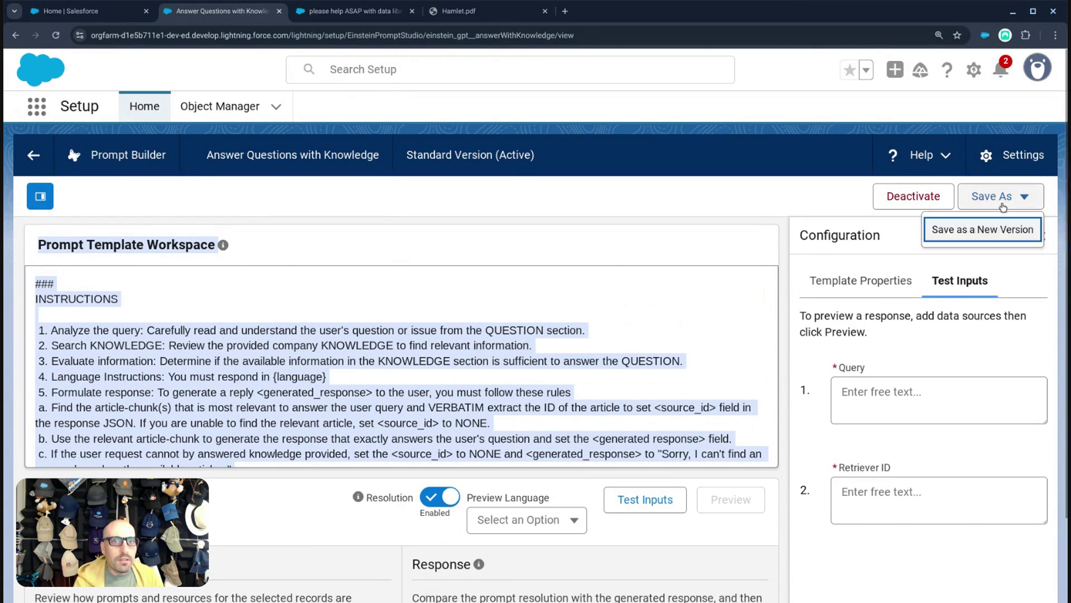
left_click(1004, 198)
left_click(34, 154)
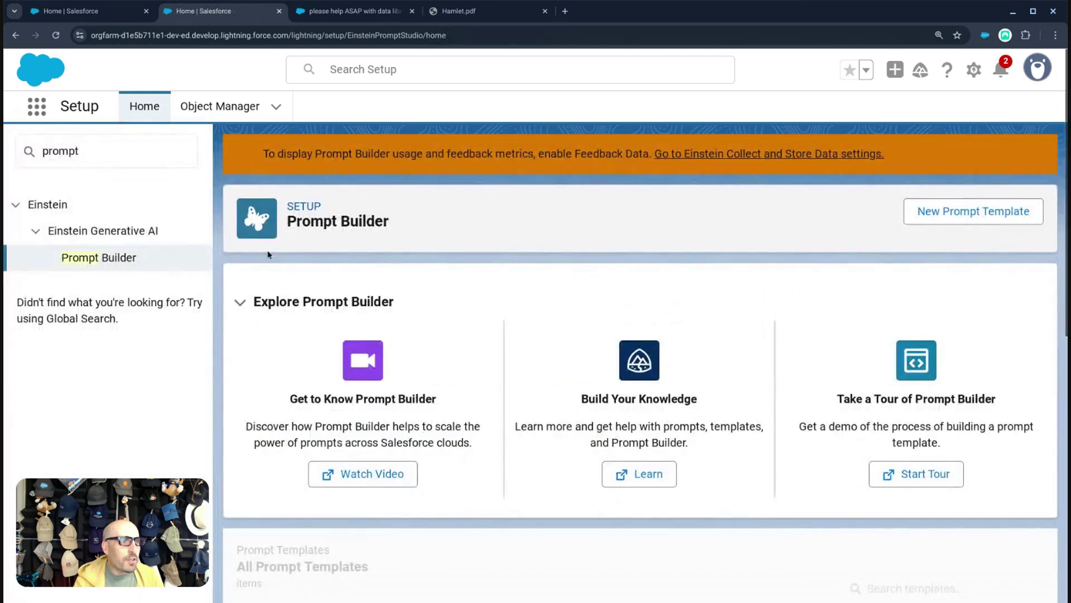
scroll(268, 254, "down", 5)
scroll(287, 349, "down", 2)
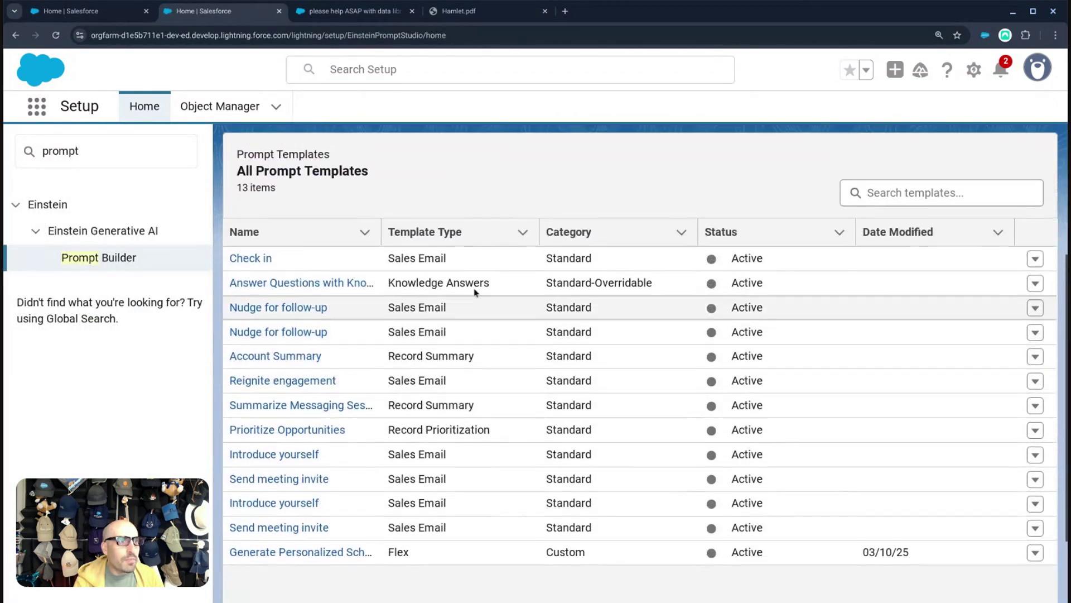
left_click(1033, 285)
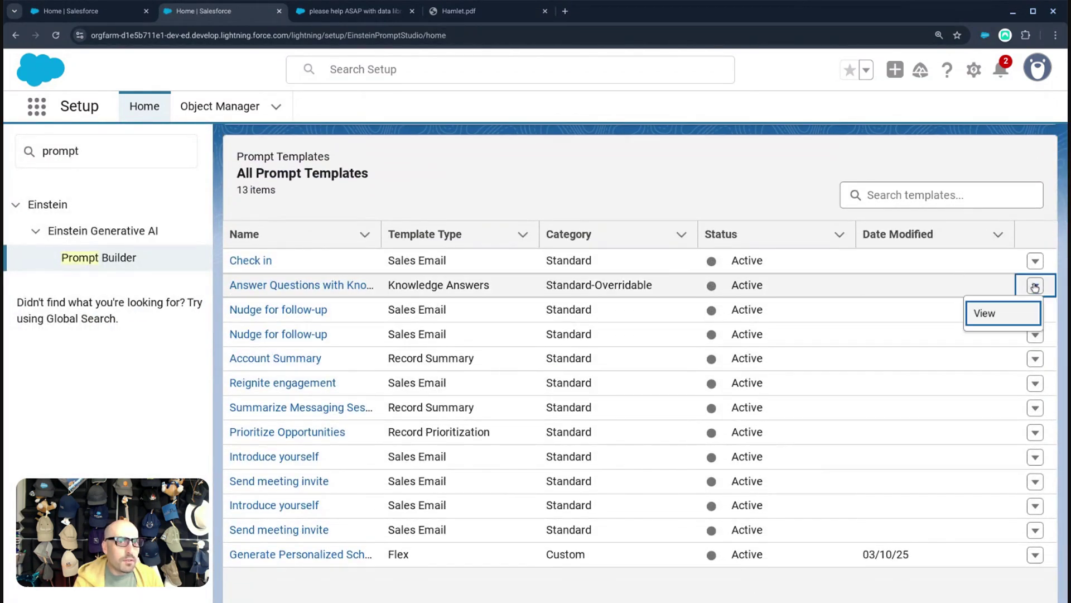
left_click(1035, 286)
scroll(660, 337, "up", 1)
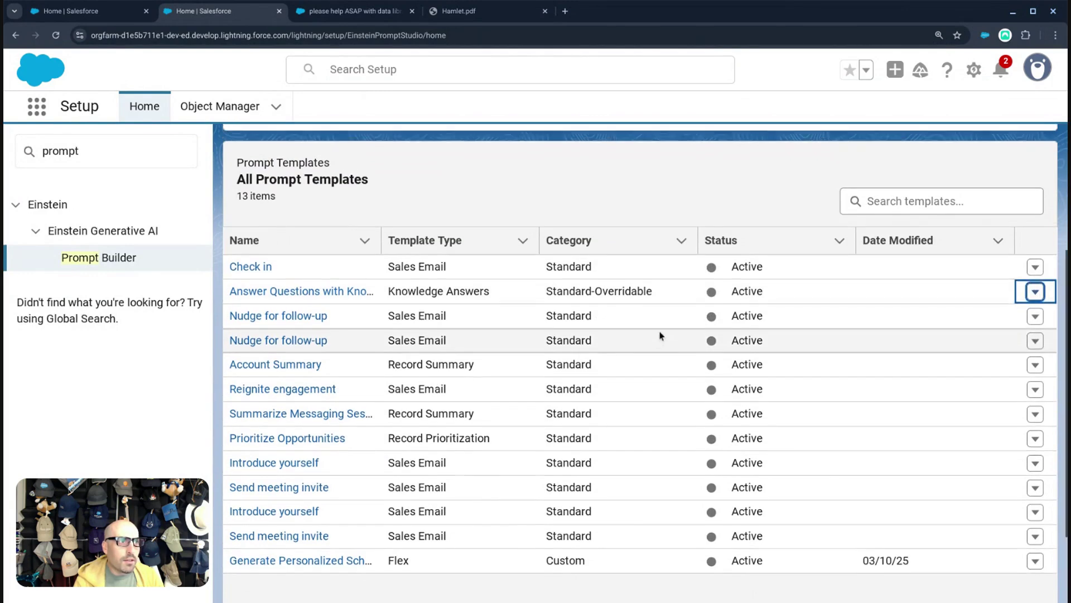
scroll(647, 330, "up", 6)
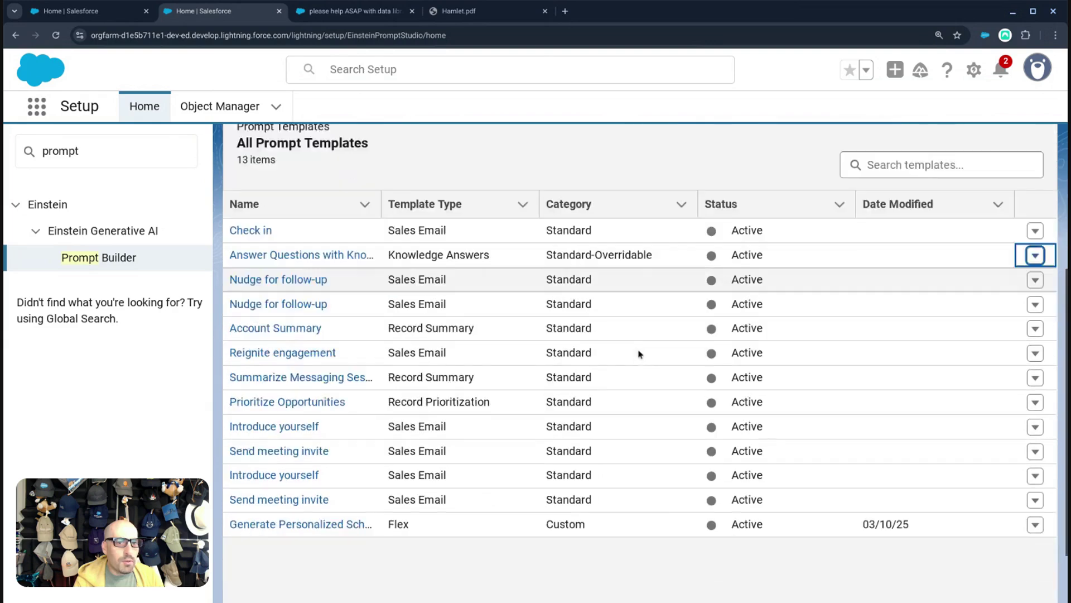
Start a new prompt template of type Knowledge Answers and name it "Shakespeare"
left_click(979, 215)
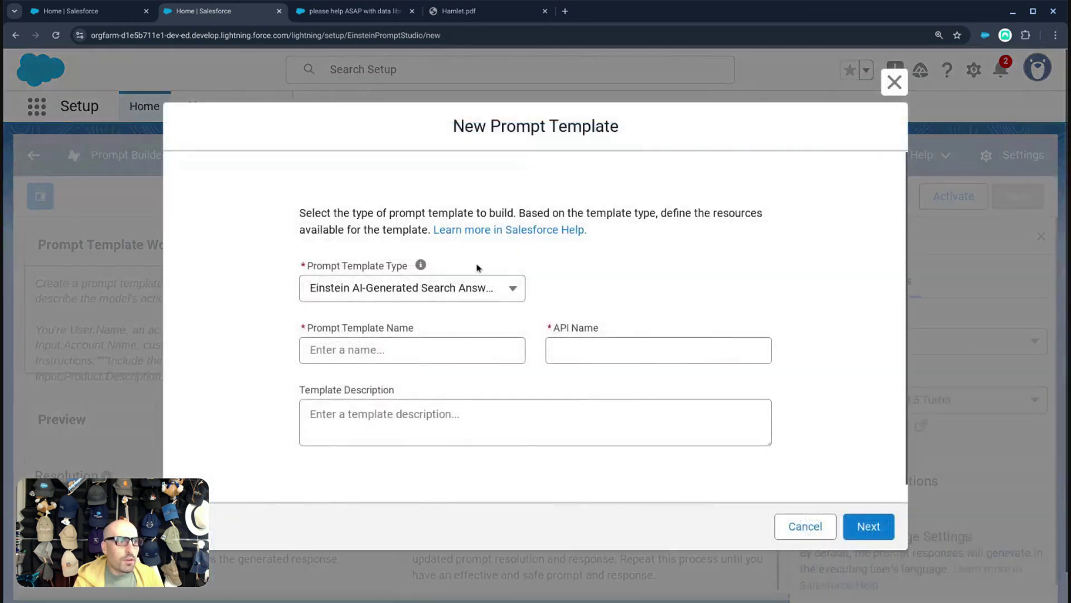
left_click(424, 287)
left_click(406, 434)
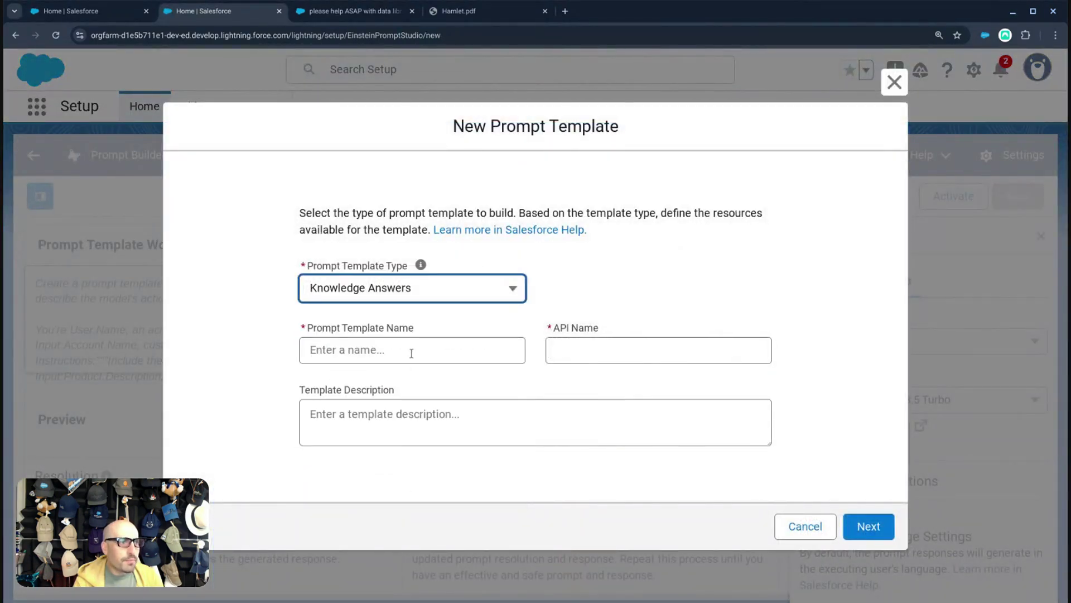
left_click(410, 349)
type("Shakespeare")
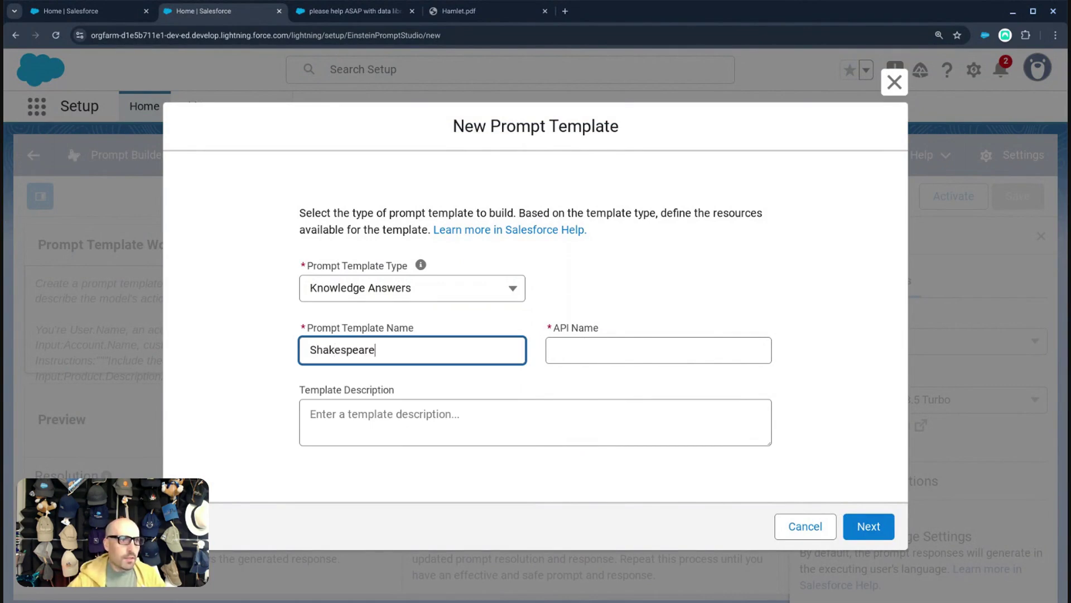
key("Tab")
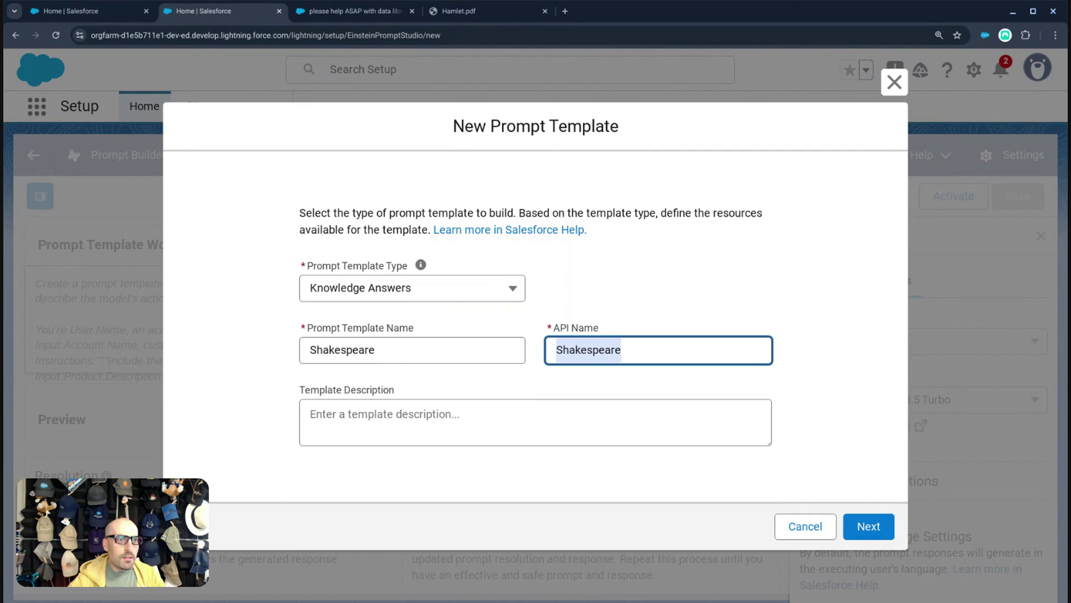
Describe the new template as "Shakespeare PDF Knowledge Prompt" and proceed to its workspace
left_click(310, 414)
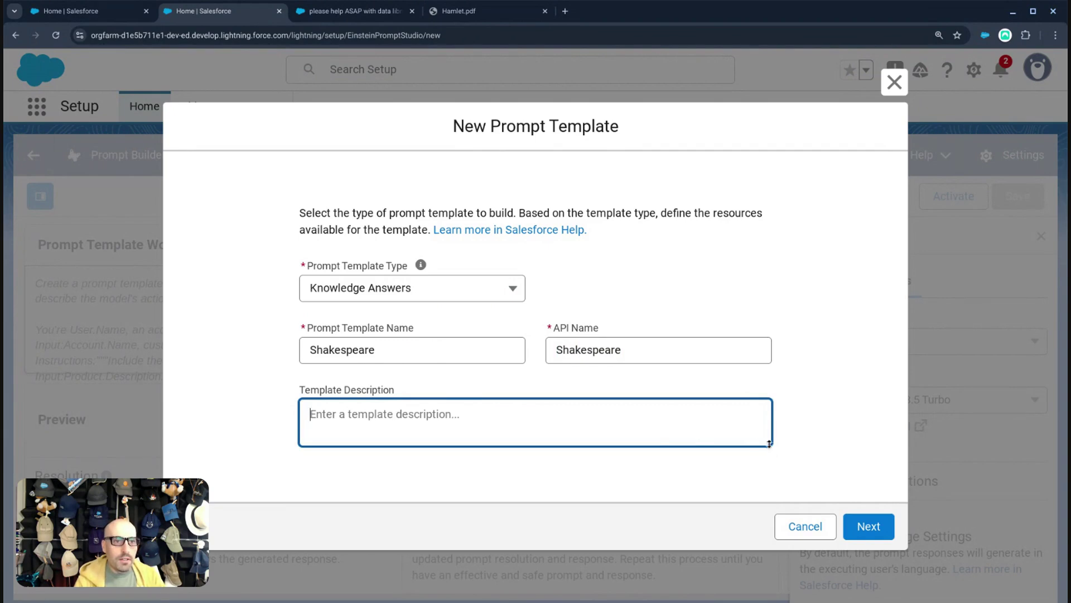
left_click_drag(768, 445, 766, 513)
scroll(719, 453, "down", 2)
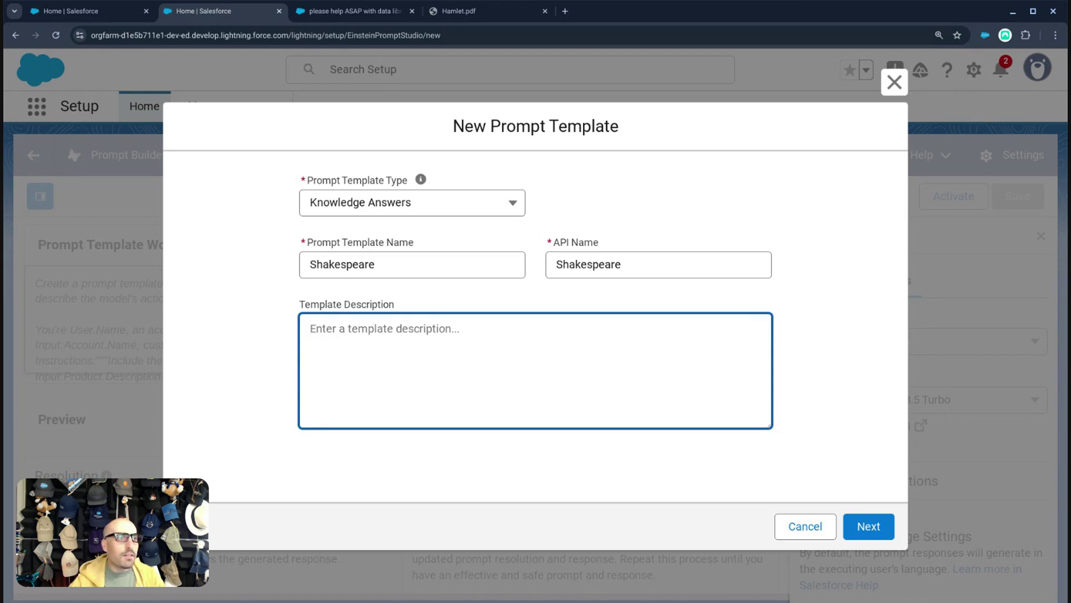
type("Shakespeare PDF Knowledge Prompt")
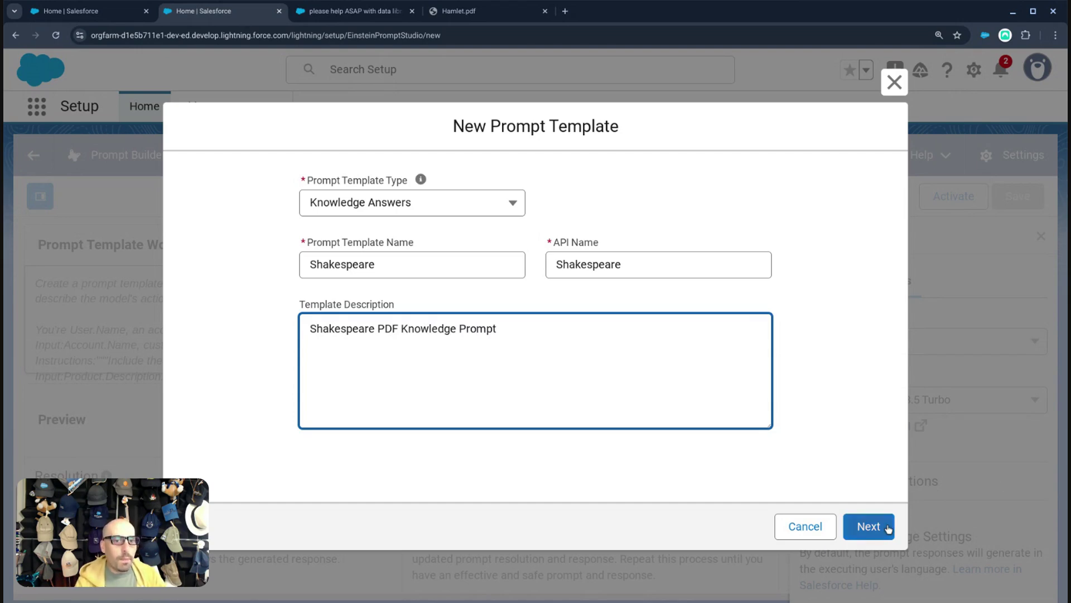
left_click(888, 528)
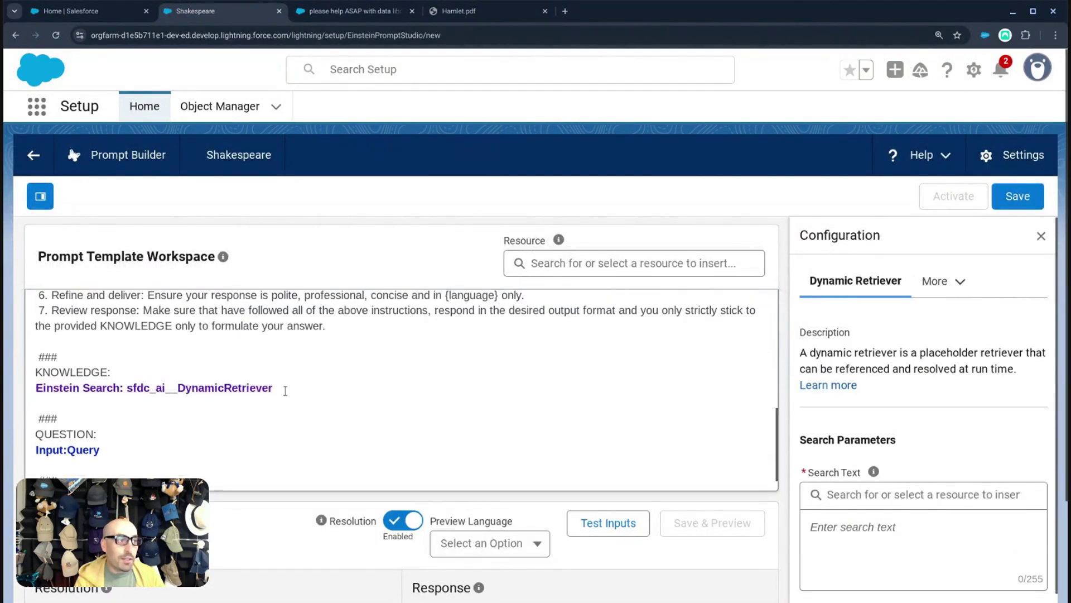
Replace the dynamic retriever in the KNOWLEDGE section with the File_PDF_Library retriever from RagFileUDMO under Einstein Search
left_click_drag(285, 391, 24, 394)
key("BackSpace")
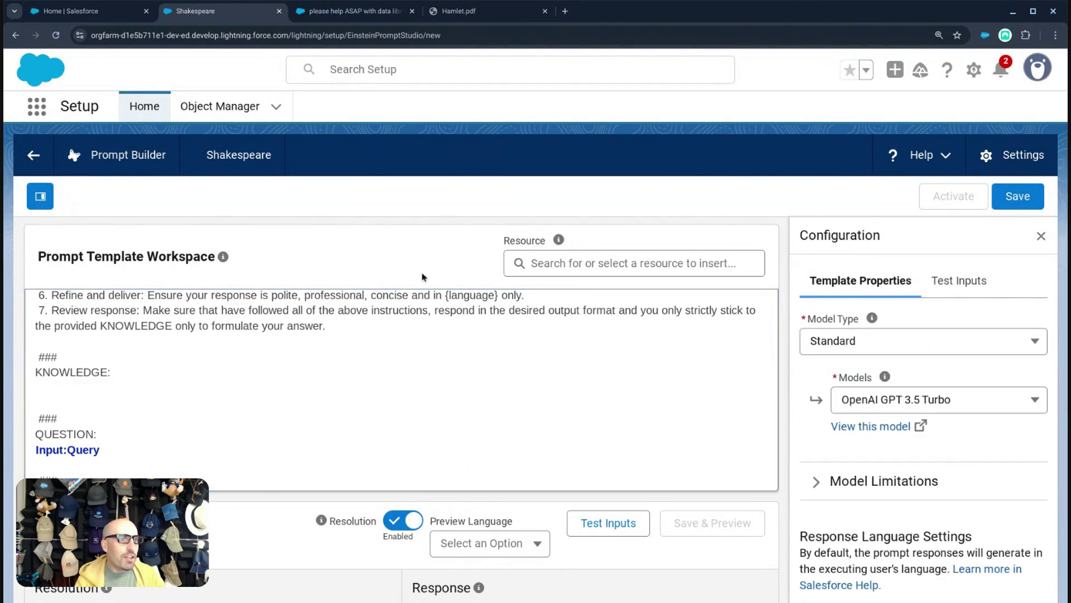
left_click(564, 263)
left_click(623, 361)
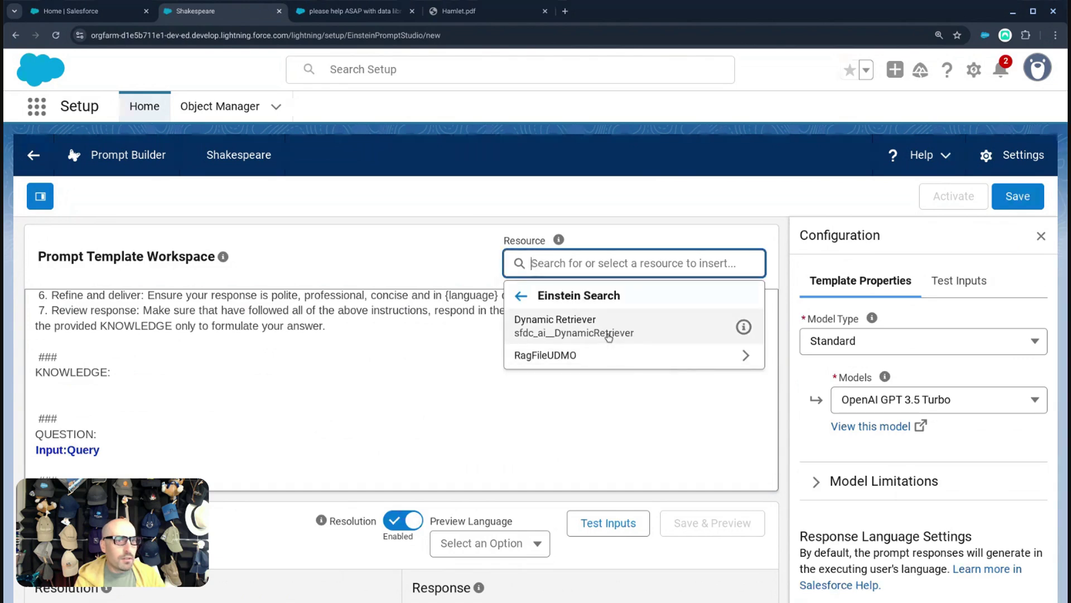
left_click(606, 354)
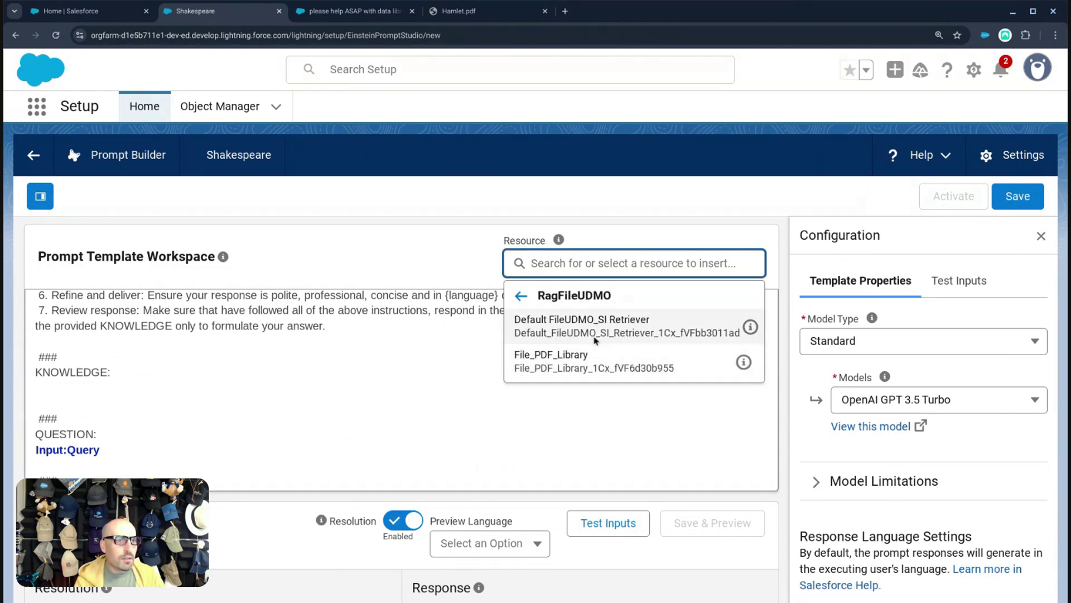
left_click(590, 361)
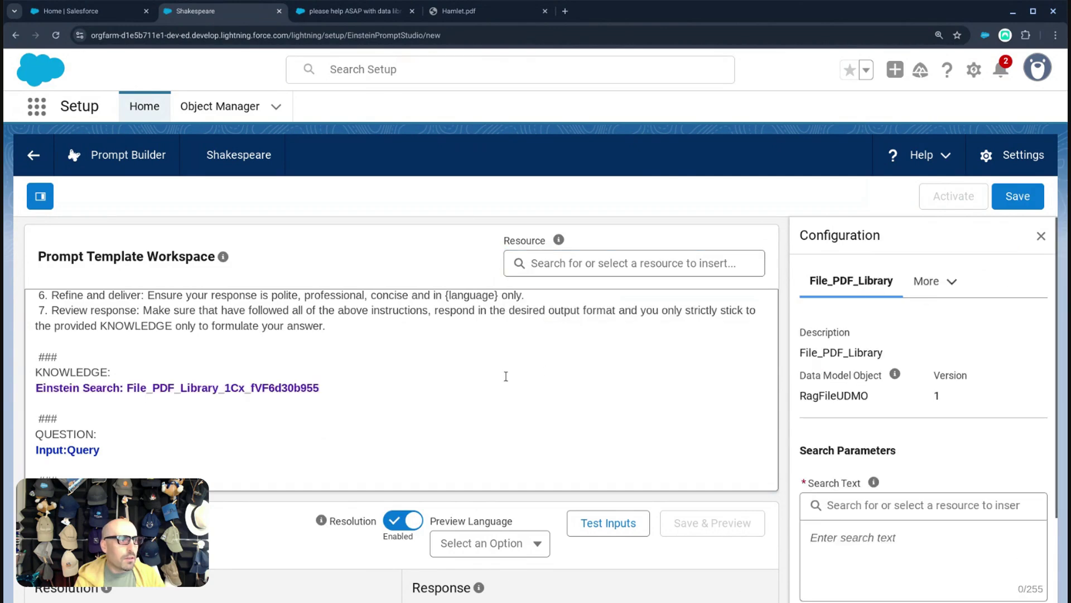
Set the template's preview language to English
scroll(160, 410, "down", 2)
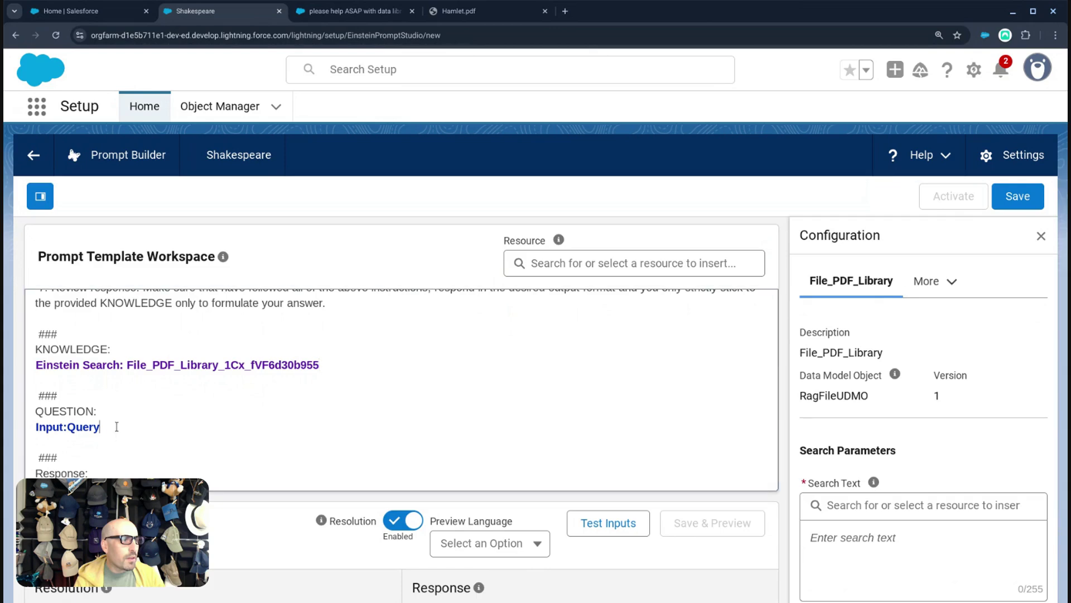
scroll(172, 432, "down", 1)
scroll(279, 422, "down", 2)
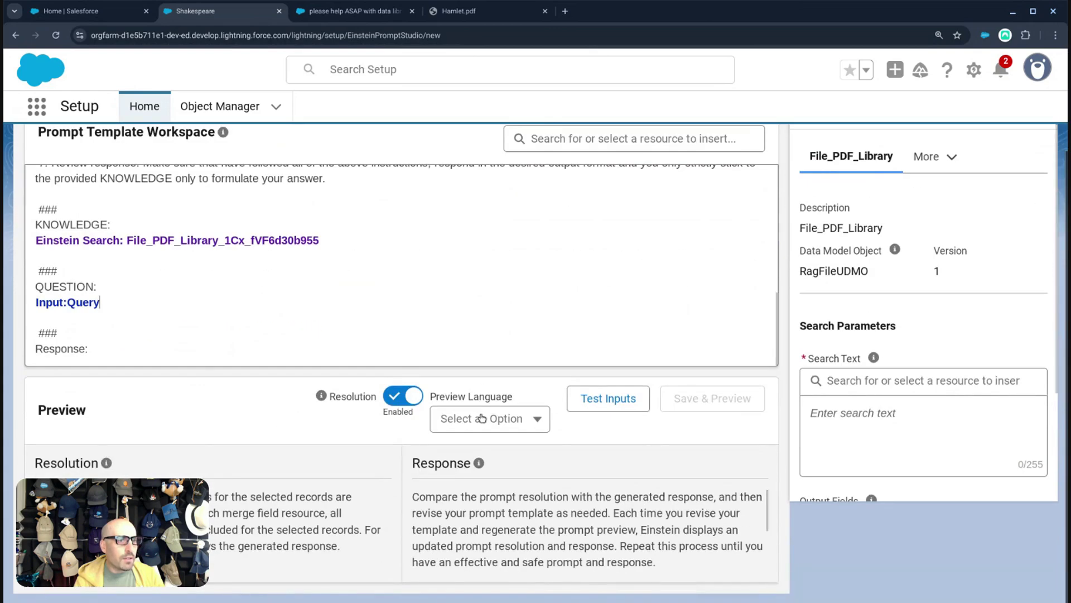
left_click(502, 419)
left_click(480, 478)
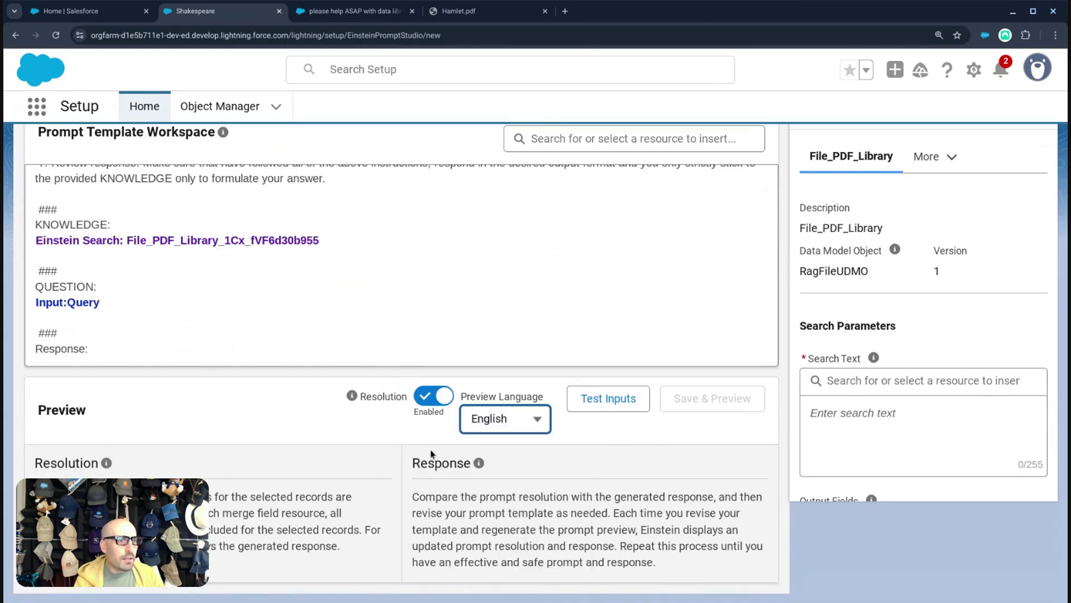
Fill the Retriever ID test input with the File_PDF_Library retriever reference copied from the KNOWLEDGE section
left_click(622, 407)
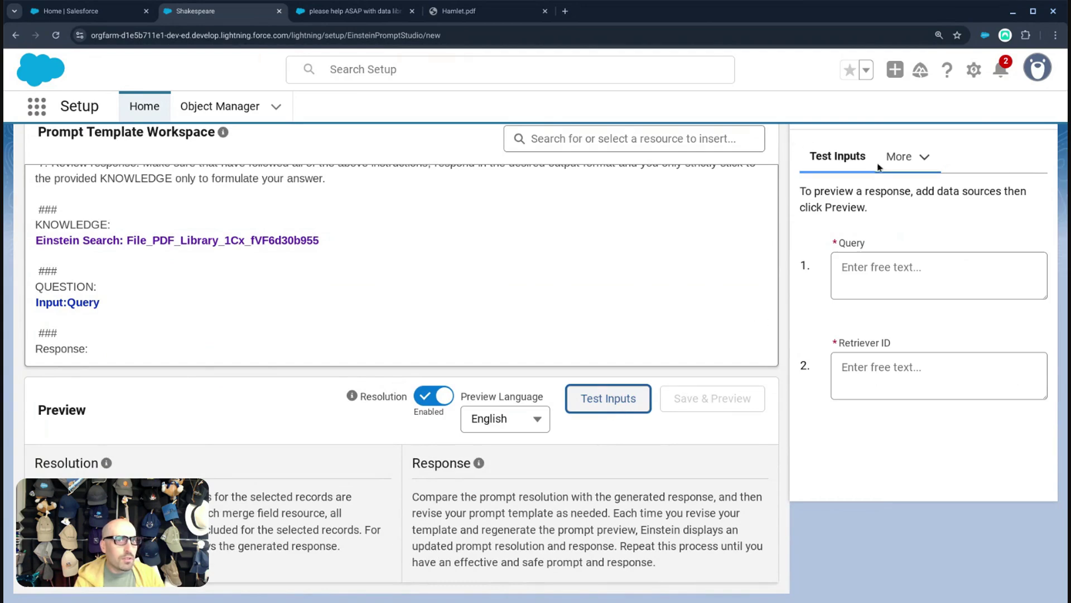
left_click(885, 279)
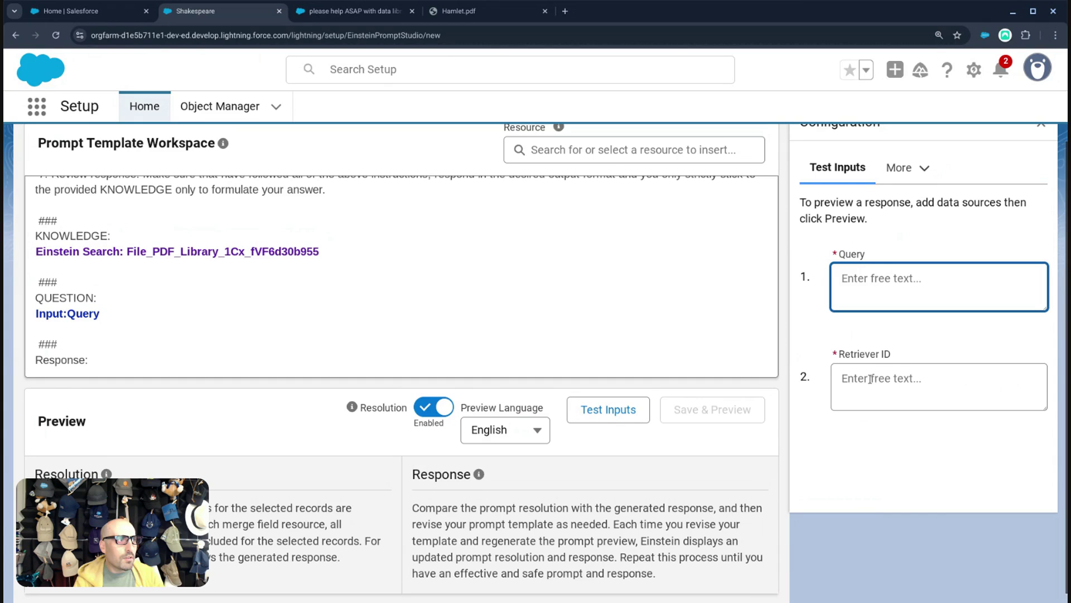
left_click_drag(324, 252, 43, 249)
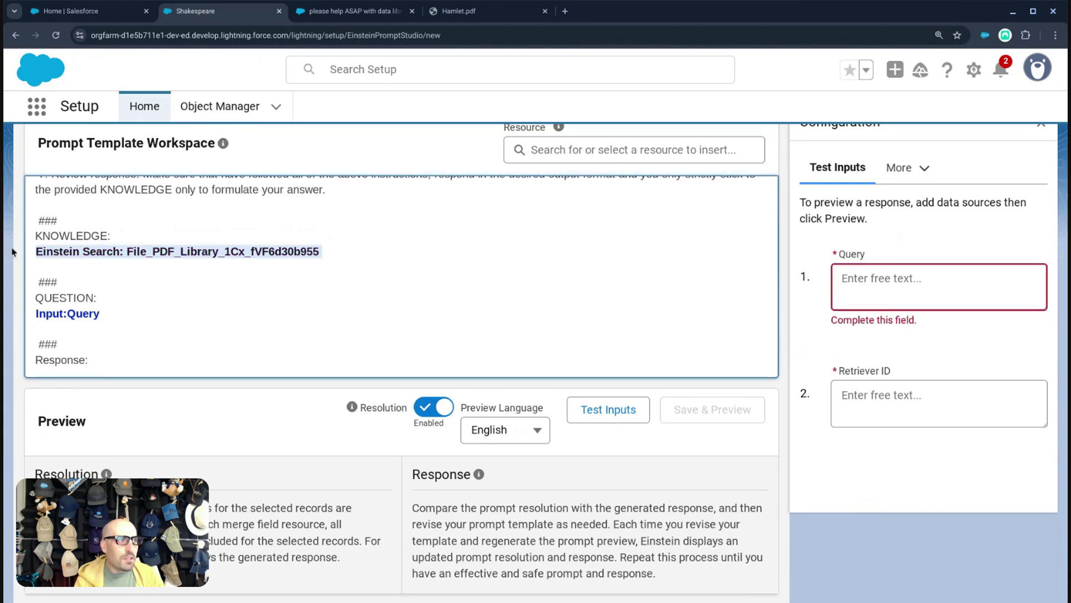
key("ctrl+c")
left_click(952, 397)
key("ctrl+v")
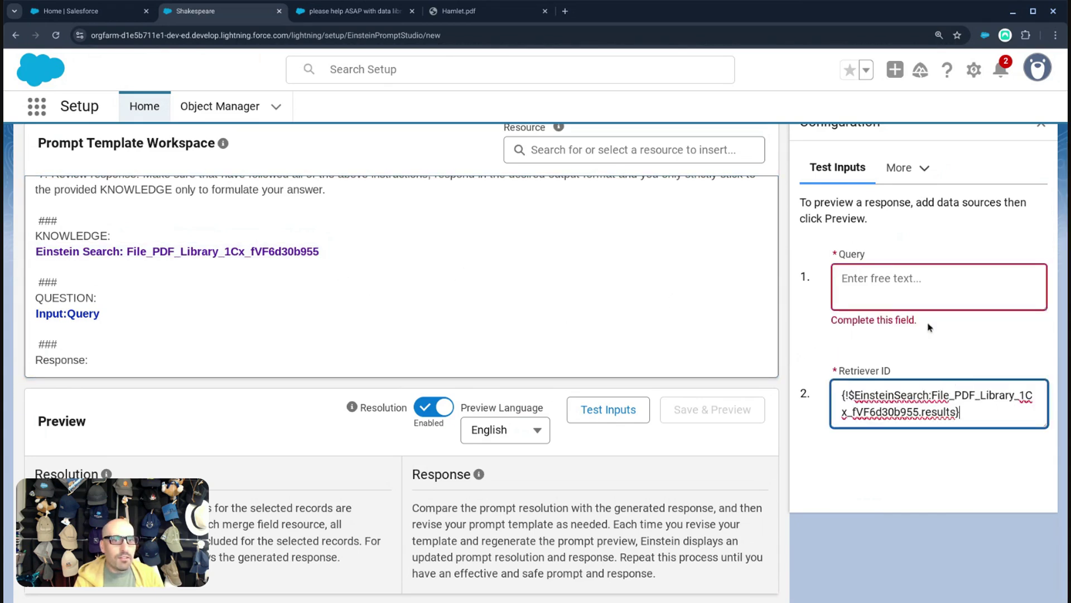
Enter "Who is Hamlet" as the Query test input
left_click(911, 292)
type("Who")
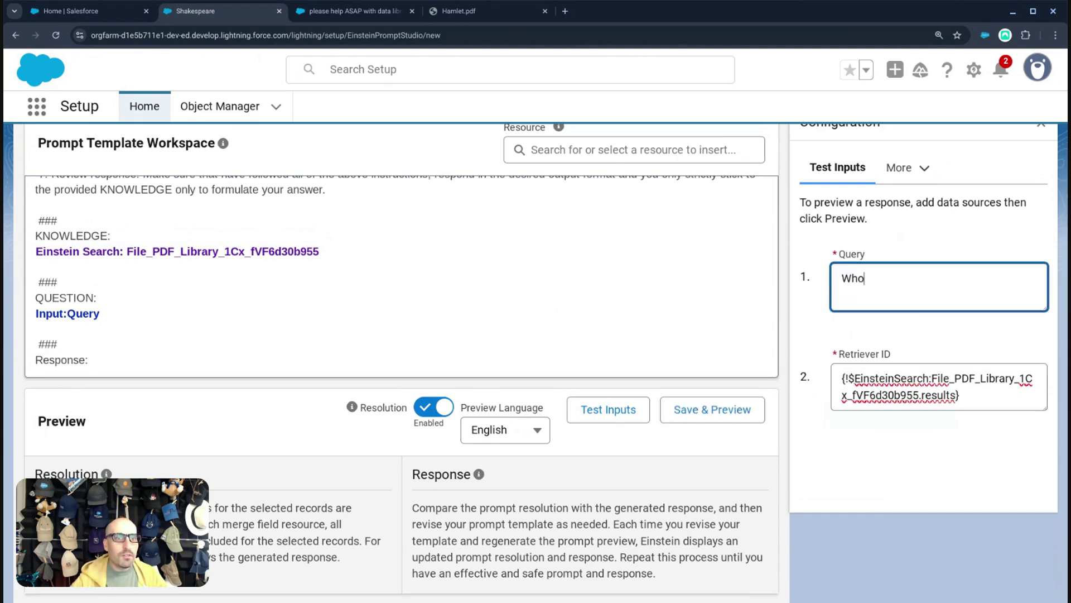
type(" is Hamlet")
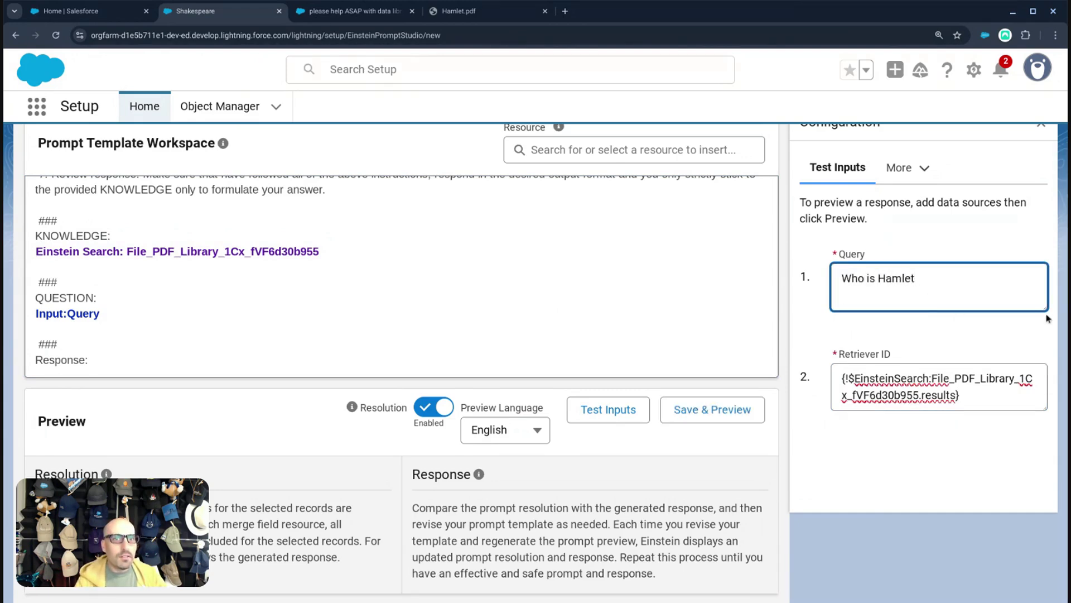
Try to save and preview the template with the "Who is Hamlet" query, and dismiss the template errors
left_click(676, 416)
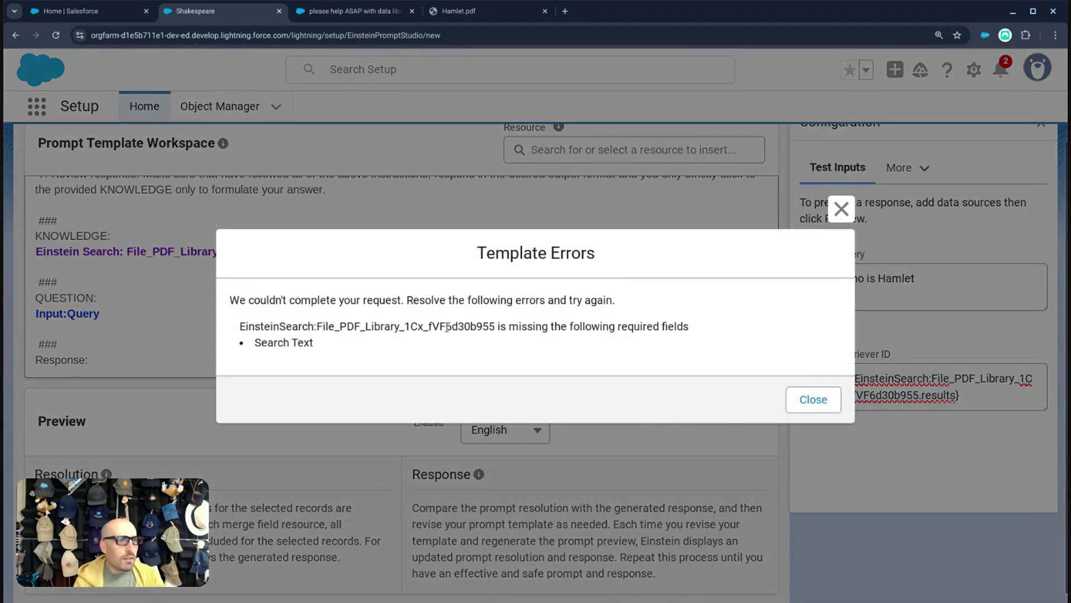
left_click(841, 210)
scroll(913, 468, "up", 2)
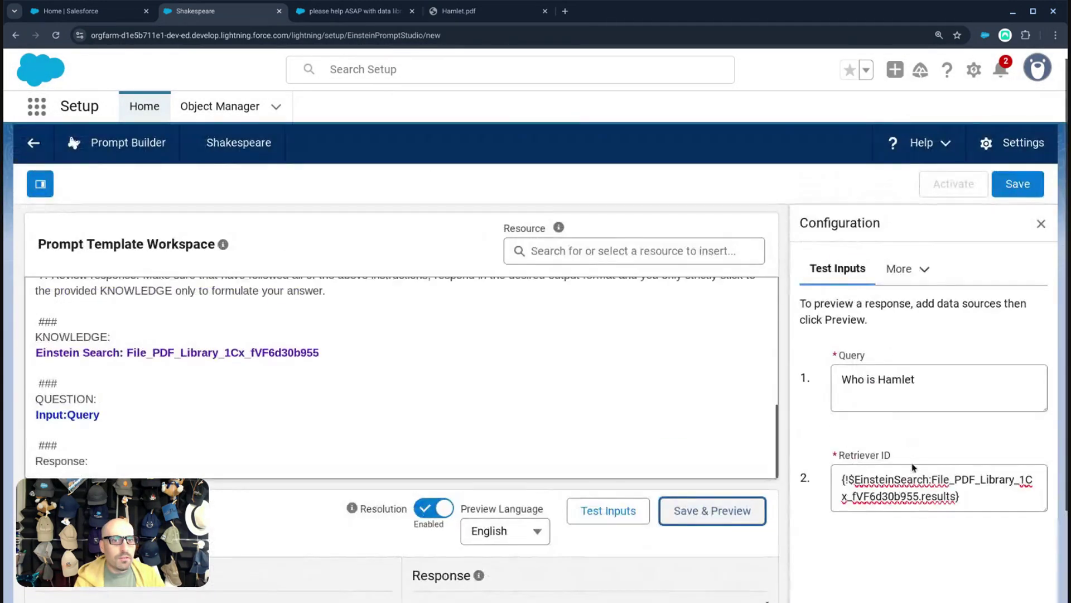
Set the File_PDF_Library retriever's search text to "Hamlet", and save and preview the template
left_click(910, 271)
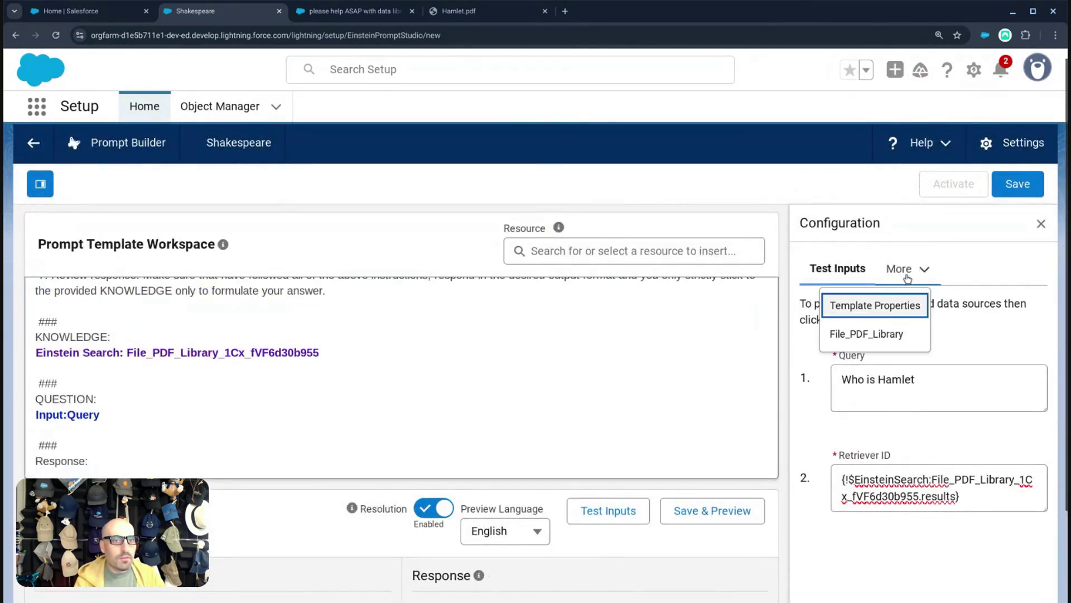
left_click(883, 335)
scroll(840, 389, "down", 3)
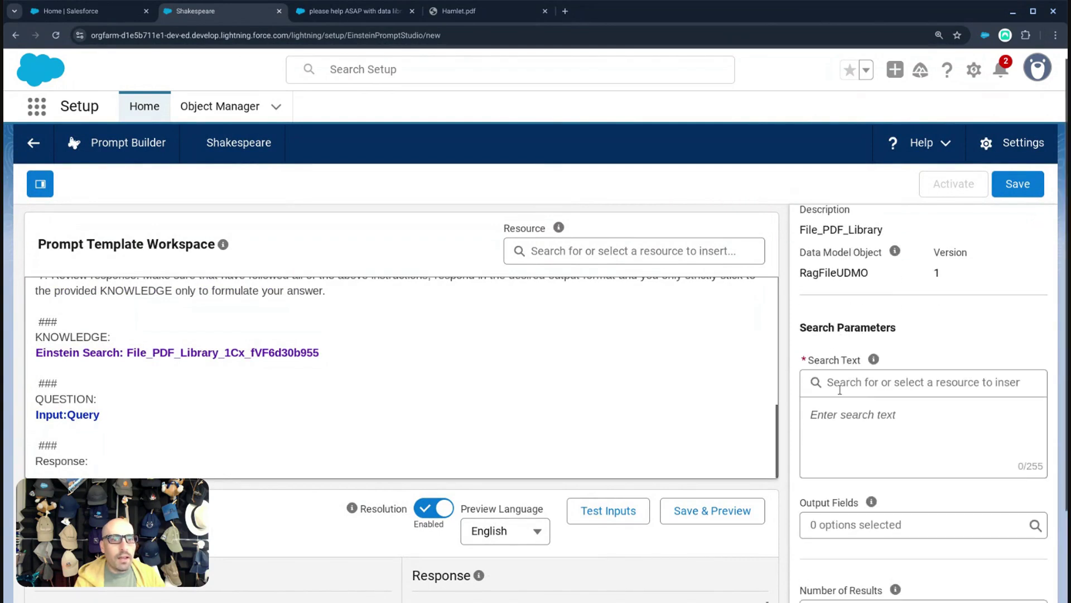
left_click(856, 413)
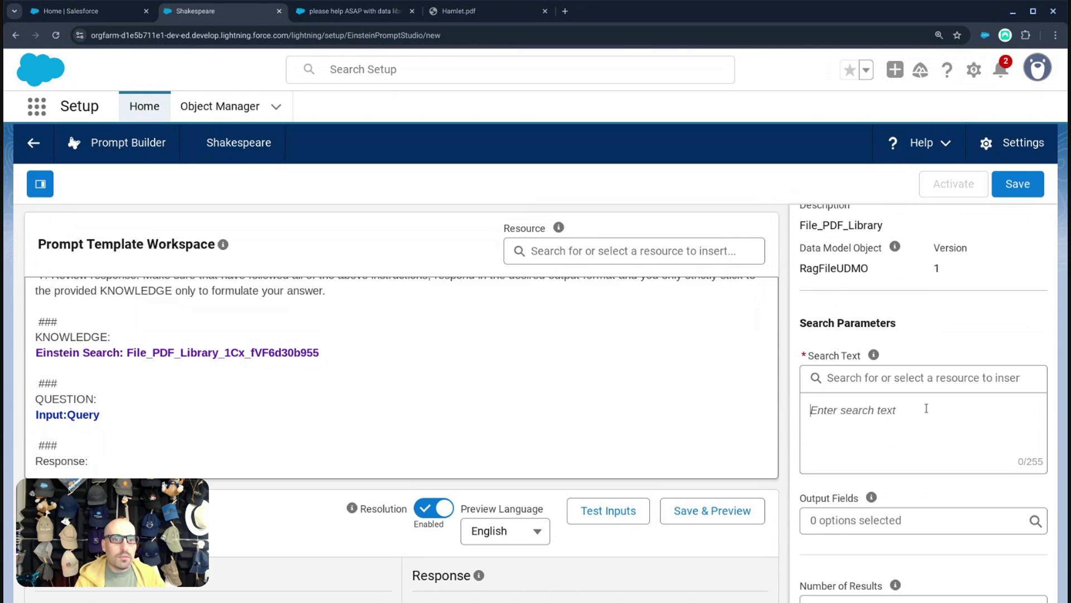
type("Hamlet")
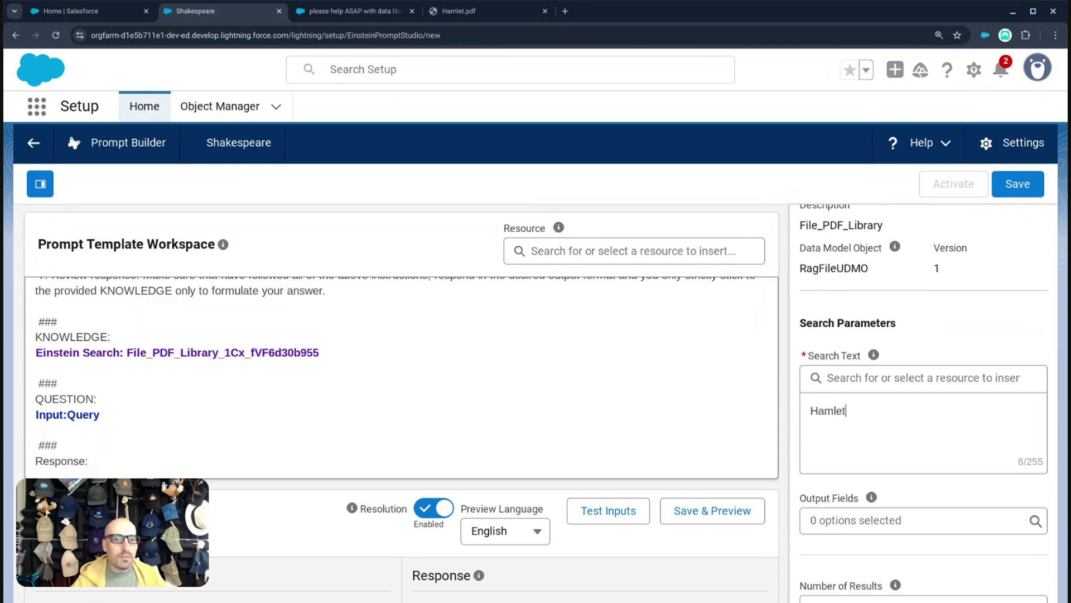
scroll(1004, 313, "down", 2)
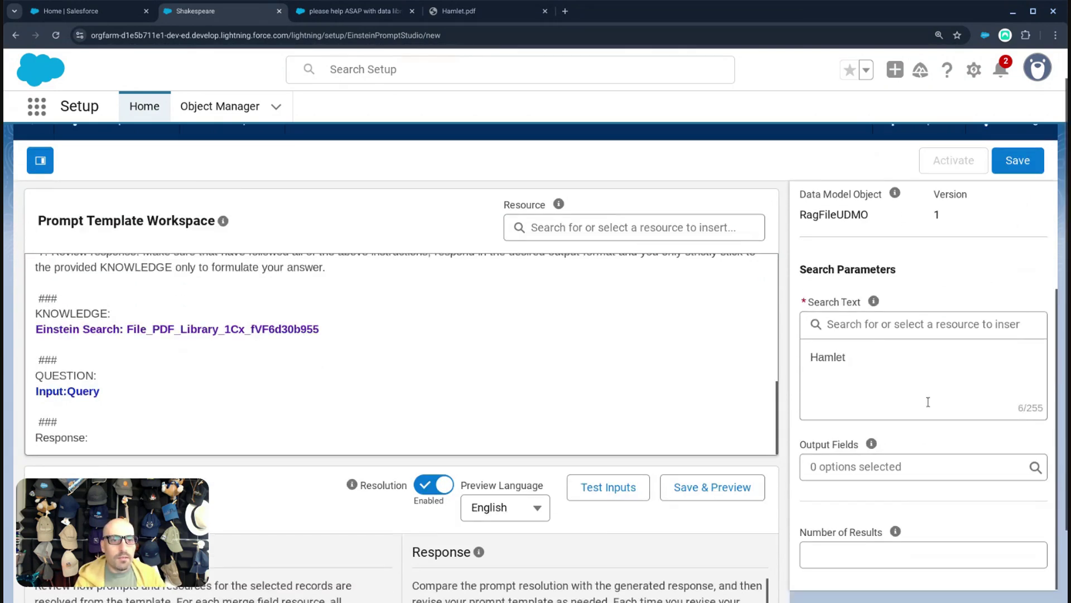
scroll(928, 402, "up", 5)
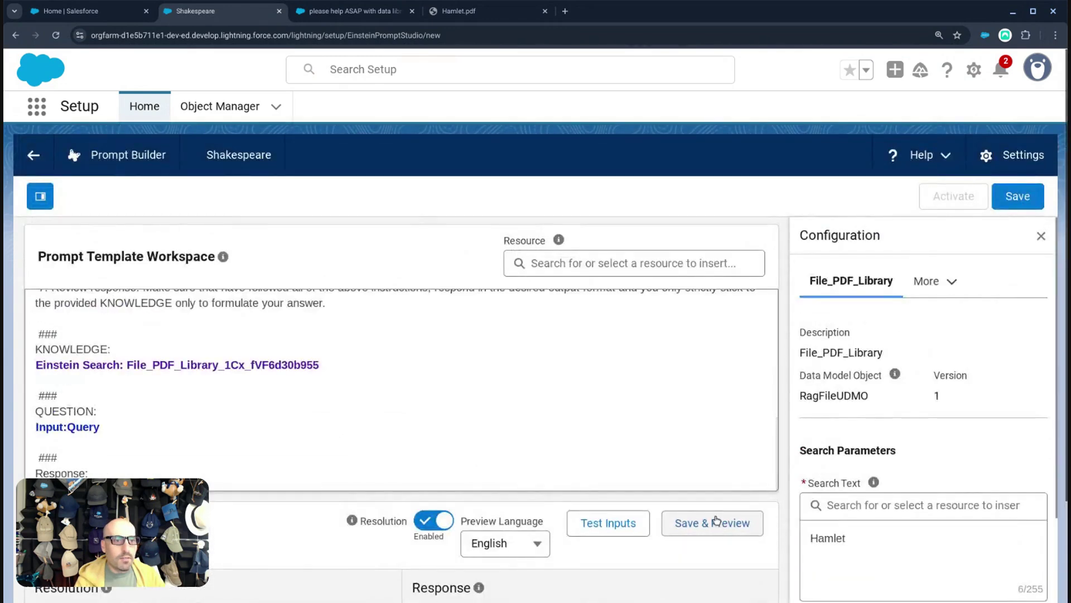
left_click(716, 522)
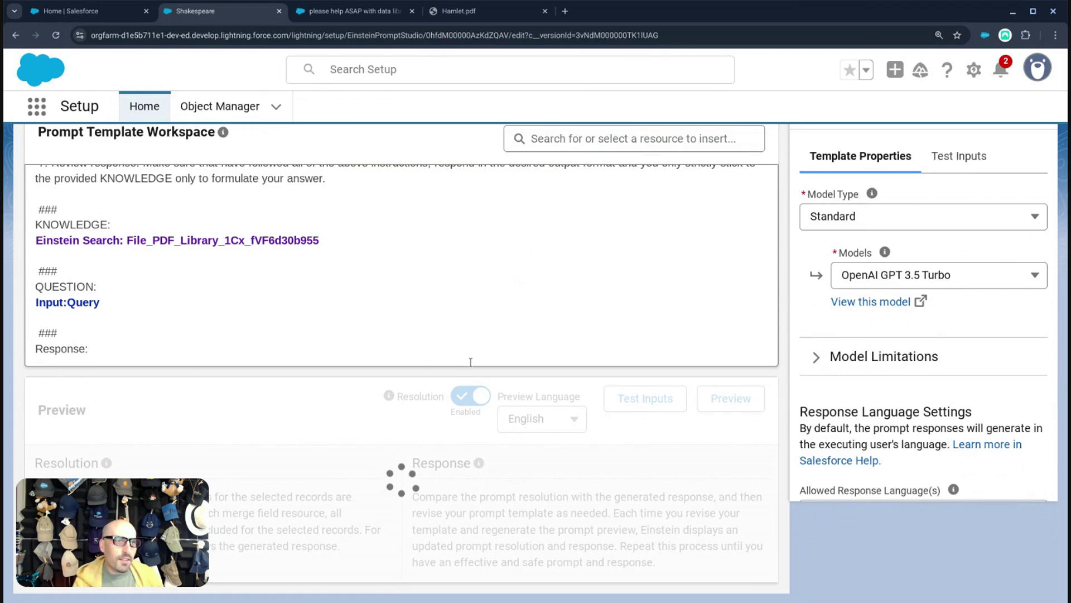
Examine the template instructions and the resolved prompt in the preview, through to its end
scroll(454, 352, "up", 4)
scroll(477, 350, "up", 1)
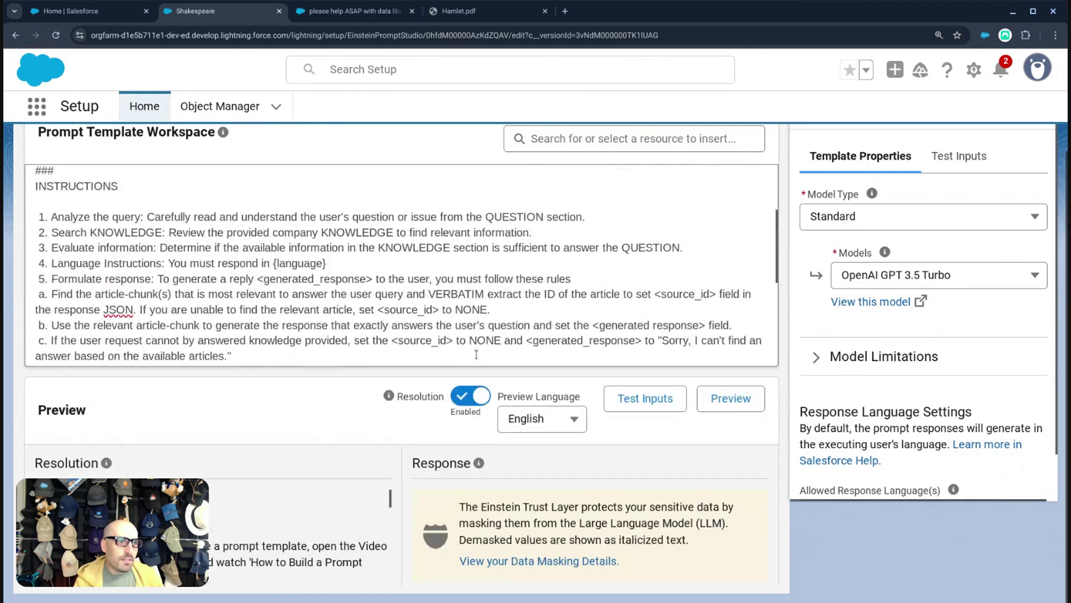
scroll(439, 449, "down", 1)
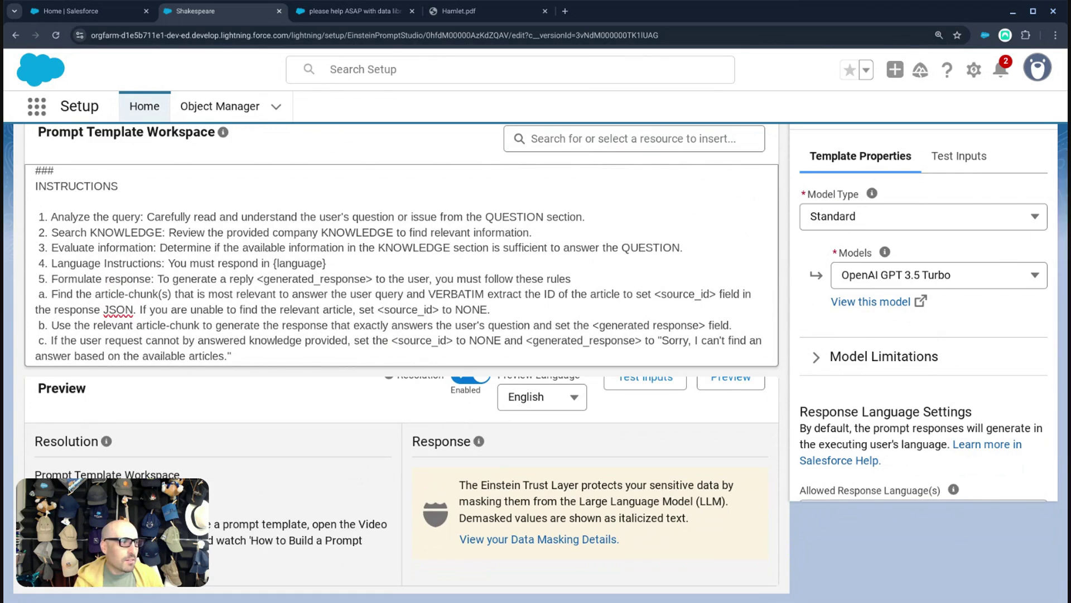
scroll(223, 480, "down", 1)
scroll(223, 480, "up", 2)
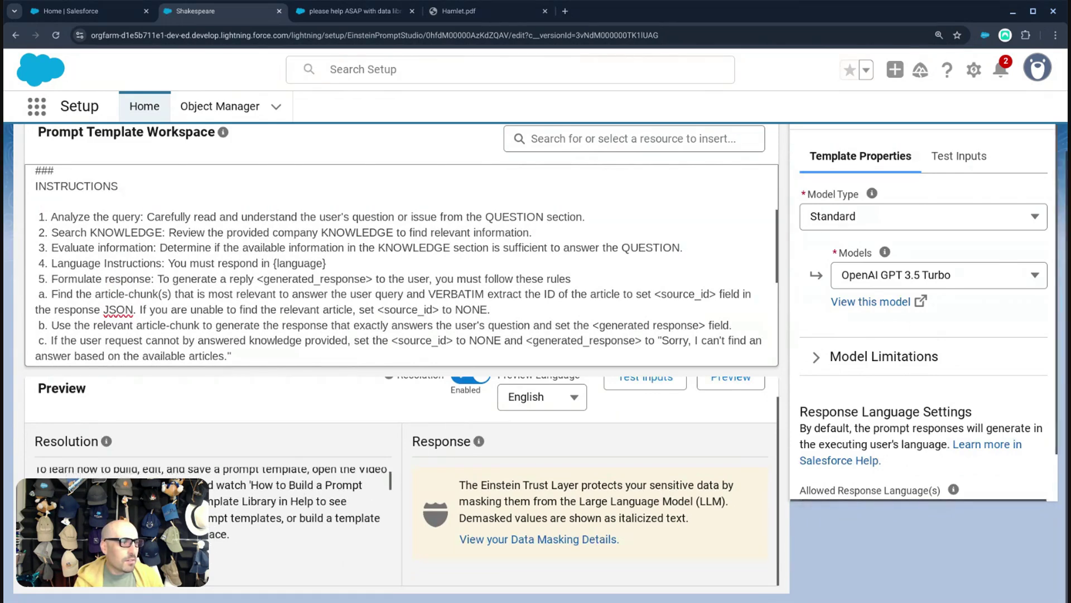
scroll(247, 498, "down", 2)
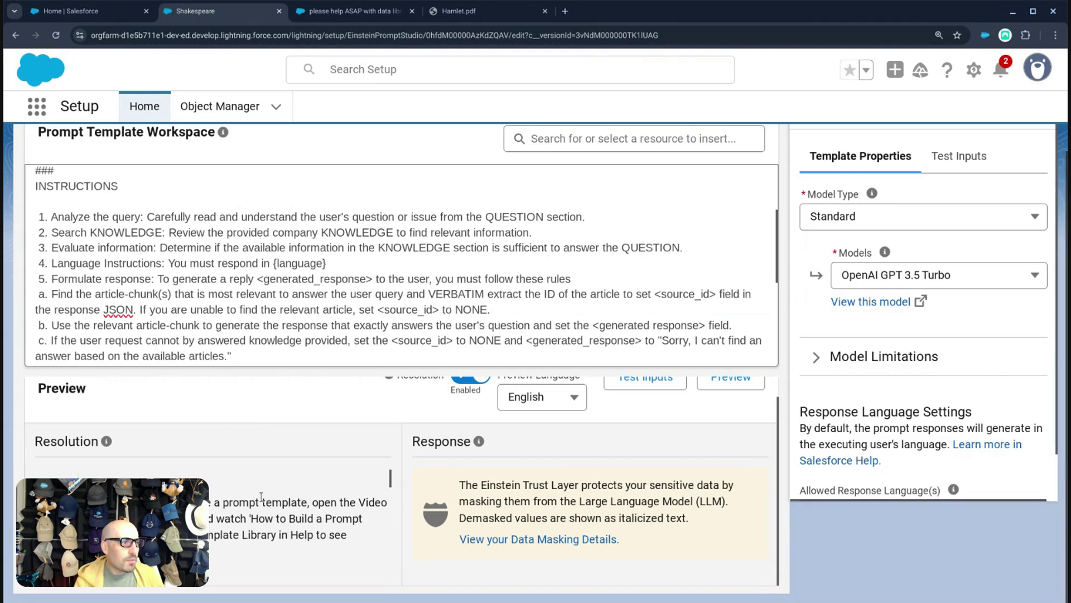
scroll(247, 499, "down", 3)
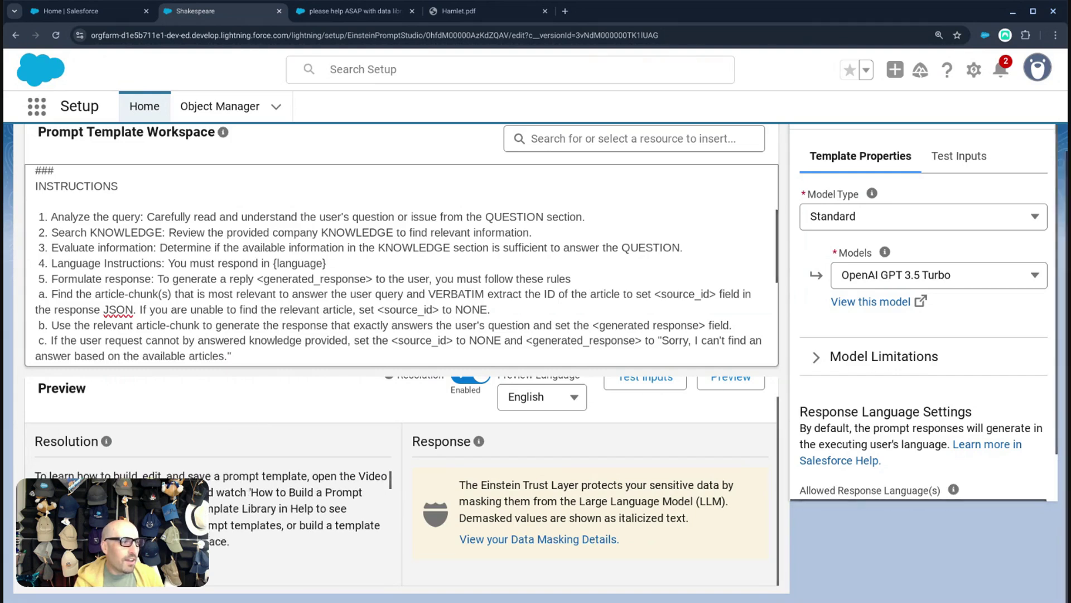
scroll(247, 498, "down", 10)
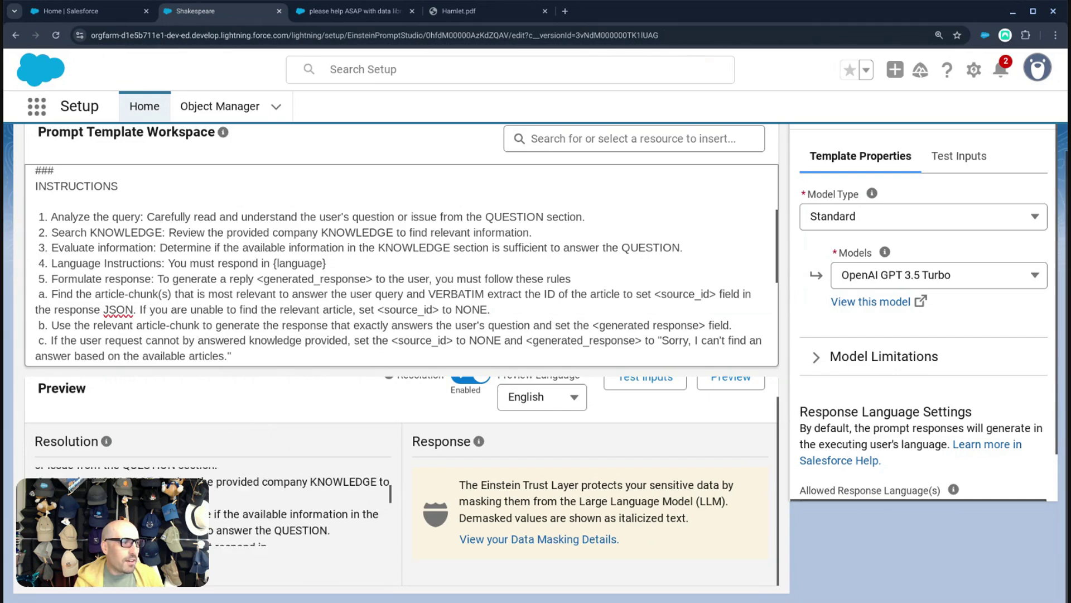
scroll(247, 498, "down", 5)
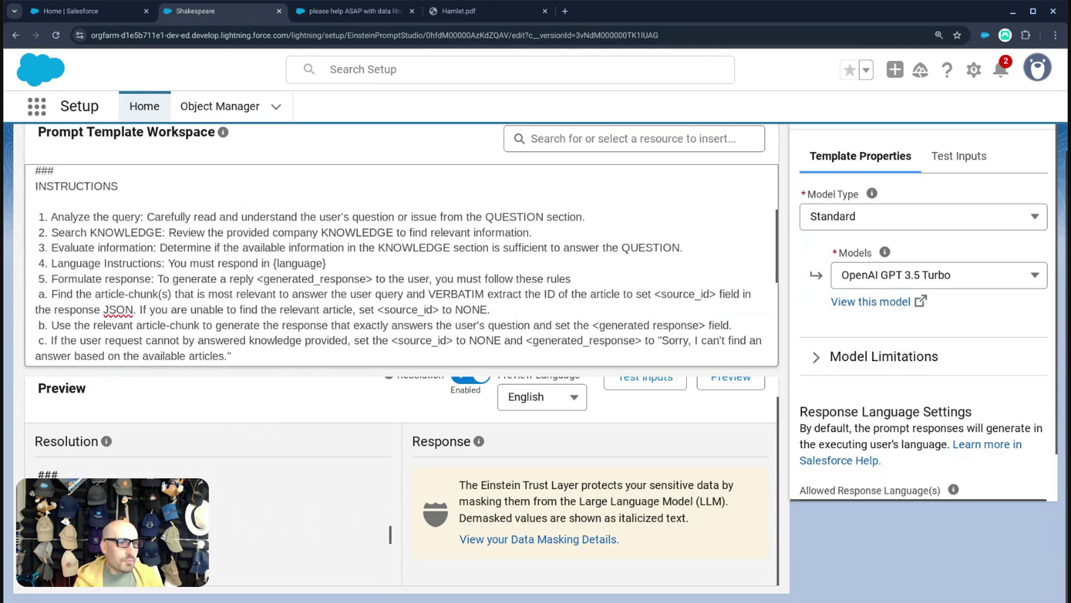
scroll(247, 498, "down", 2)
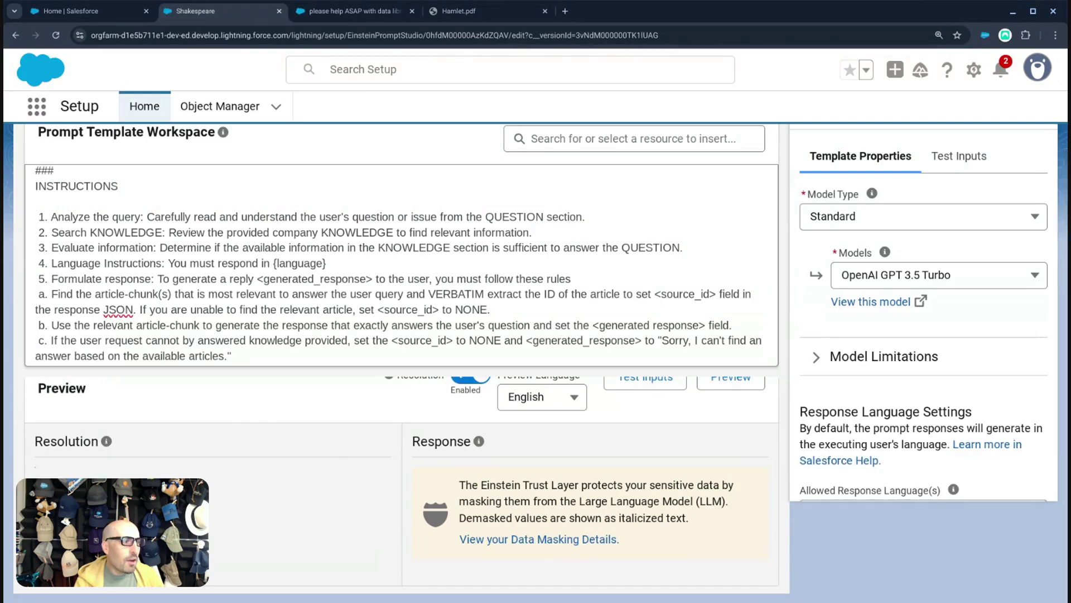
scroll(288, 510, "up", 15)
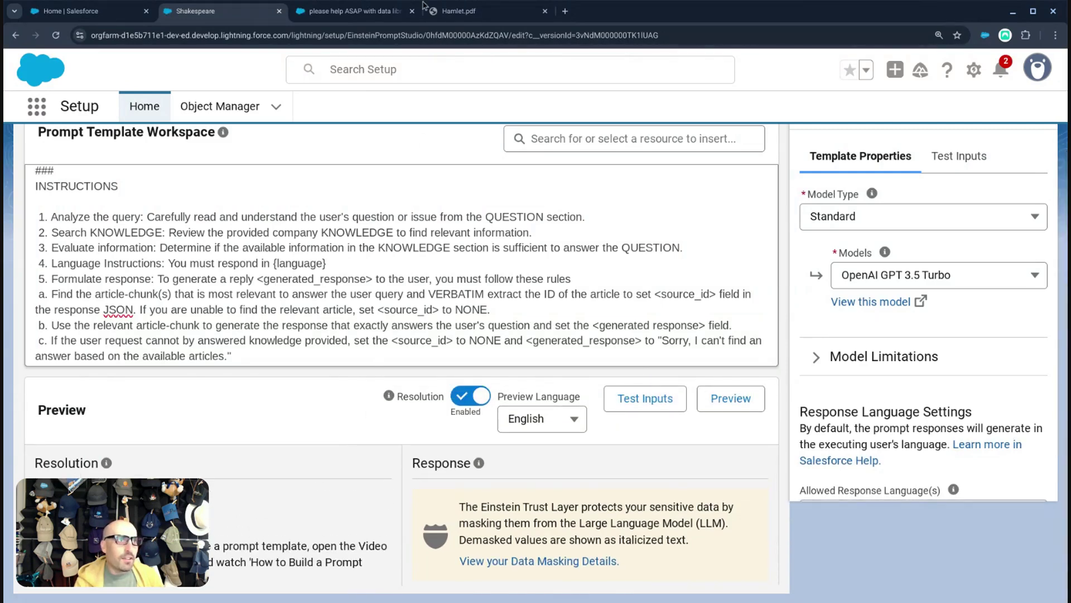
Copy the text "Director, Folger Shakespeare Library" from page 3 of Hamlet.pdf
left_click(455, 11)
scroll(385, 214, "up", 20)
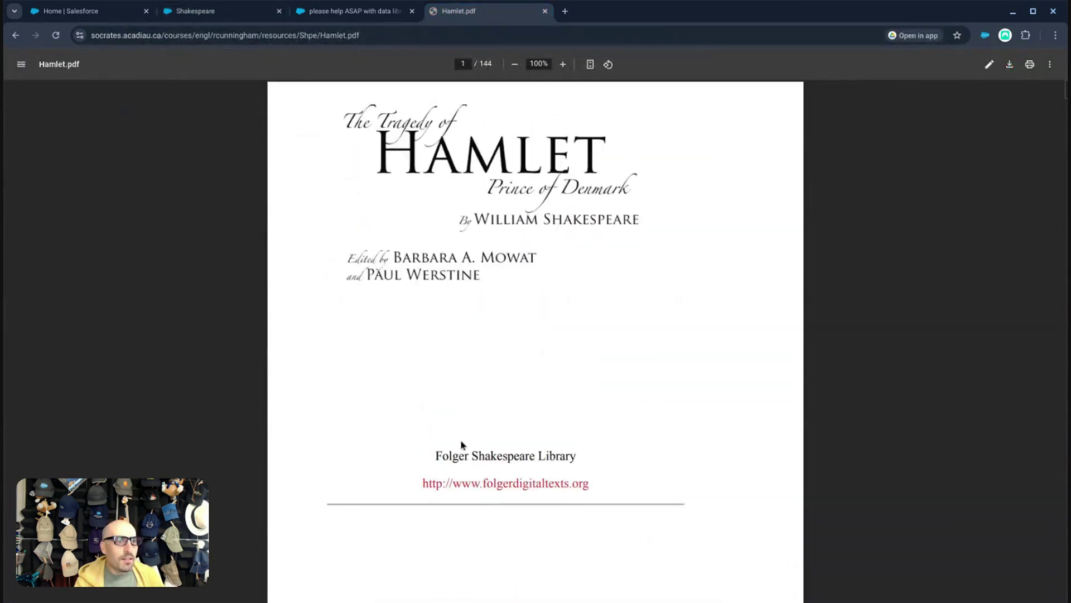
scroll(461, 445, "down", 20)
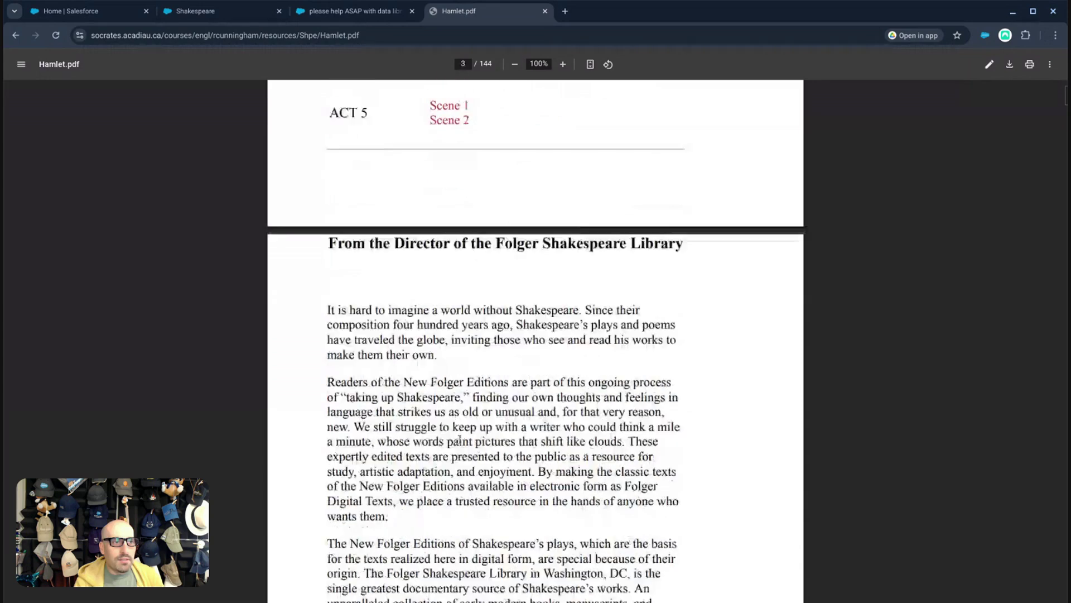
scroll(460, 441, "down", 2)
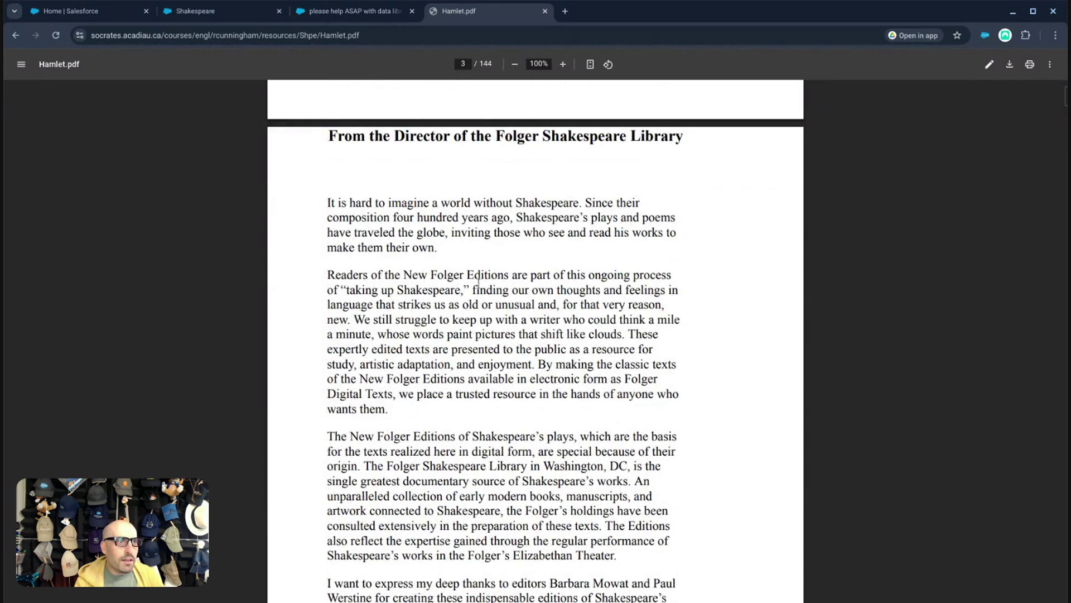
scroll(541, 290, "down", 7)
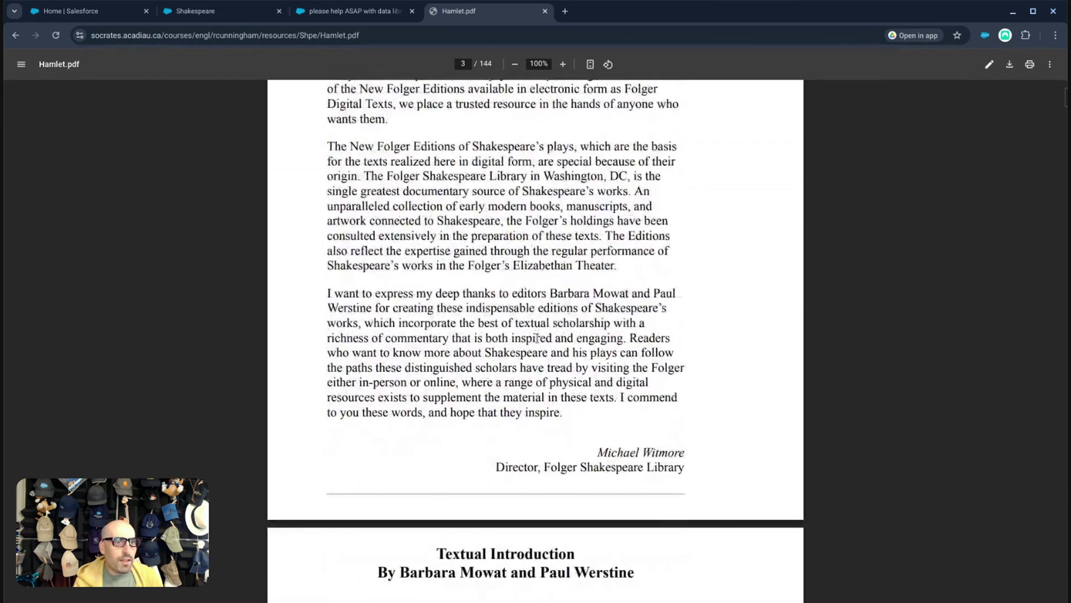
scroll(524, 356, "down", 1)
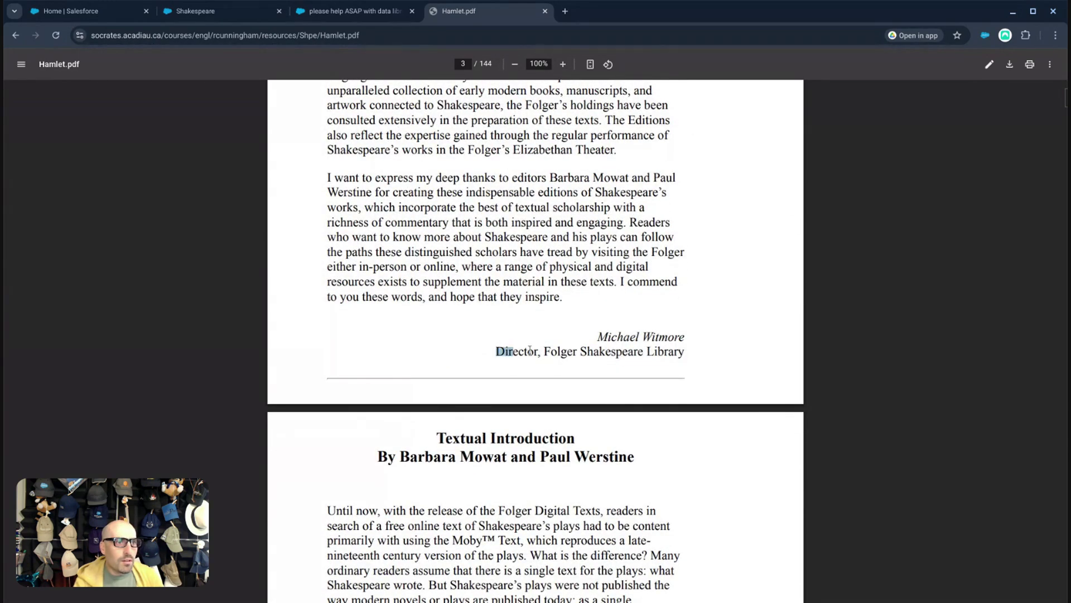
left_click_drag(530, 350, 682, 350)
key("ctrl+c")
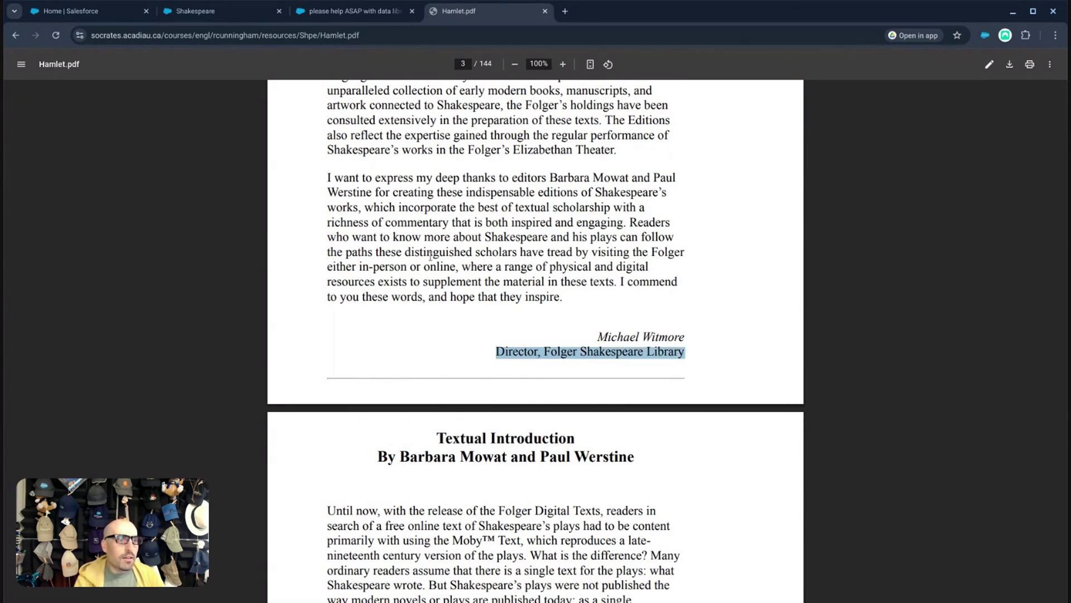
In the Shakespeare template, set the Query test input to "What is the name of the Director of the Folger Shakespeare Library?"
left_click(343, 12)
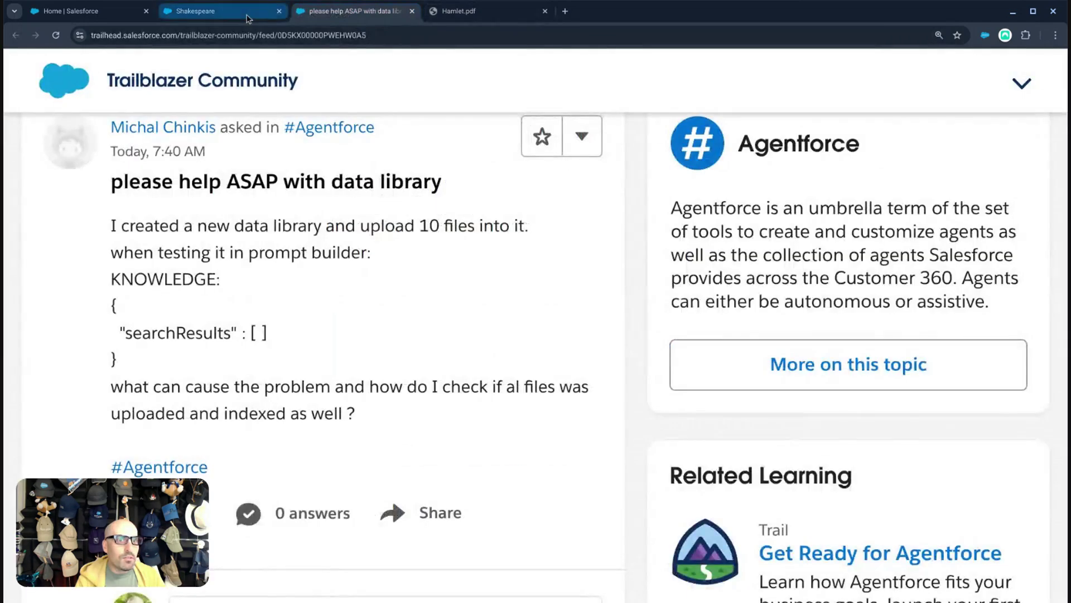
left_click(223, 11)
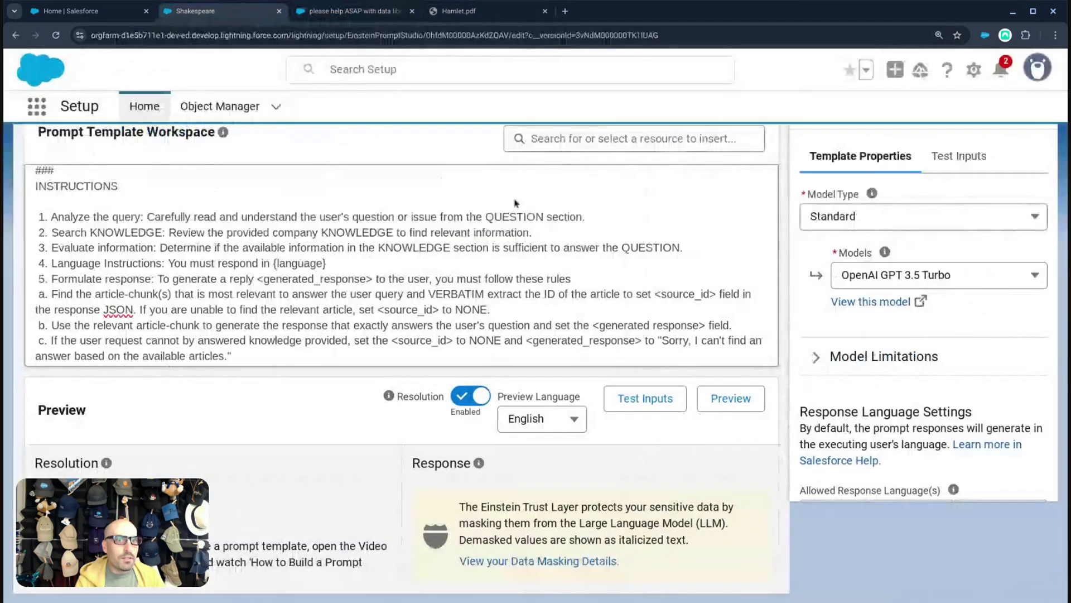
left_click(959, 156)
key("ctrl+v")
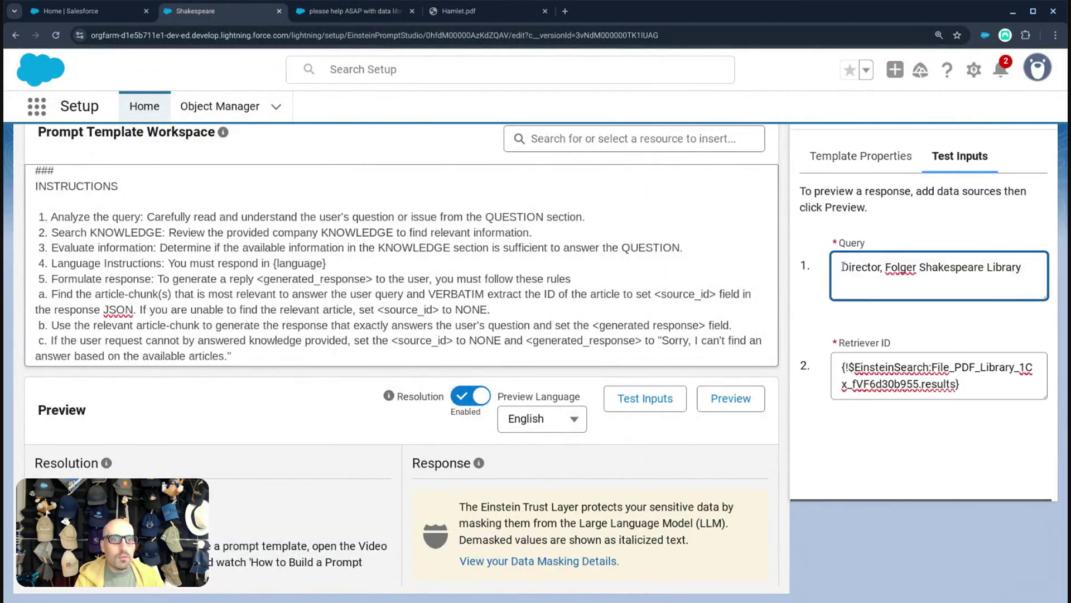
double_click(844, 266)
type("What is the ")
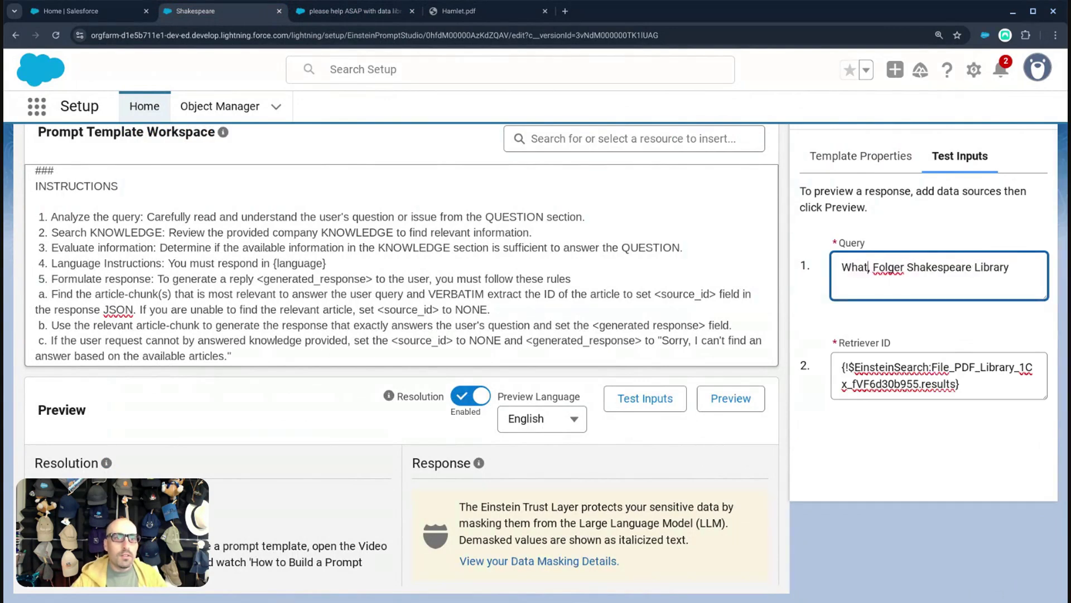
type("name of the Director")
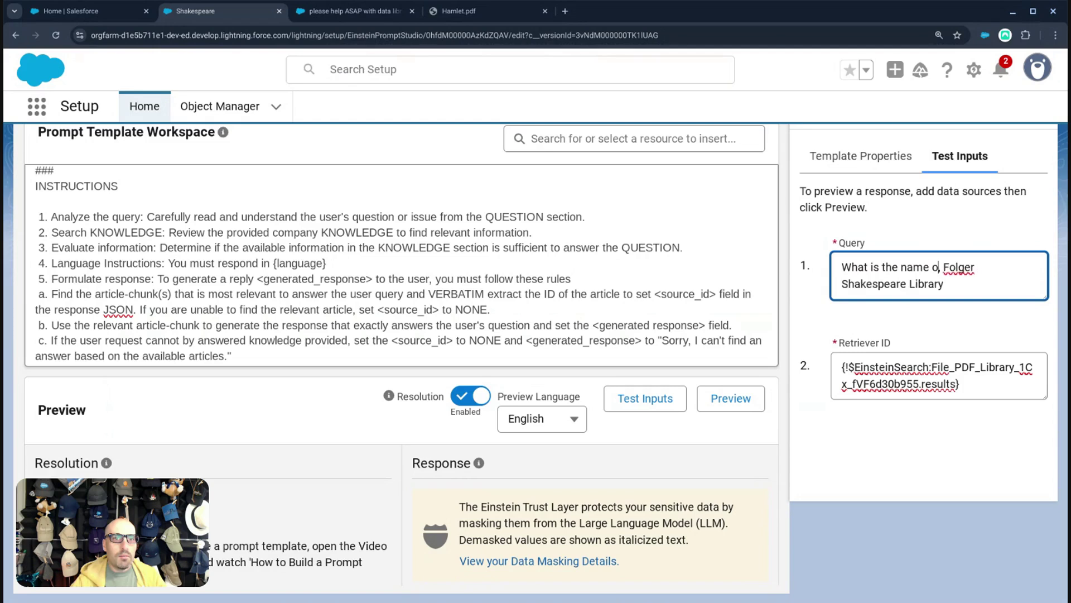
type(" of ")
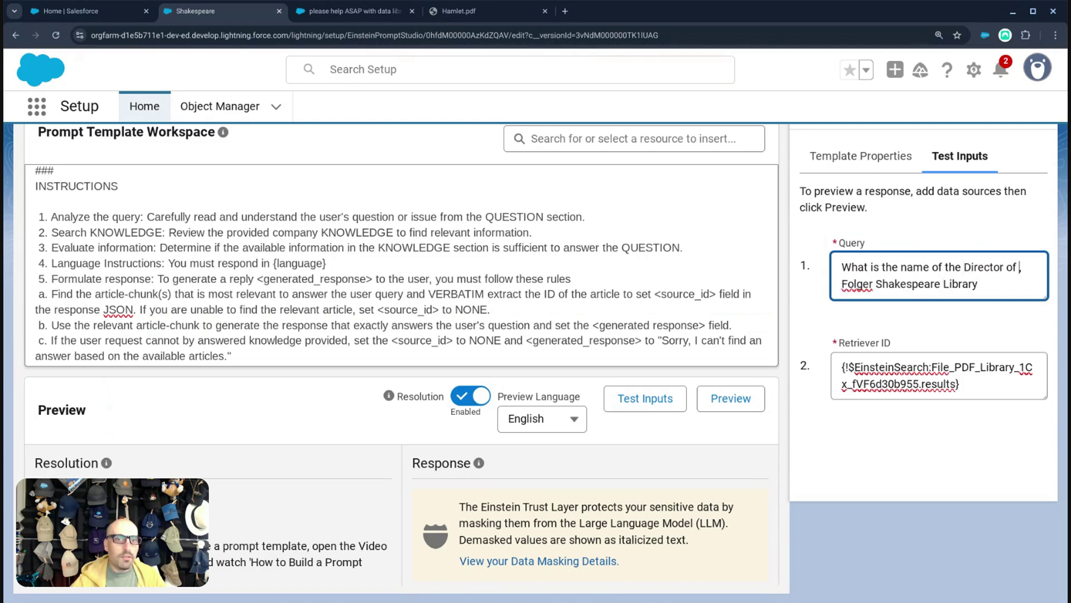
type("the")
key("Delete")
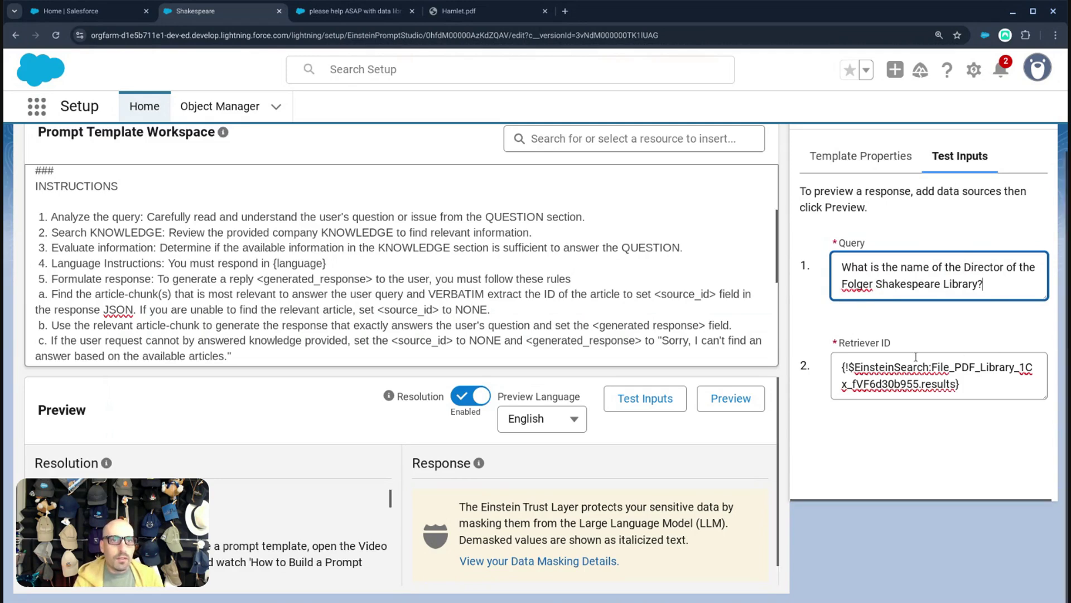
Preview the template with the new query, and check the response, its source ID, the Retriever ID input and the template text
left_click(724, 400)
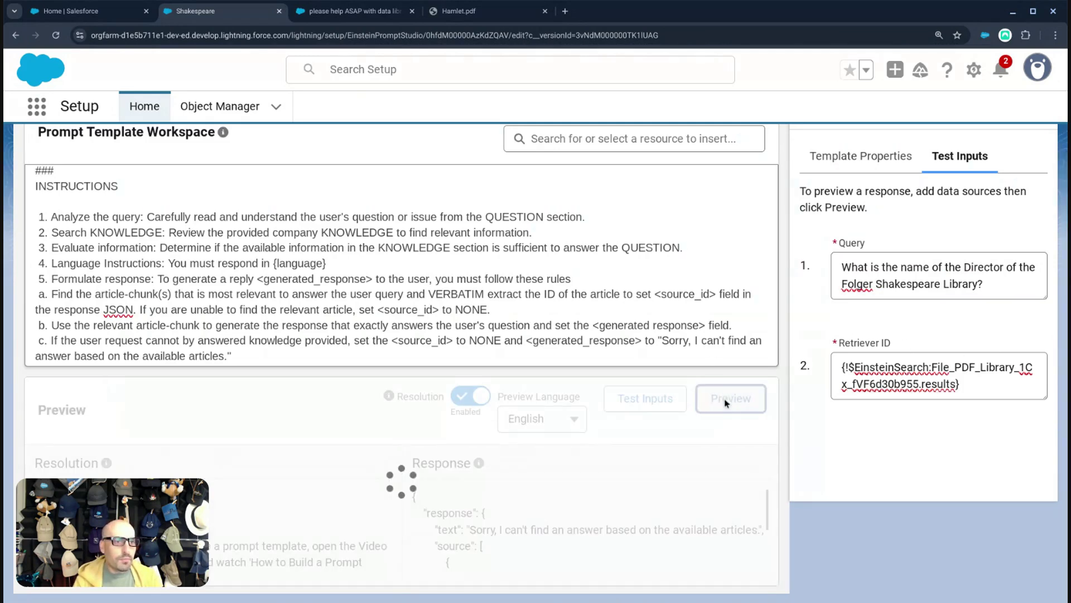
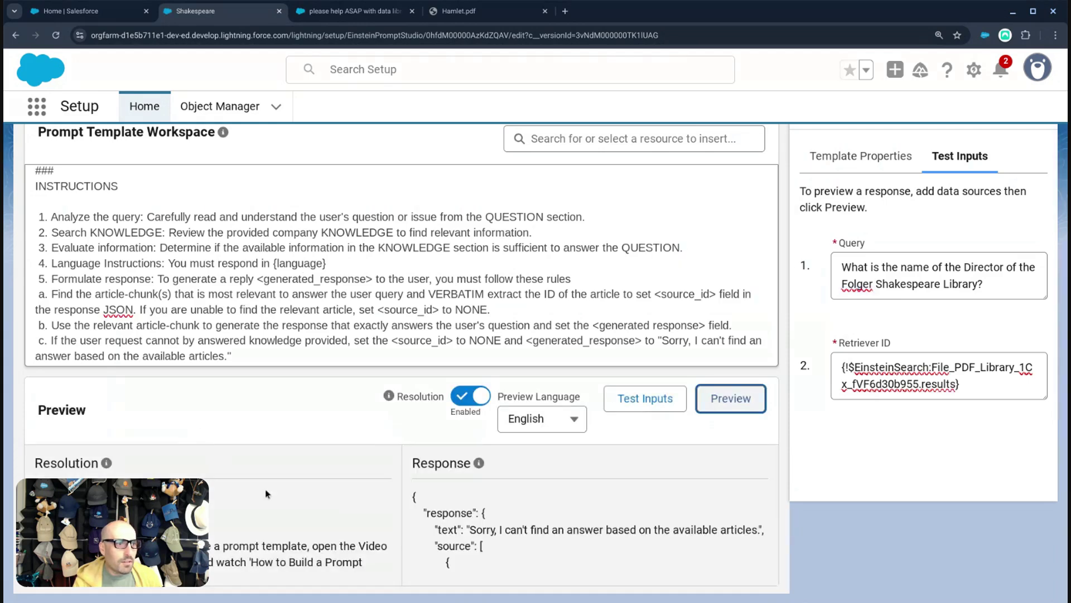
scroll(581, 522, "down", 3)
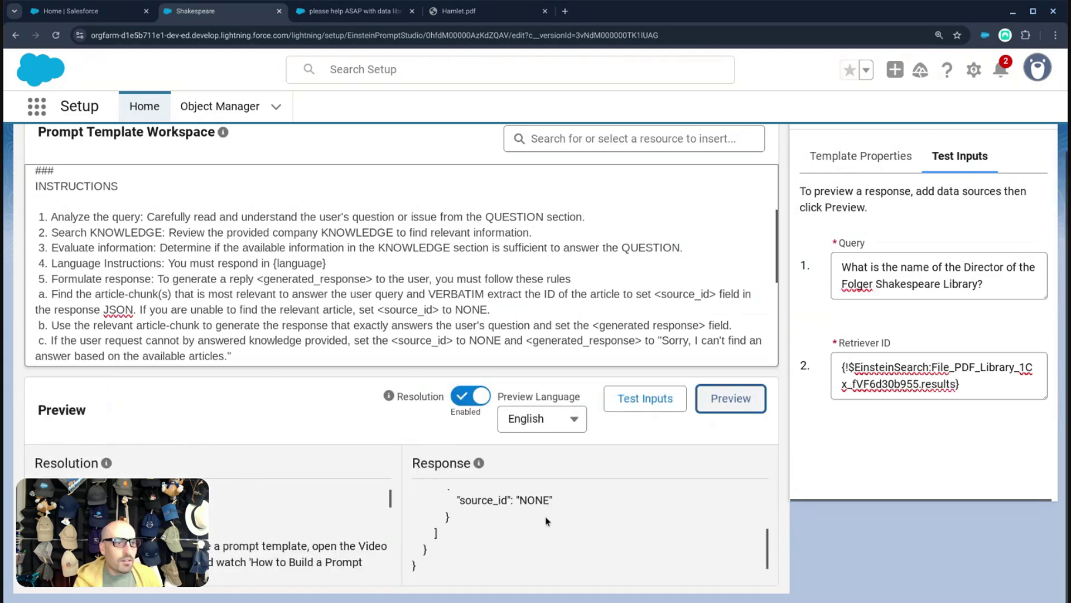
scroll(482, 507, "up", 1)
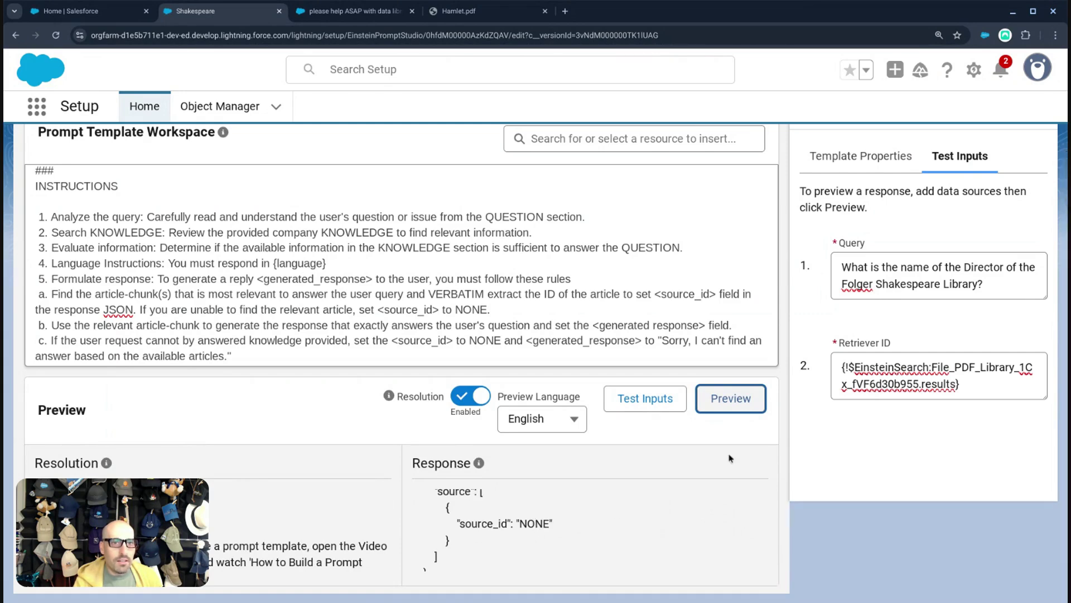
left_click_drag(887, 352, 845, 346)
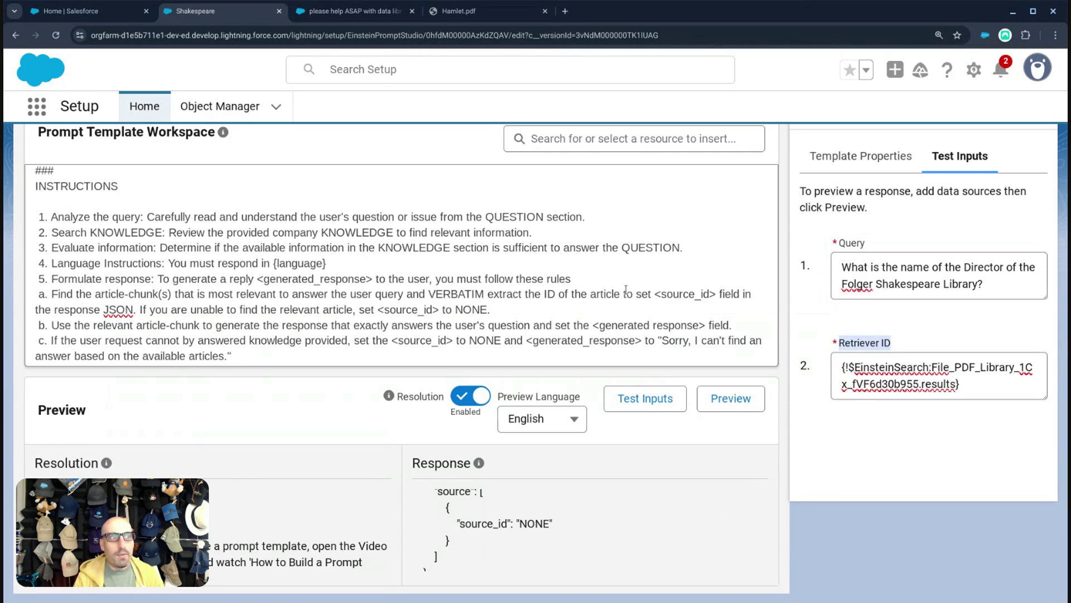
scroll(623, 284, "down", 1)
scroll(619, 278, "up", 4)
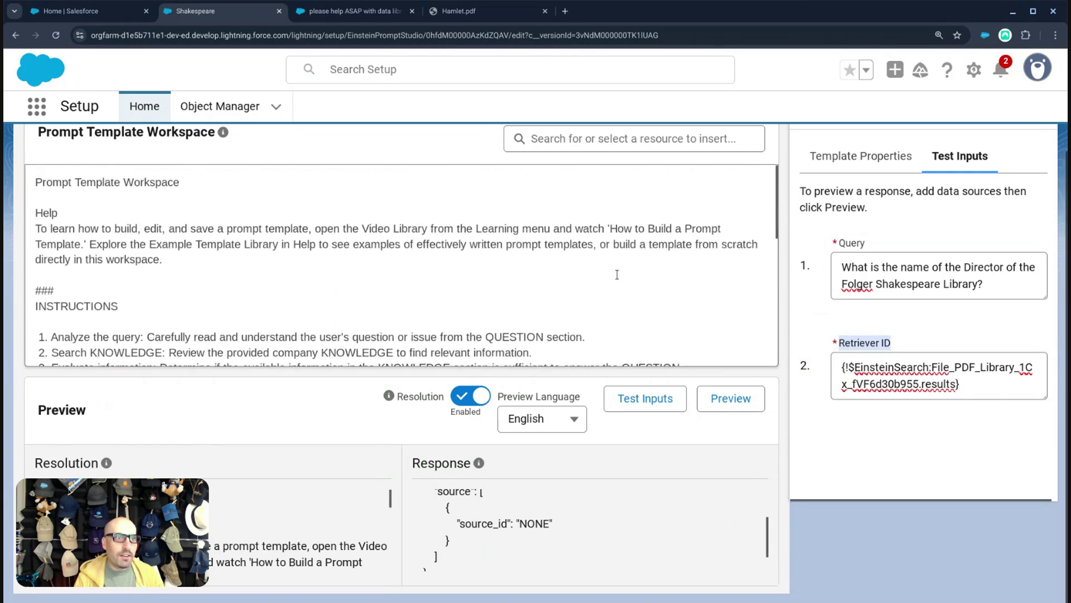
Switch to the Hamlet.pdf document
left_click(518, 12)
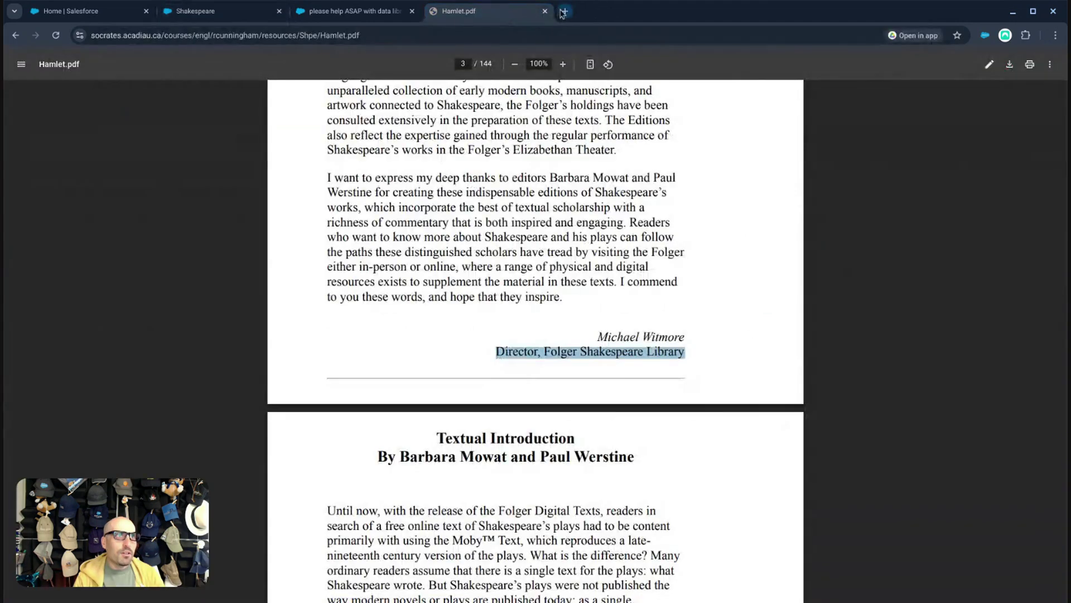
Search the web in a new tab for "prompt builder Retriever ID salesforce" and open the first "Add a Retriever to a Prompt Template" article
left_click(563, 11)
type("prompt")
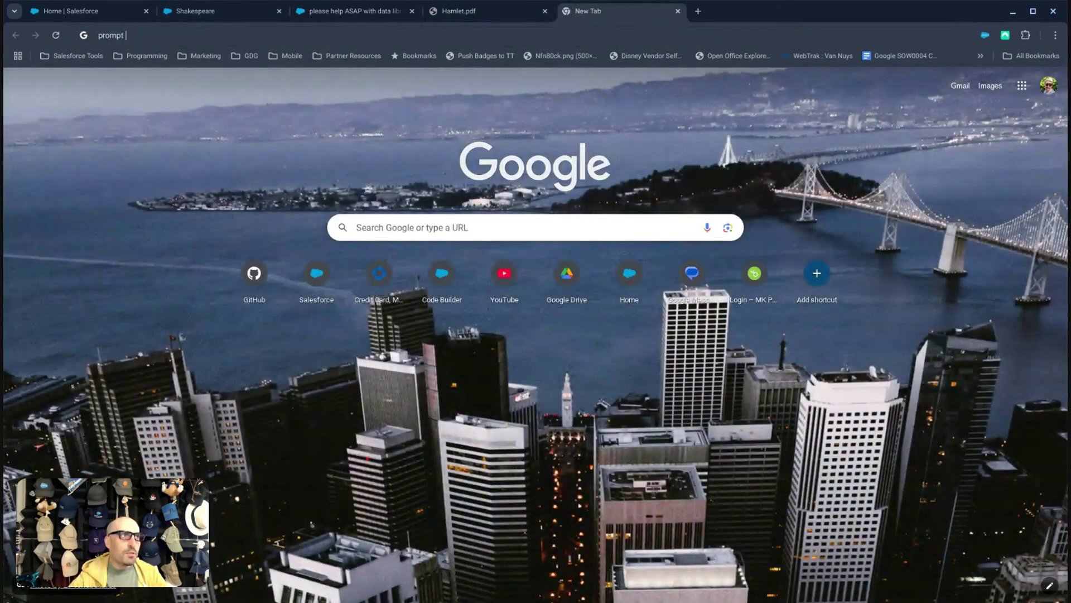
type(" t")
key("BackSpace")
type("builder ")
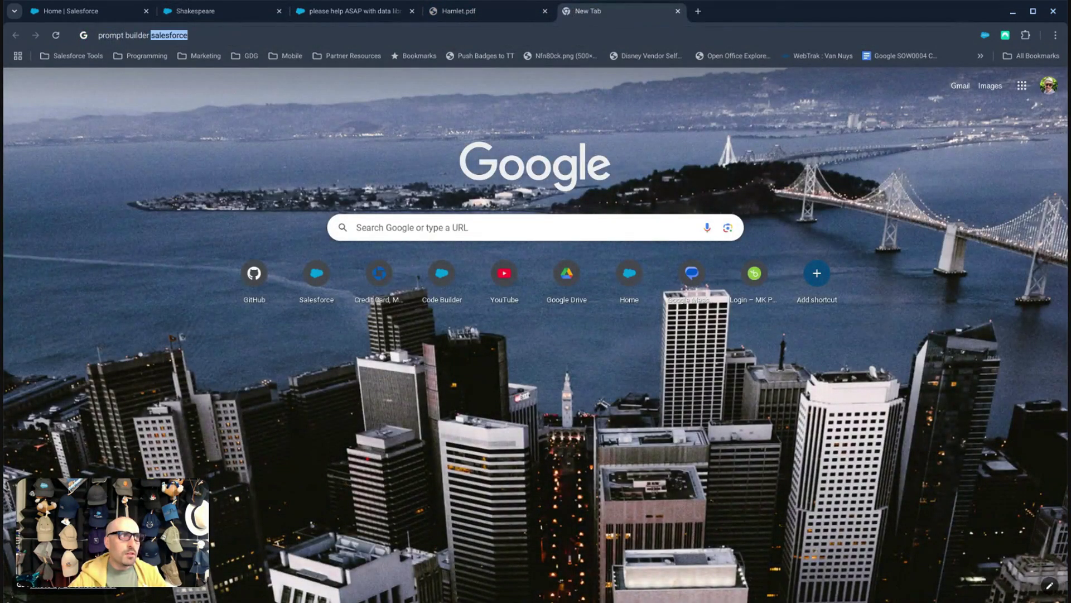
type("Retriever ID salesforc")
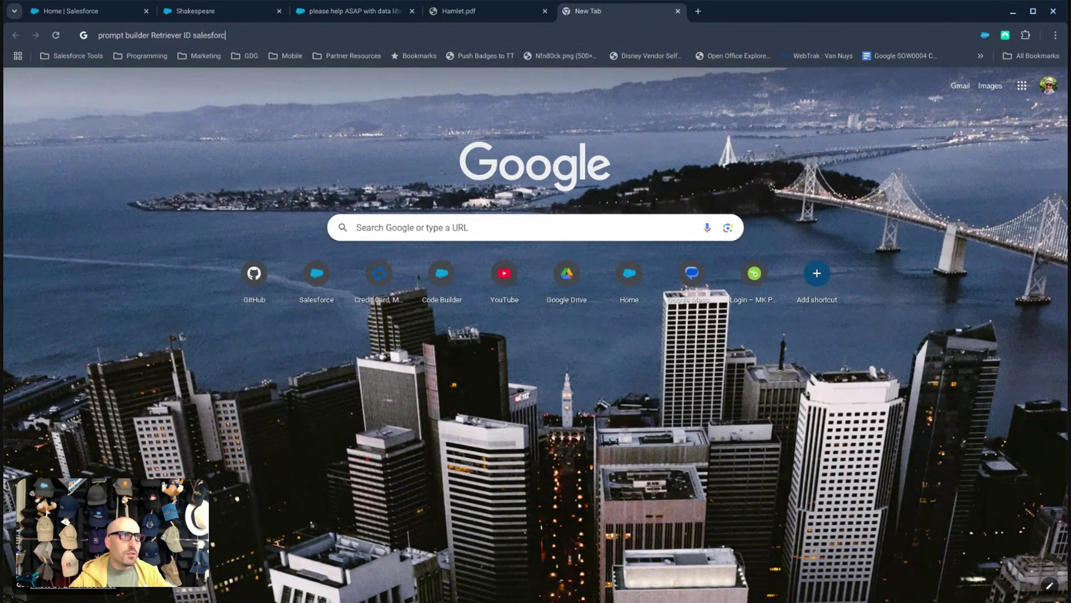
type("e")
key("Return")
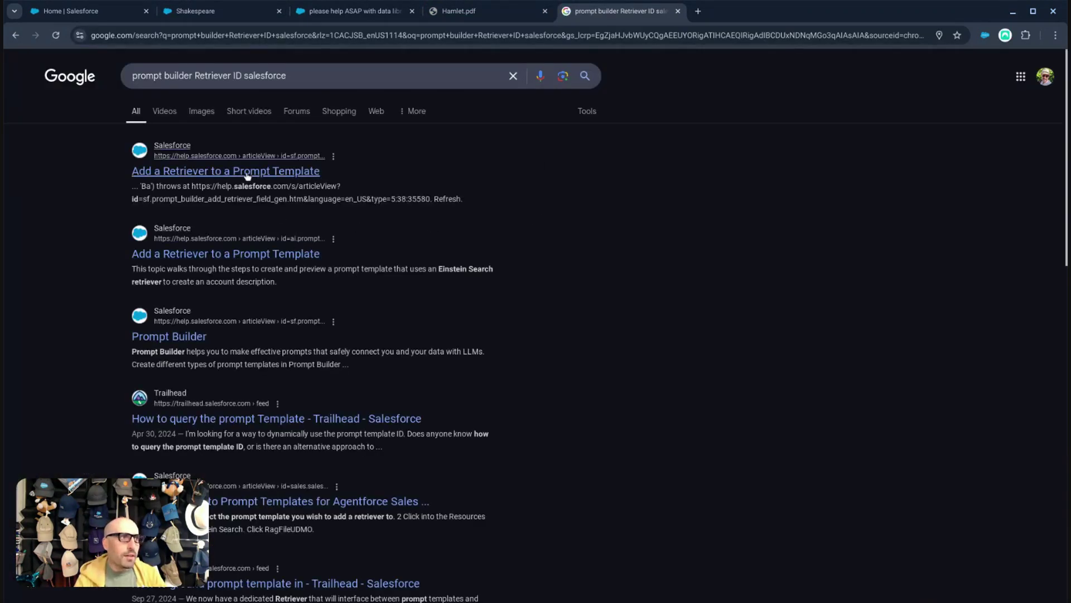
left_click(448, 172)
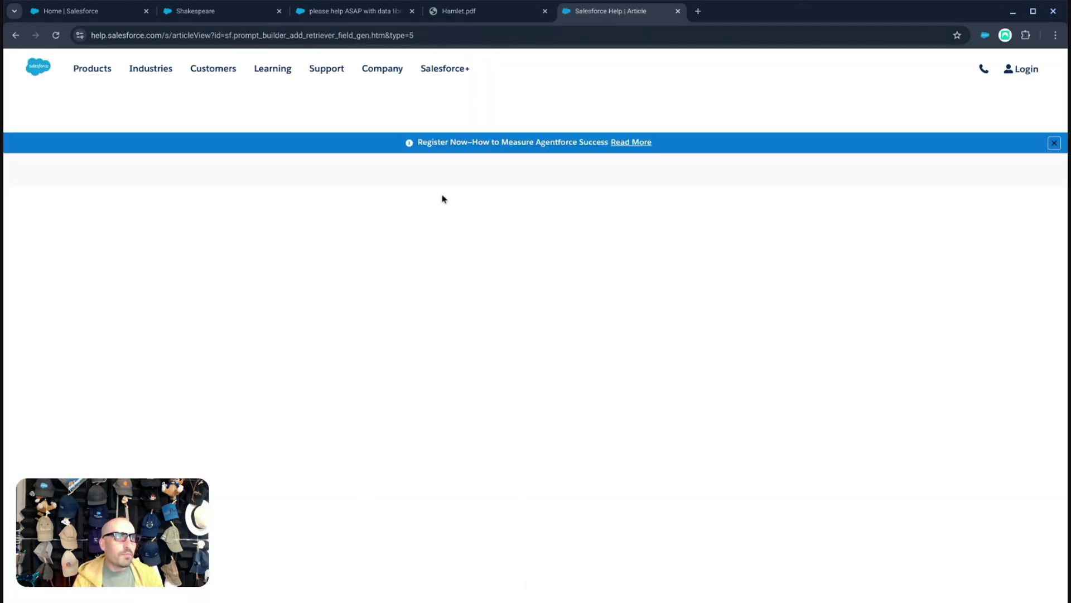
Enlarge the help article and read its steps and required permissions for adding a retriever to a prompt template
scroll(604, 397, "down", 4)
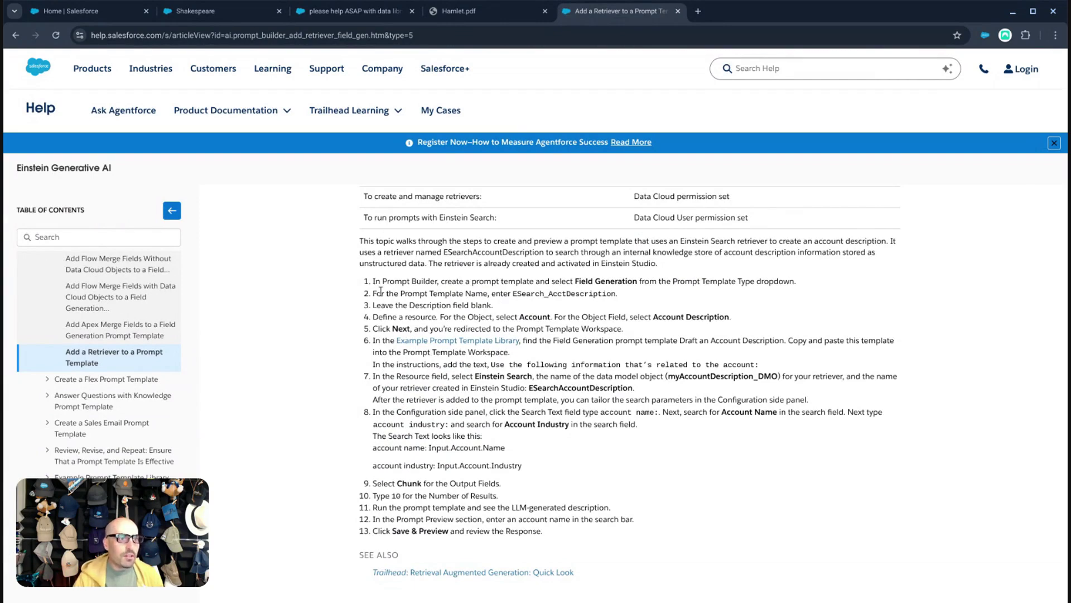
key("ctrl+plus")
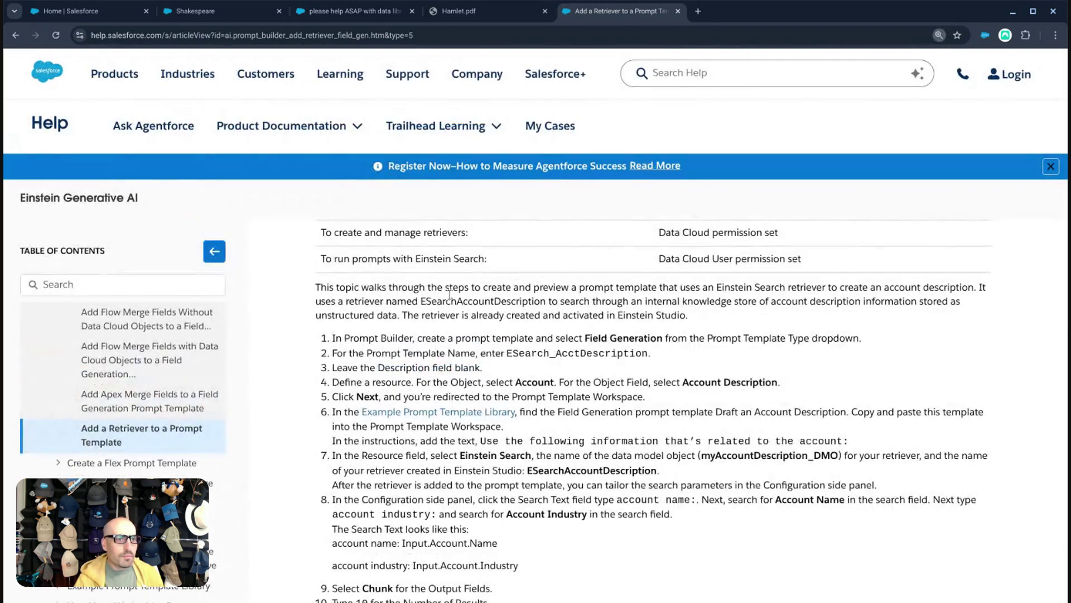
key("ctrl+plus")
scroll(574, 438, "down", 1)
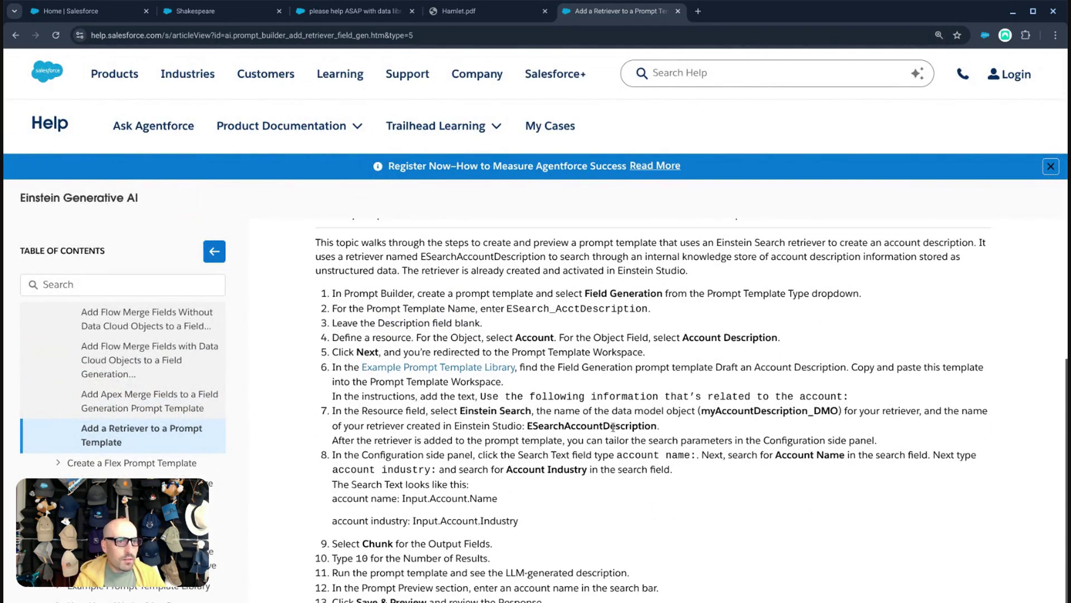
scroll(428, 419, "down", 2)
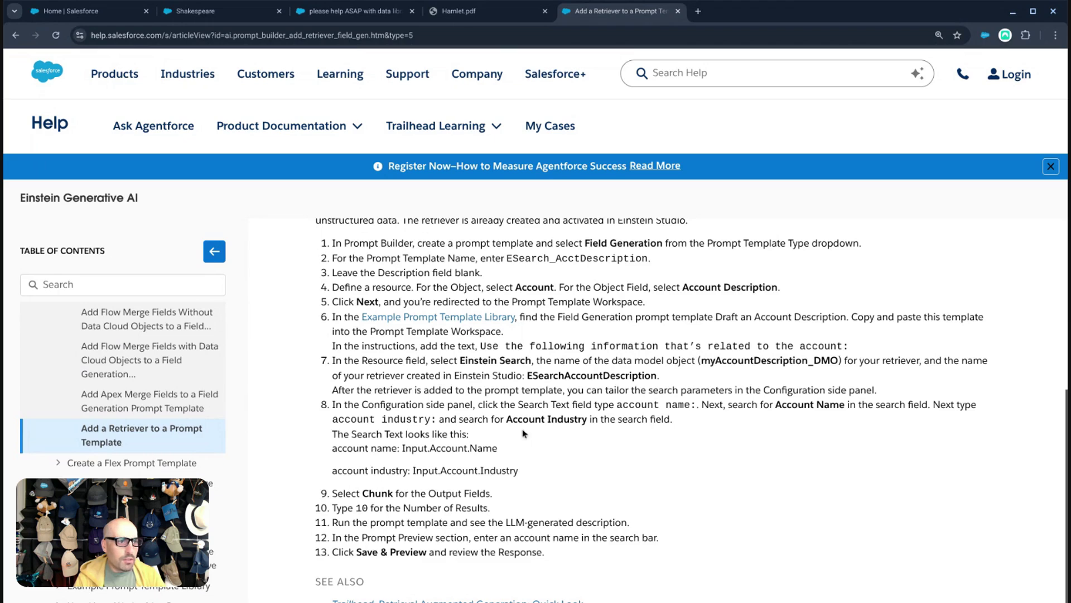
scroll(517, 433, "down", 1)
scroll(519, 446, "up", 5)
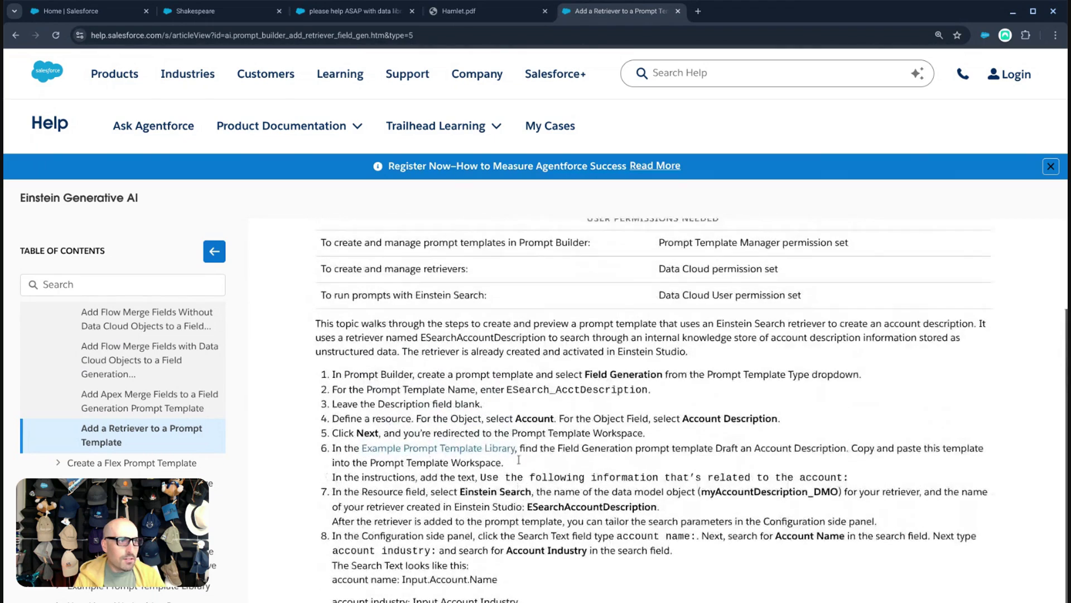
scroll(519, 459, "up", 3)
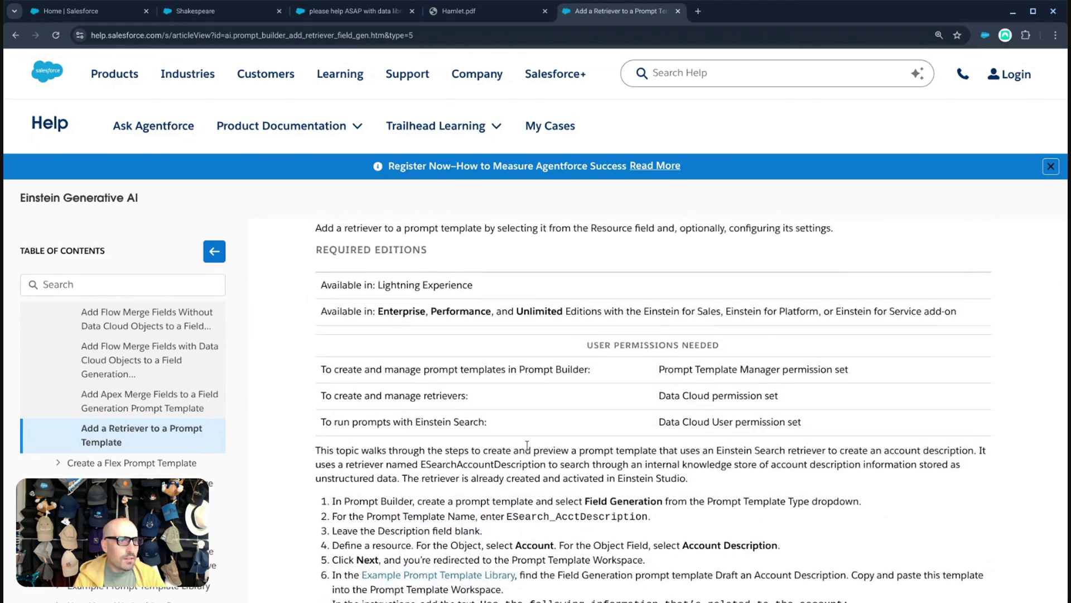
scroll(526, 445, "up", 1)
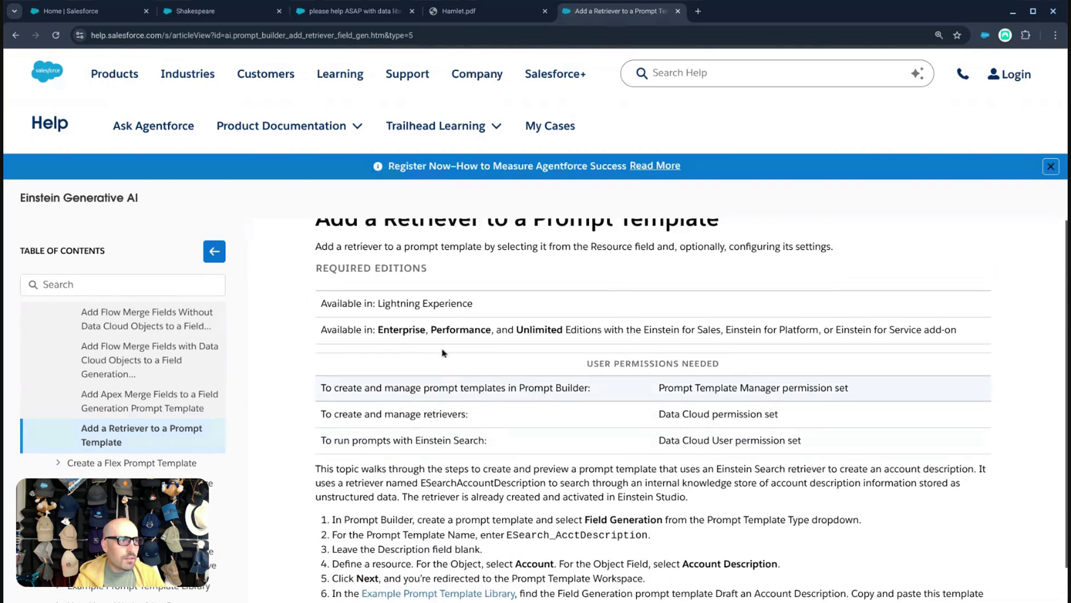
Return to the Shakespeare prompt template and shorten the Retriever ID test input to File_PDF_Library_1Cx_fVF6d30b955.results, without the EinsteinSearch prefix and braces
left_click(474, 10)
left_click(368, 11)
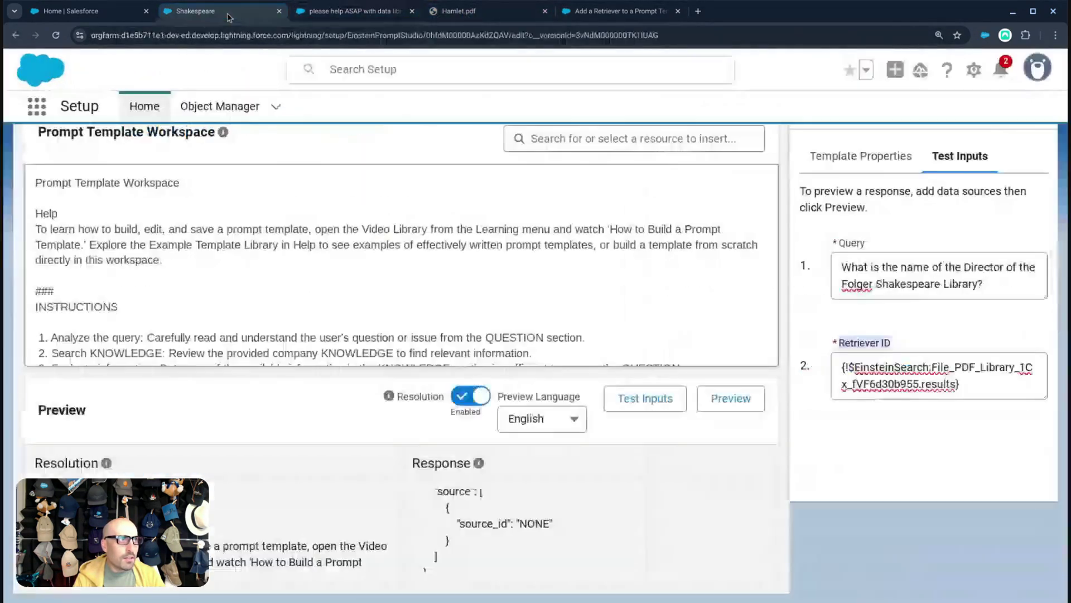
left_click(251, 11)
left_click(949, 367)
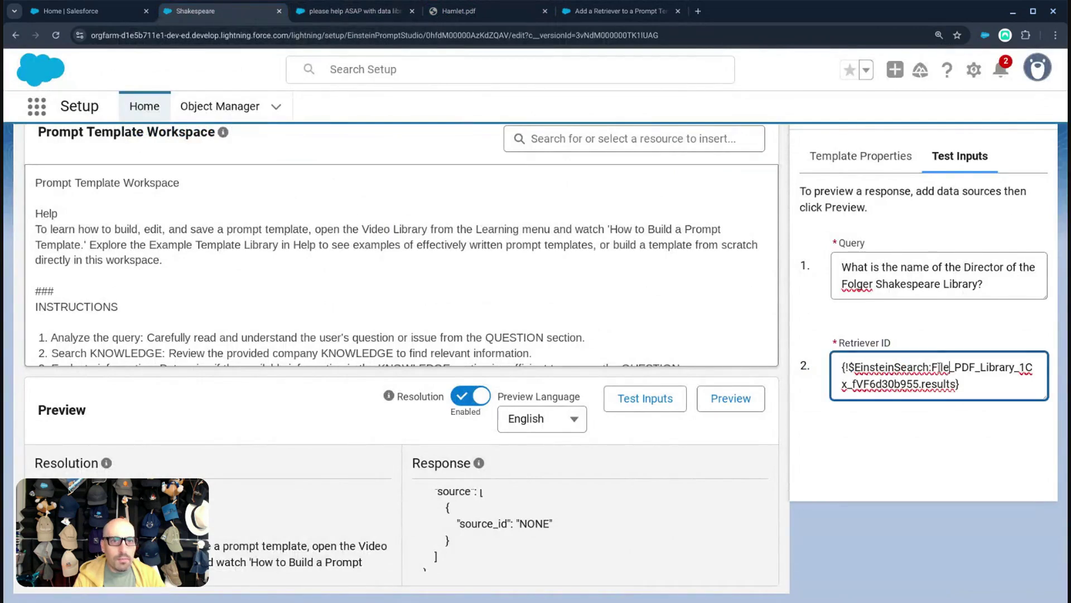
left_click_drag(932, 368, 789, 354)
key("BackSpace")
key("ctrl+End")
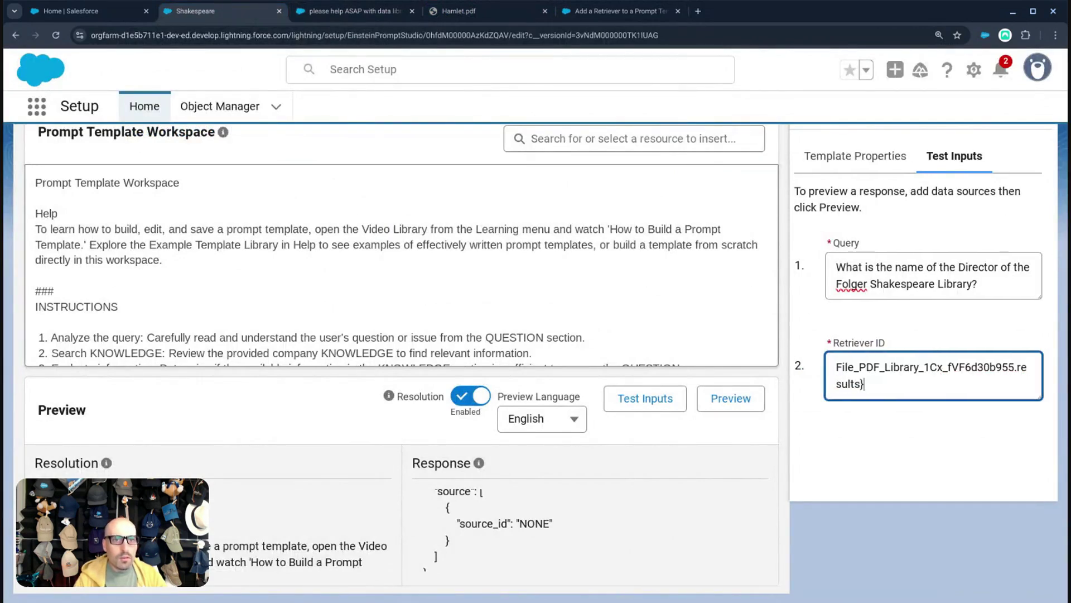
key("BackSpace")
left_click(843, 335)
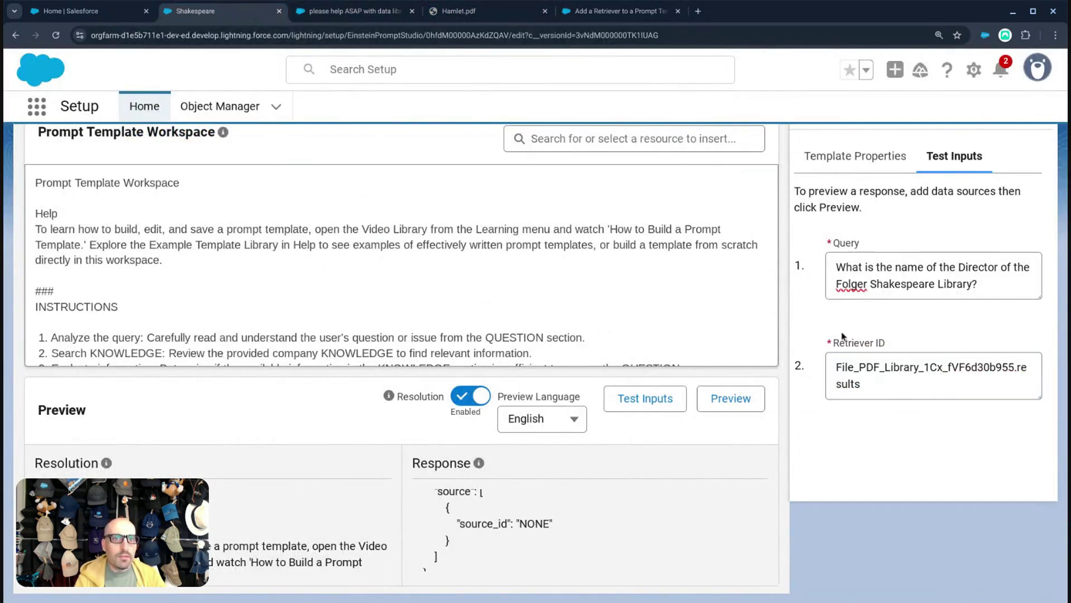
Run the template preview with the edited Retriever ID and review the generated response
scroll(679, 339, "up", 2)
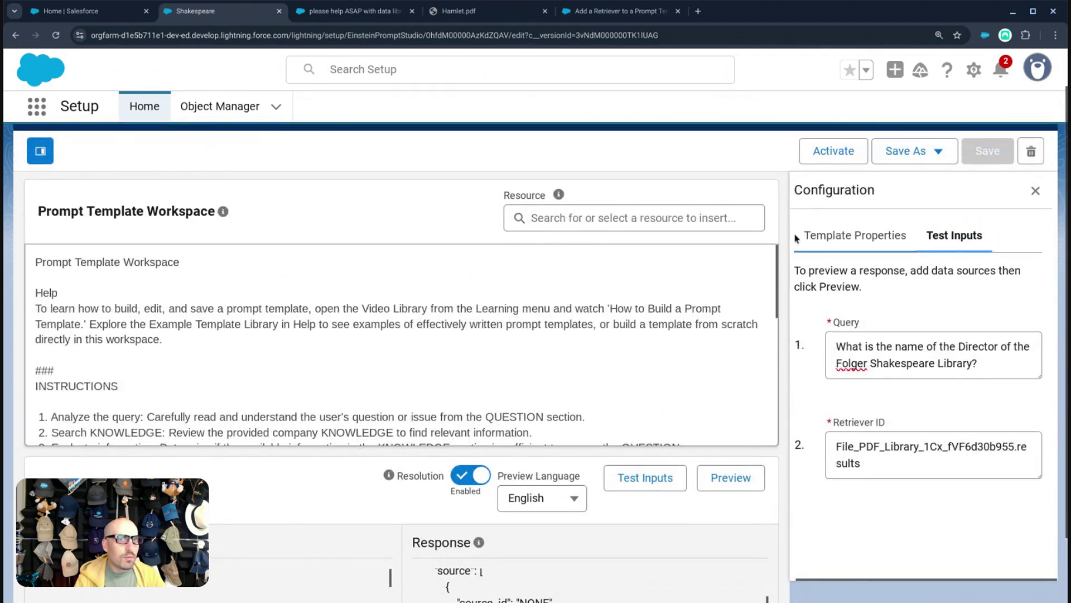
scroll(726, 335, "down", 2)
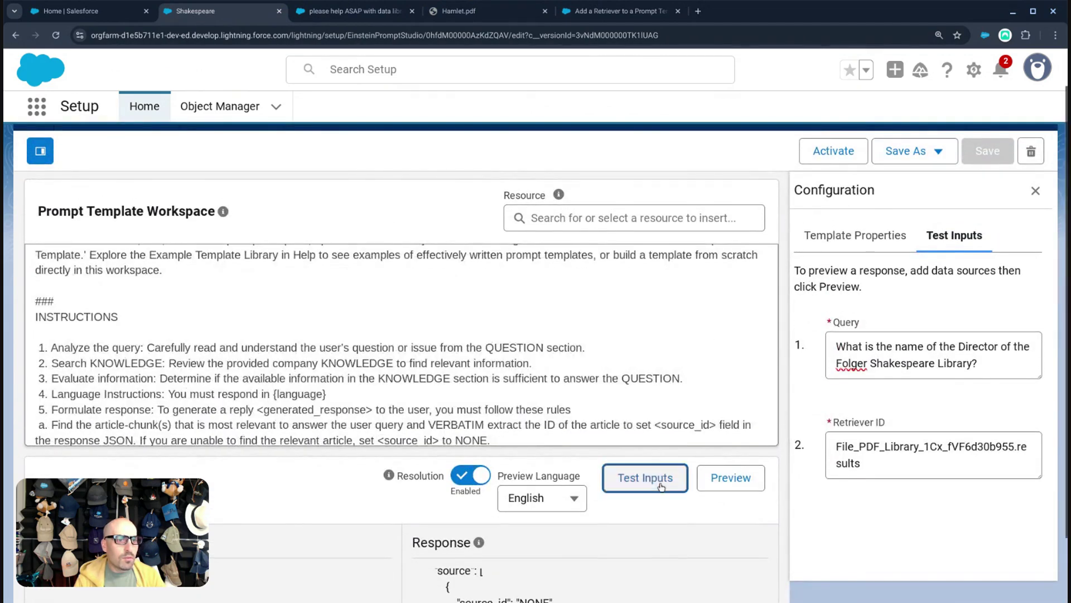
left_click(720, 483)
scroll(624, 501, "down", 2)
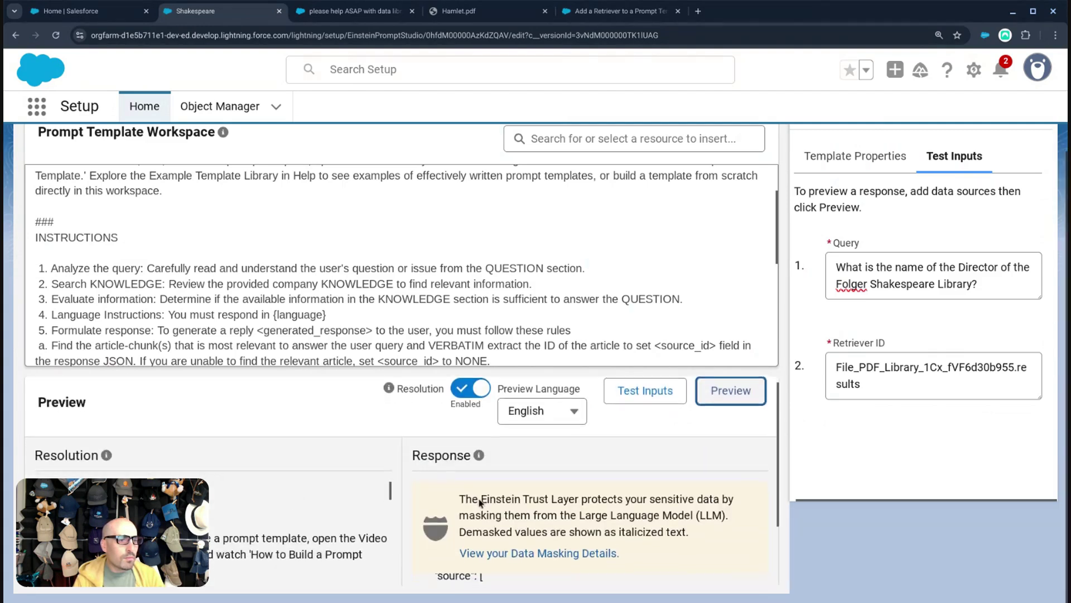
scroll(415, 501, "down", 2)
scroll(481, 505, "up", 1)
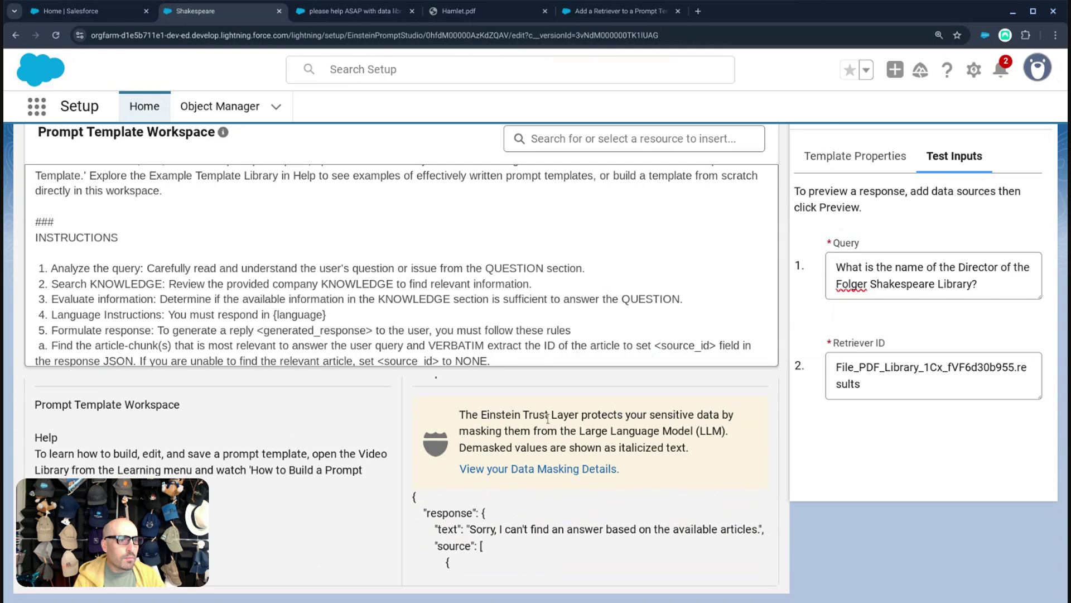
scroll(505, 468, "up", 1)
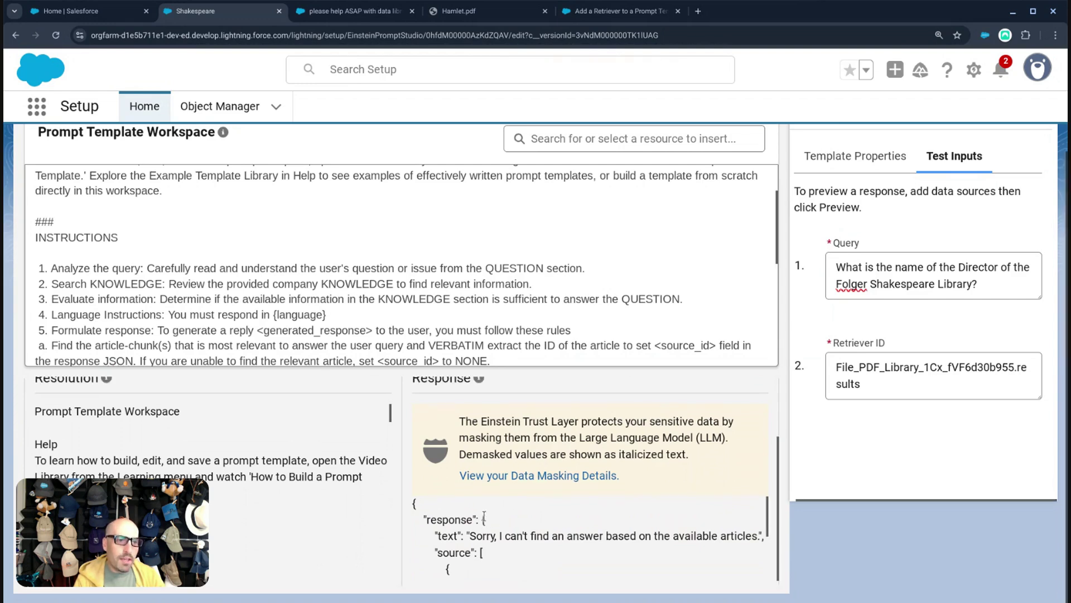
scroll(558, 542, "down", 1)
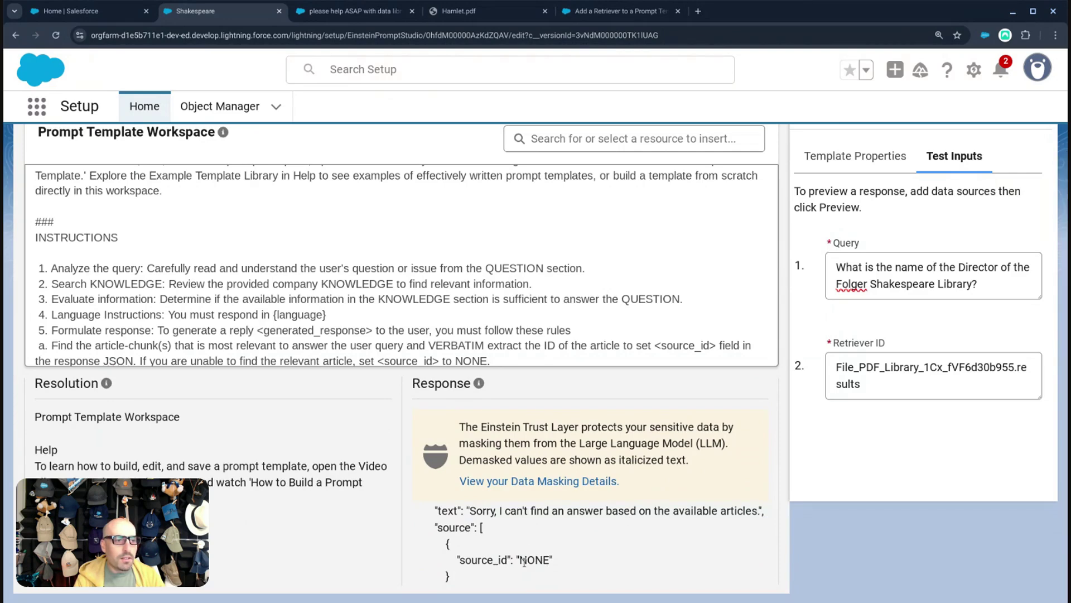
Examine the resolved prompt in the preview, from its instructions through the text retrieved under KNOWLEDGE
scroll(174, 474, "down", 3)
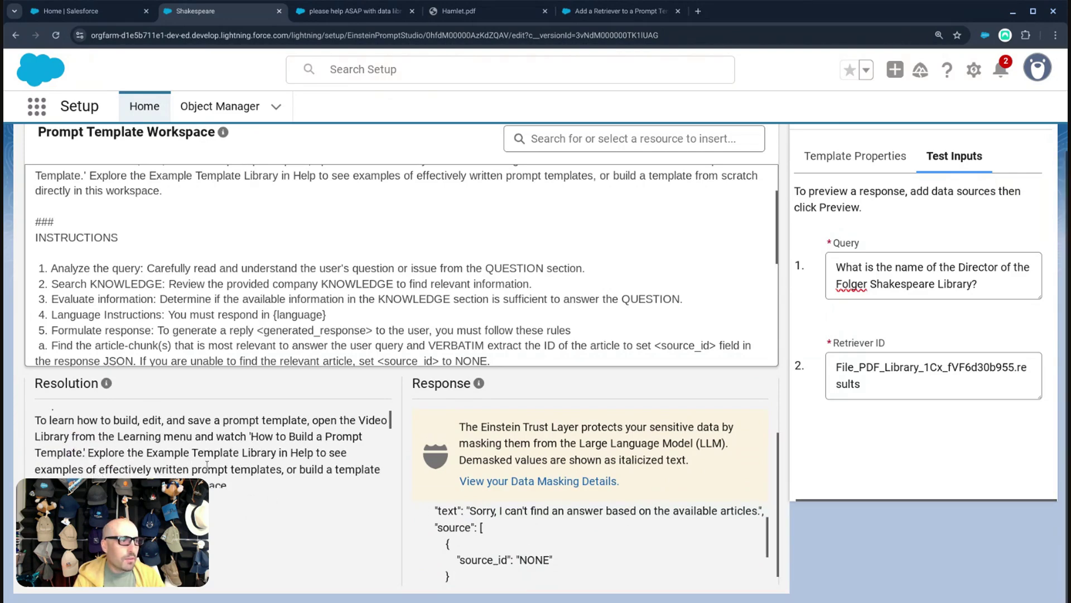
scroll(185, 458, "up", 1)
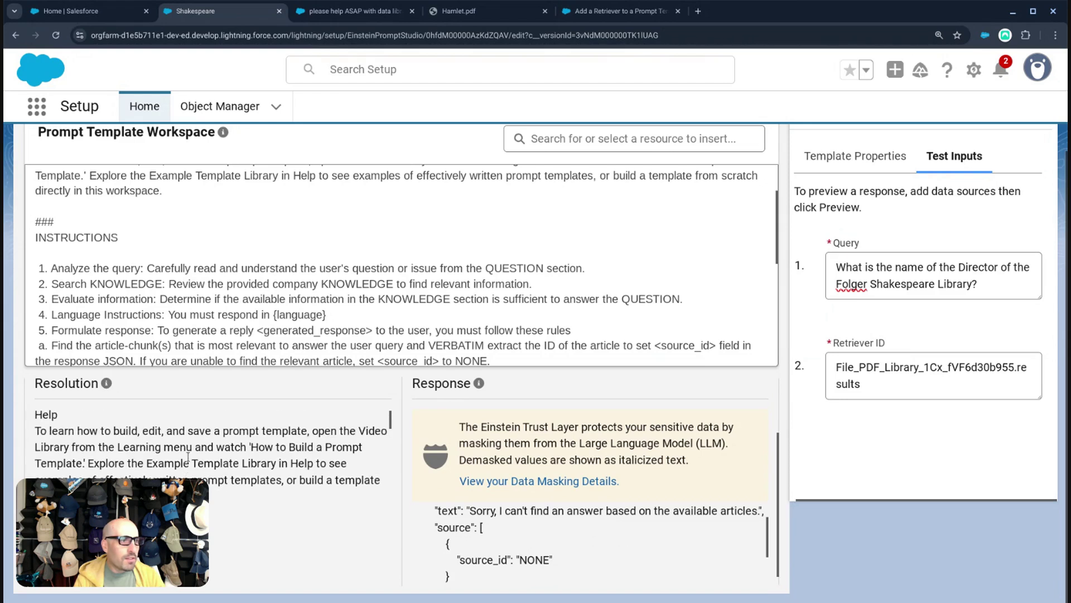
scroll(148, 457, "down", 2)
scroll(146, 458, "down", 6)
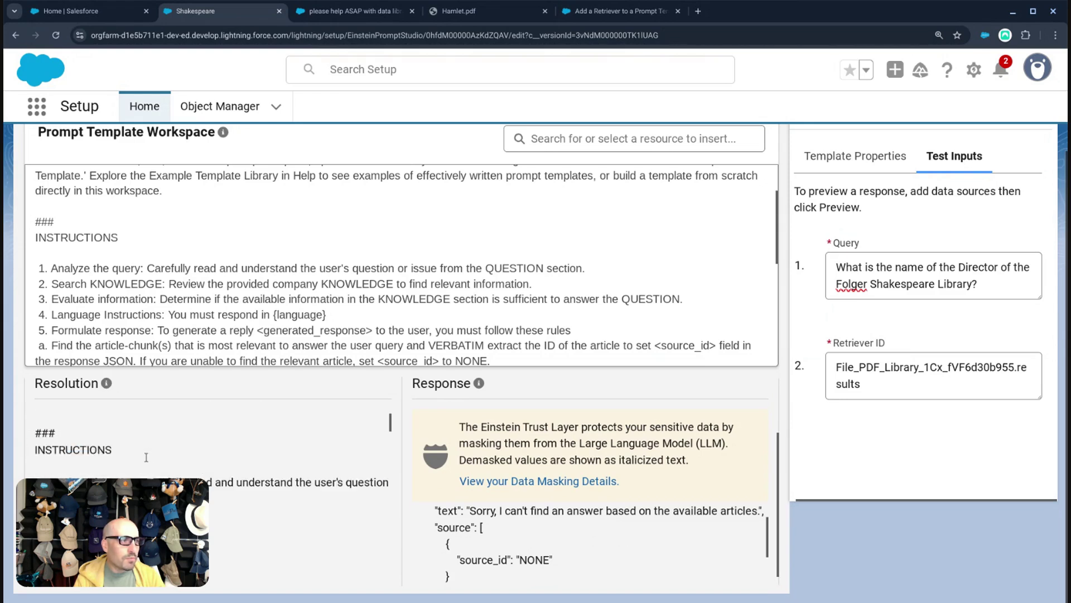
scroll(143, 458, "down", 6)
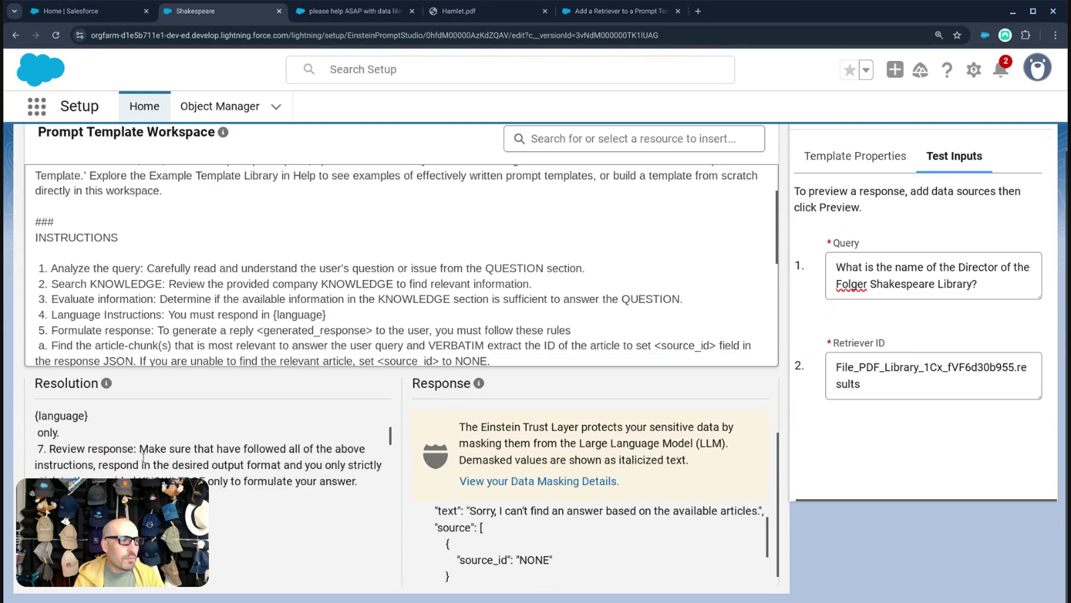
scroll(143, 457, "up", 1)
scroll(143, 457, "up", 5)
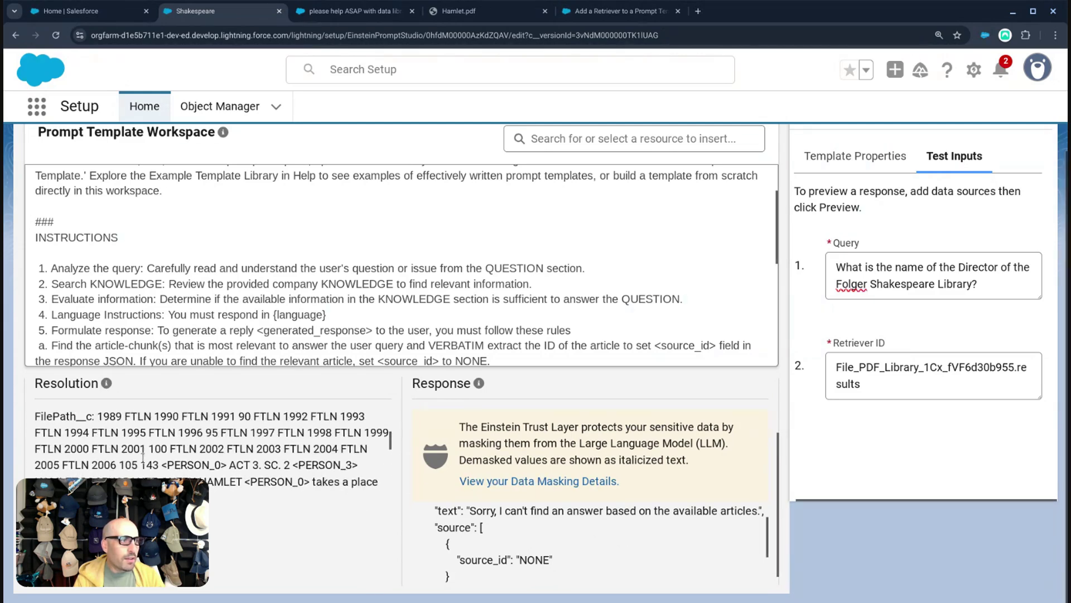
scroll(103, 465, "down", 1)
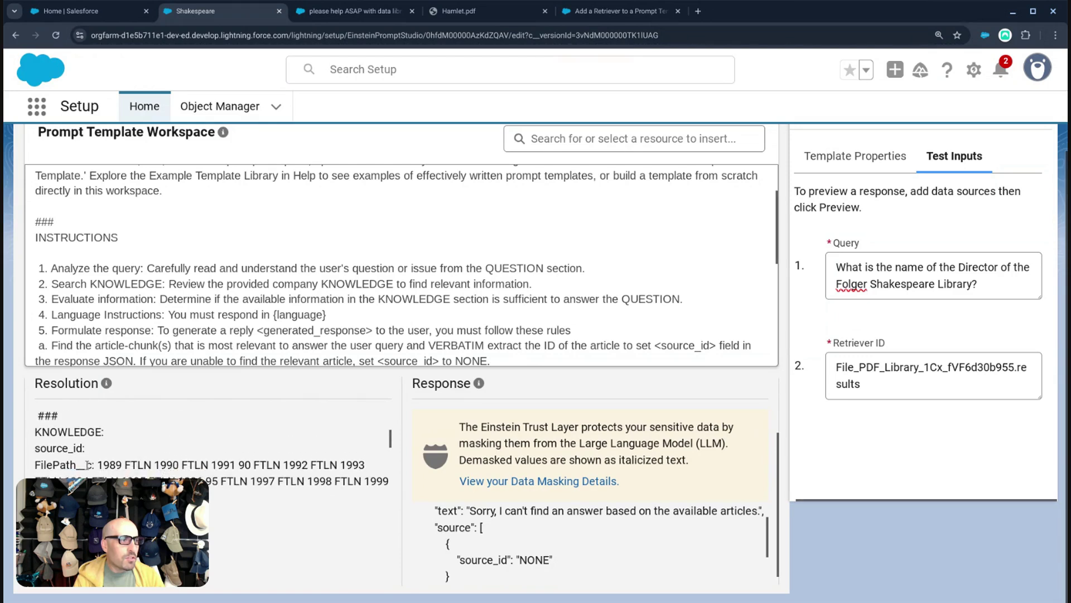
scroll(62, 450, "up", 1)
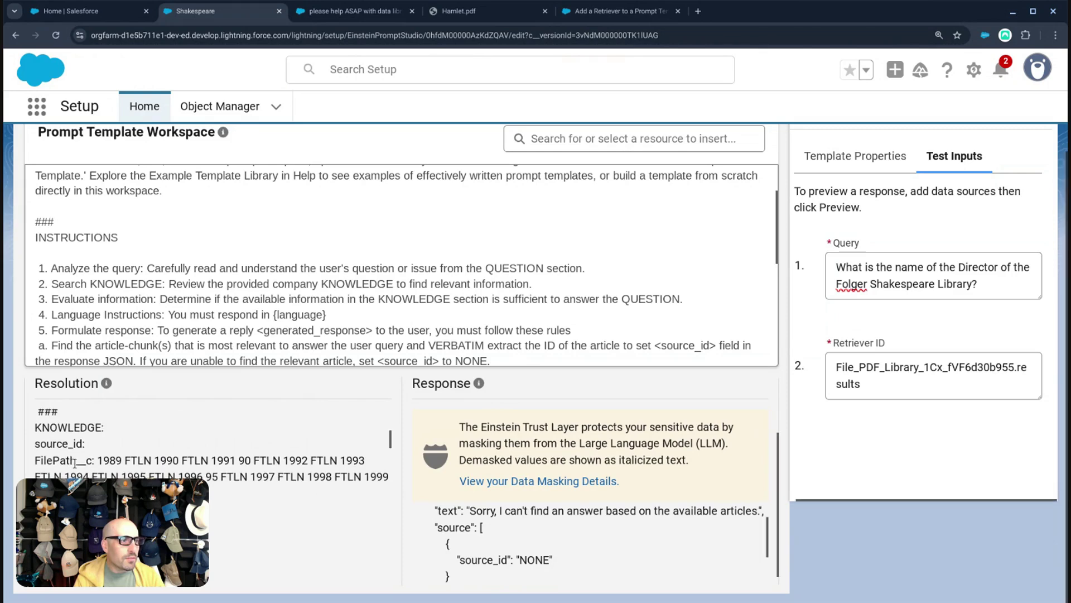
scroll(79, 472, "down", 5)
scroll(75, 463, "down", 3)
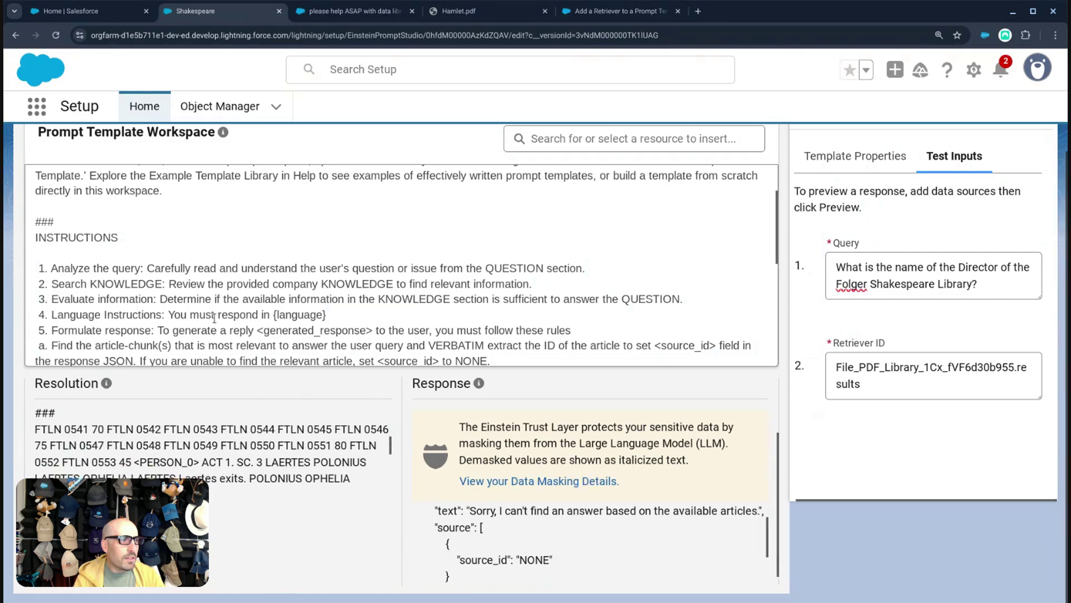
Compare the template's KNOWLEDGE and QUESTION merge fields with the retrieved chunks and question in the resolved prompt
scroll(211, 321, "down", 5)
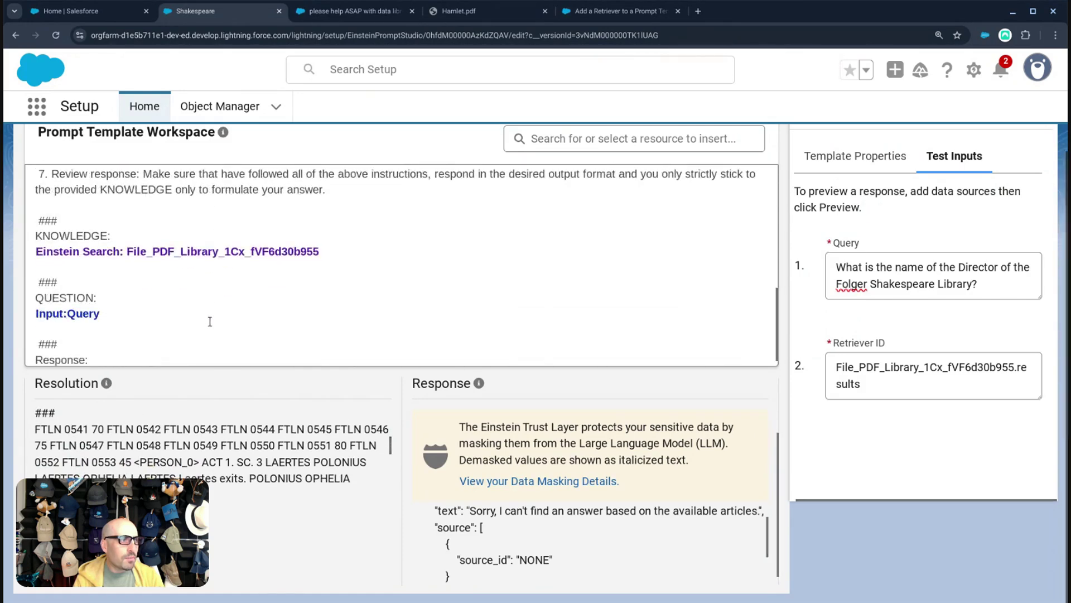
scroll(152, 444, "up", 10)
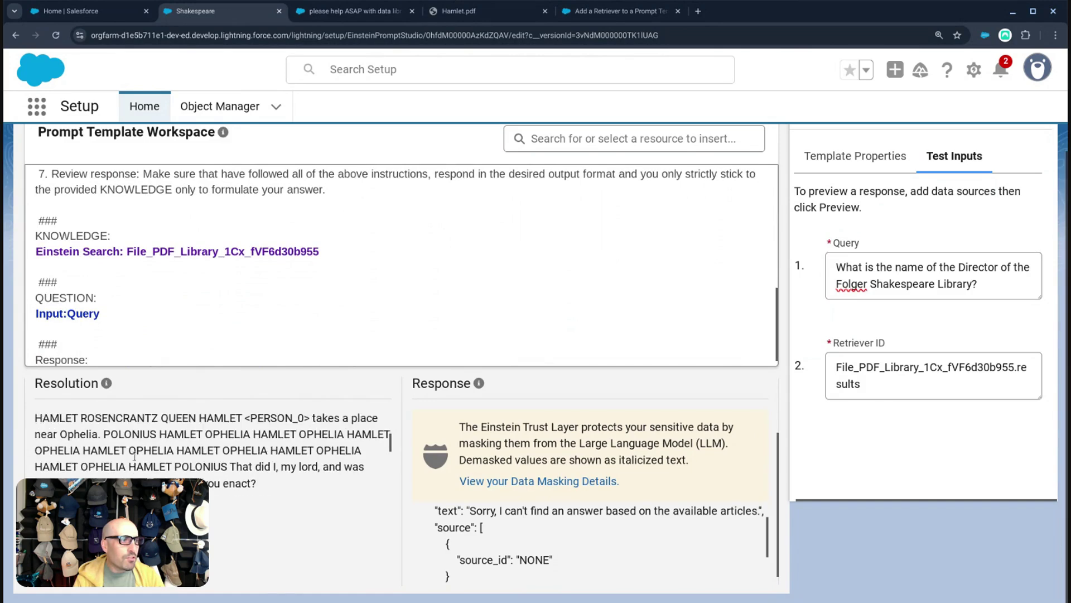
scroll(134, 456, "up", 2)
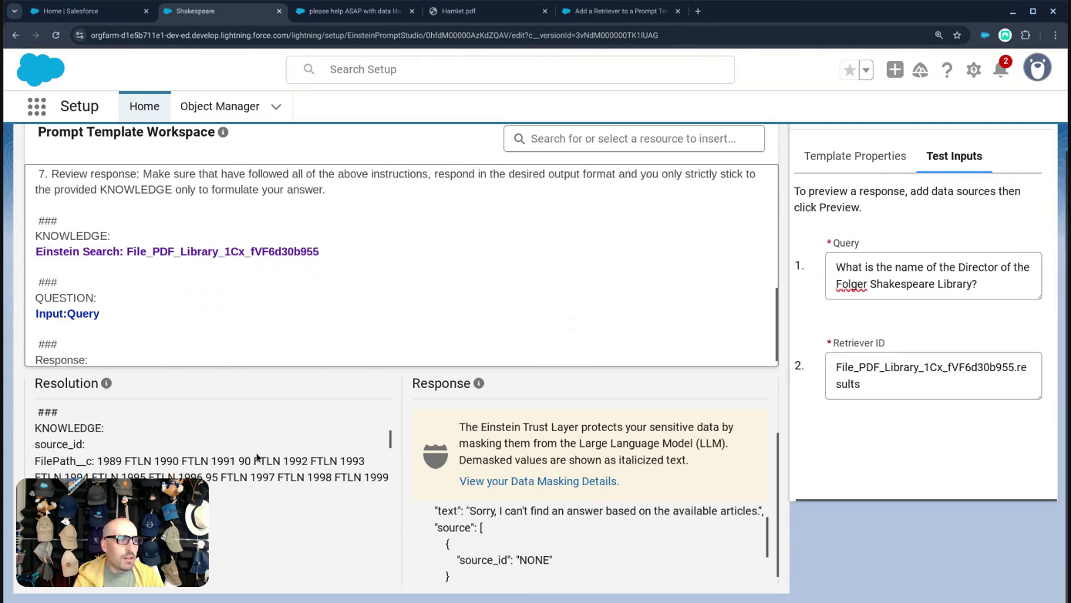
scroll(251, 455, "down", 5)
scroll(244, 459, "down", 8)
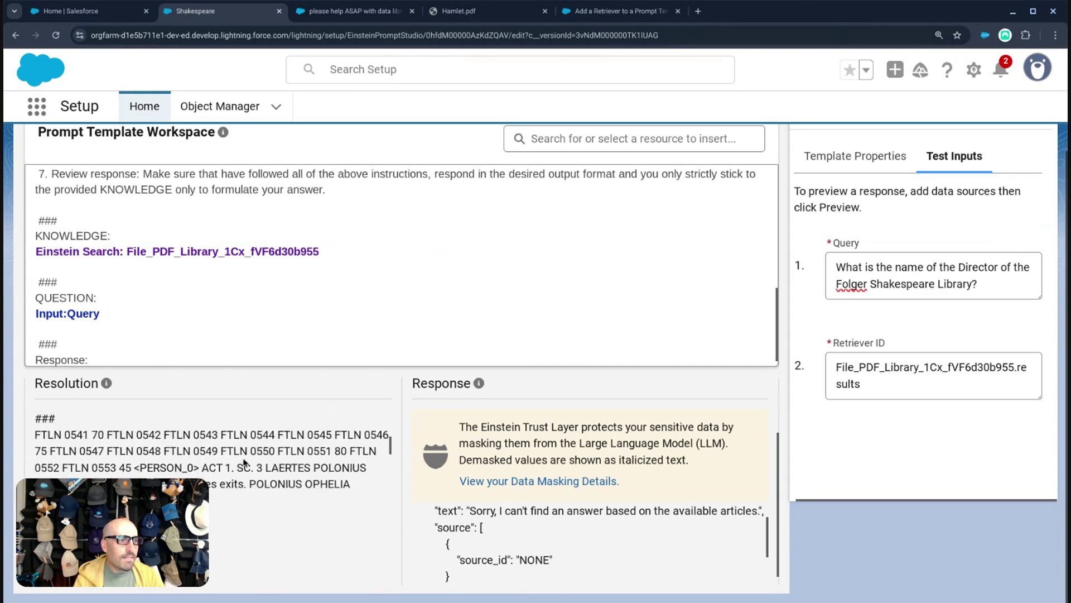
scroll(241, 459, "down", 10)
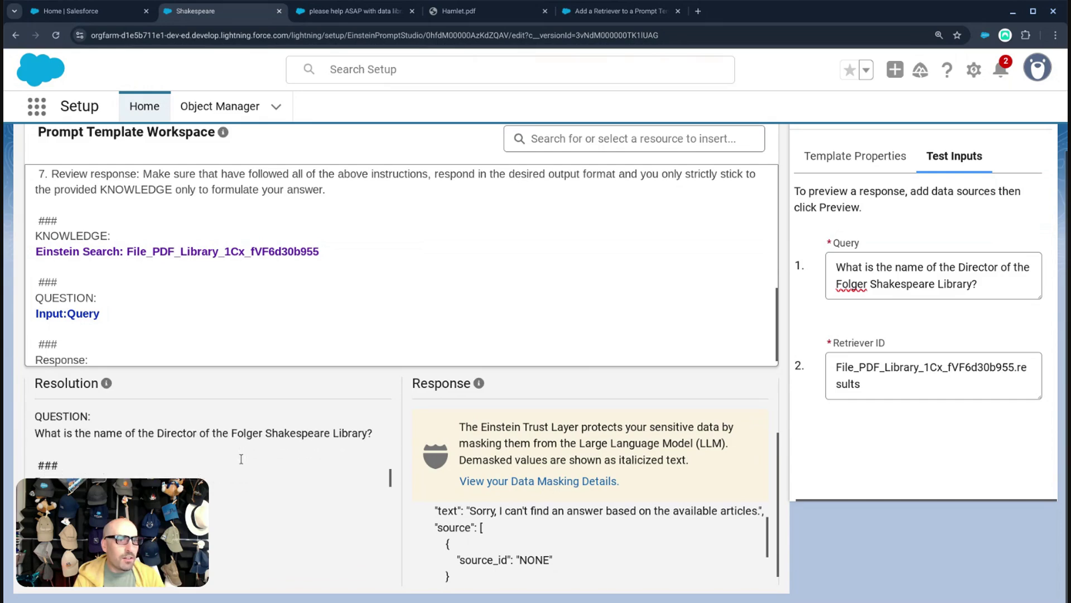
Activate Version 1 of the Shakespeare prompt template and dismiss the notification
scroll(770, 299, "up", 10)
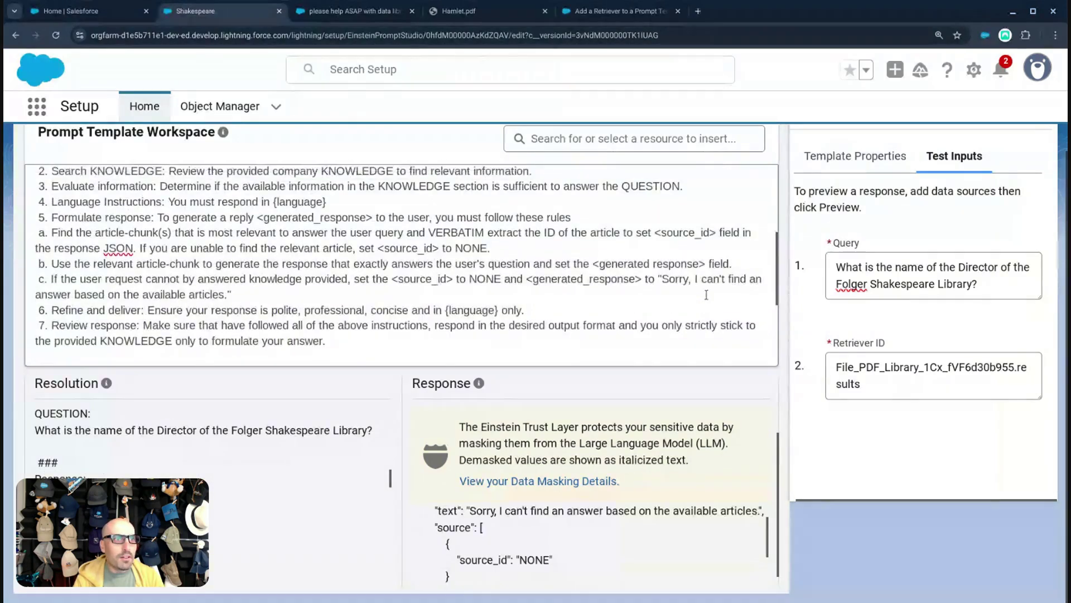
scroll(801, 279, "up", 2)
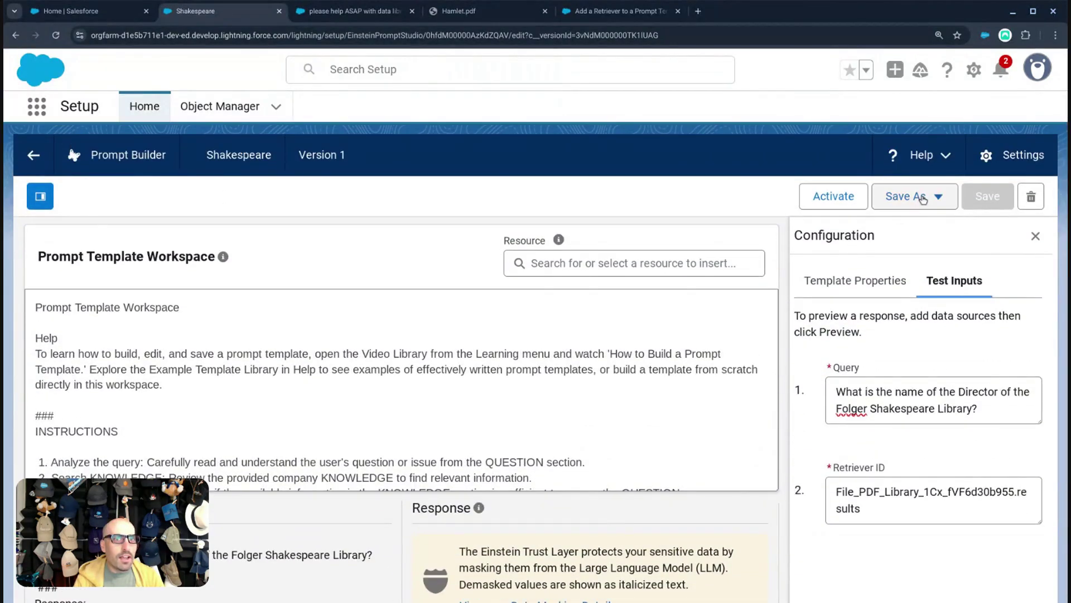
left_click(837, 198)
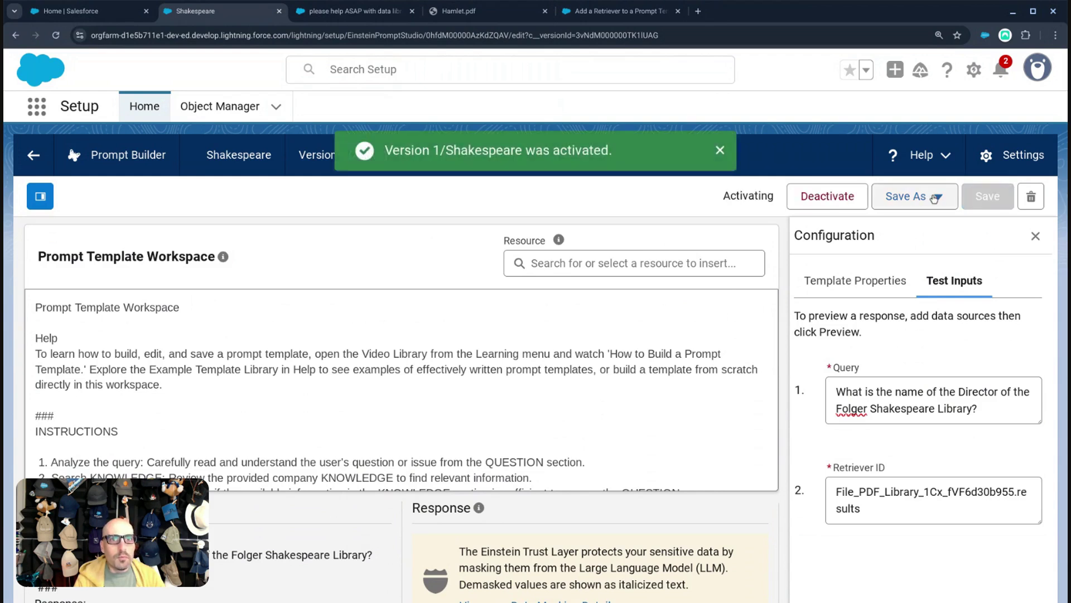
left_click(720, 150)
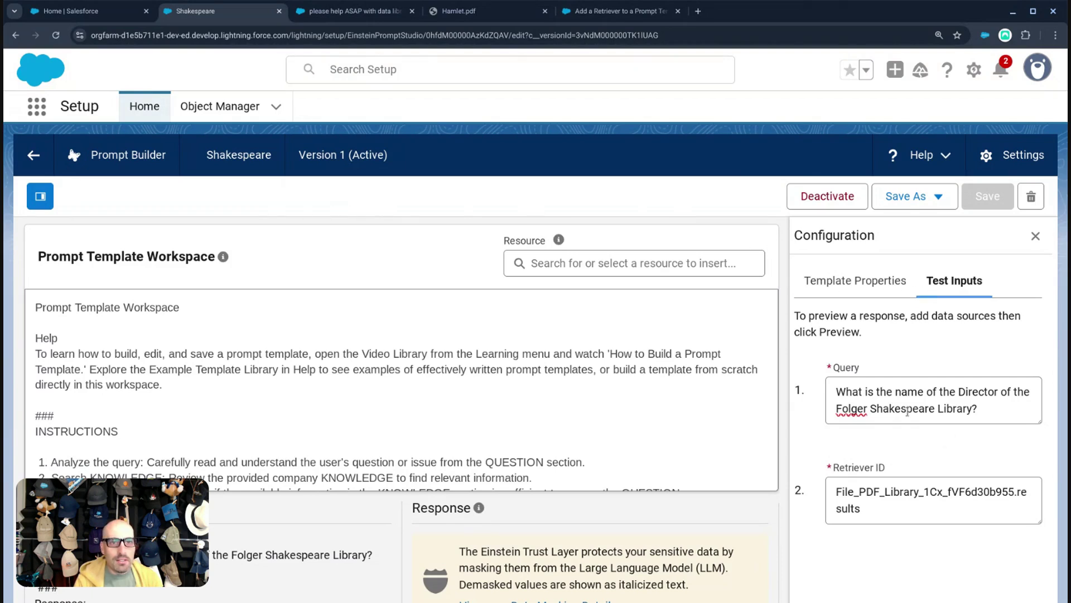
Examine the template's model type, selected model and Model Limitations in the template properties
left_click(870, 282)
scroll(874, 353, "down", 3)
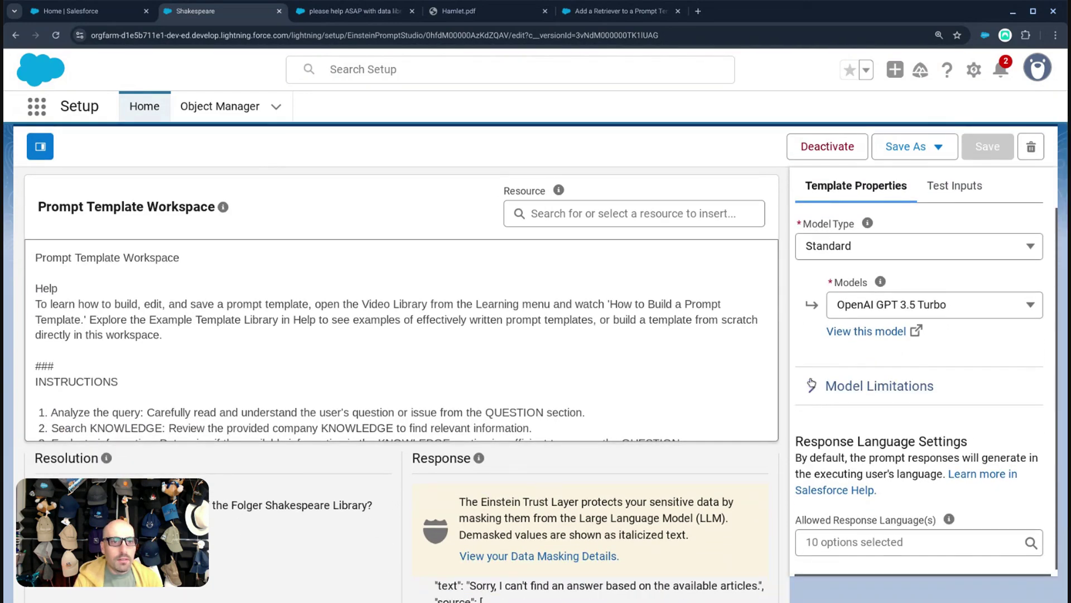
left_click(810, 391)
scroll(837, 390, "down", 3)
scroll(858, 400, "down", 2)
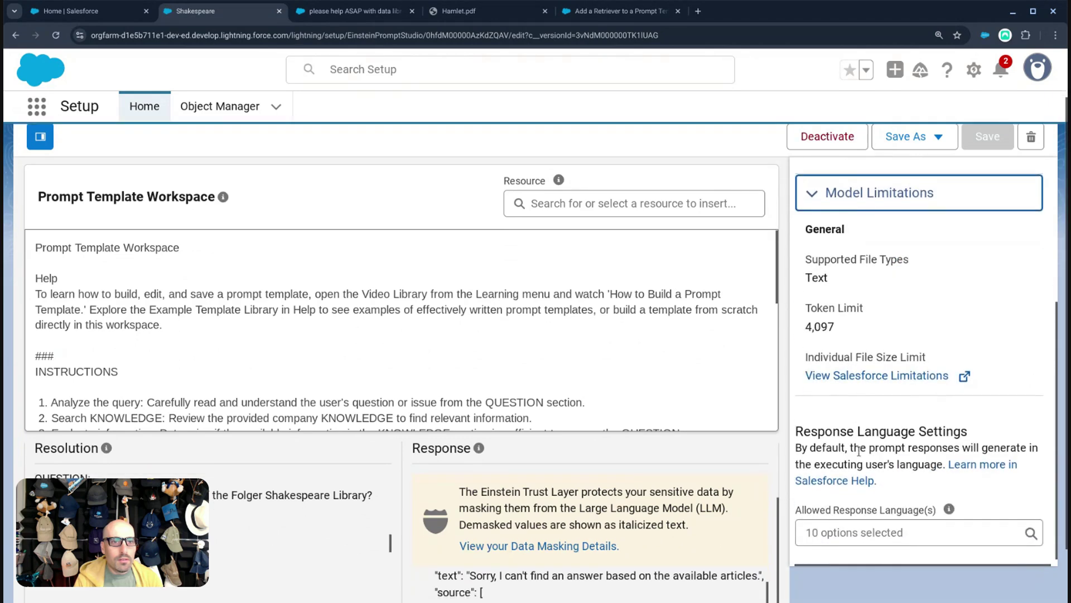
scroll(841, 255, "up", 3)
left_click(841, 255)
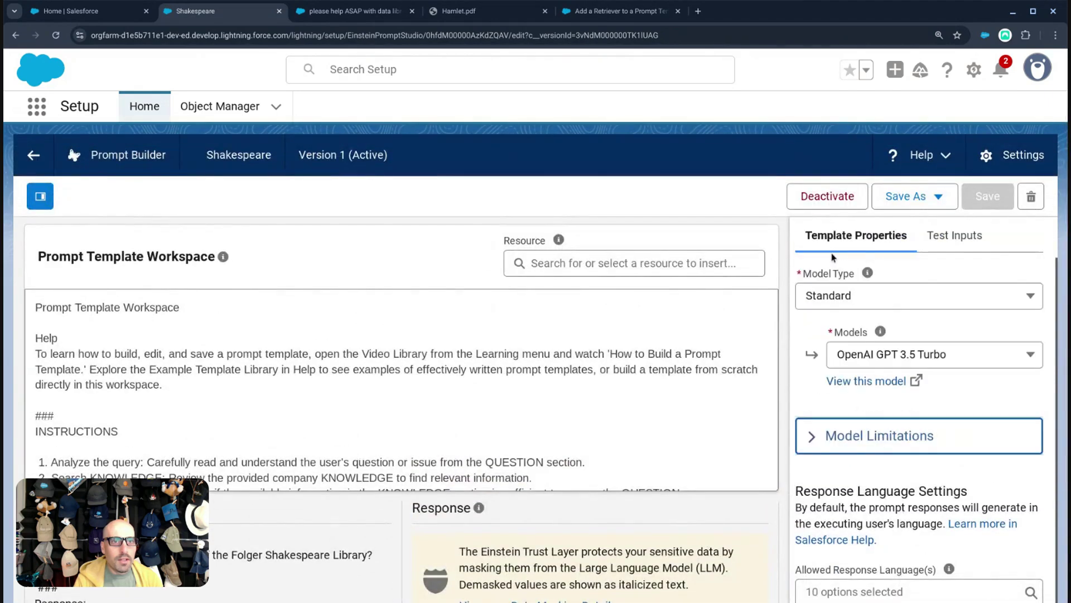
Return to the test inputs and compare the Retriever ID with the Einstein Search merge field under KNOWLEDGE
left_click(952, 245)
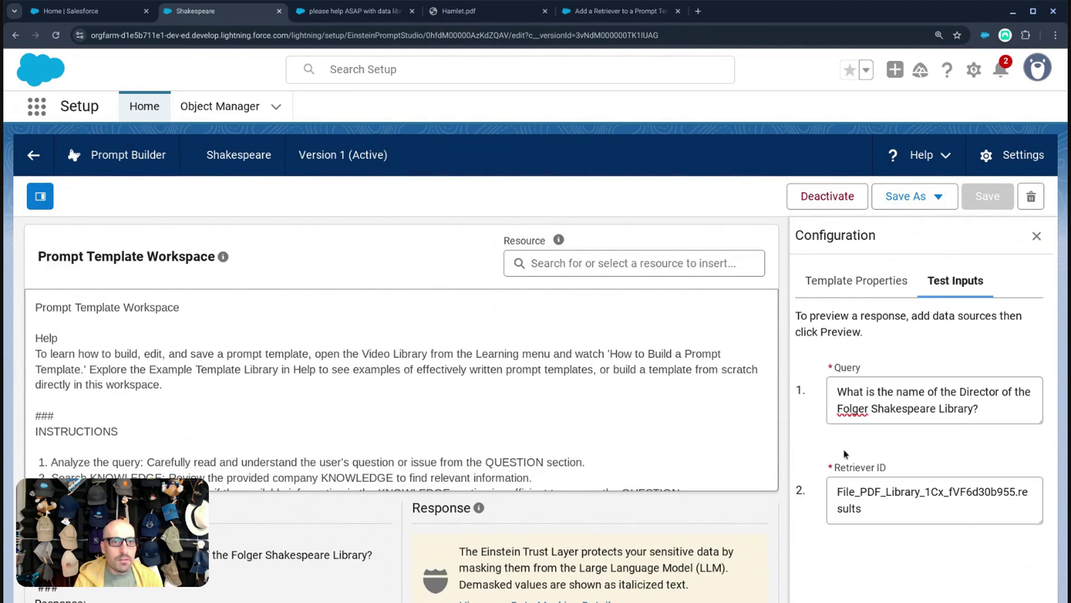
triple_click(842, 470)
left_click(864, 468)
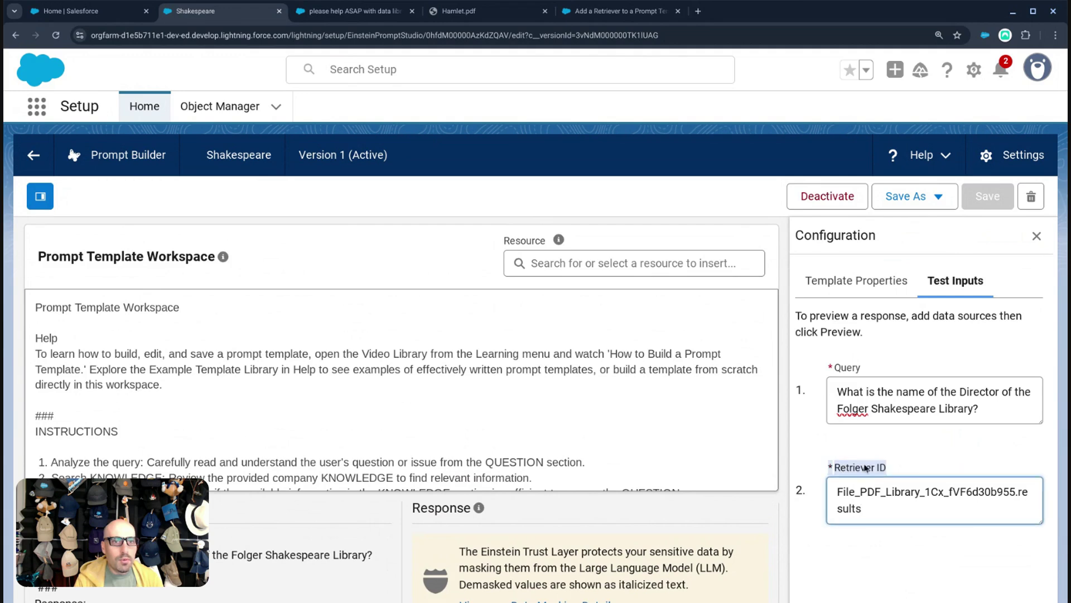
scroll(860, 459, "down", 1)
scroll(557, 367, "down", 3)
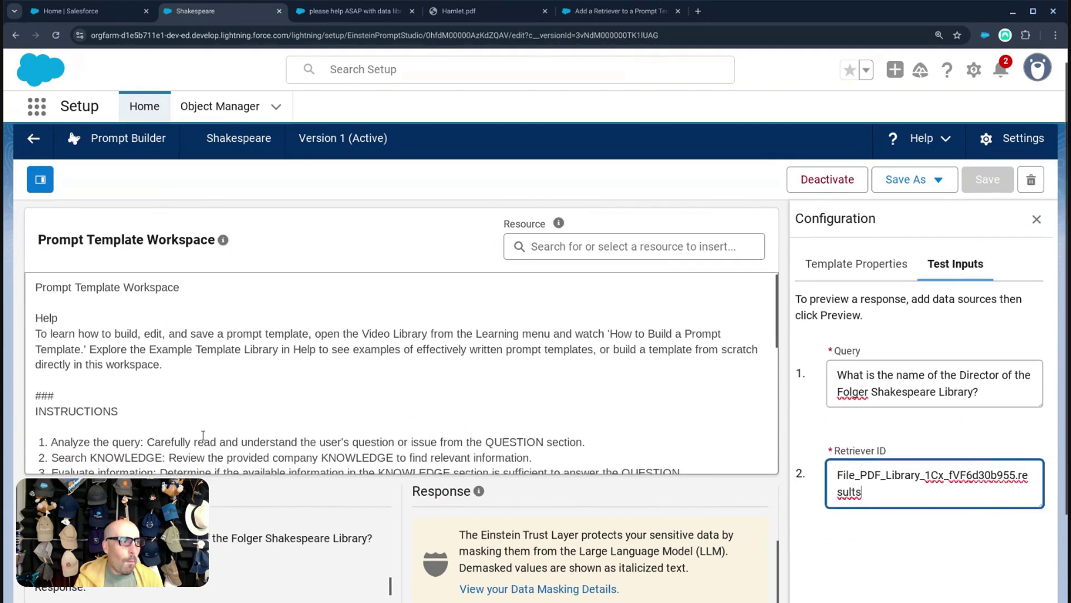
scroll(219, 374, "up", 3)
scroll(292, 225, "up", 1)
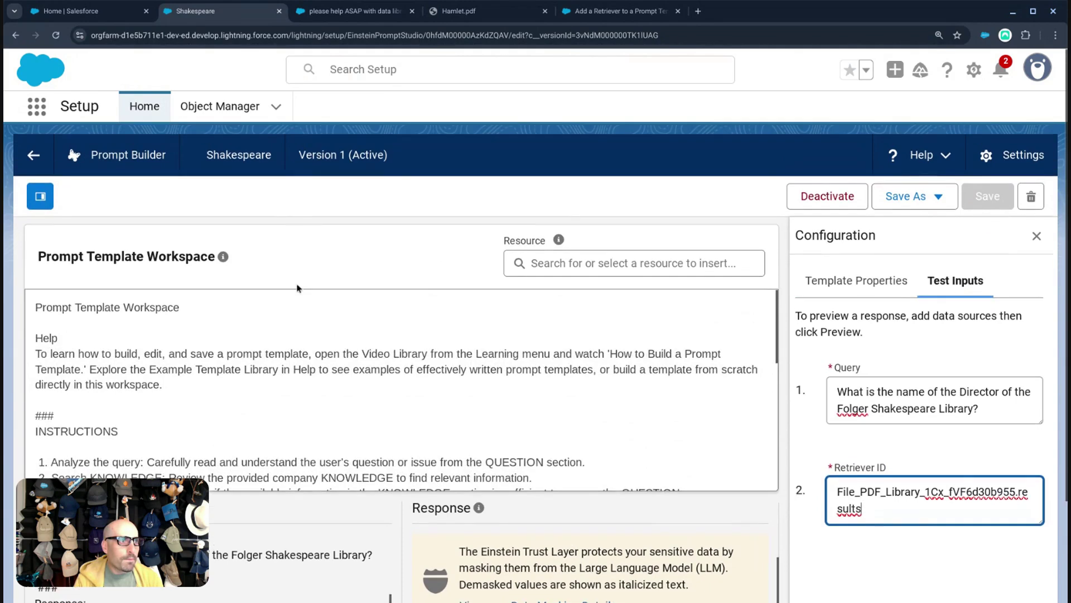
scroll(279, 357, "down", 6)
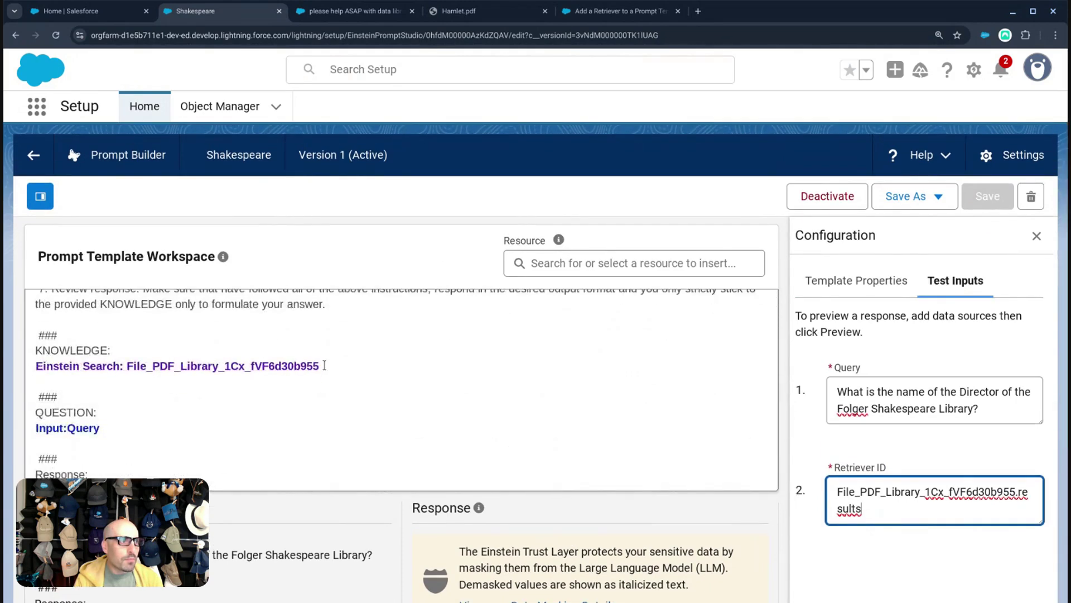
Open the configuration of the Einstein Search merge field under KNOWLEDGE and clear the retriever's Search Text, Hamlet
left_click(288, 367)
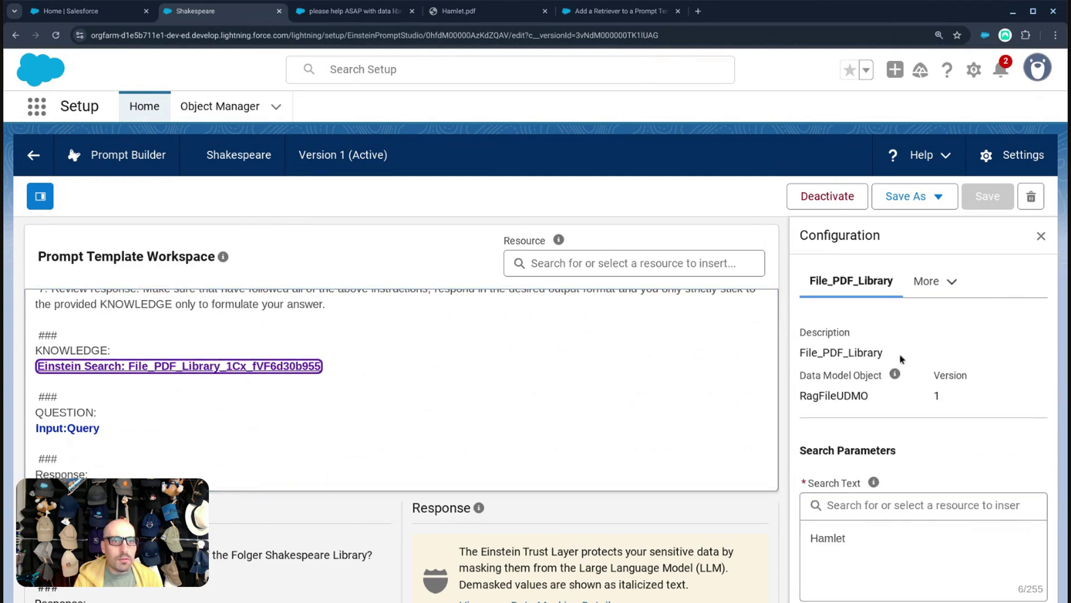
scroll(848, 357, "down", 3)
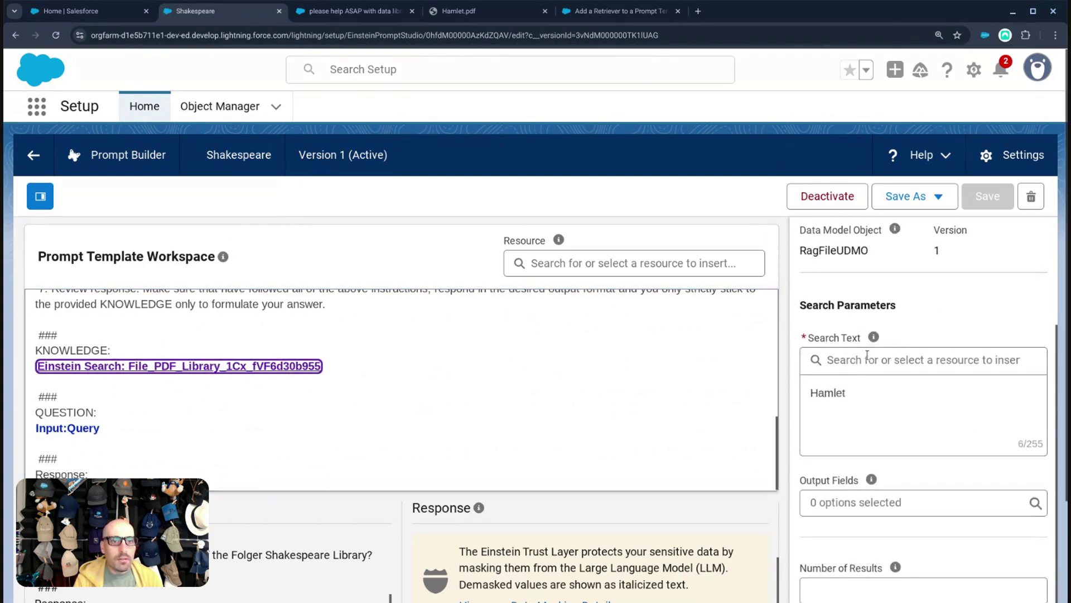
mouse_move(875, 337)
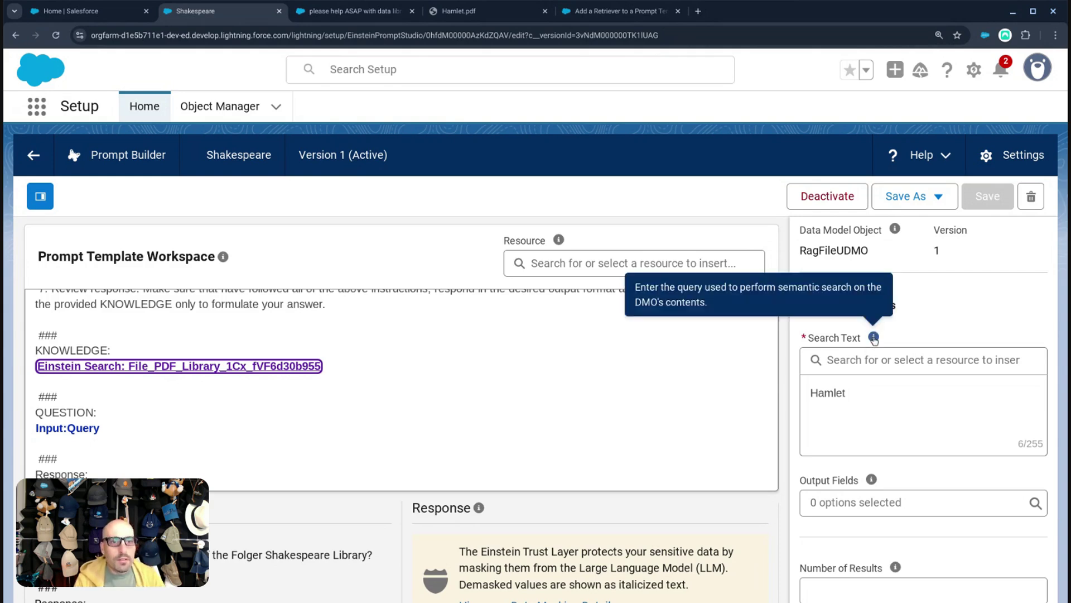
scroll(868, 357, "down", 1)
left_click_drag(863, 366, 792, 366)
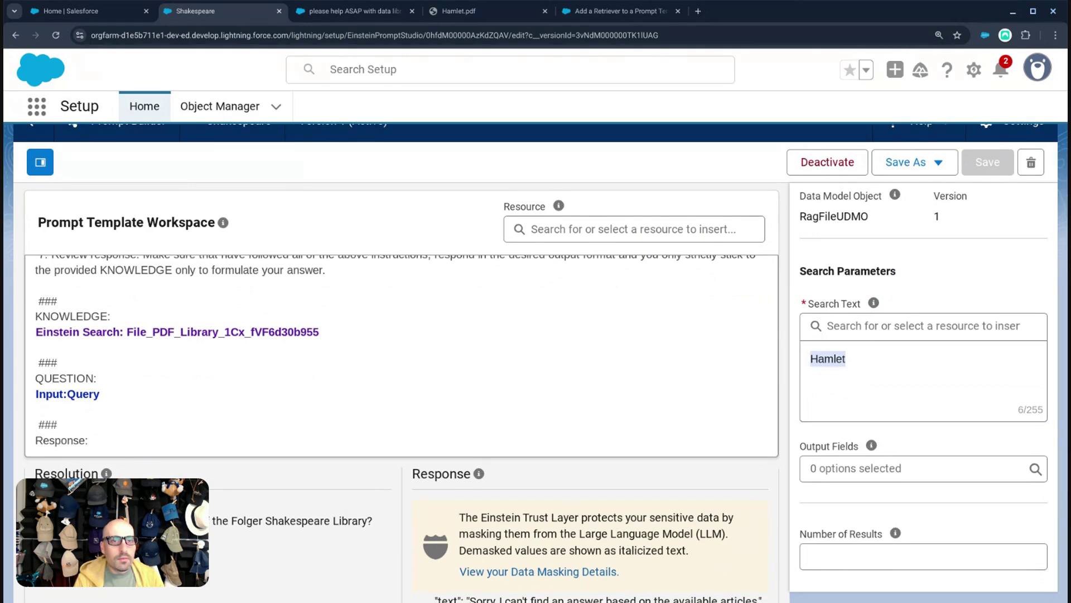
key("BackSpace")
left_click(869, 325)
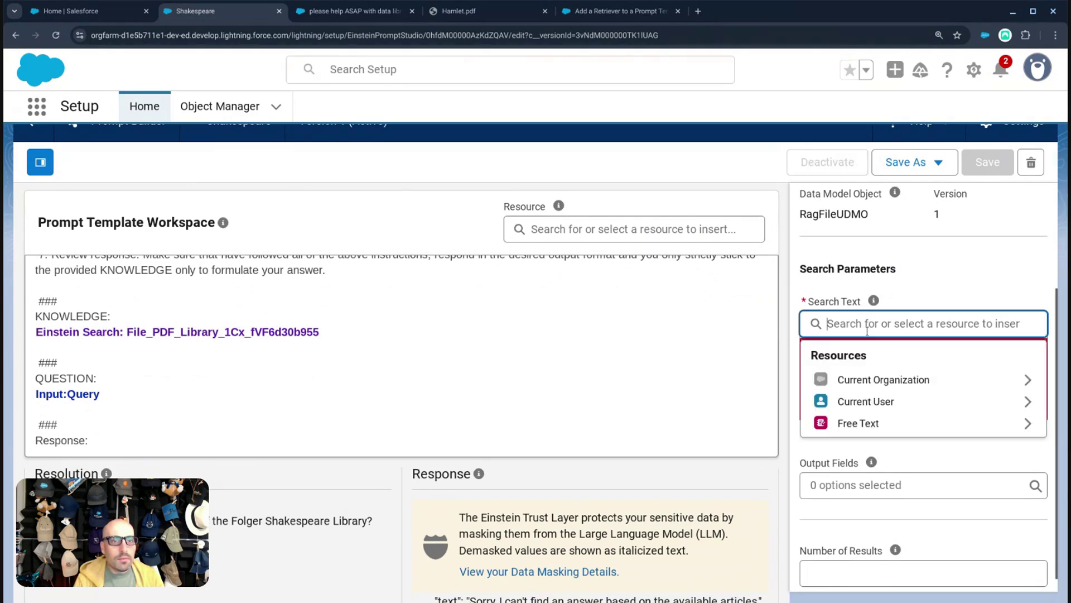
left_click(878, 412)
left_click(858, 386)
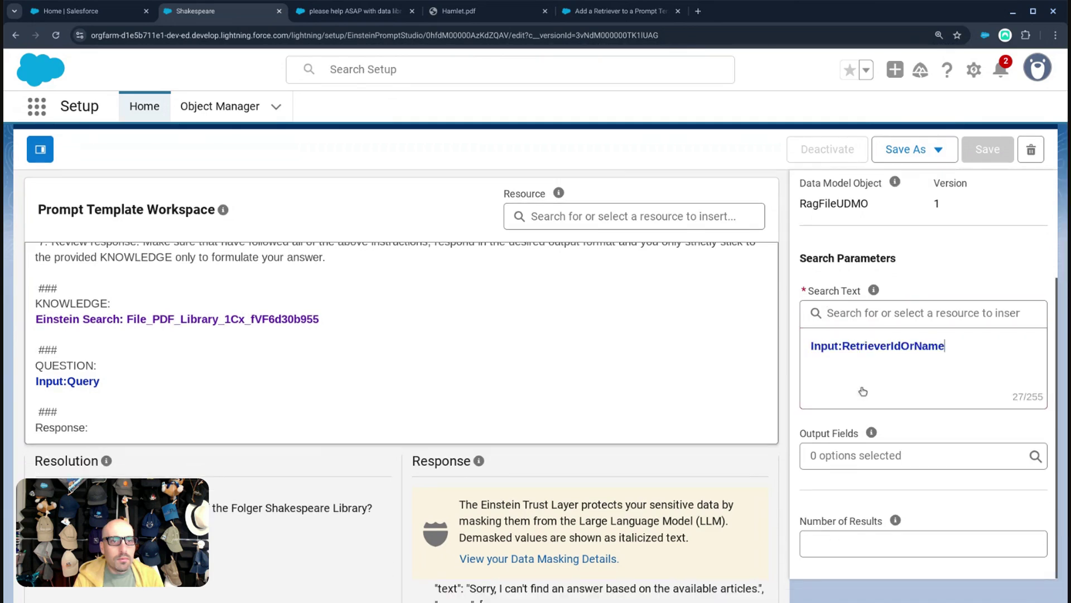
left_click(933, 322)
left_click(875, 412)
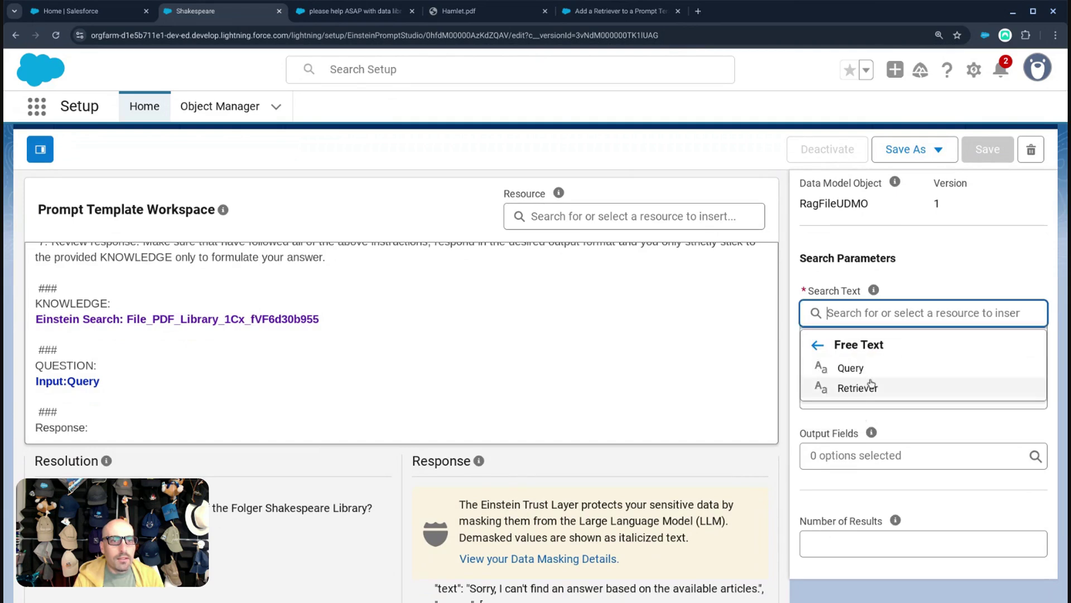
left_click(902, 369)
triple_click(1035, 346)
key("BackSpace")
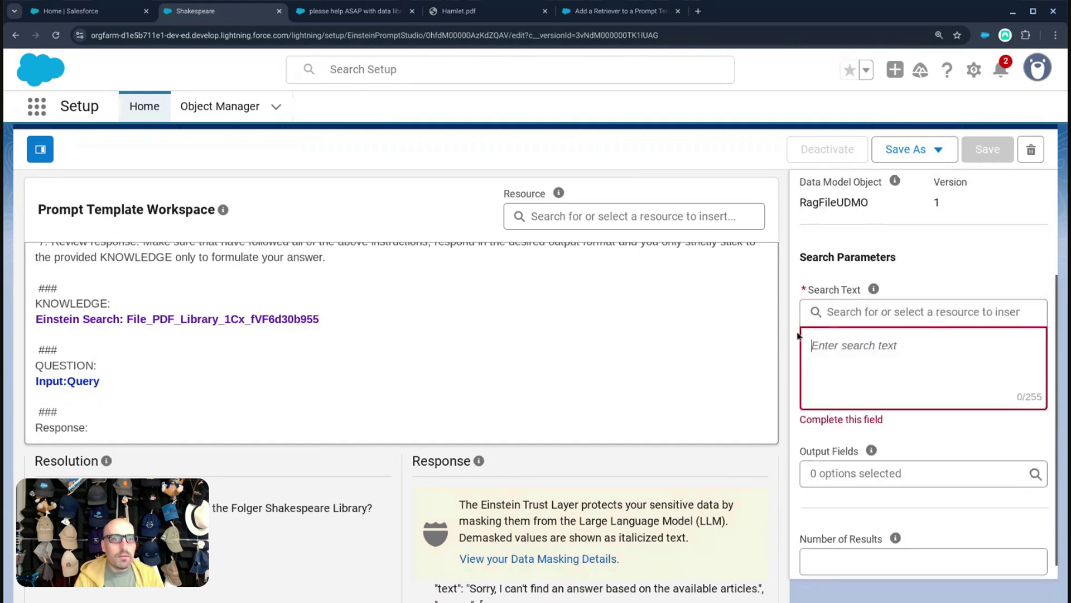
Set the retriever's Search Text to the Free Text resource Query
left_click(893, 313)
left_click(853, 413)
left_click(859, 366)
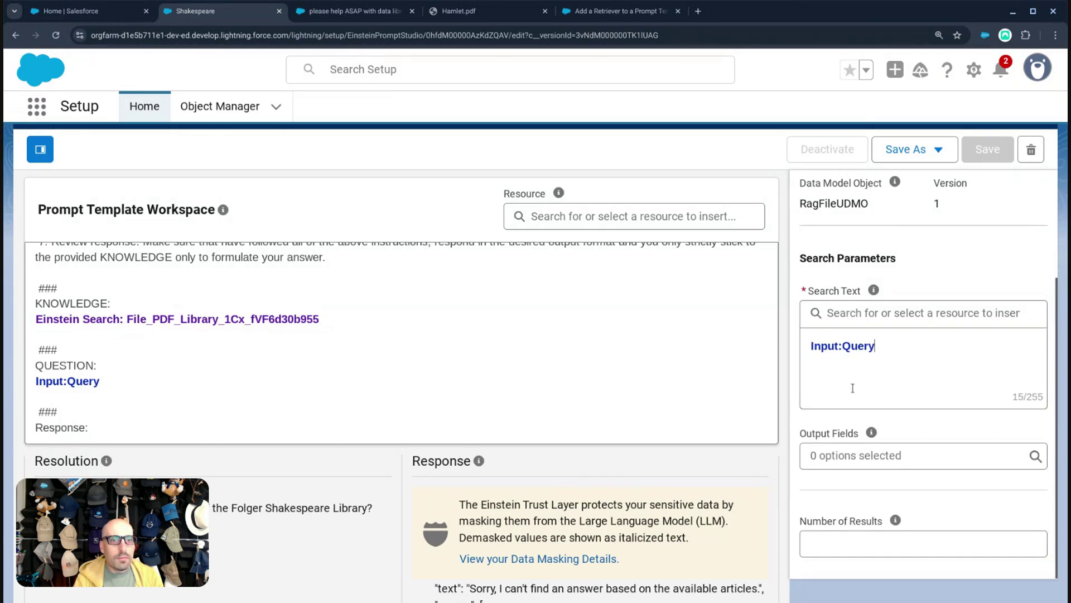
Examine the retriever's Output Fields options, Number of Results, Data Model Object and description
left_click(918, 457)
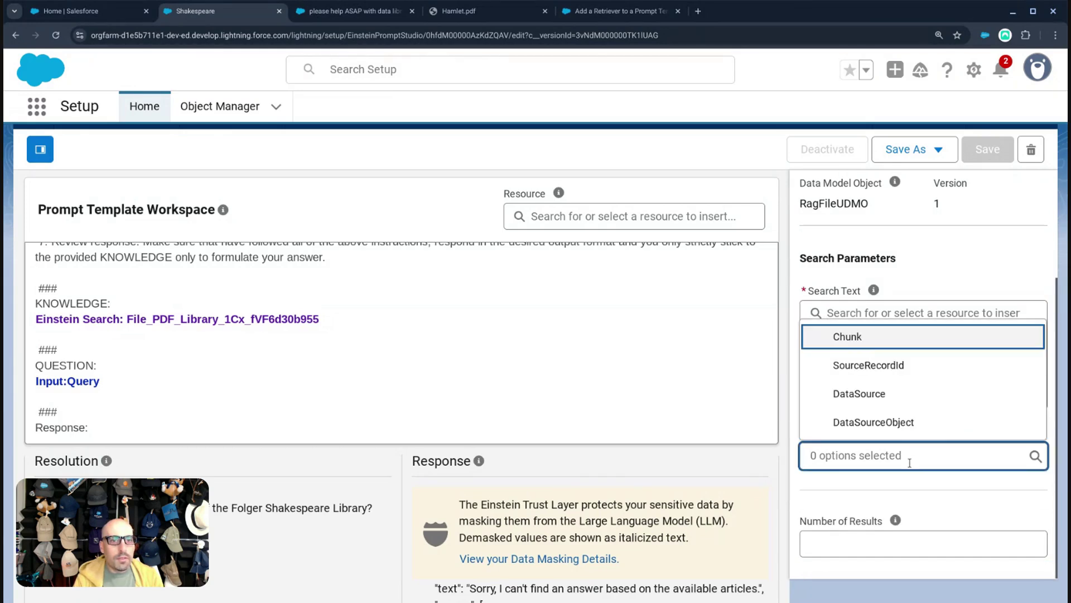
scroll(879, 438, "down", 1)
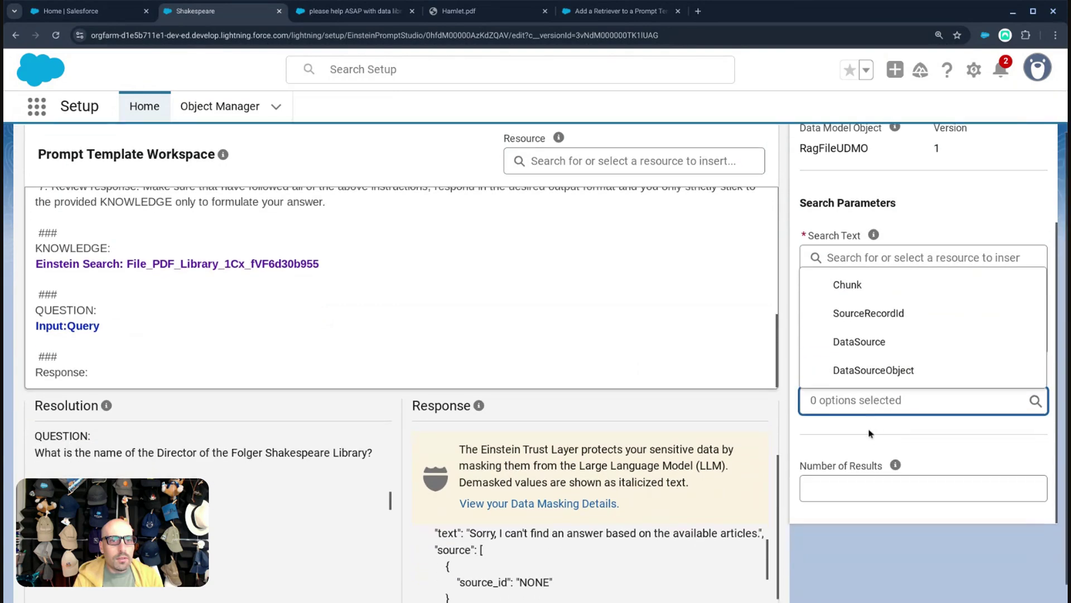
left_click(868, 453)
left_click(874, 483)
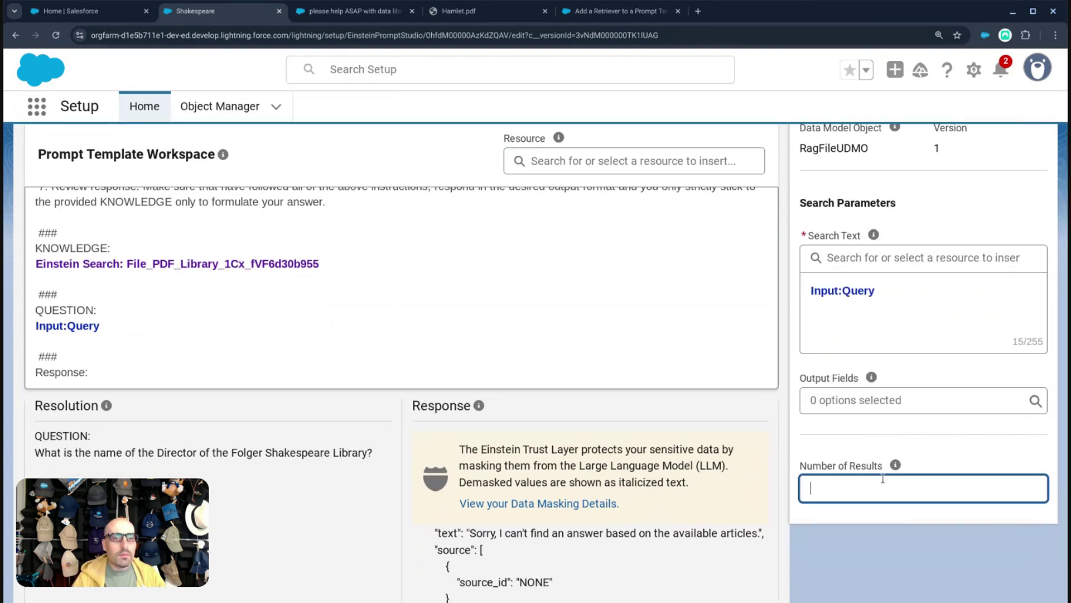
scroll(890, 391, "up", 2)
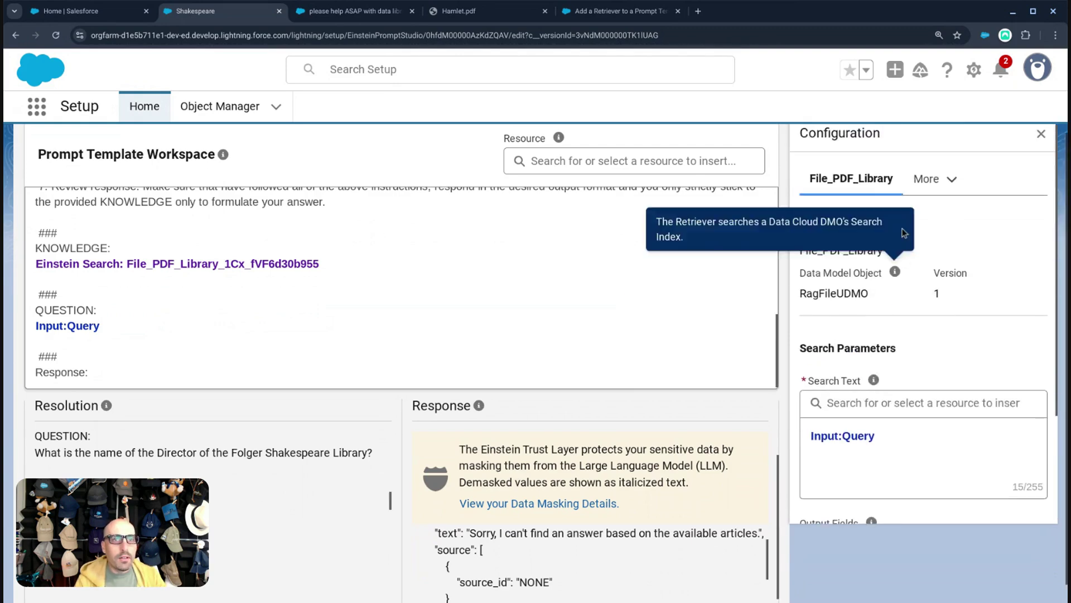
scroll(921, 223, "up", 1)
left_click(920, 226)
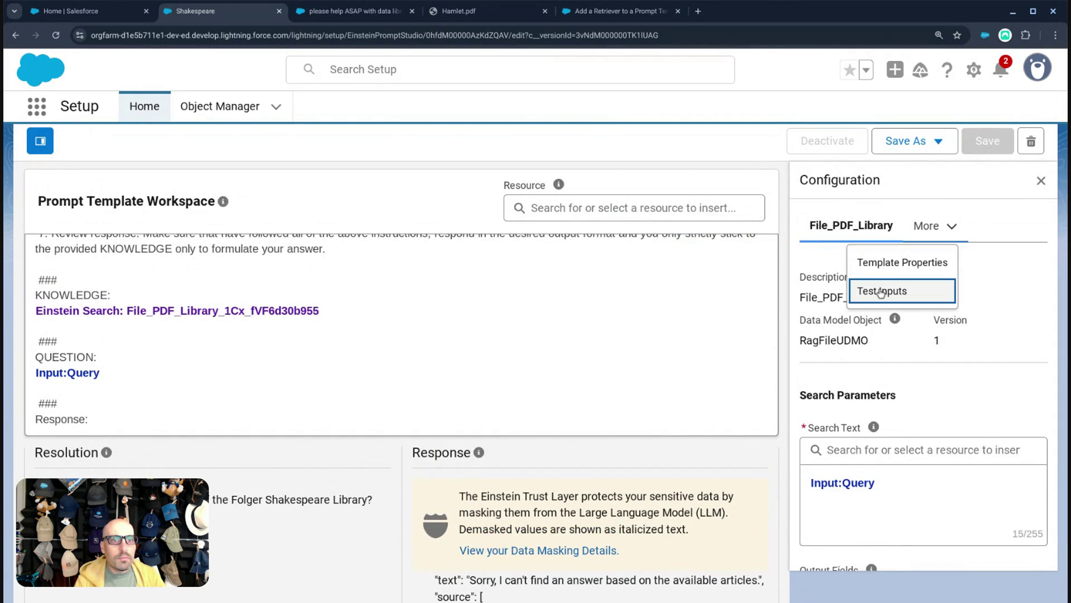
left_click(845, 324)
double_click(836, 296)
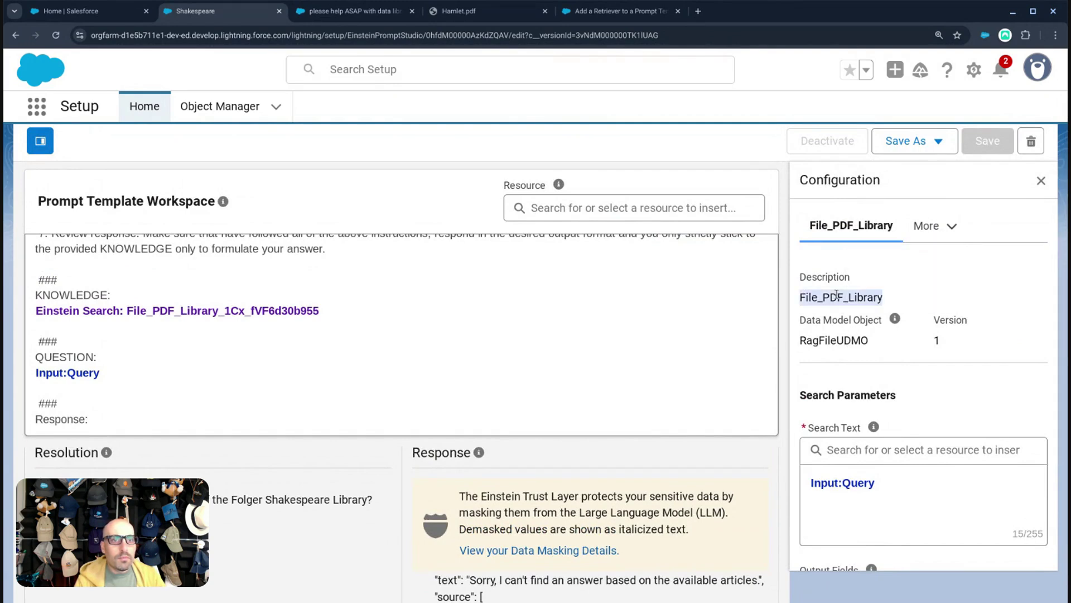
scroll(852, 303, "up", 1)
Go back to the template's test inputs and clear the Retriever ID value
left_click(918, 276)
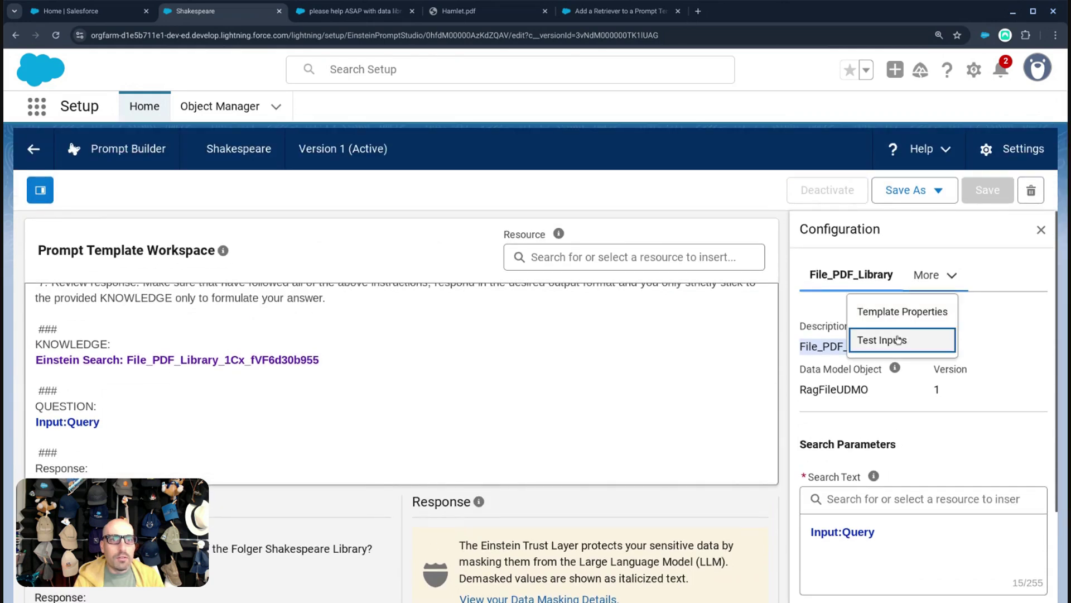
left_click(895, 337)
left_click_drag(883, 496, 784, 458)
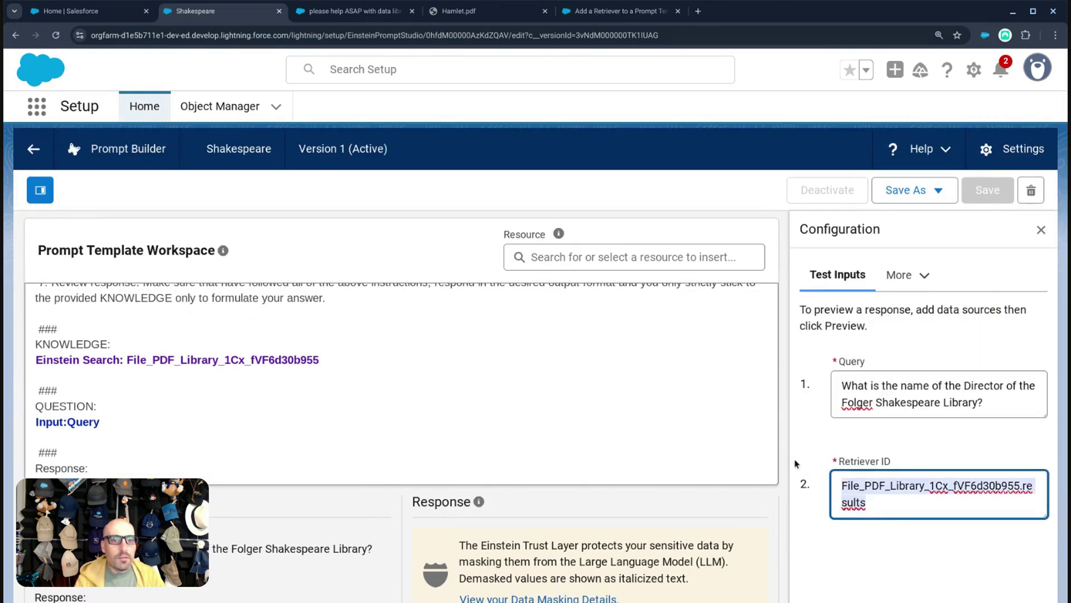
key("BackSpace")
Return from the Add a Retriever help article to Google and search for prompt builder "Retriever ID" salesforce
left_click(614, 11)
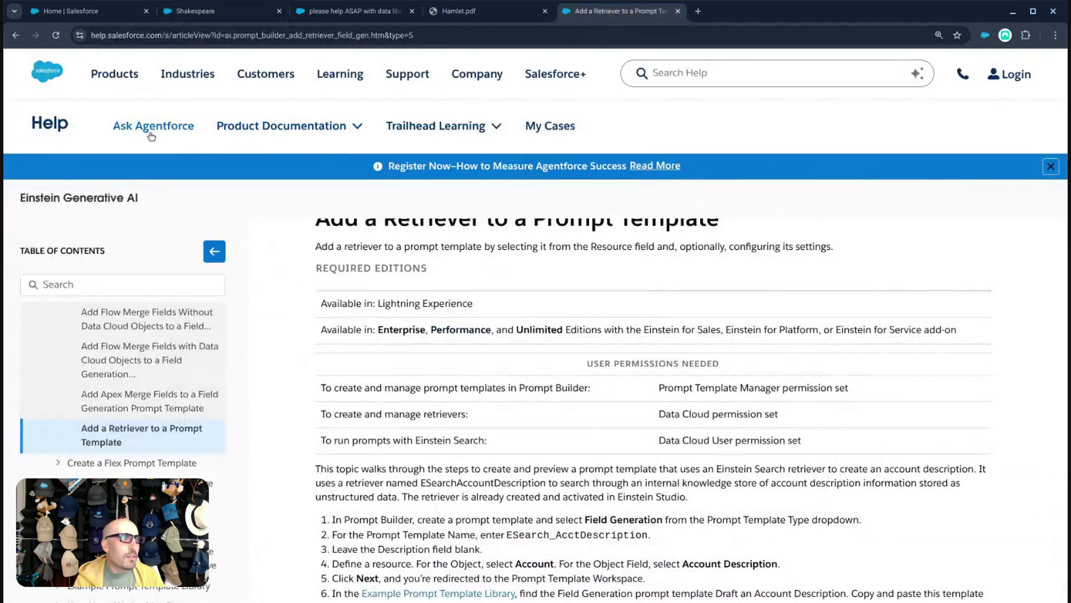
key("alt+Left")
left_click(281, 74)
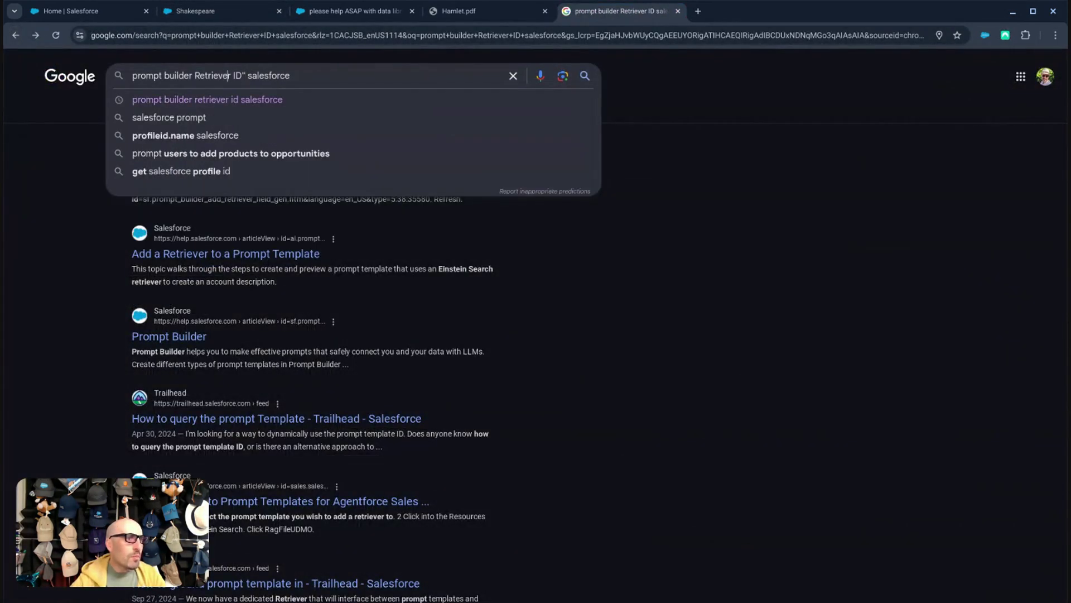
type("\"")
key("Return")
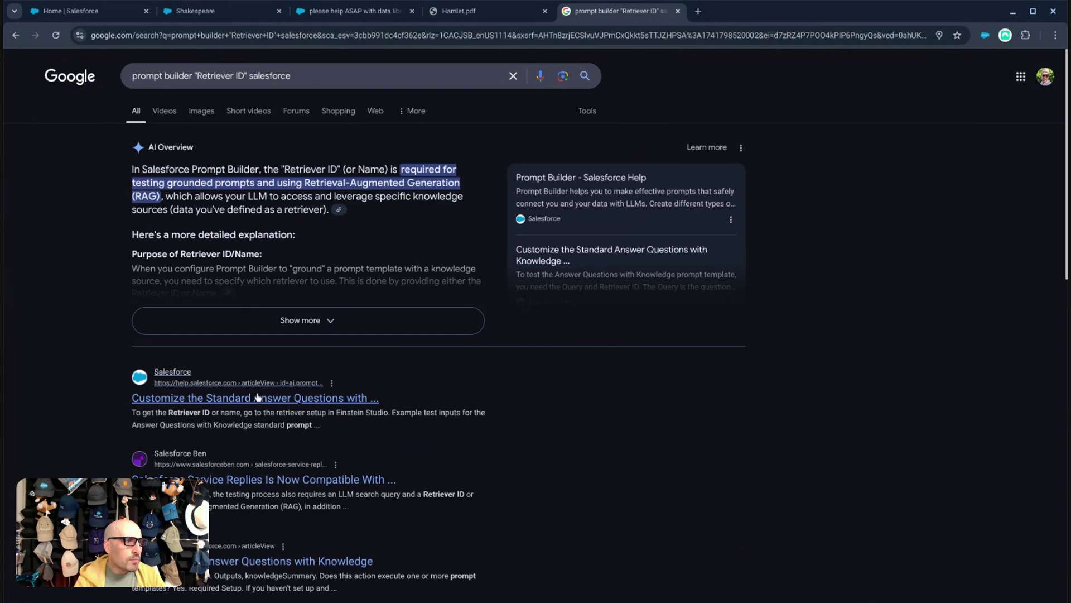
Open the Salesforce Help result on customizing the standard Answer Questions with Knowledge template and find "retri" in the article
middle_click(255, 397)
left_click(742, 10)
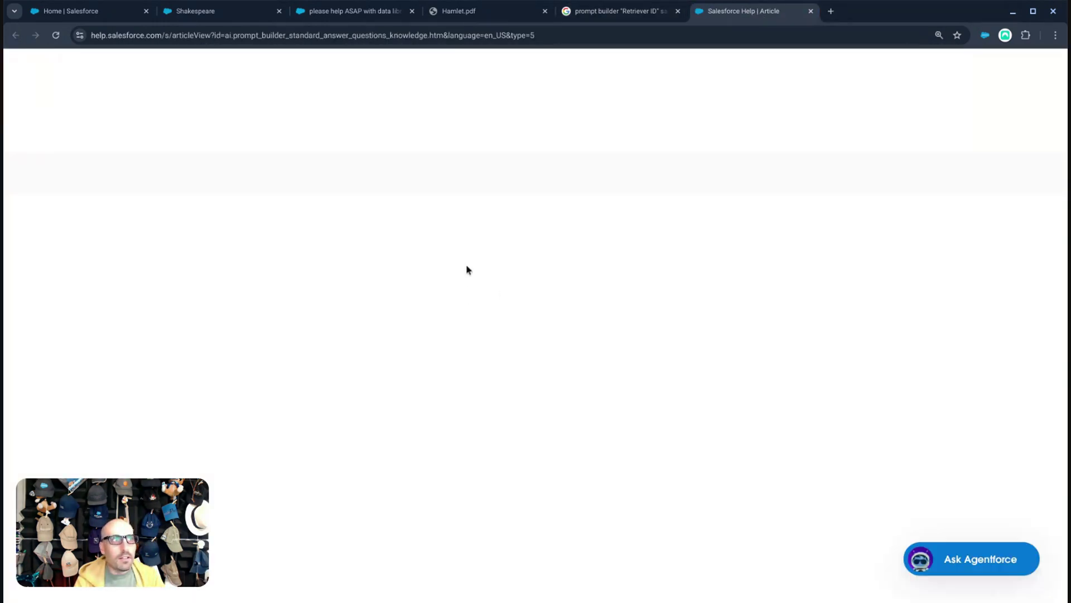
scroll(507, 356, "down", 2)
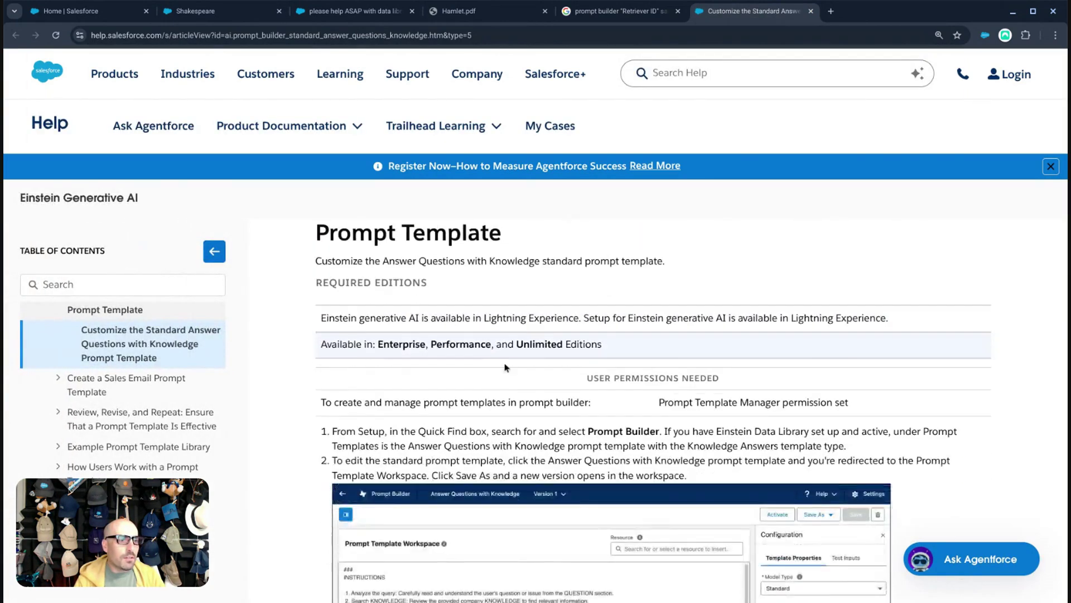
key("ctrl+f")
type("t")
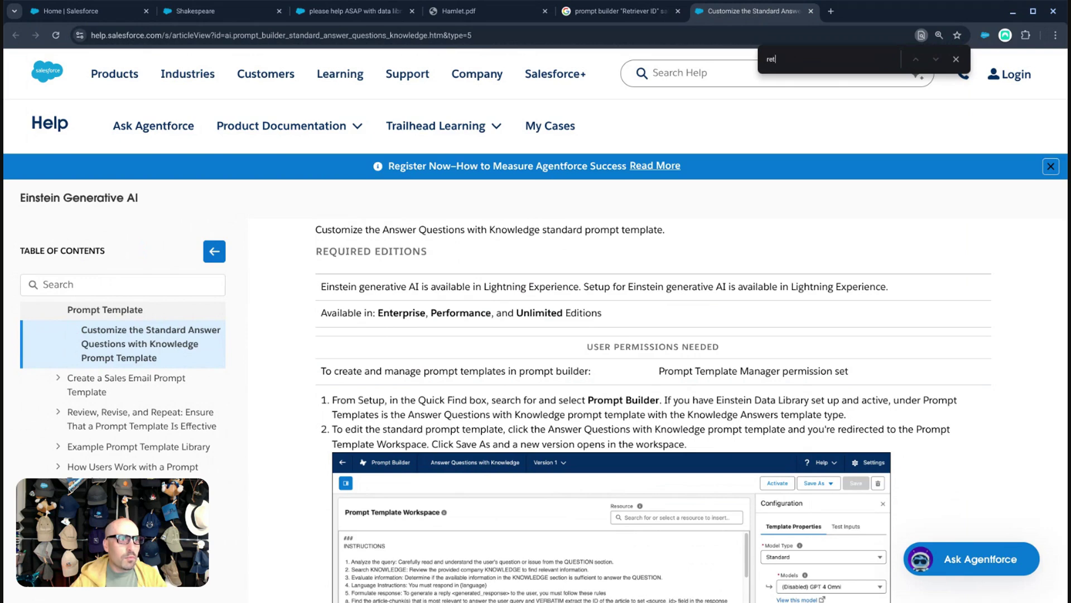
type("ori")
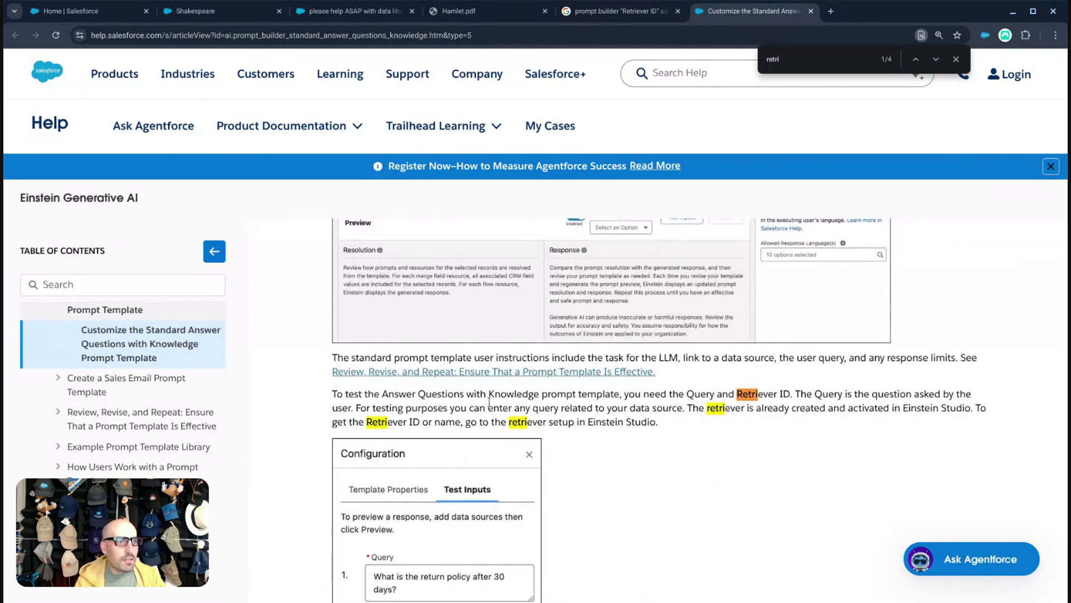
scroll(765, 385, "down", 1)
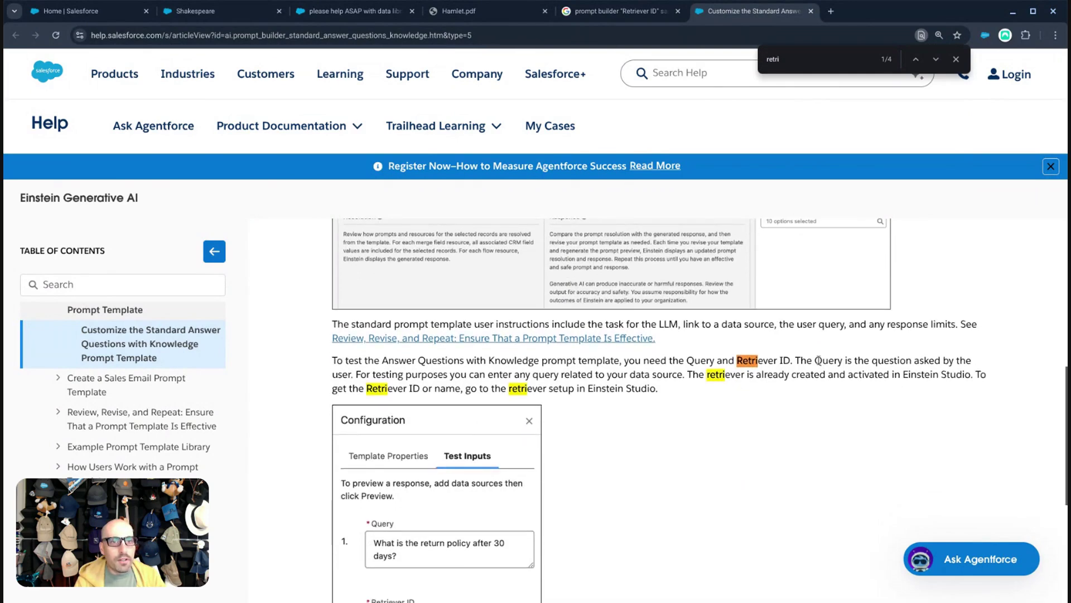
scroll(467, 376, "down", 2)
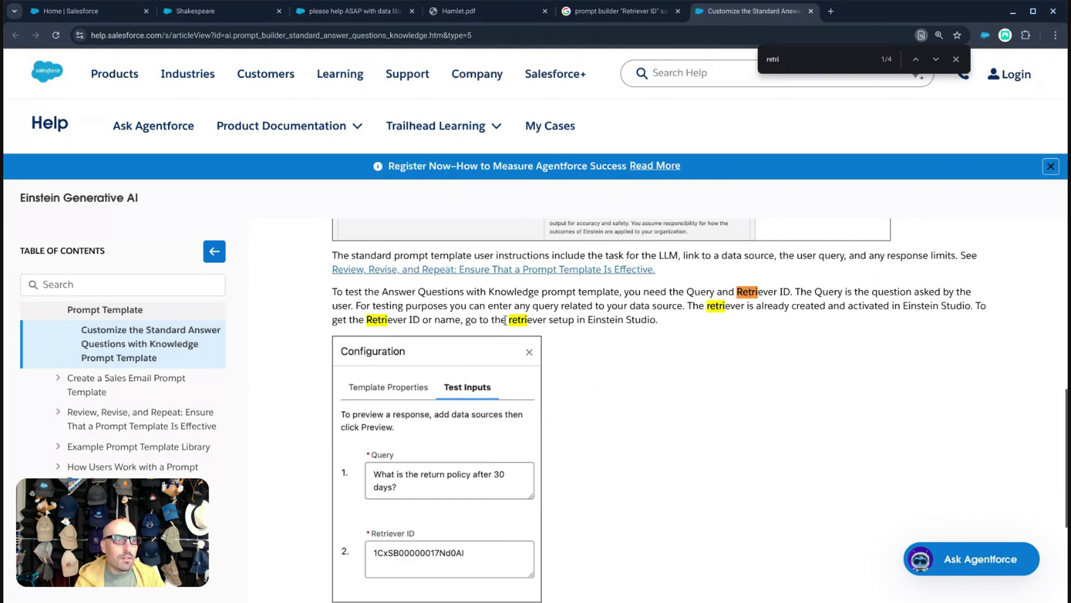
Return to the Coral Cloud Resorts home page and open Salesforce Setup
left_click(349, 11)
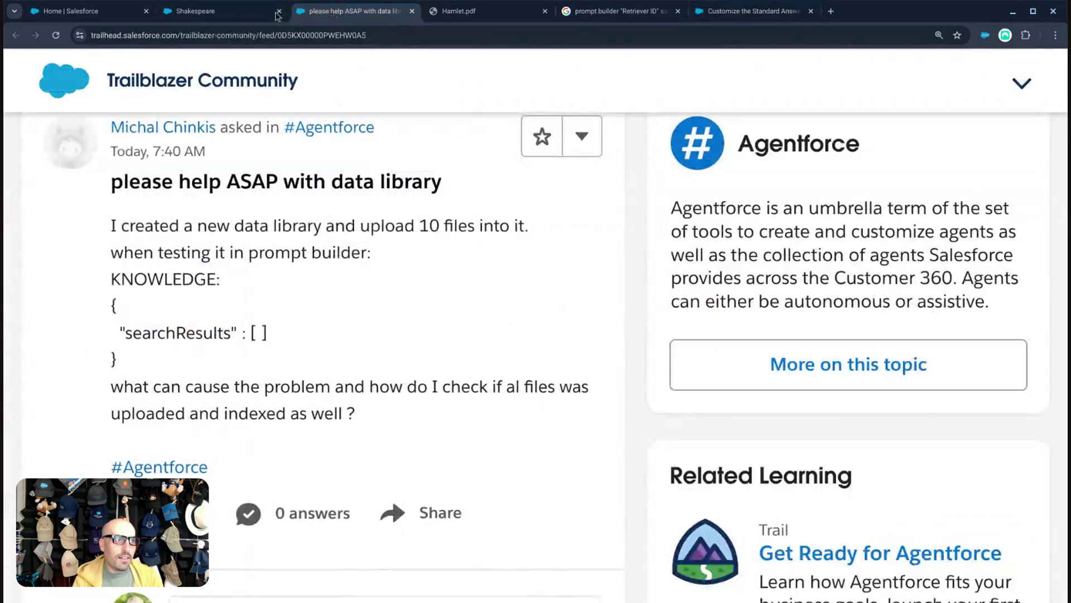
left_click(223, 11)
left_click(124, 12)
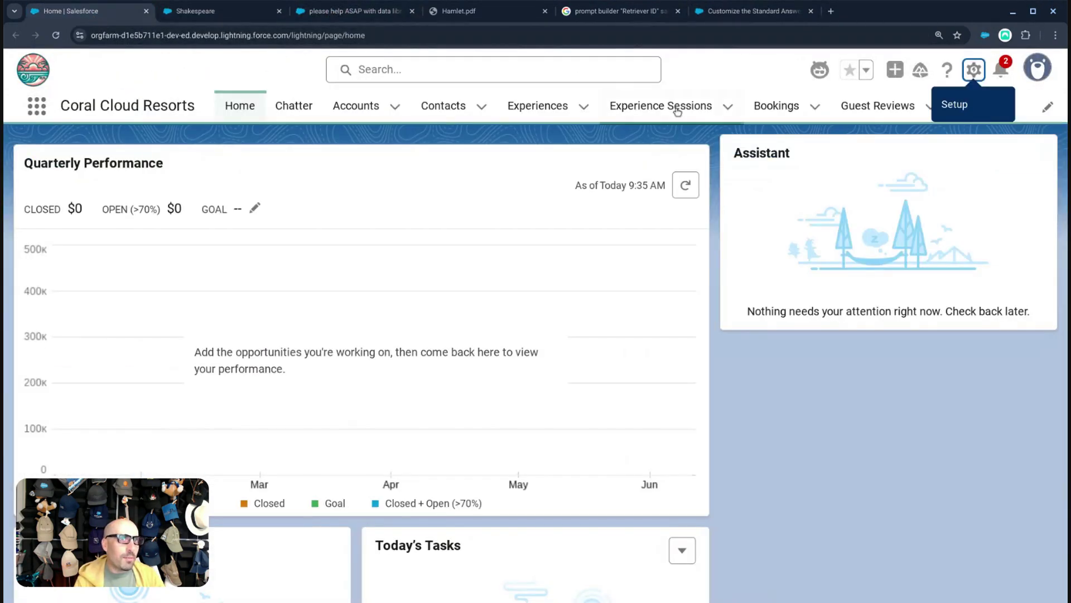
left_click(974, 70)
left_click(843, 134)
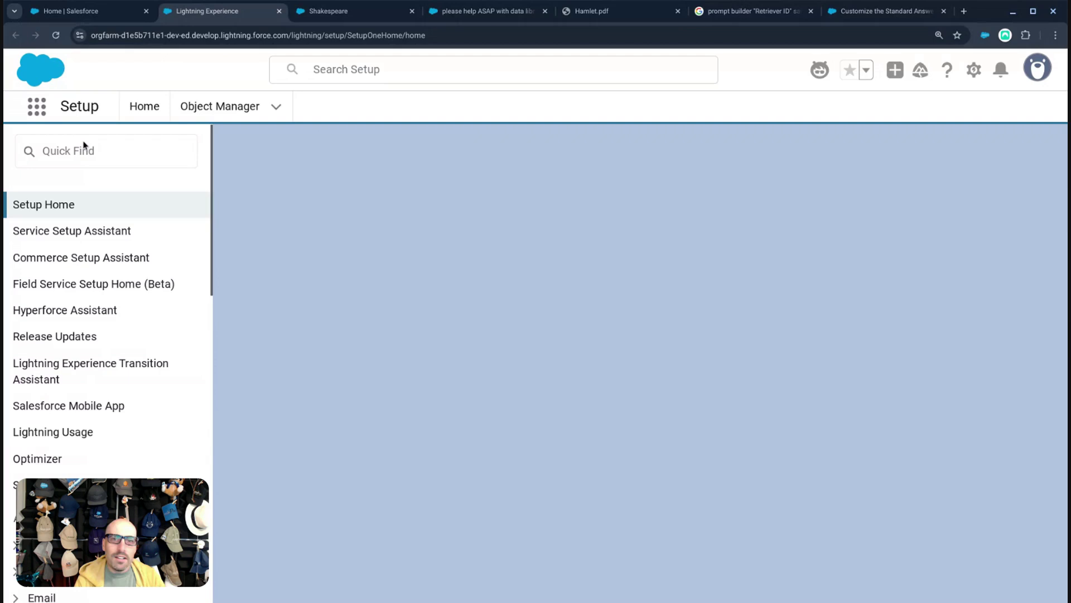
Search Setup for "einstein" to look for Einstein Studio, and open the Einstein Setup page
type("e")
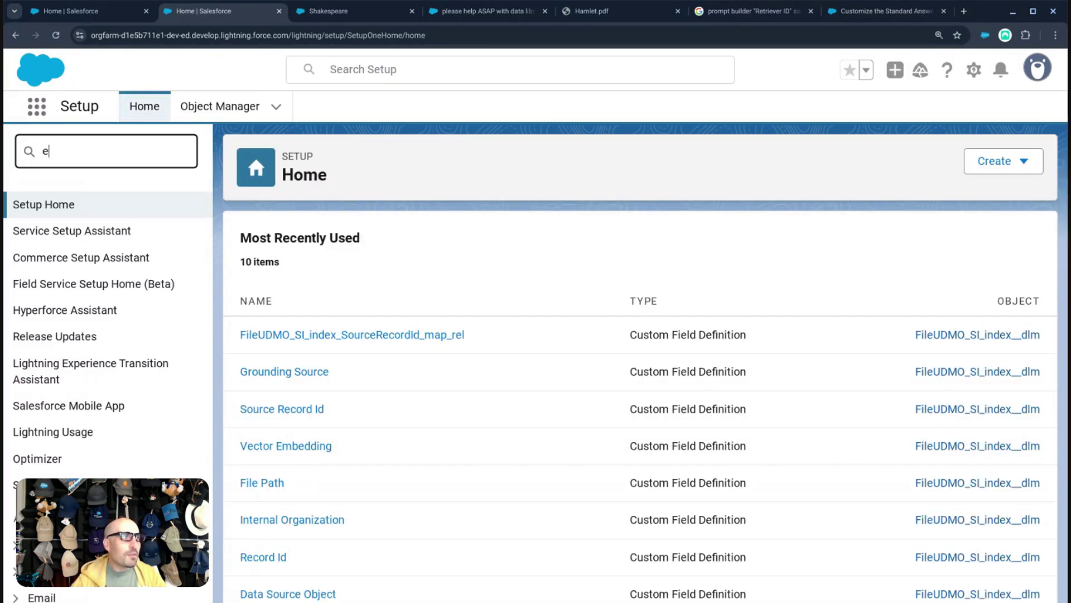
type("instein ")
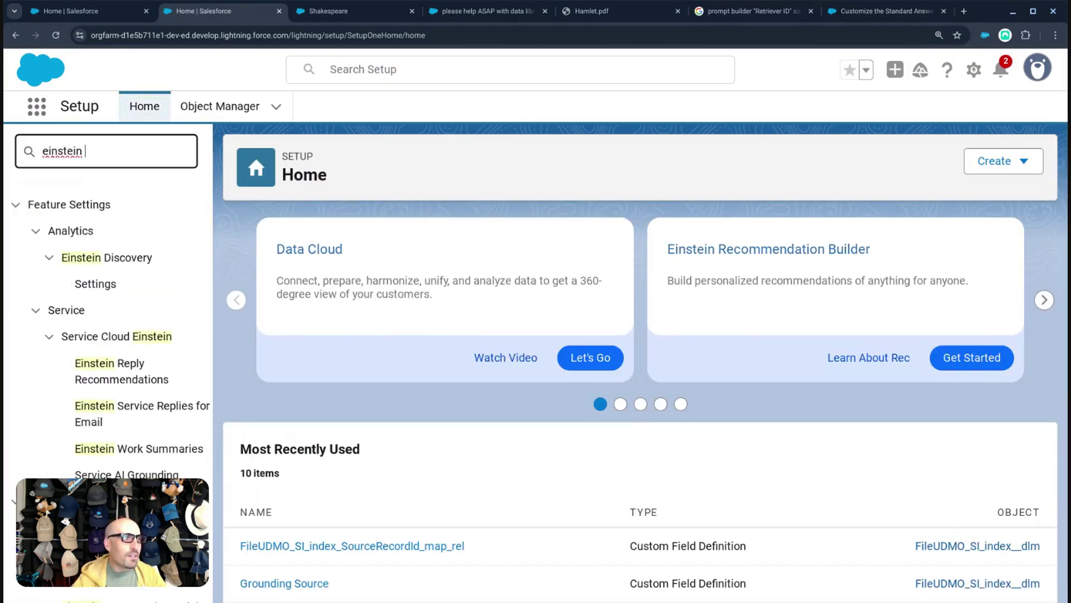
type("st")
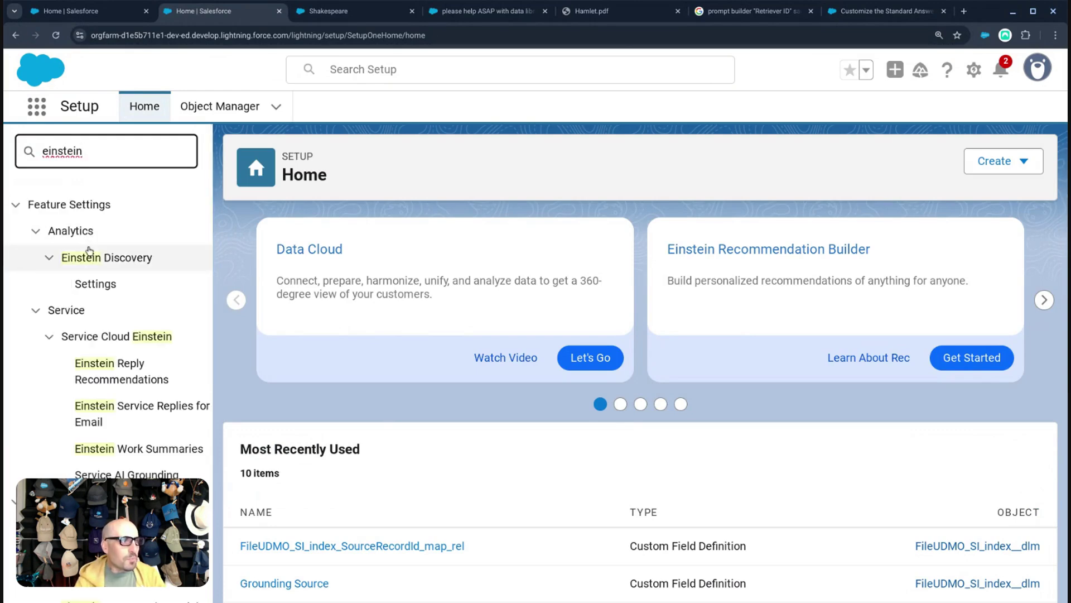
scroll(115, 304, "down", 4)
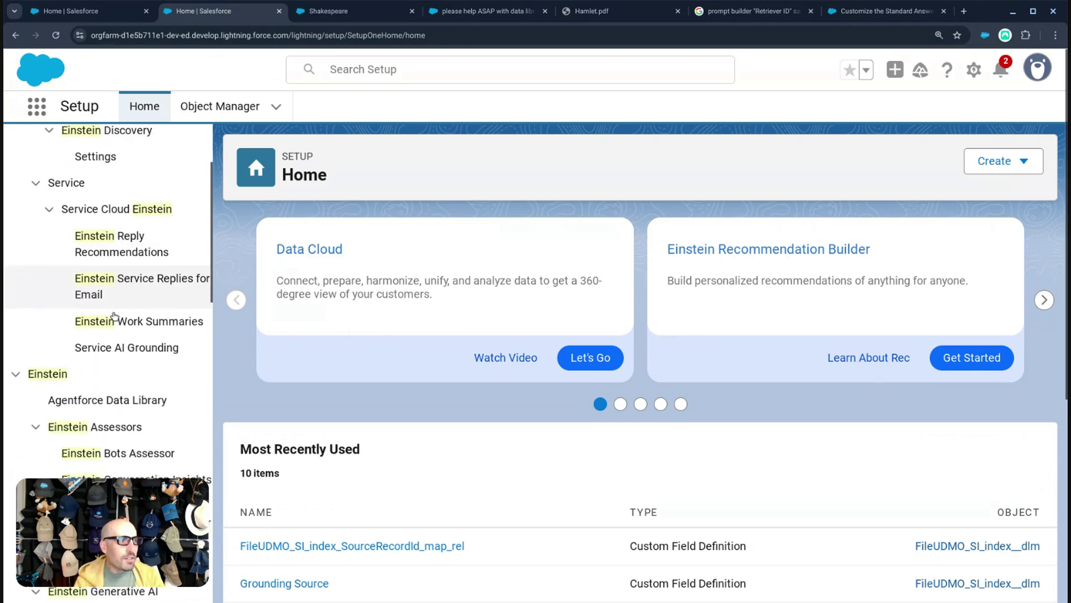
scroll(114, 319, "down", 2)
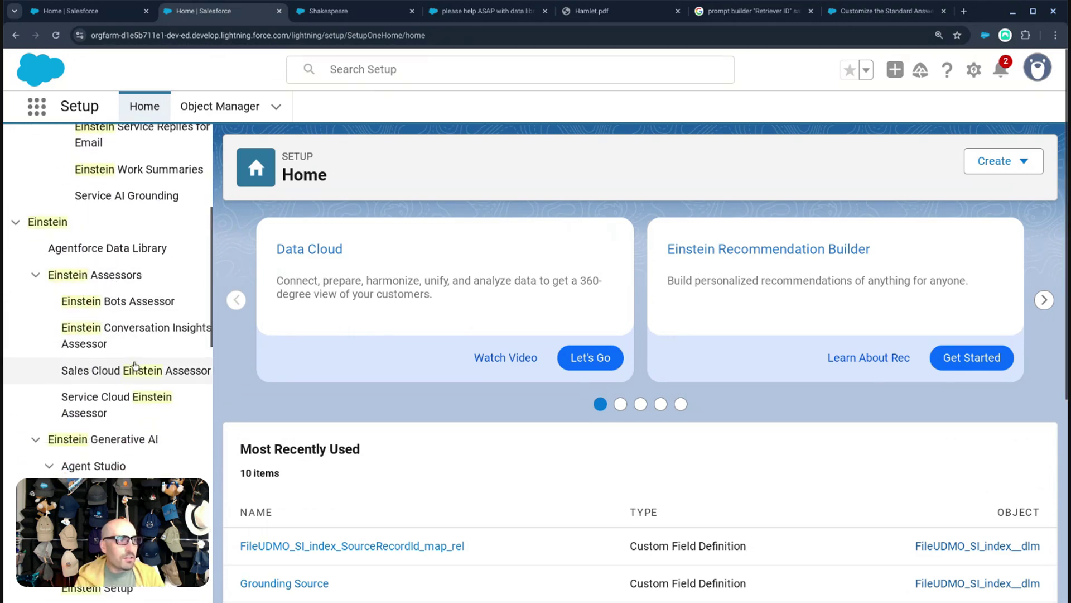
scroll(134, 369, "down", 2)
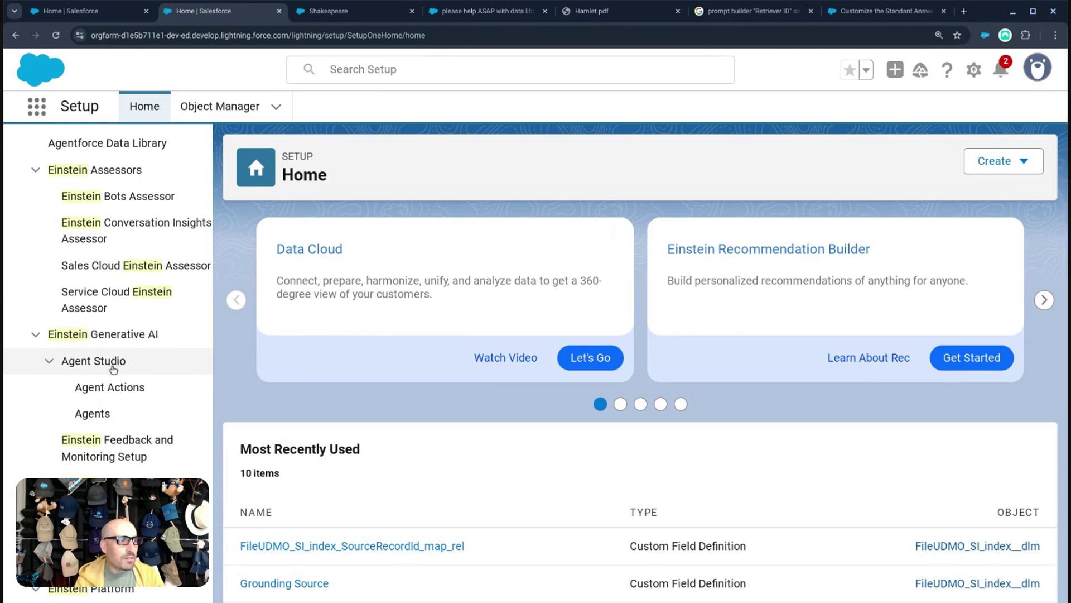
scroll(113, 369, "down", 1)
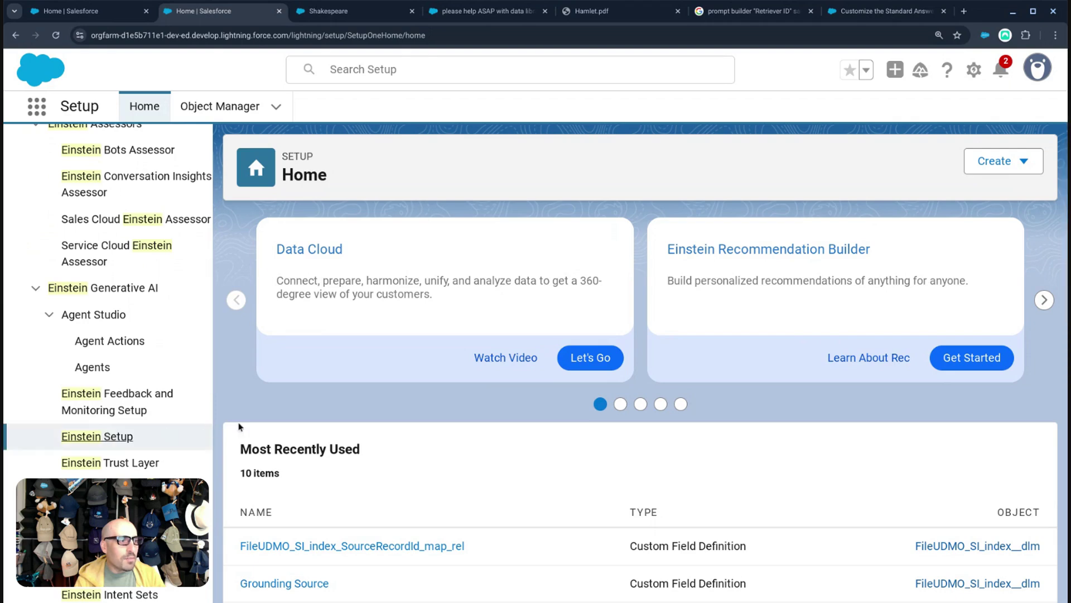
left_click(97, 437)
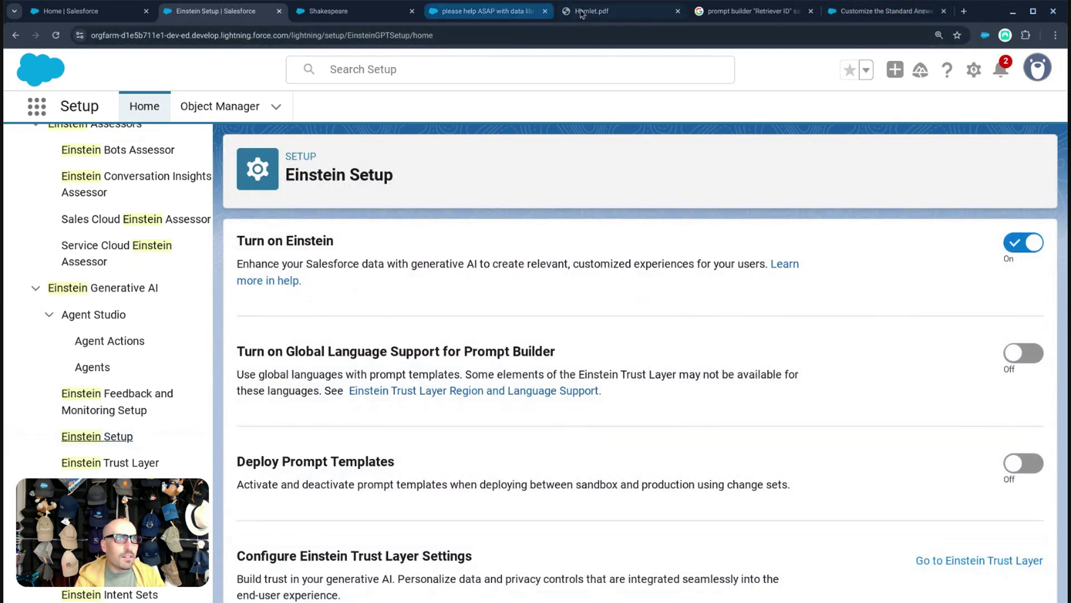
Reread the help article's passage on where to get the Retriever ID, and highlight "Einstein Studio" in it
left_click(870, 11)
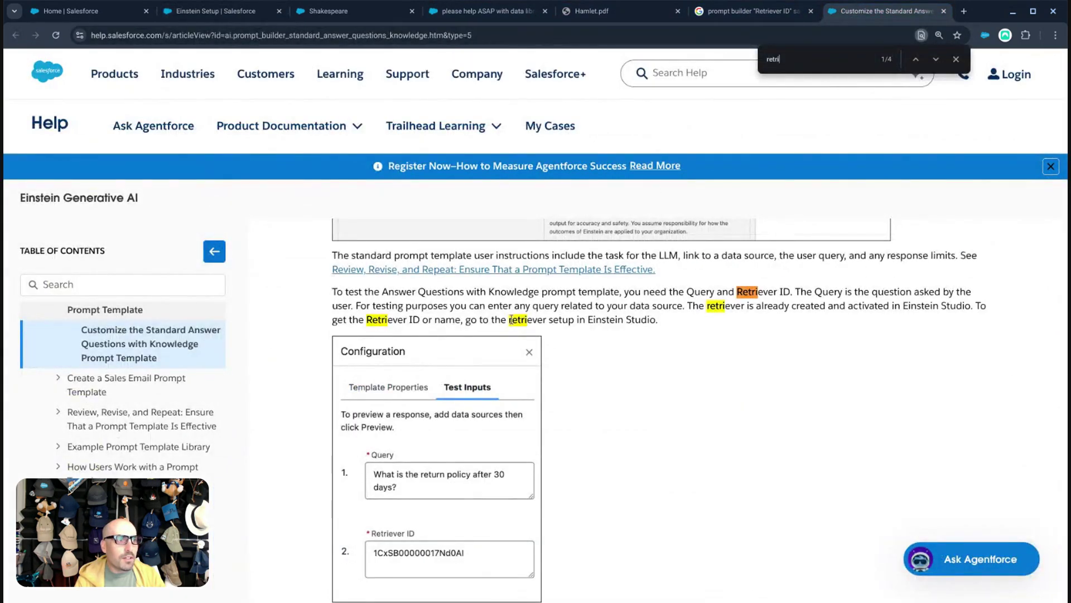
scroll(577, 319, "down", 3)
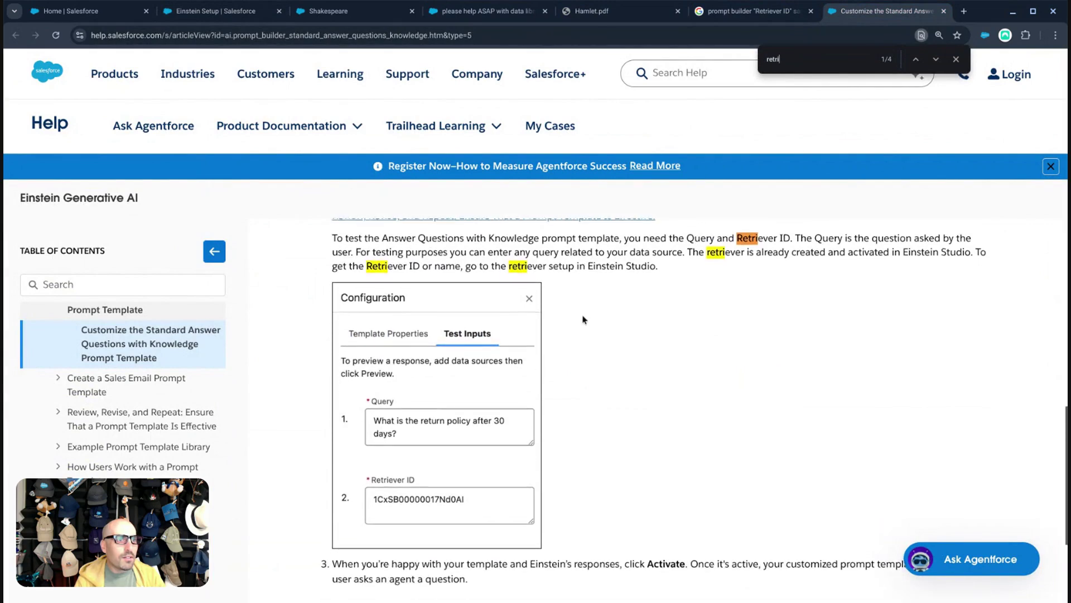
scroll(580, 321, "up", 3)
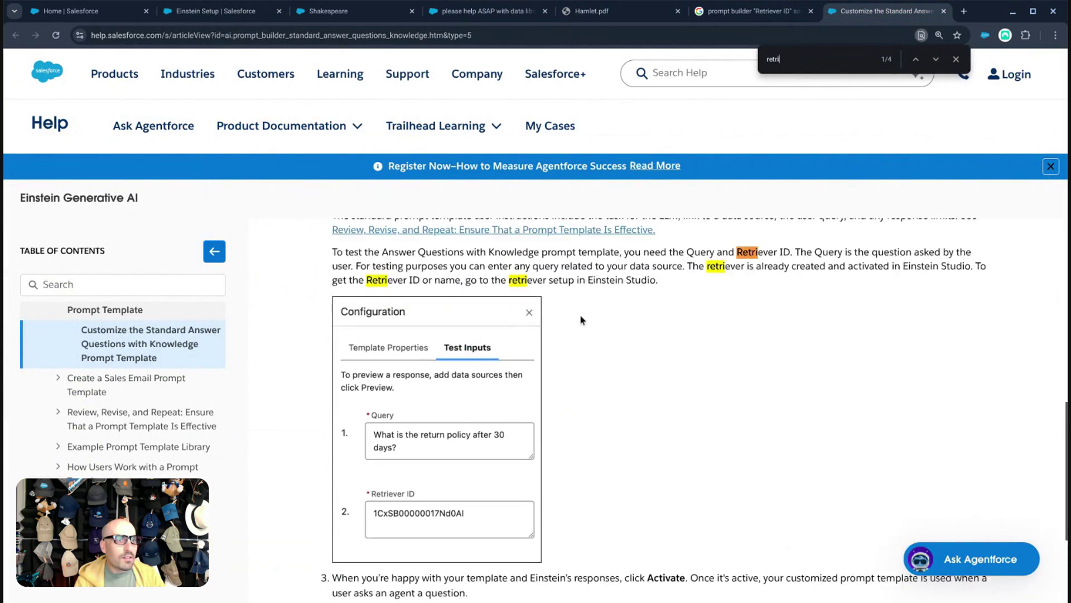
left_click_drag(587, 365, 634, 363)
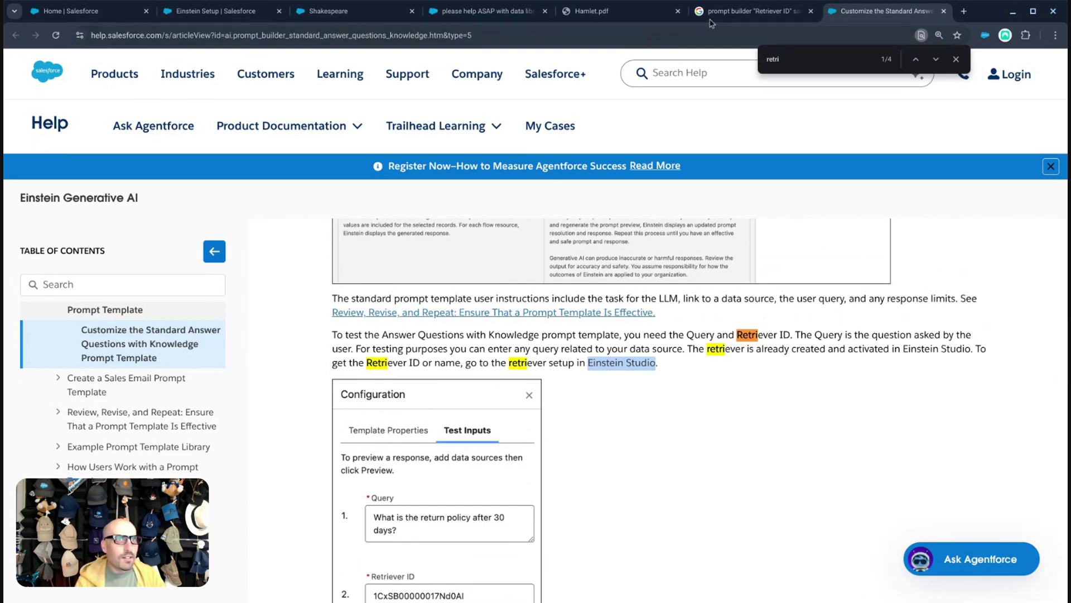
left_click(731, 12)
left_click(862, 13)
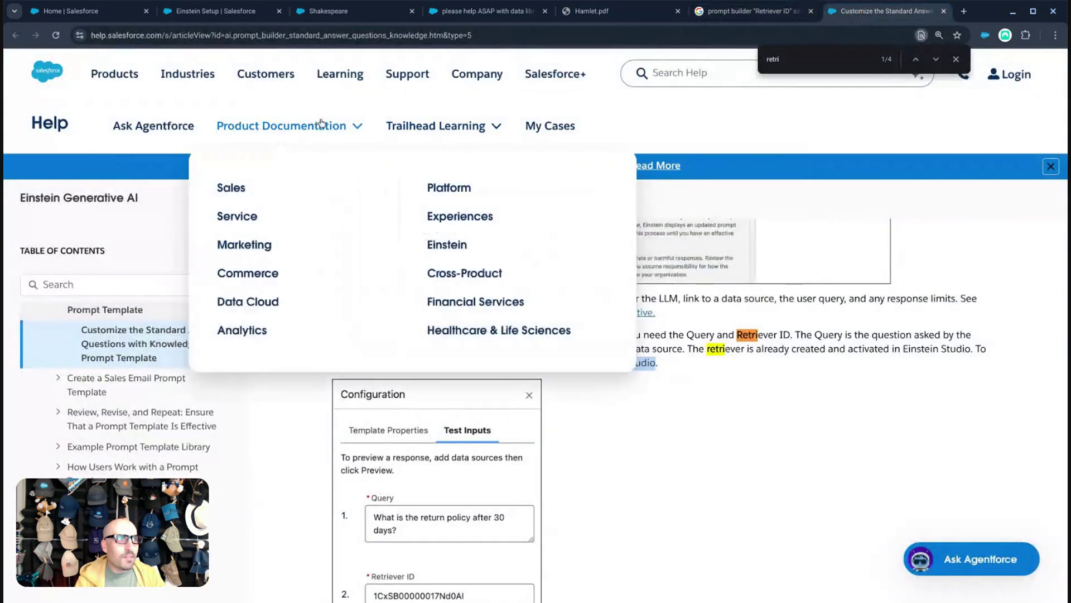
Go back to Setup and check Agent Studio's Agent Actions and Agents pages for retriever settings
left_click(570, 12)
left_click(485, 12)
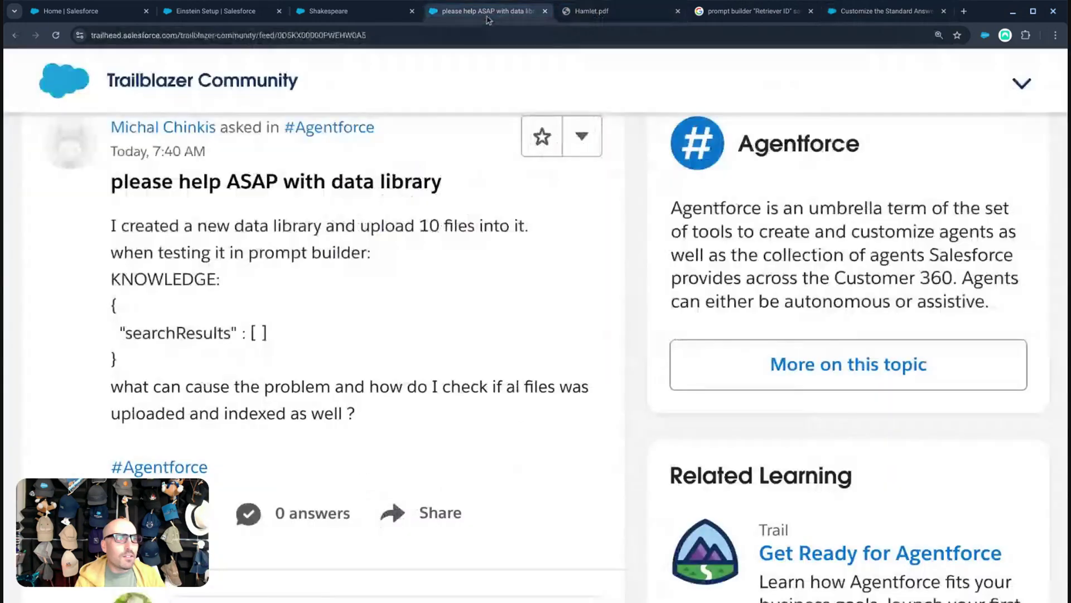
left_click(329, 12)
left_click(215, 11)
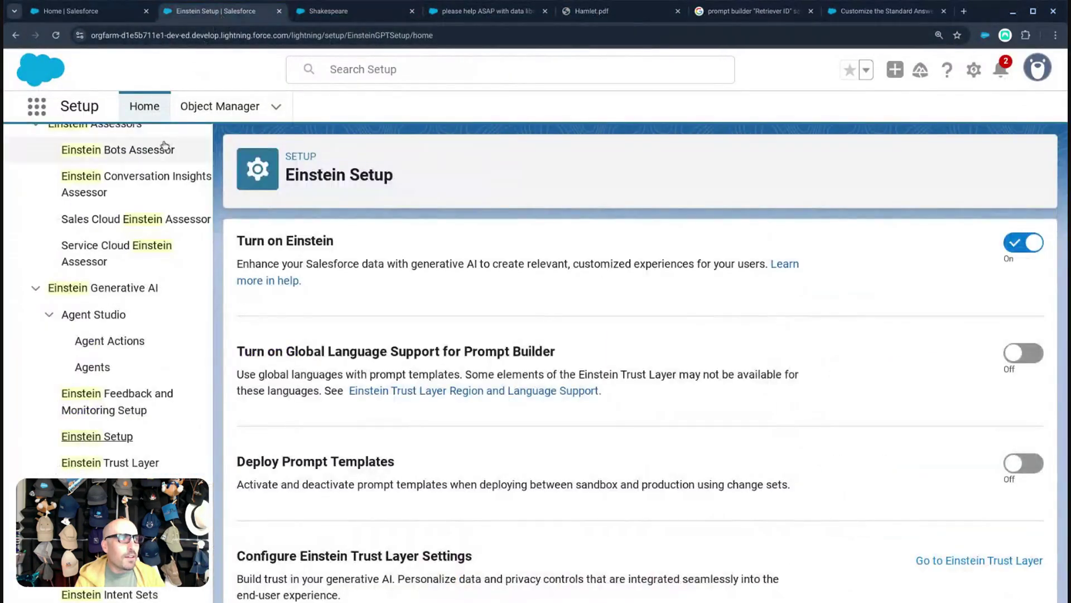
left_click(117, 315)
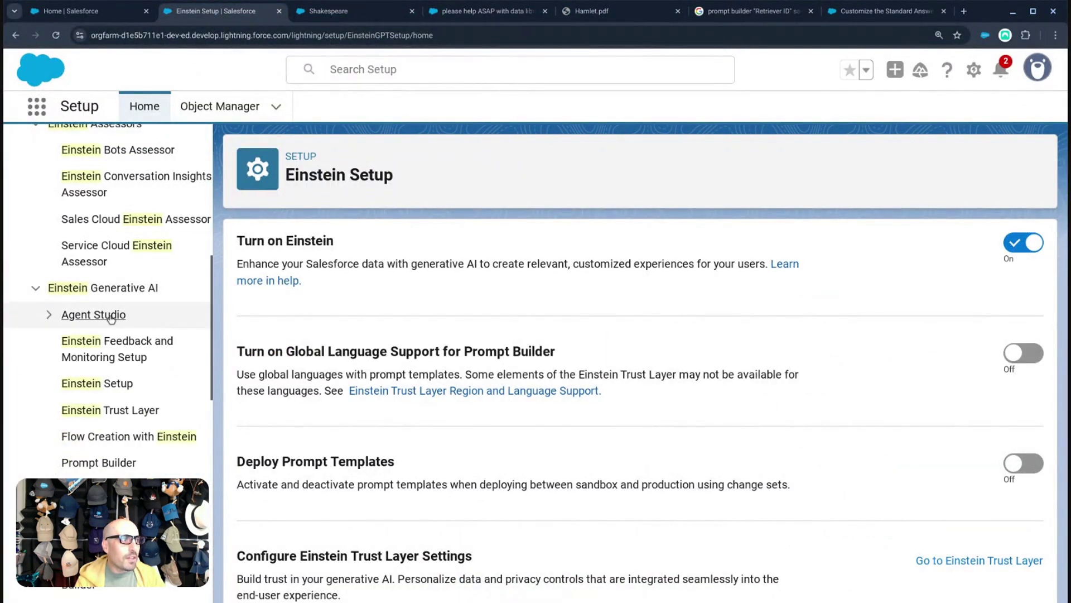
left_click(115, 315)
left_click(103, 351)
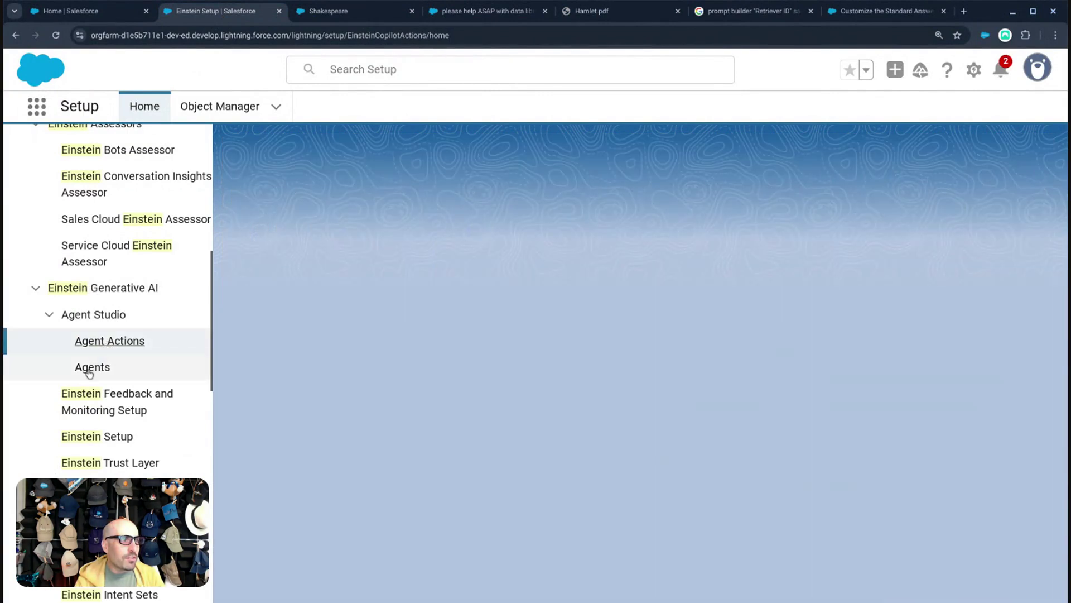
left_click(103, 370)
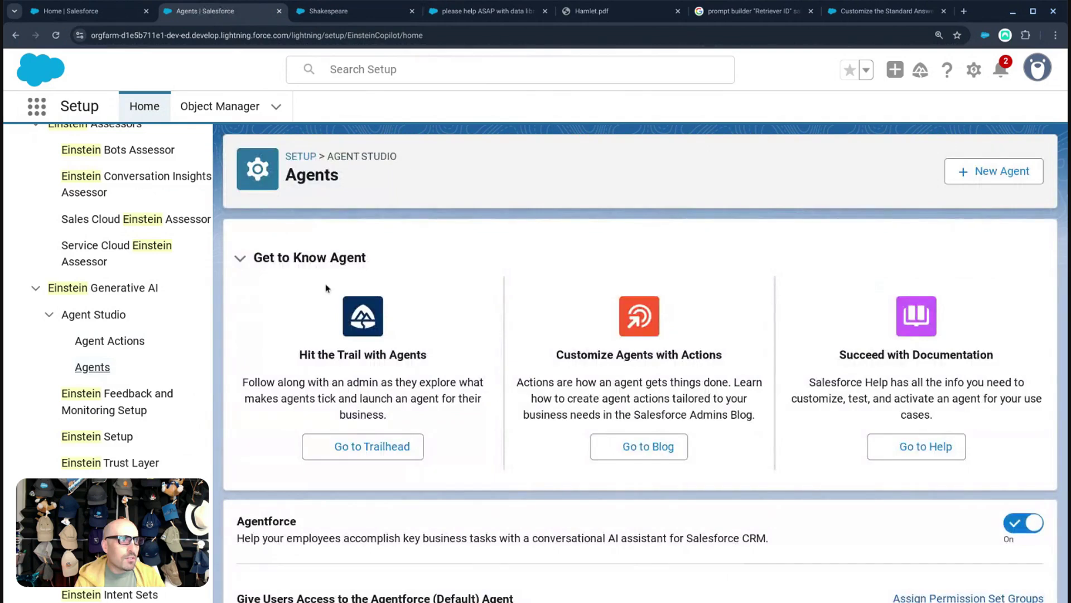
scroll(331, 321, "down", 3)
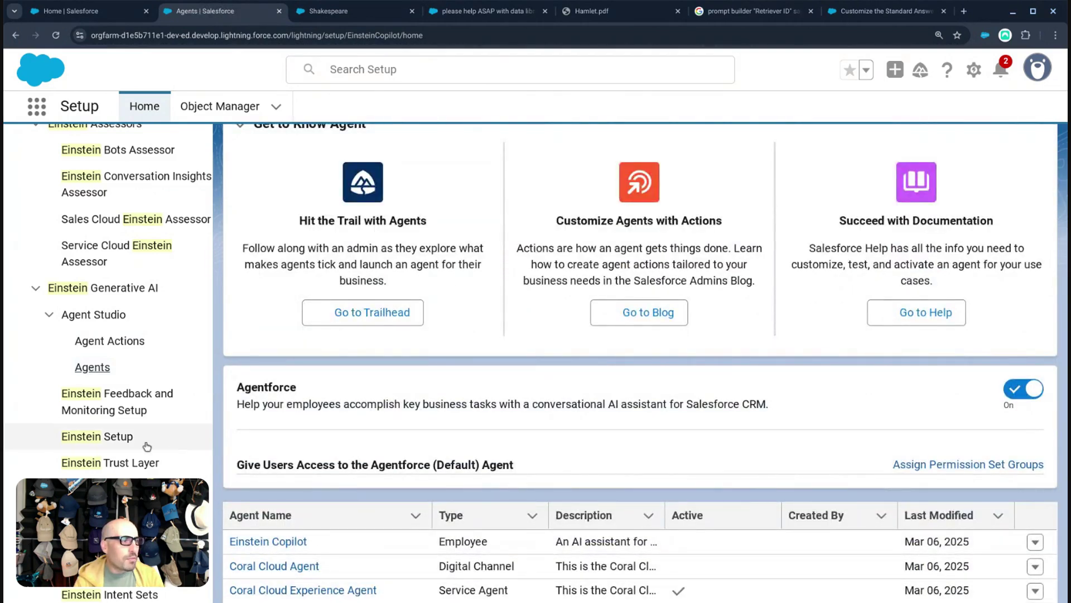
Look through the Einstein Setup, Einstein.ai and Einstein Bots setup pages for the retriever setup
left_click(92, 436)
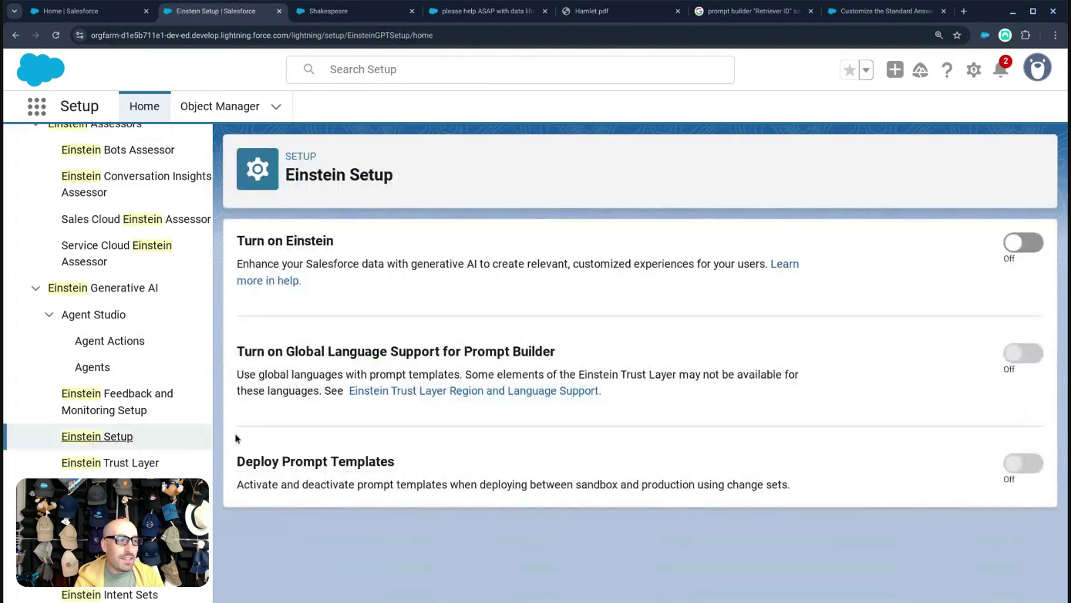
scroll(357, 450, "down", 2)
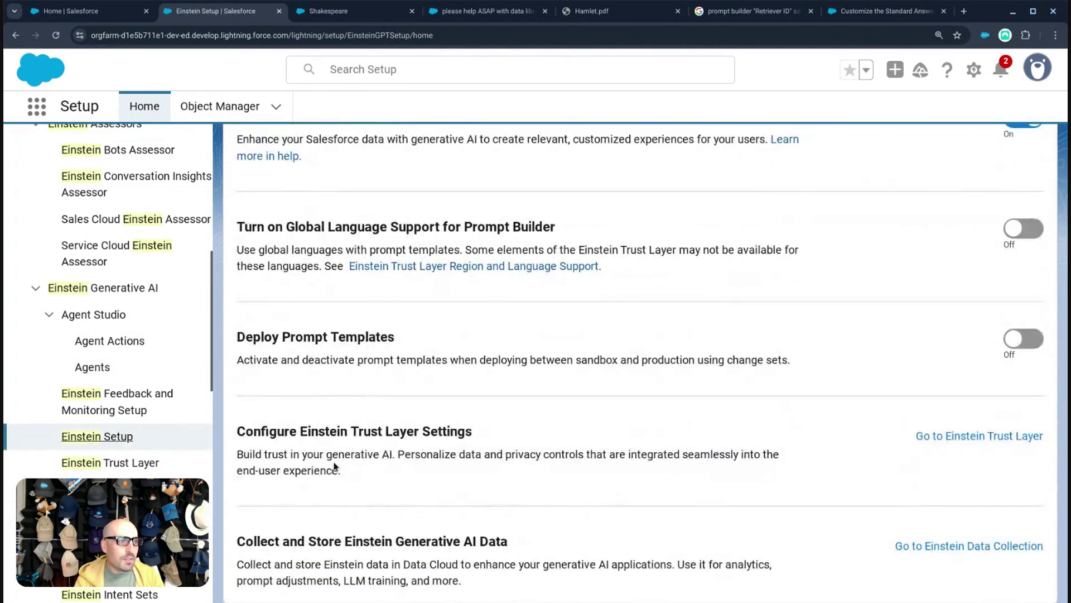
scroll(106, 391, "down", 3)
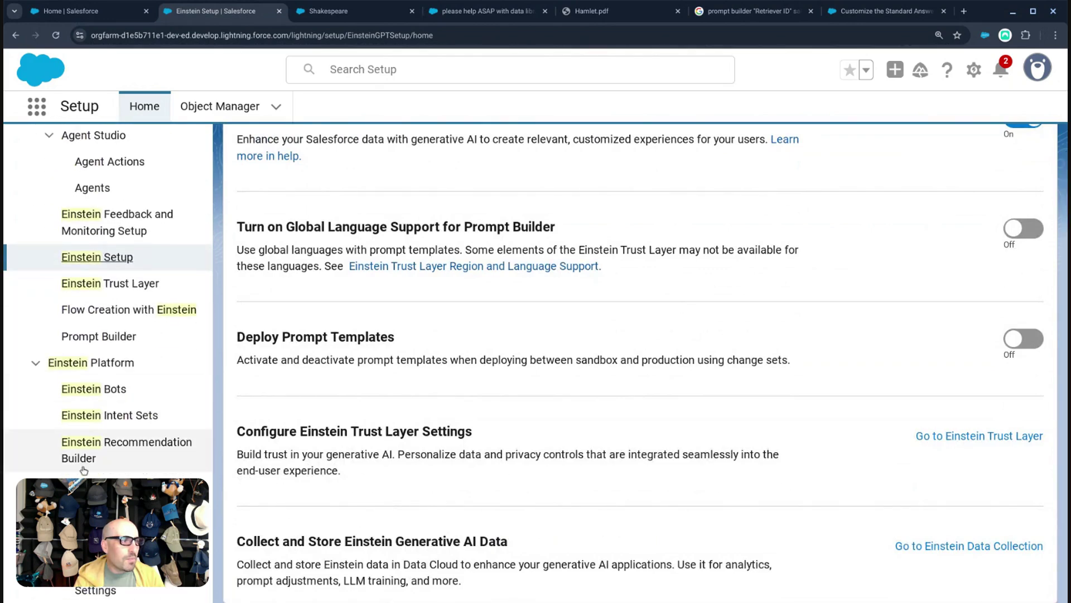
left_click(86, 483)
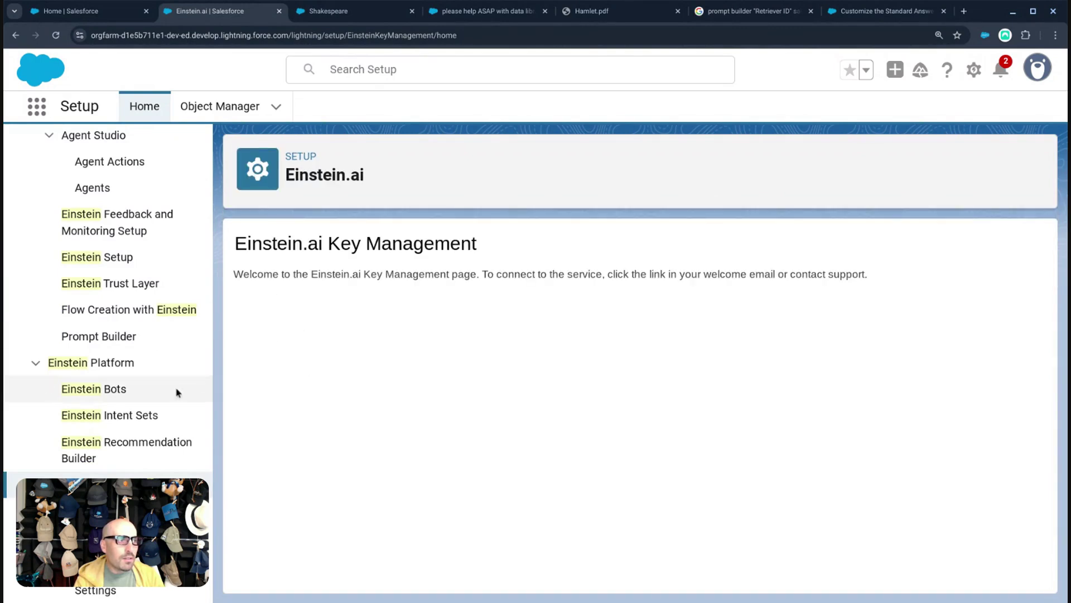
left_click(124, 395)
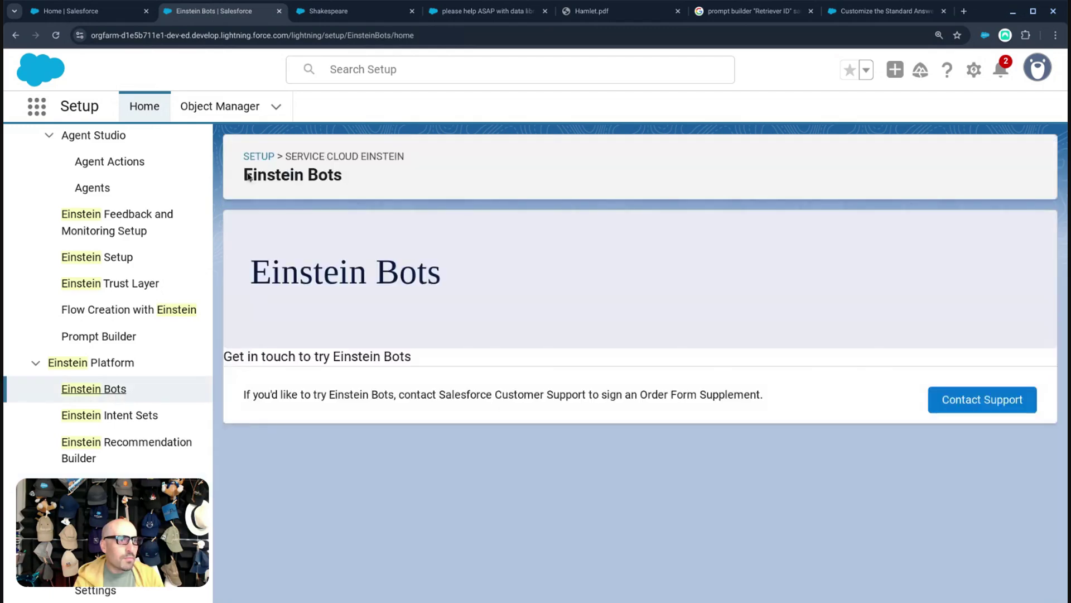
scroll(264, 322, "down", 4)
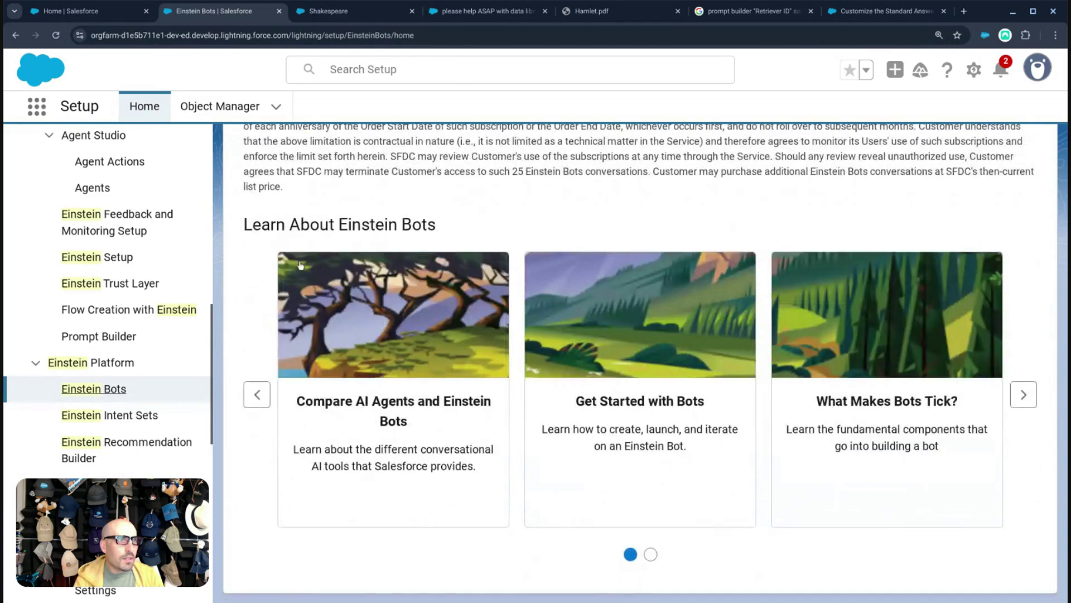
Search the web for "Einstein Studio" and follow the Agentforce Developer Guide result to the help article on using AI models
left_click(965, 11)
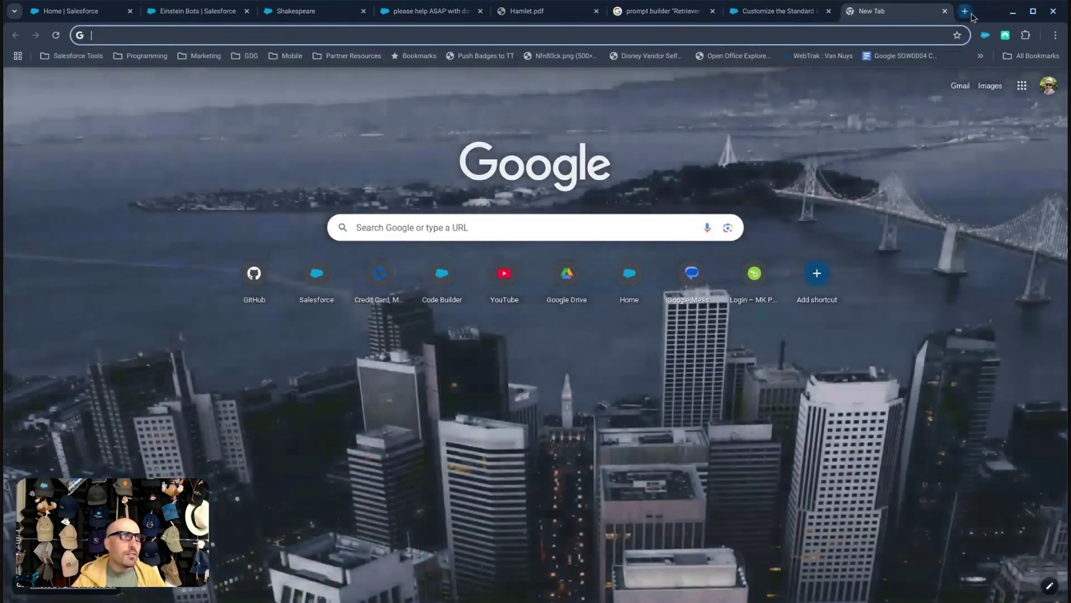
type("\"Einstein Studio\"")
key("Return")
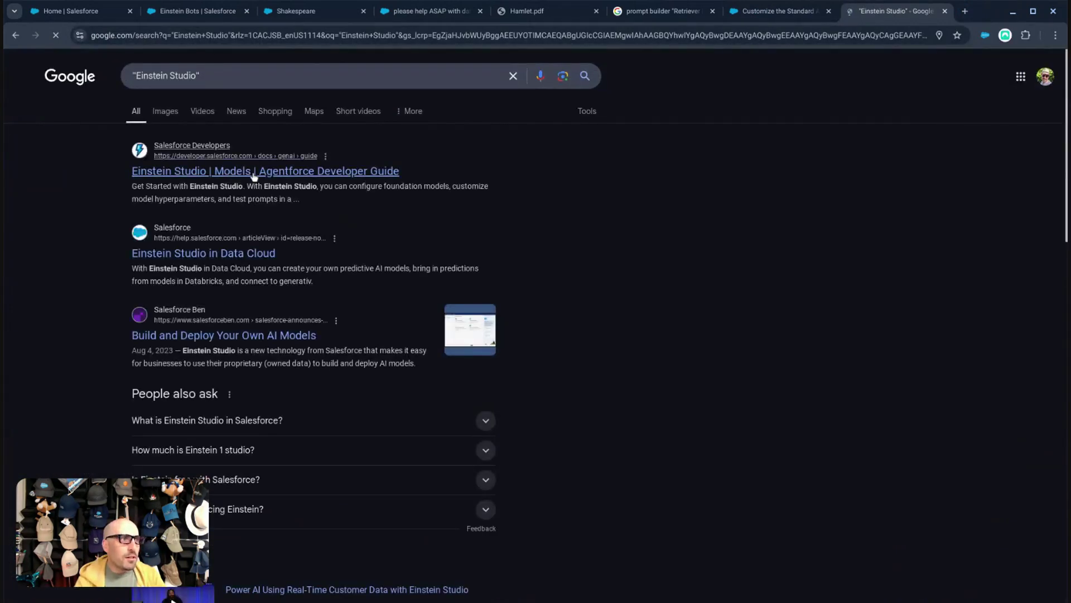
left_click(332, 174)
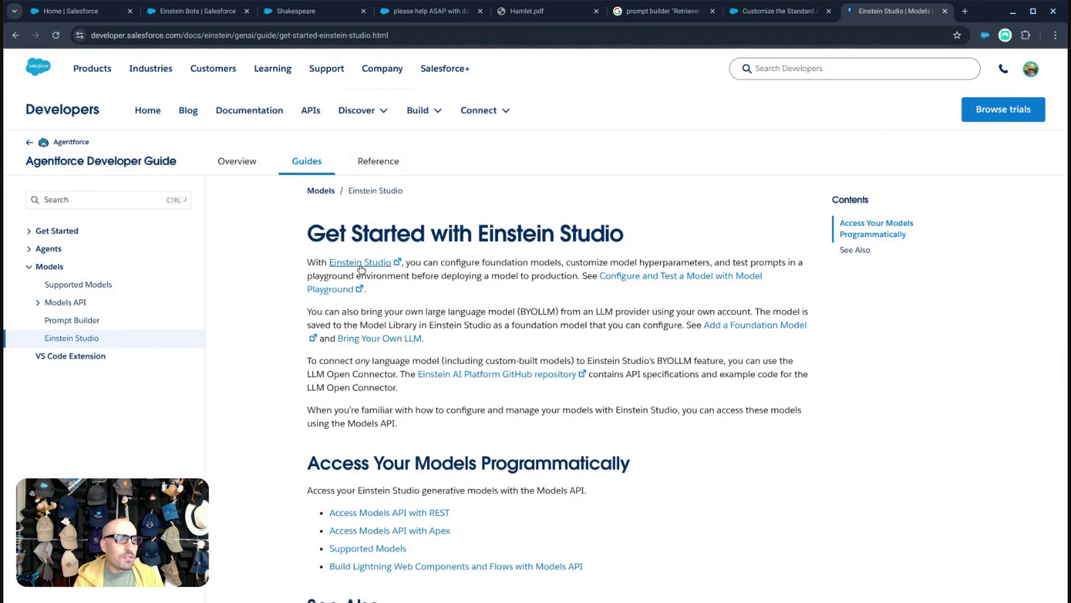
left_click(361, 263)
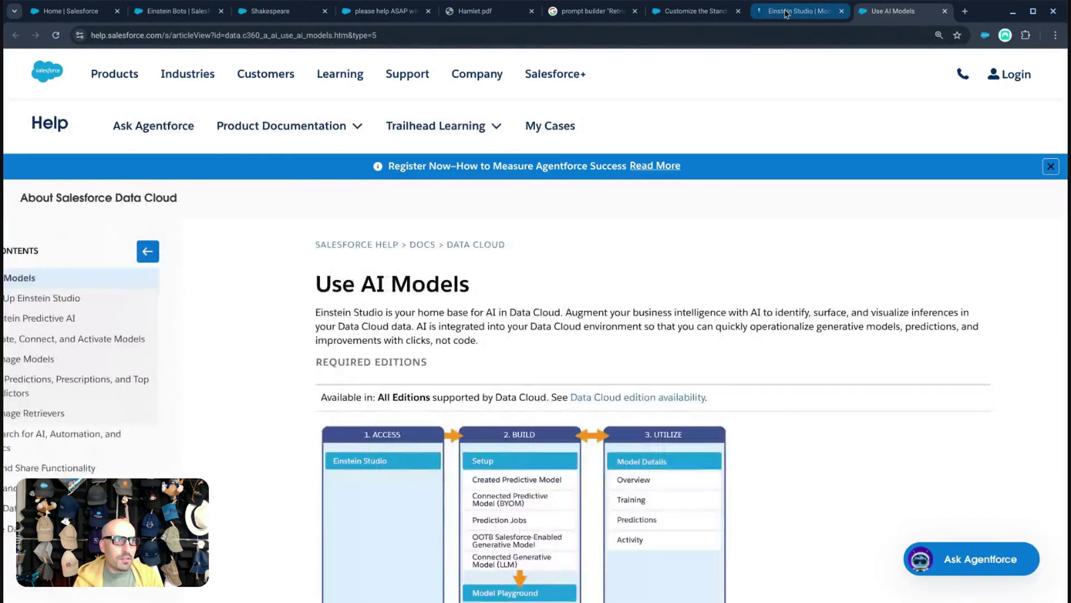
Open the Set Up Einstein Studio help article and read its required permissions and permission sets
scroll(557, 259, "down", 12)
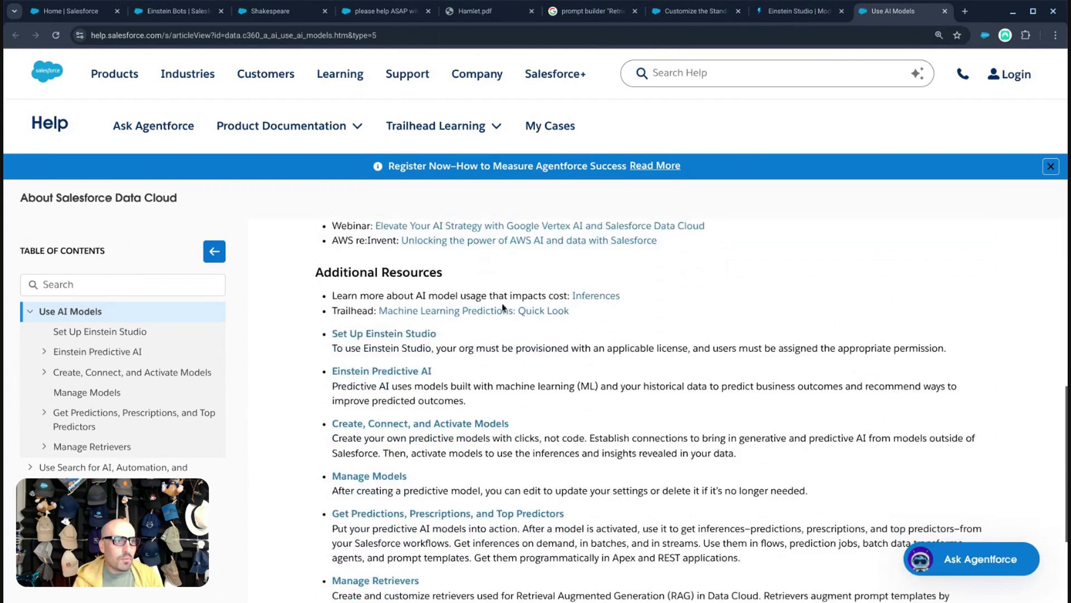
left_click(379, 334)
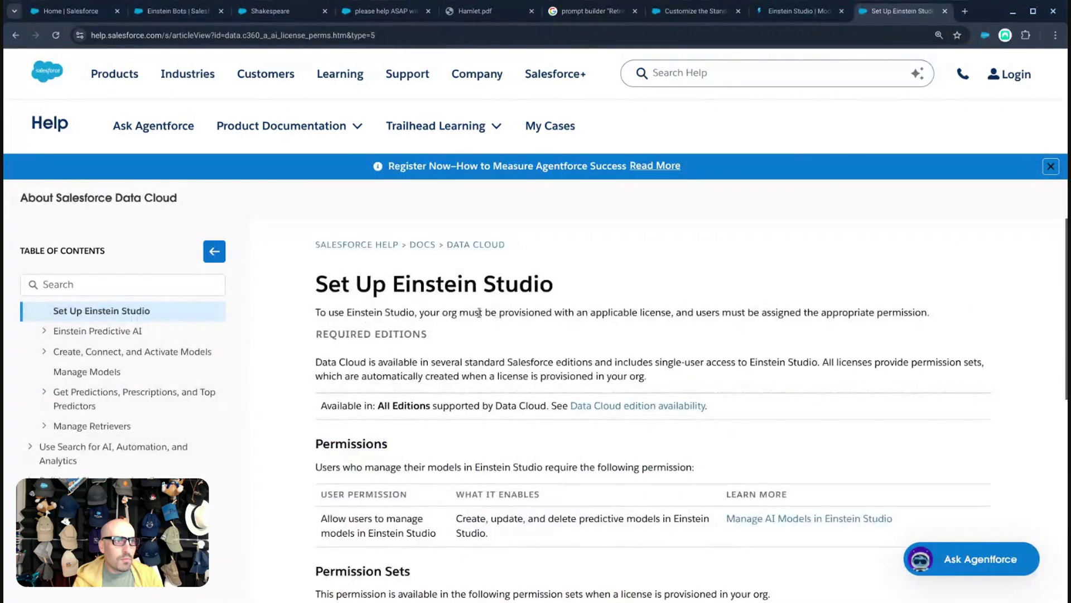
scroll(377, 339, "down", 5)
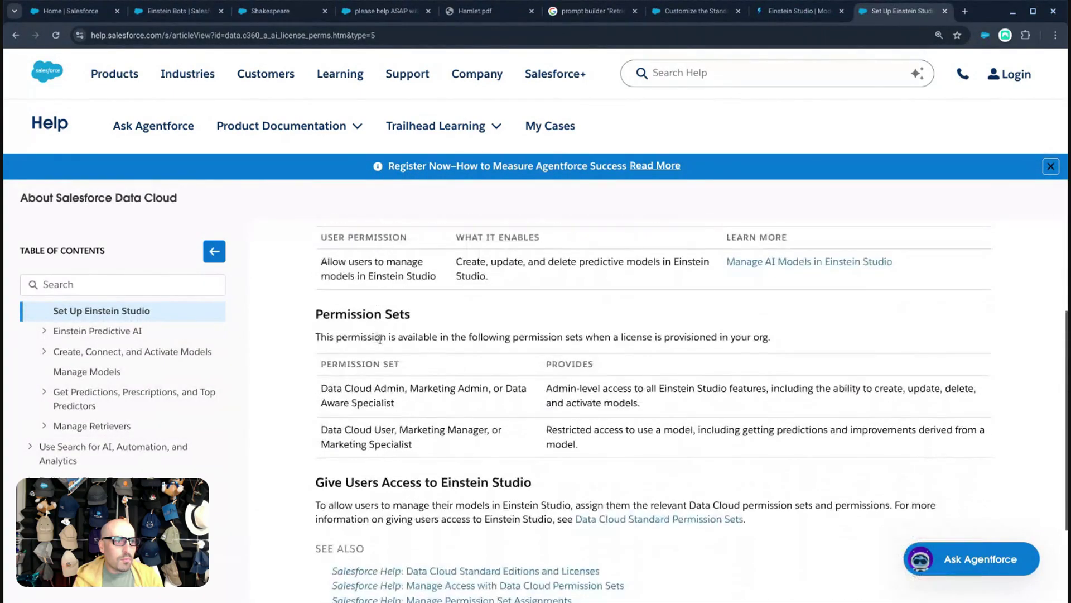
scroll(374, 387, "down", 4)
scroll(357, 385, "up", 5)
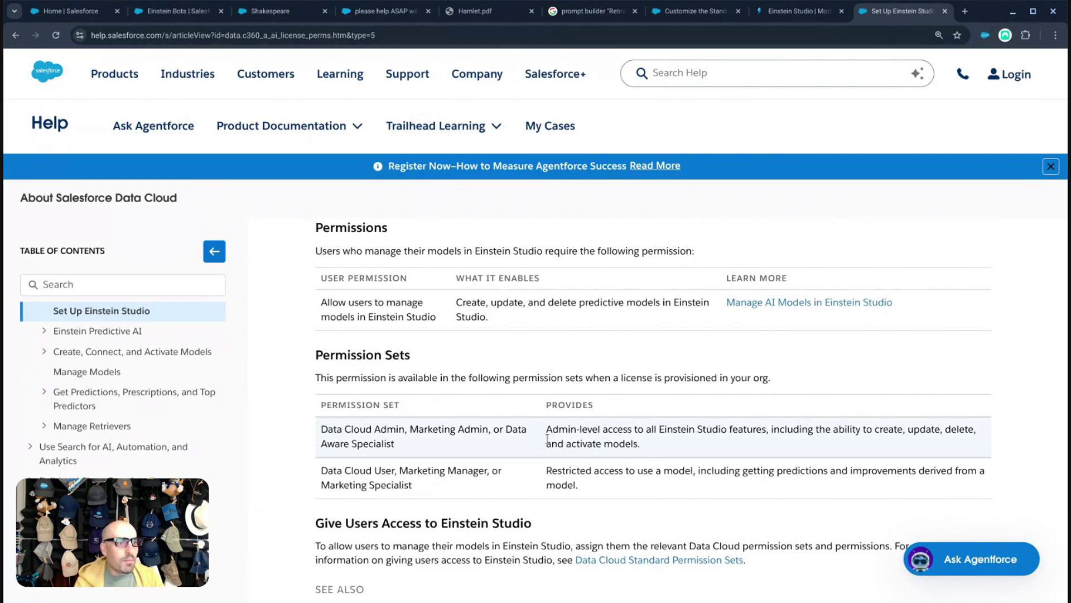
scroll(533, 452, "down", 1)
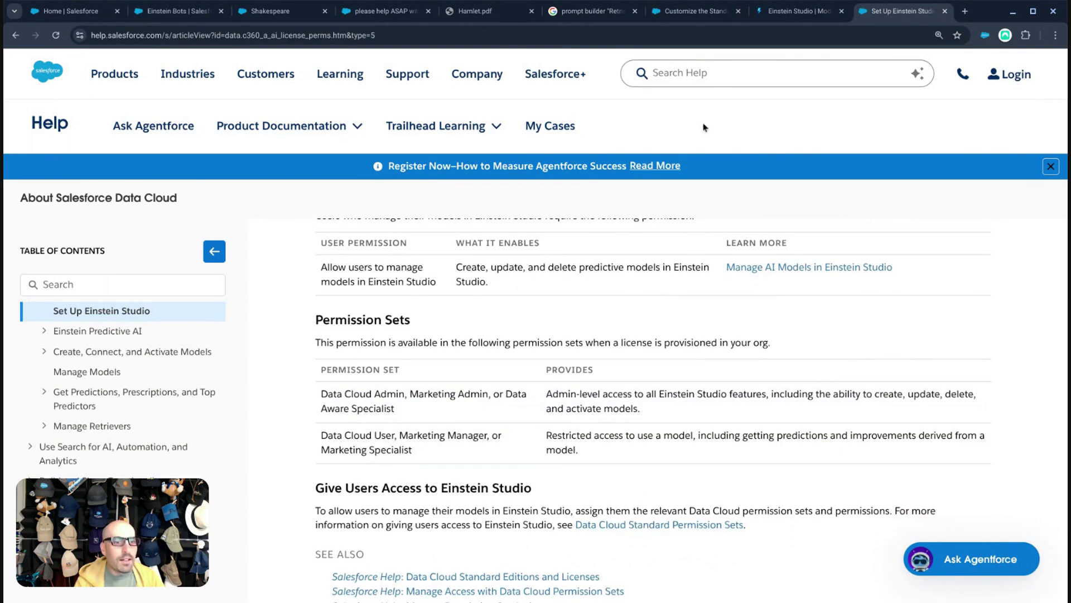
Return to Setup, search for "permission", and list the permission sets whose names start with D
left_click(302, 11)
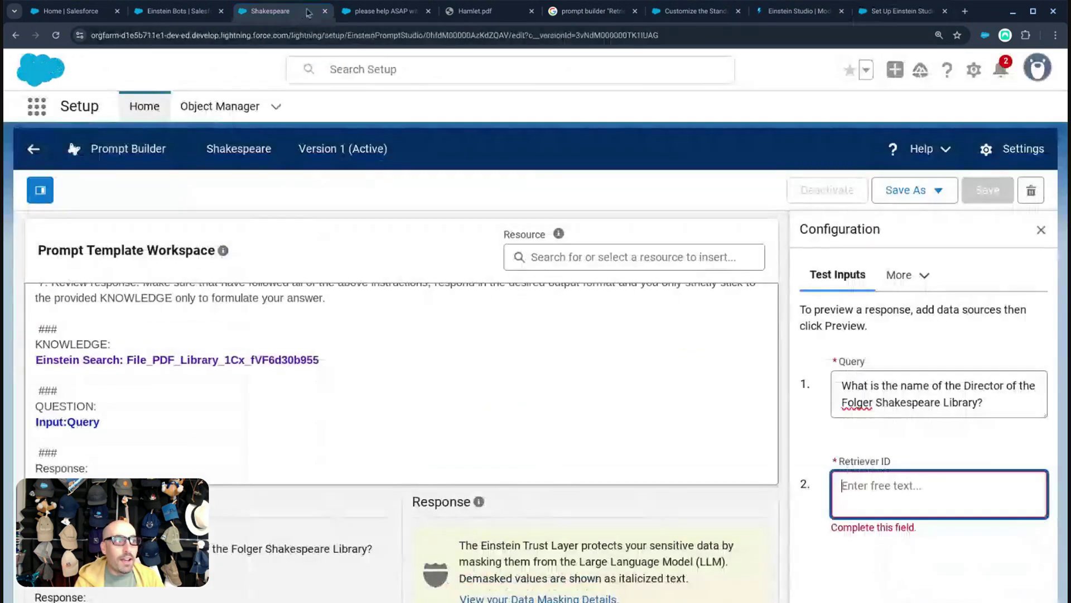
left_click(350, 13)
left_click(176, 11)
left_click(69, 11)
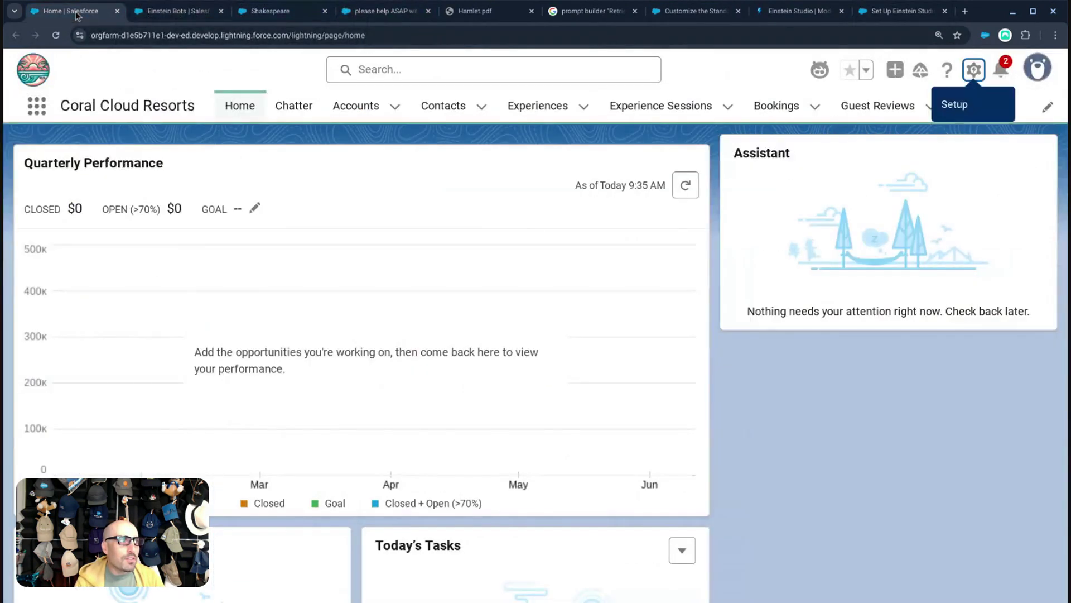
left_click(176, 11)
scroll(106, 307, "up", 5)
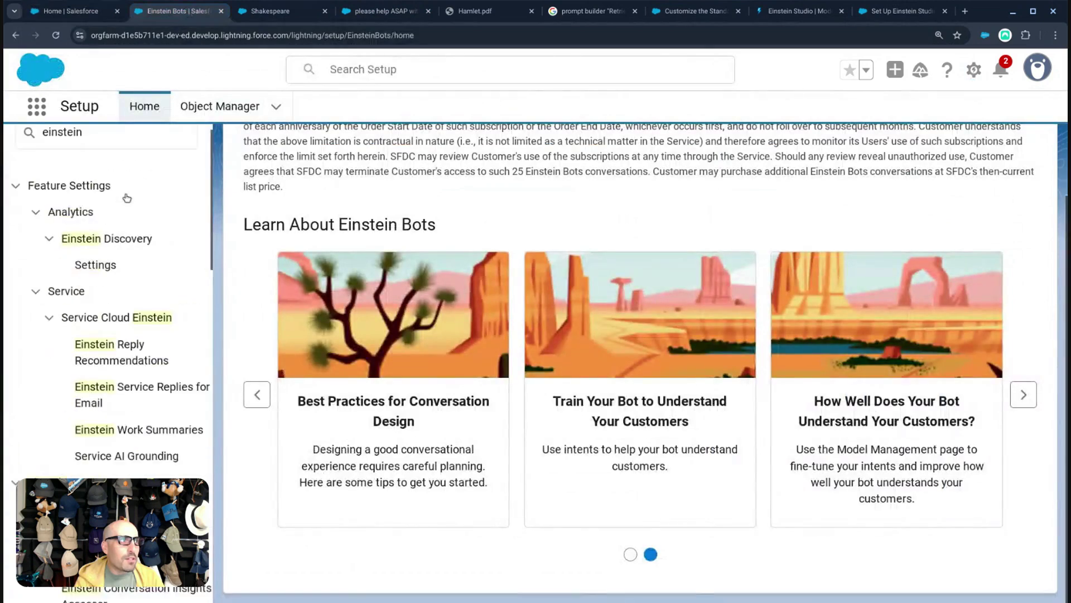
left_click(106, 150)
double_click(106, 149)
type("permission")
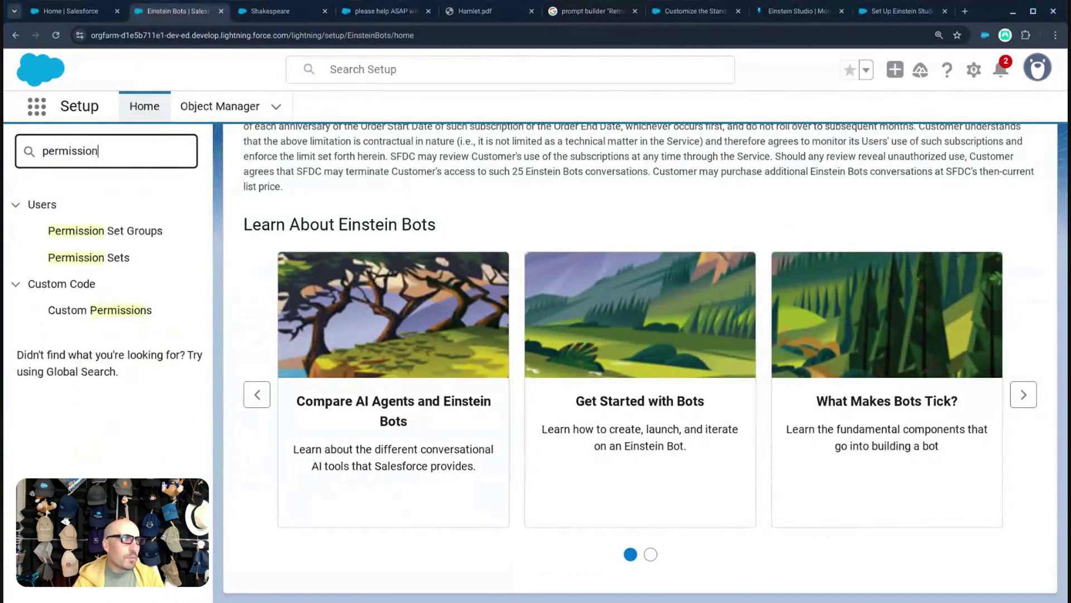
left_click(65, 255)
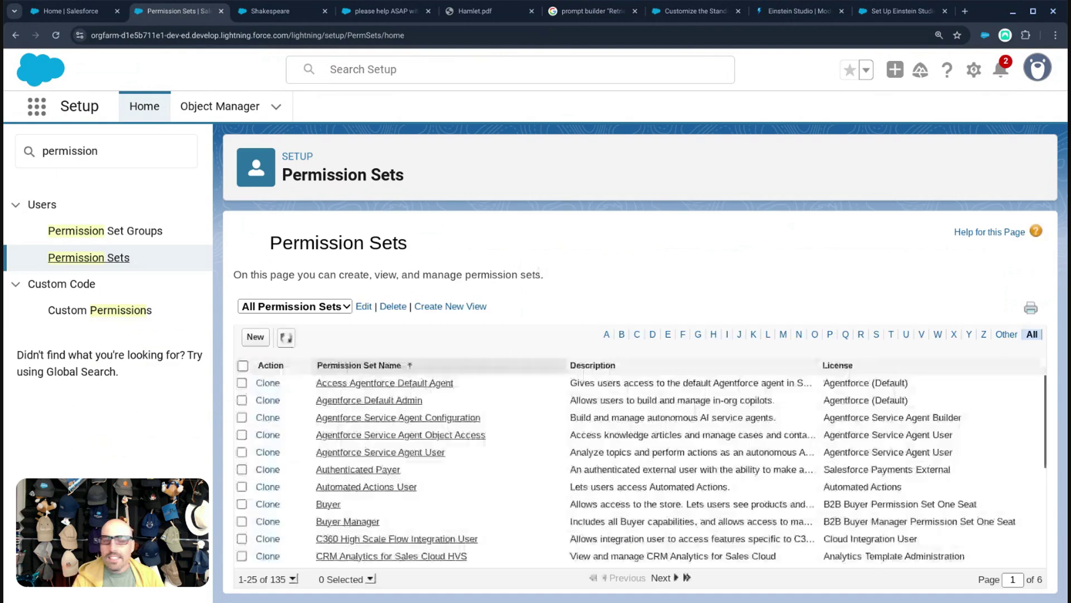
left_click(654, 335)
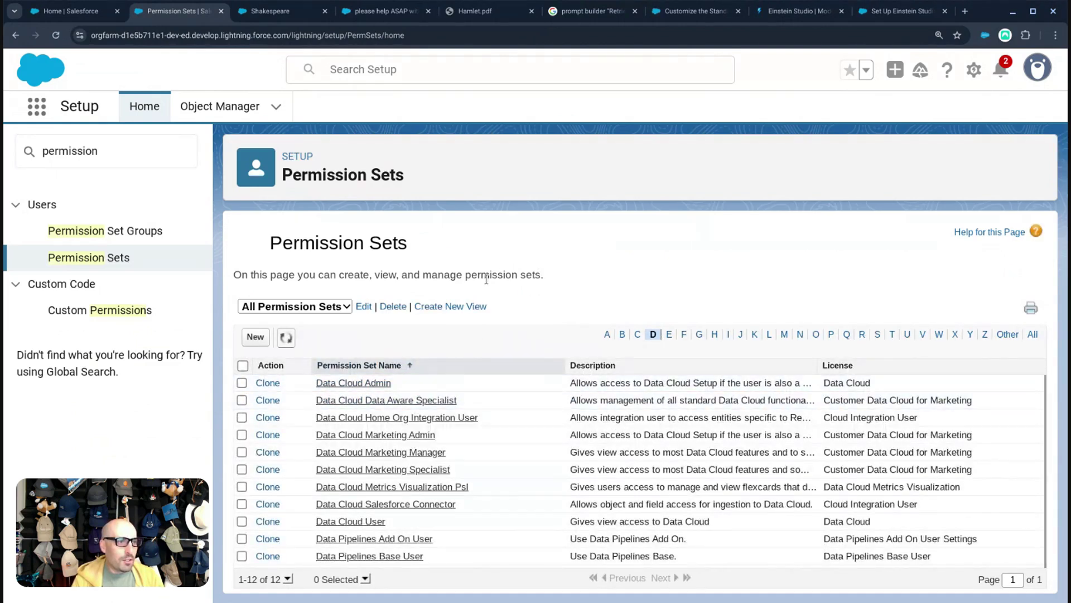
Recheck the permission sets named in the help article and view who is assigned the Data Cloud Admin permission set
left_click(881, 16)
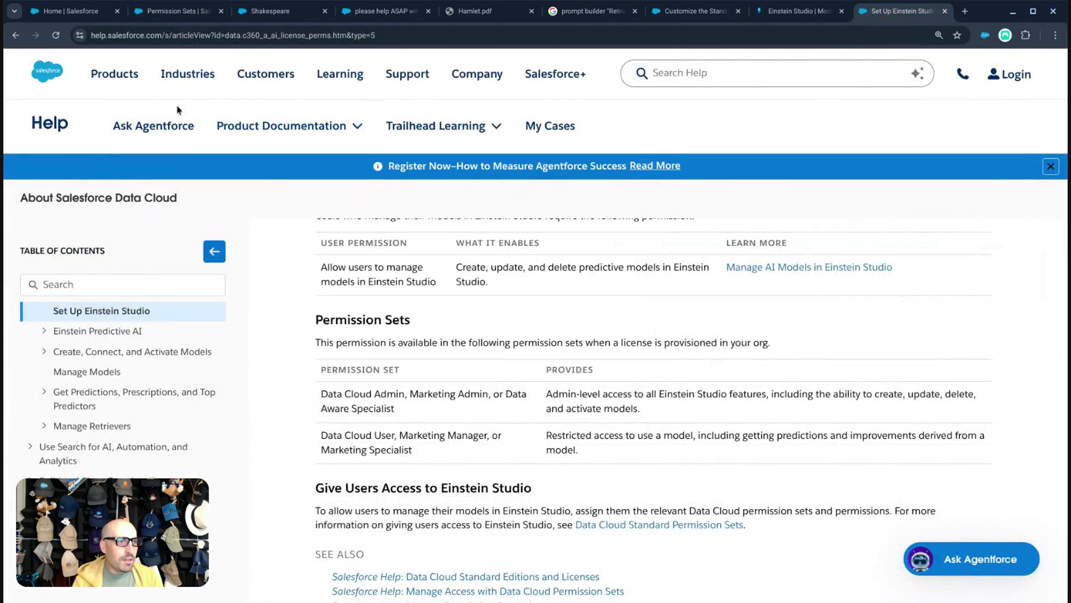
left_click(72, 11)
left_click(151, 12)
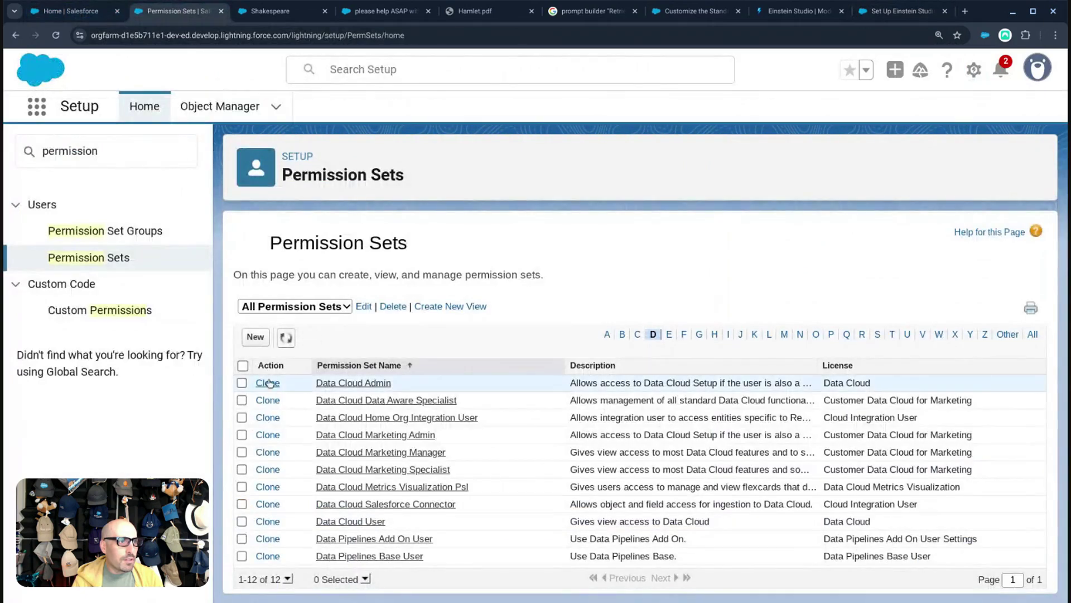
left_click(370, 379)
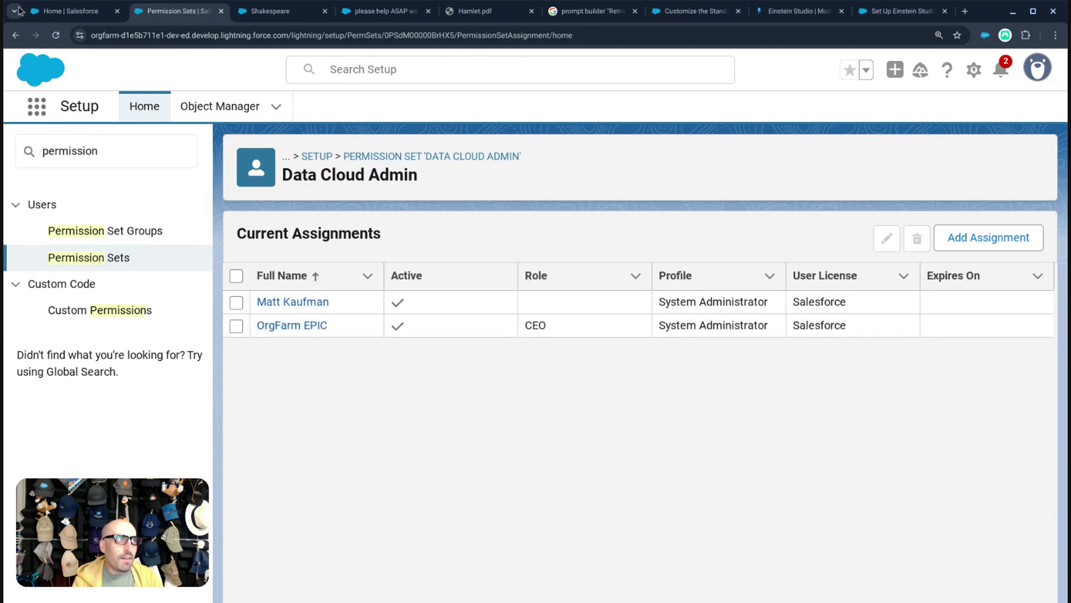
Compare with the help article again and view the current assignments of the Data Cloud User permission set
left_click(902, 10)
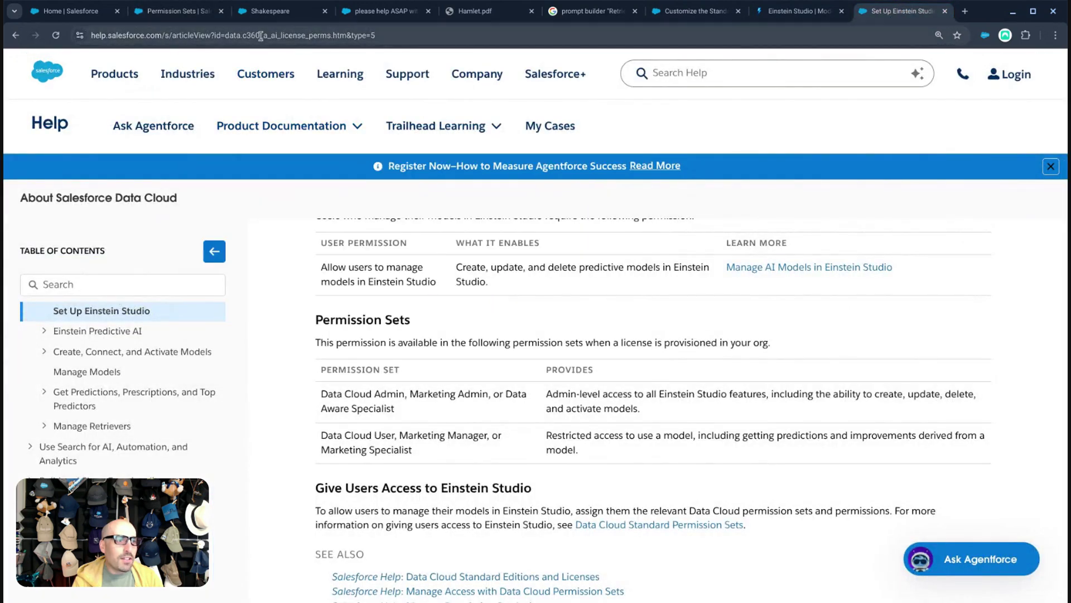
left_click(178, 11)
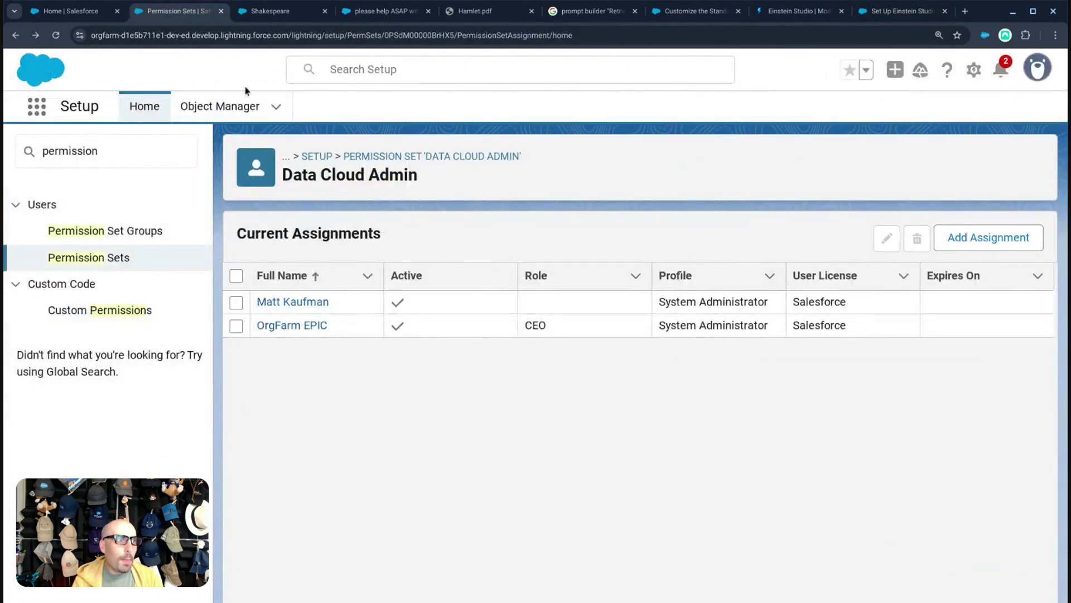
left_click(97, 259)
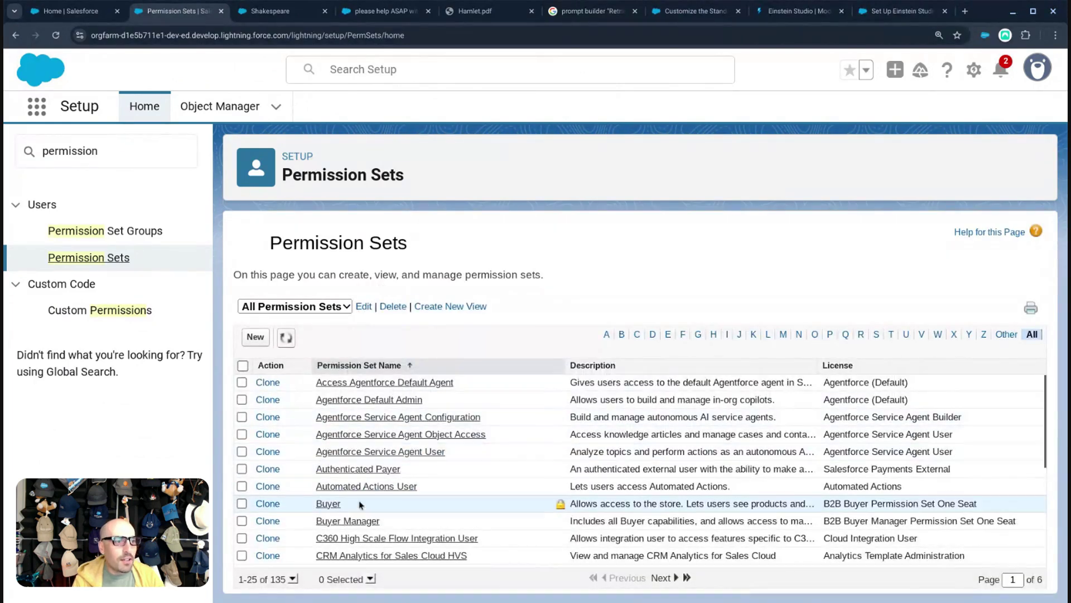
scroll(358, 505, "down", 1)
left_click(653, 337)
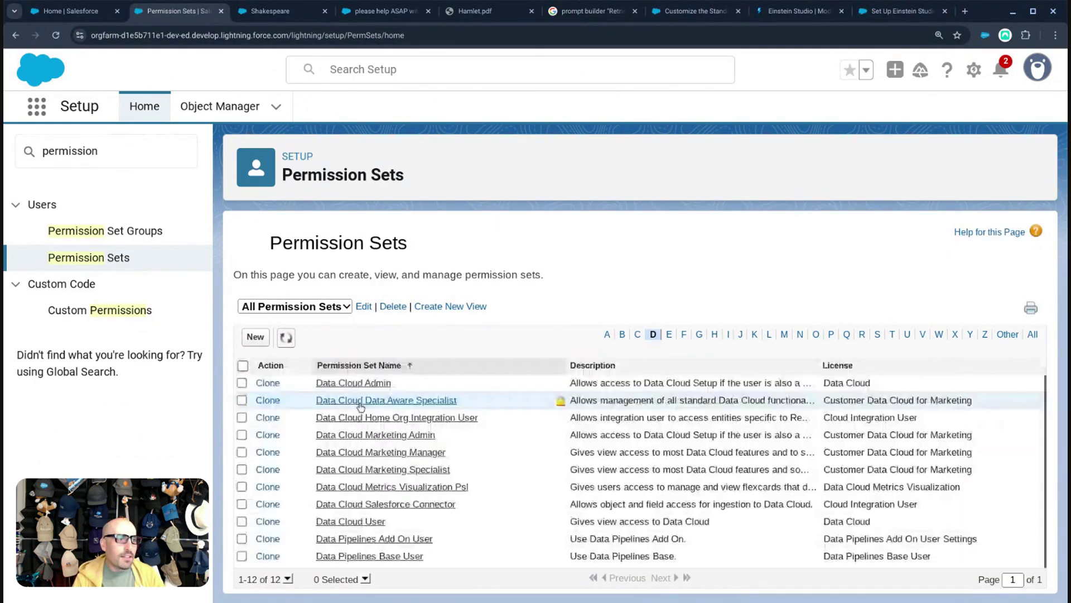
left_click(380, 515)
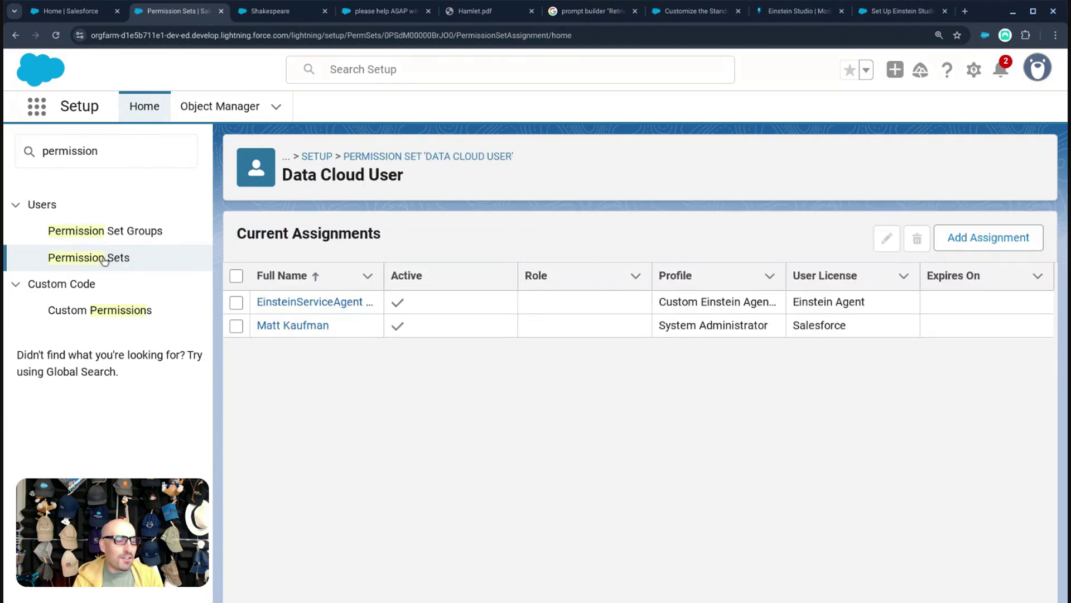
Search Setup for "studio" and for "model" to locate Einstein Studio, and clear the search
double_click(101, 152)
type("studio")
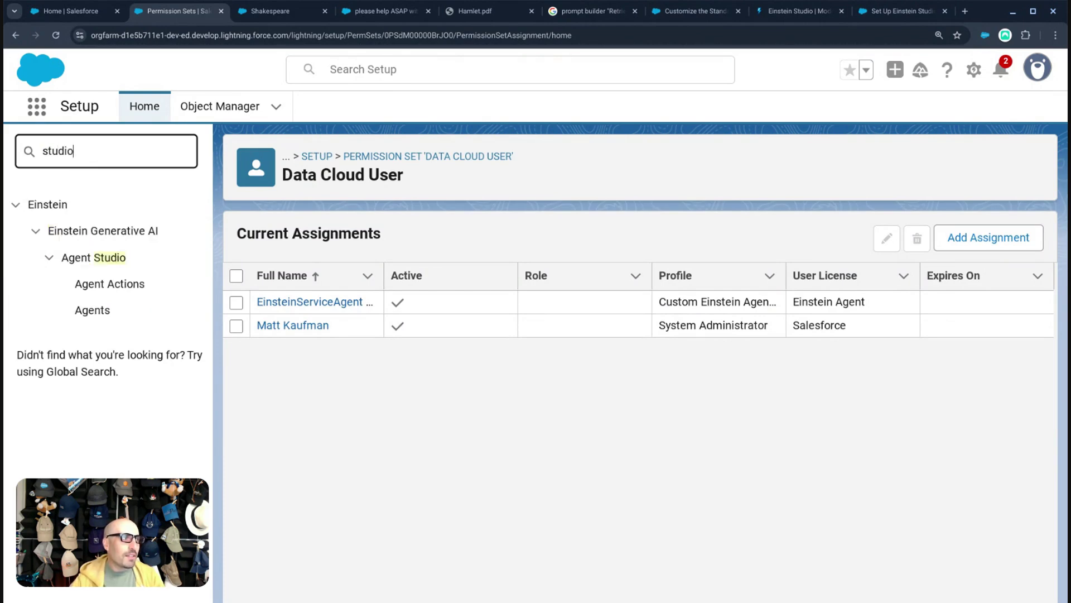
key("BackSpace")
key("BackSpace")
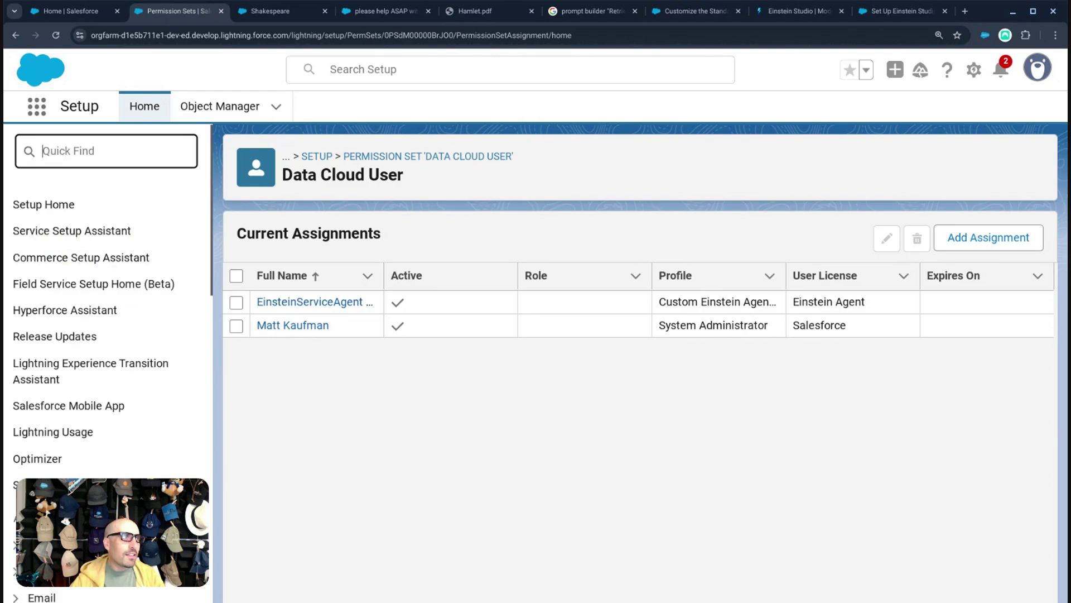
type("model")
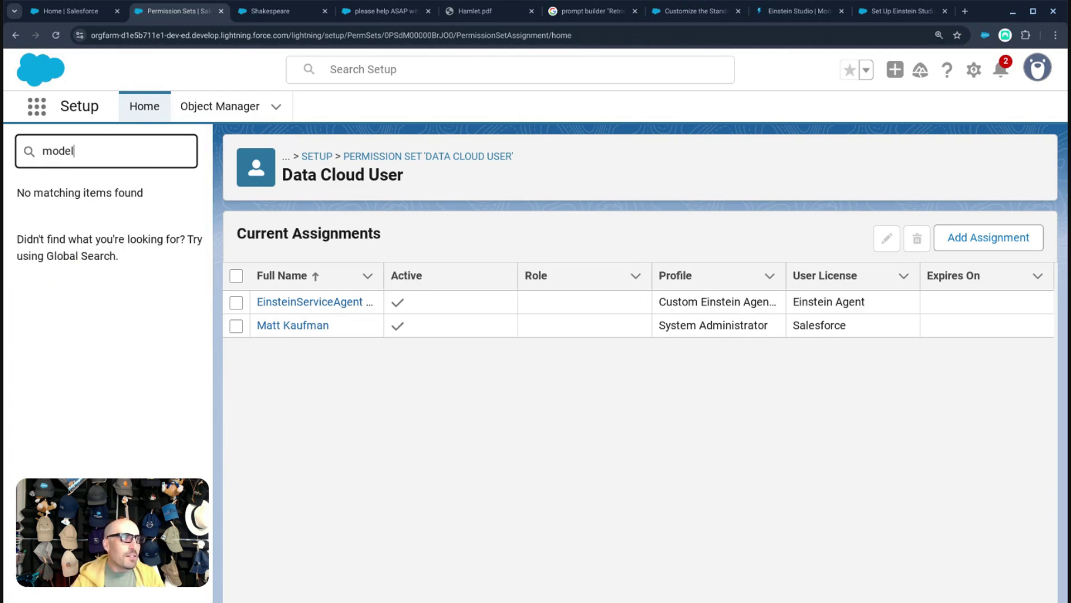
key("BackSpace")
key("BackSpace")
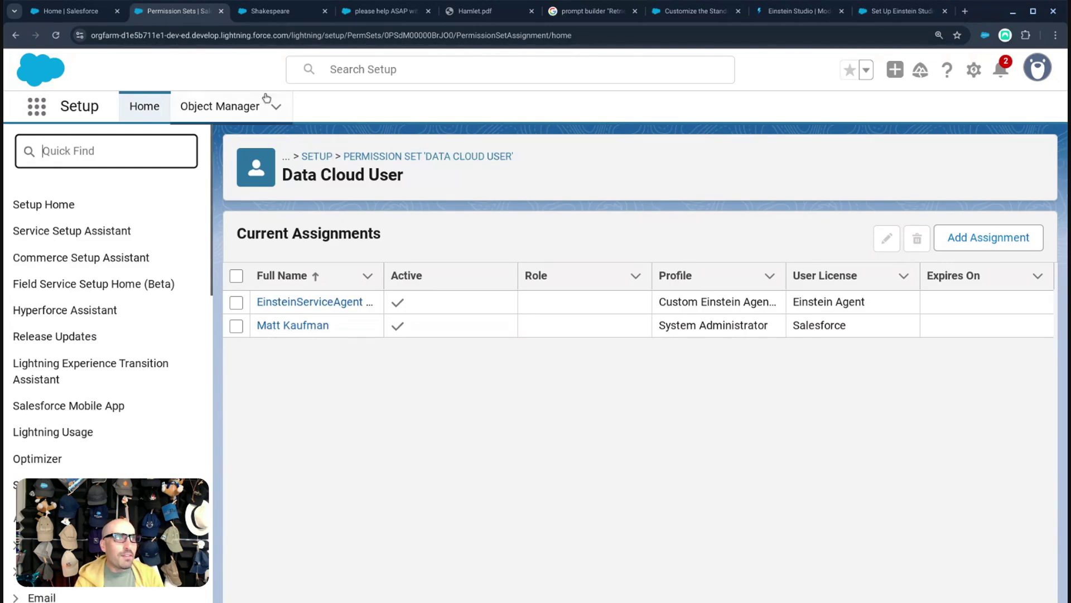
Go back to the Shakespeare prompt template and check its template settings without changing them
key("ctrl+Tab")
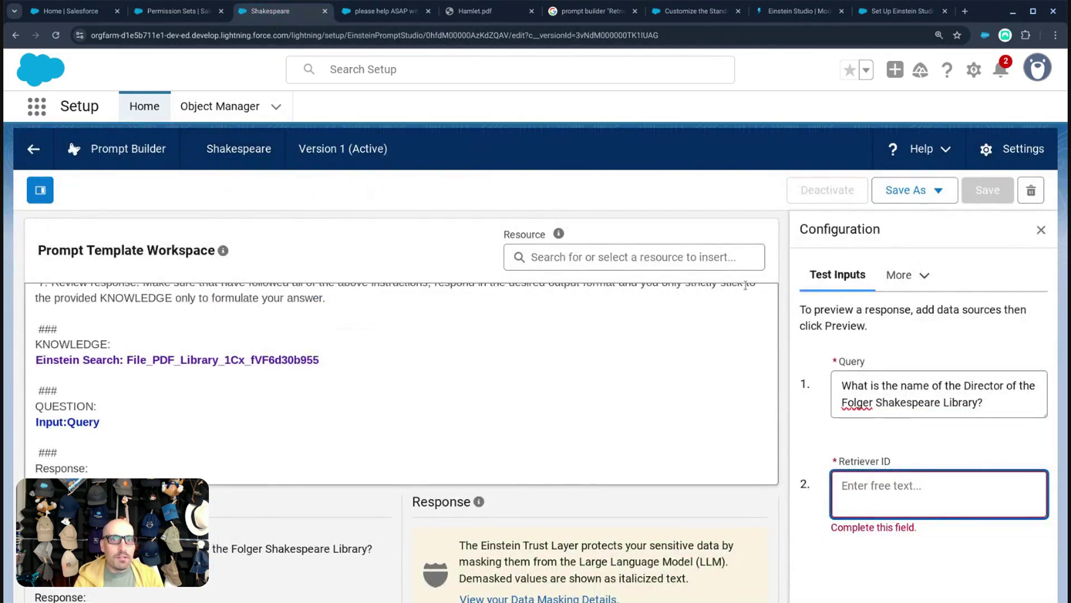
left_click(1000, 154)
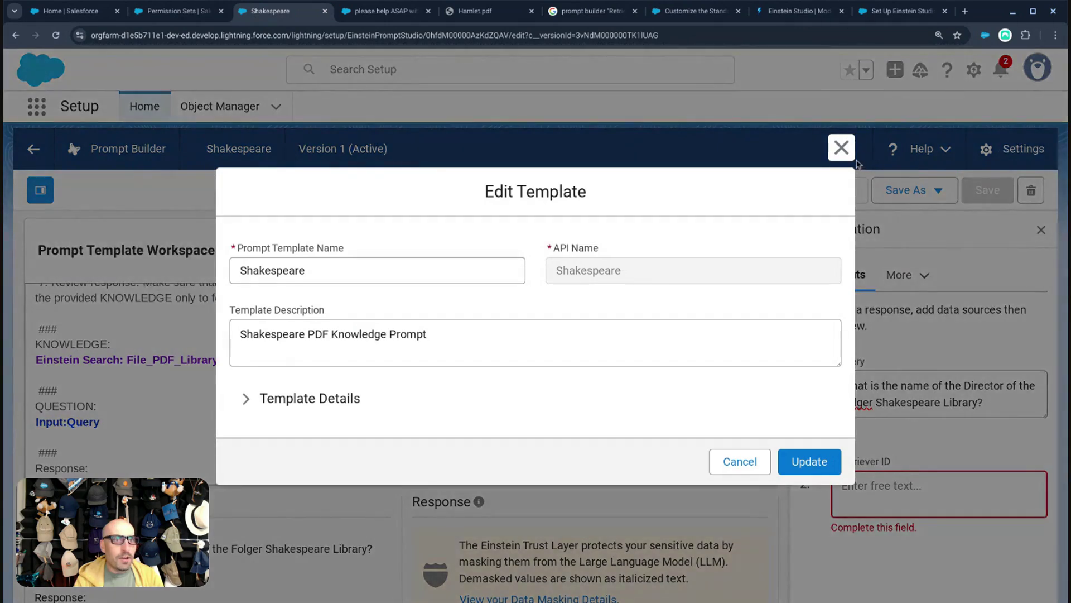
left_click(842, 149)
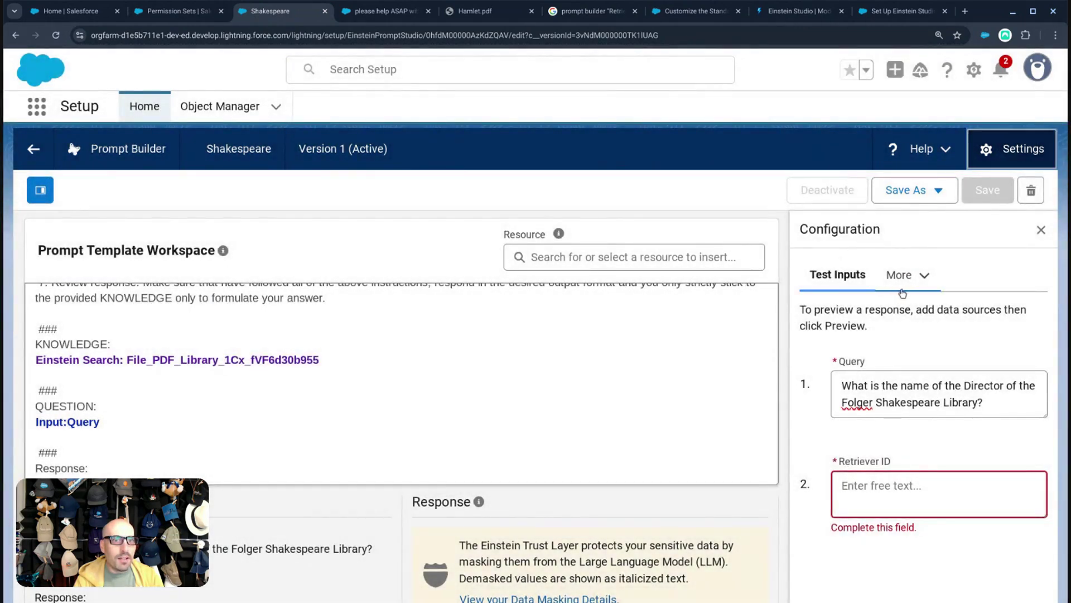
From the Shakespeare template's properties, open the OpenAI GPT 3.5 Turbo model in Einstein Studio and show the Retrievers list
left_click(902, 293)
left_click(901, 279)
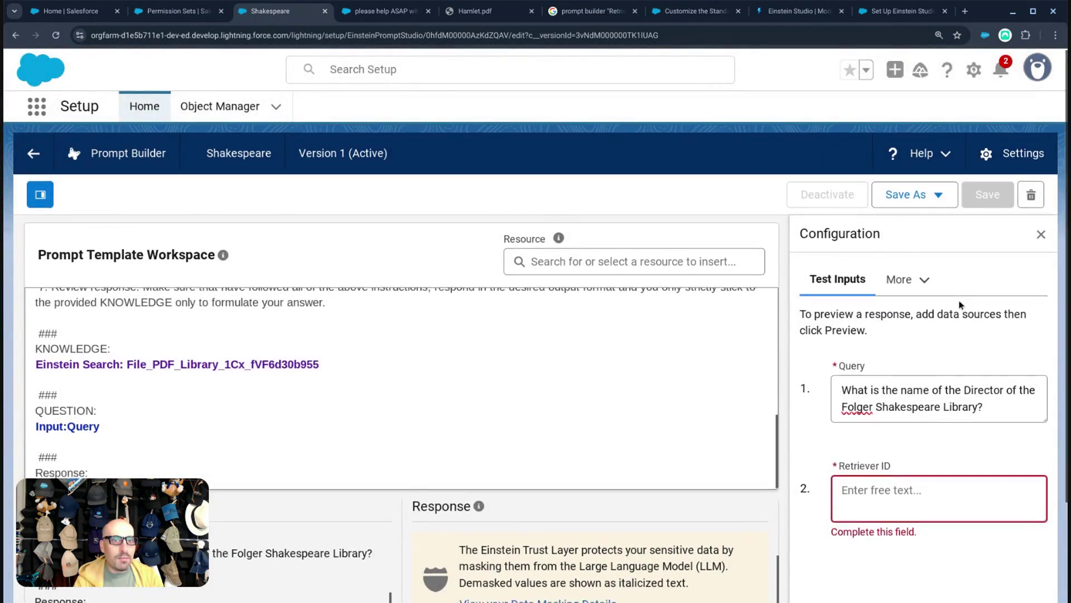
scroll(961, 305, "down", 3)
scroll(950, 227, "up", 2)
left_click(902, 224)
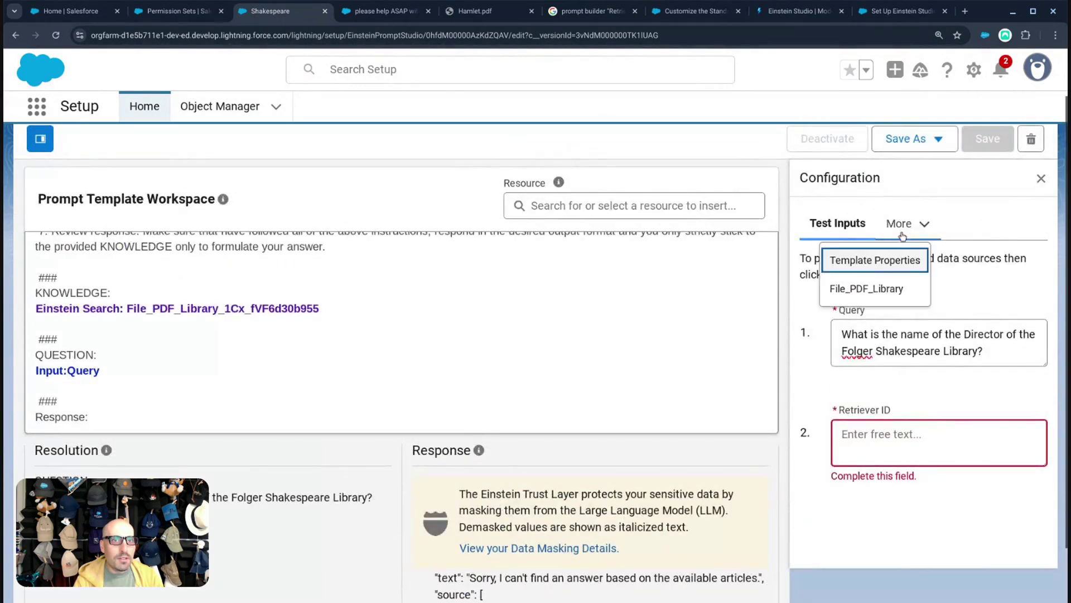
left_click(880, 264)
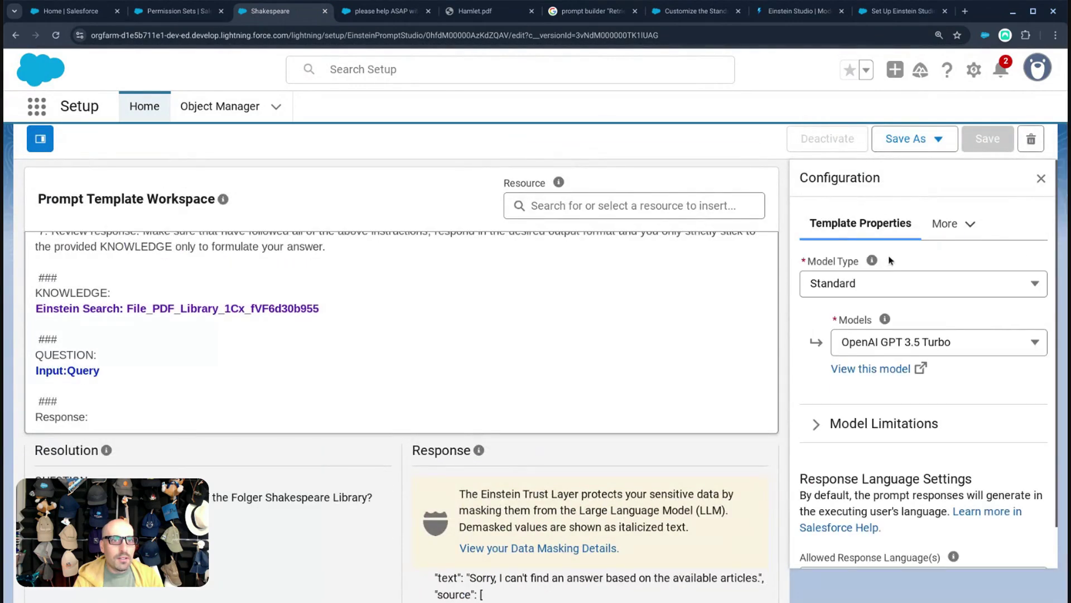
left_click(871, 368)
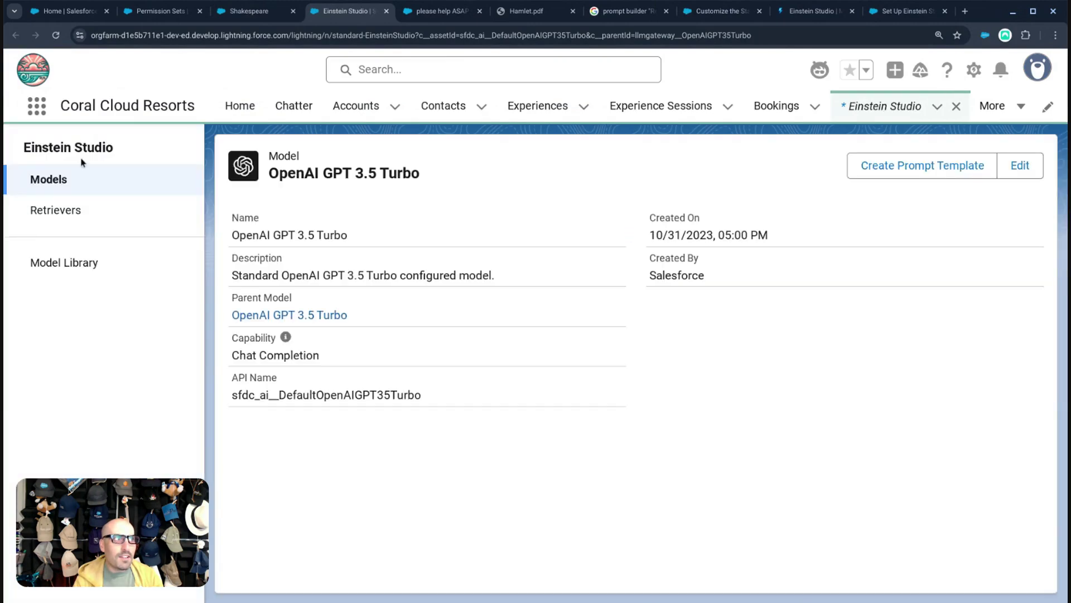
left_click(79, 211)
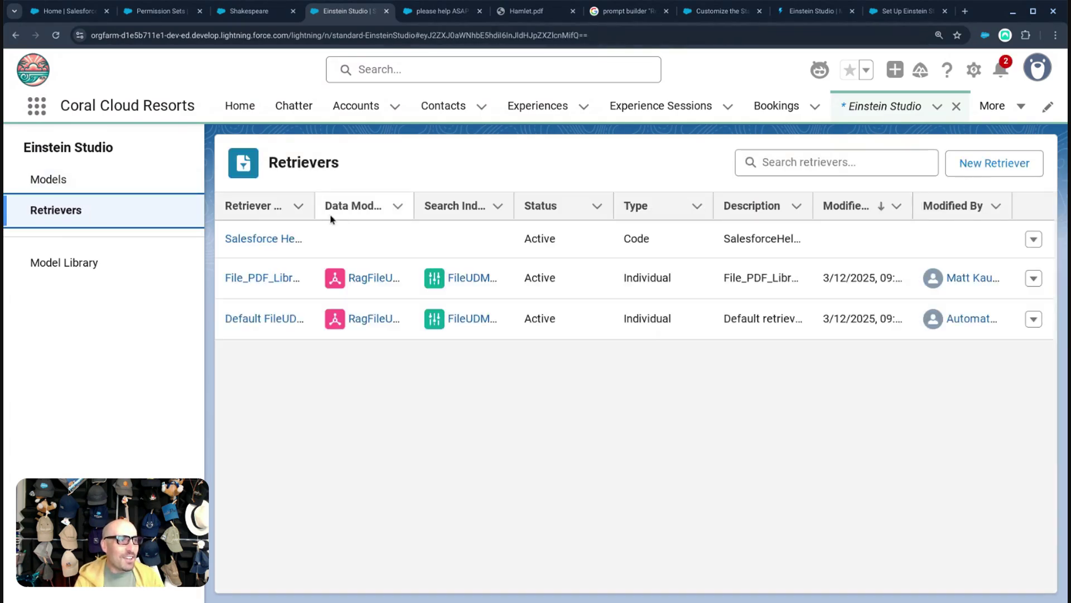
Widen the Retriever Name column, open the File_PDF_Library retriever and copy its asset ID from the page address
left_click_drag(314, 206, 404, 202)
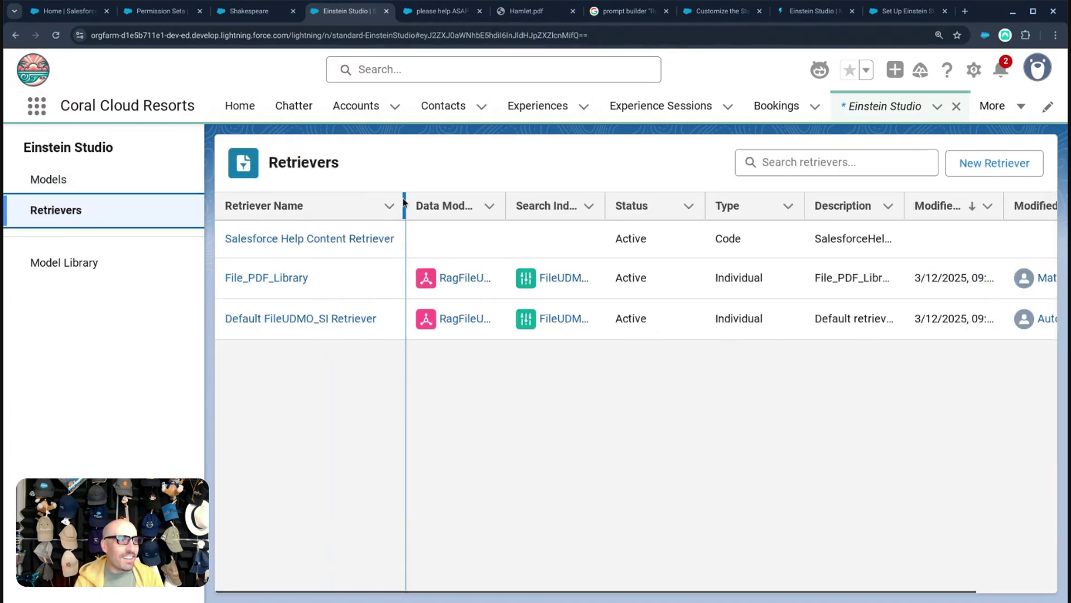
left_click(262, 277)
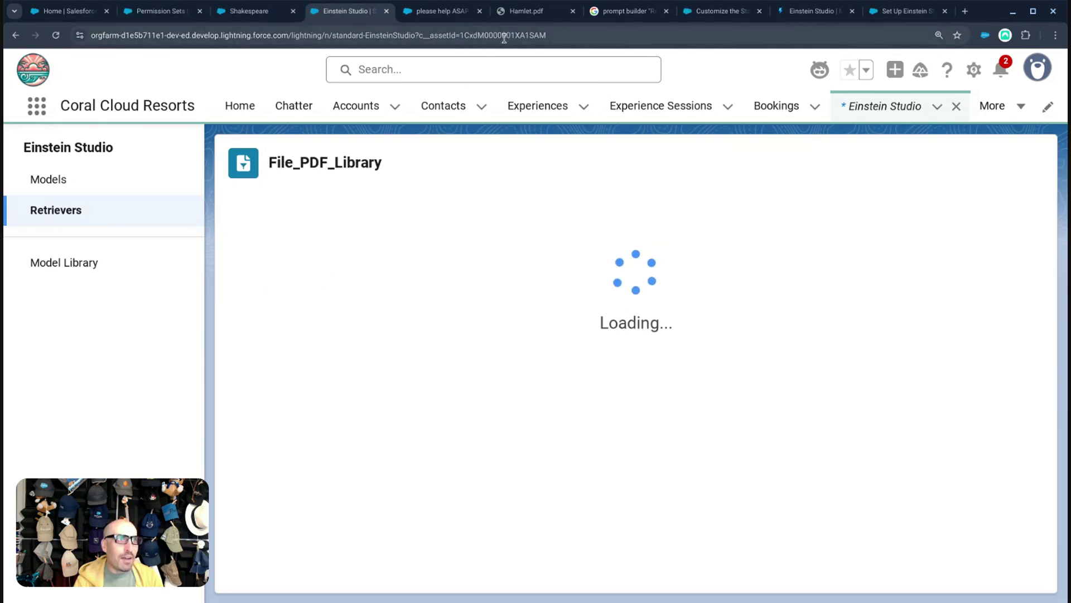
double_click(504, 37)
key("ctrl+c")
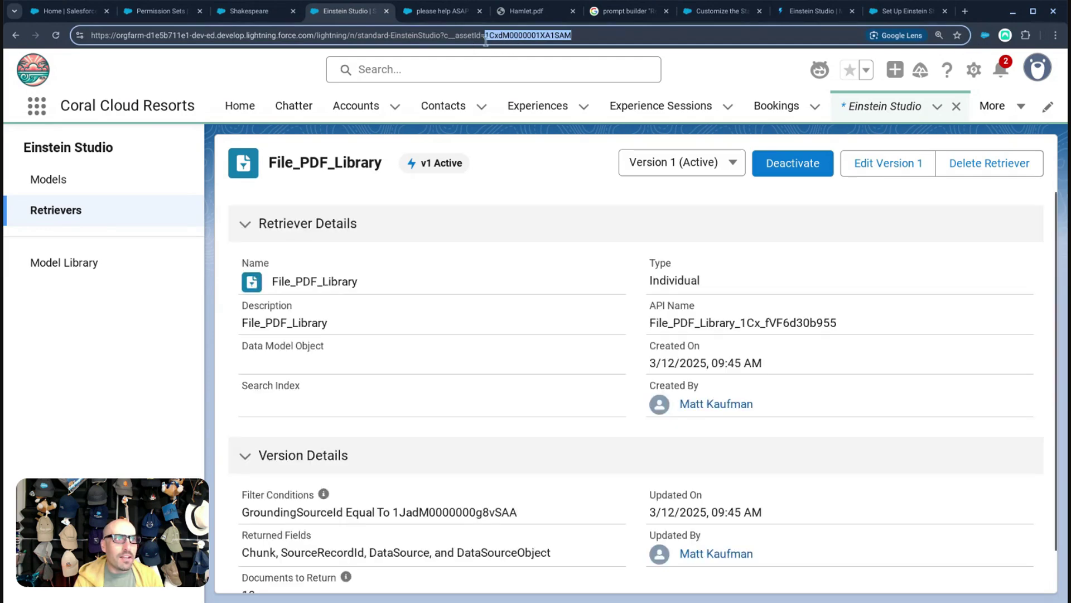
scroll(550, 342, "down", 2)
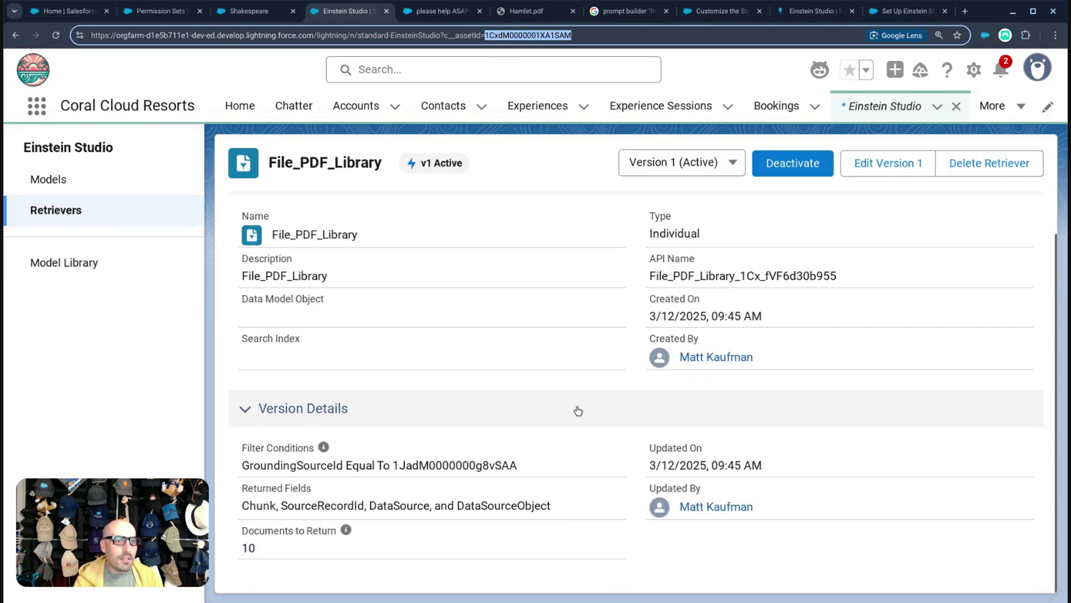
scroll(553, 275, "up", 2)
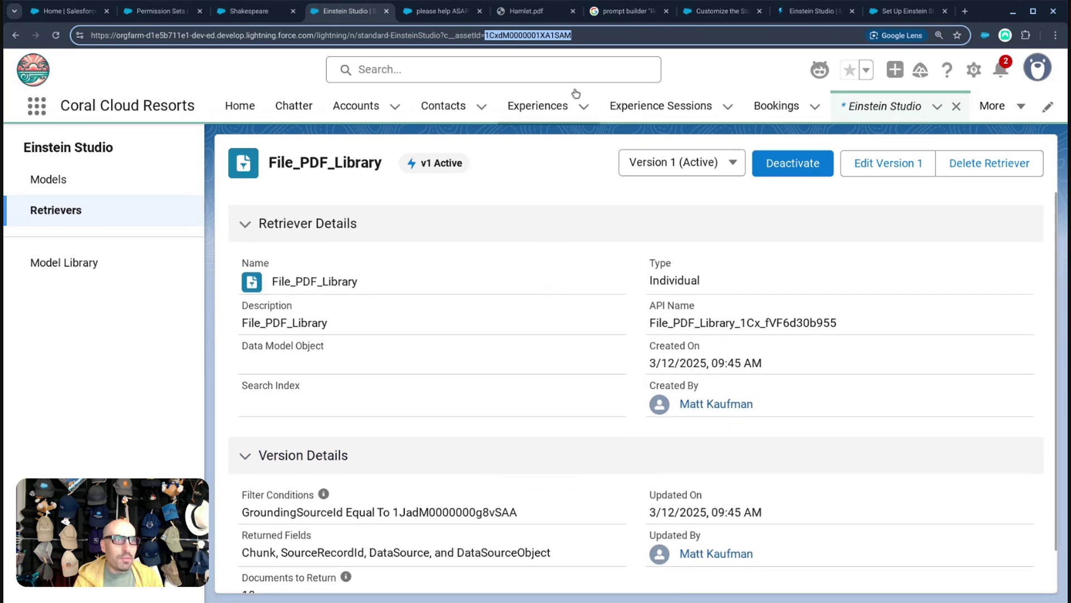
In the Shakespeare template's test inputs, fill the Retriever ID with the copied File_PDF_Library ID, 1CxdM0000001XA1SAM
left_click(249, 11)
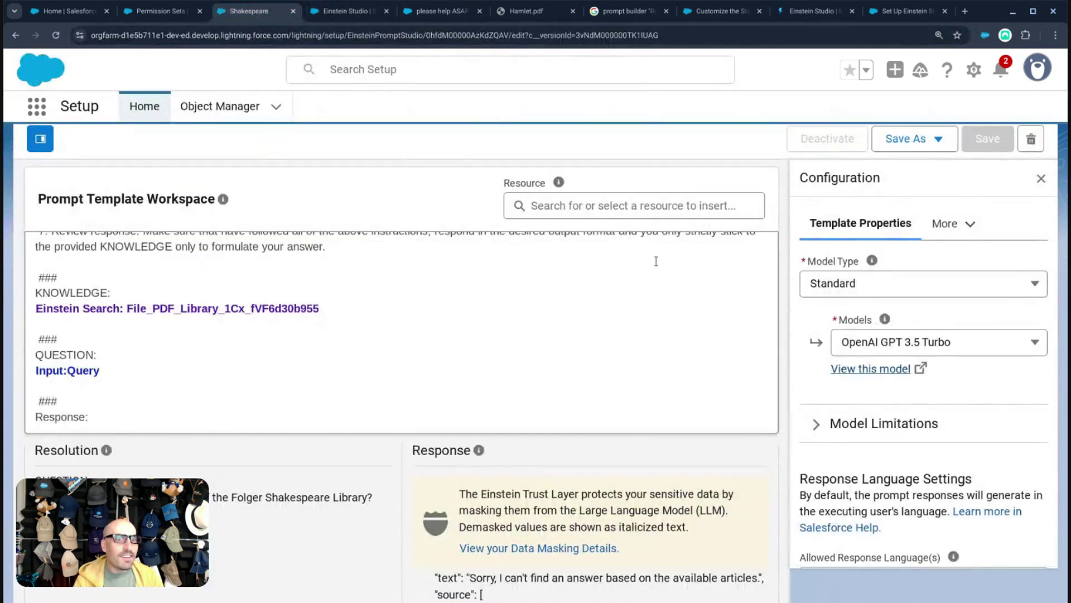
left_click(951, 223)
left_click(931, 260)
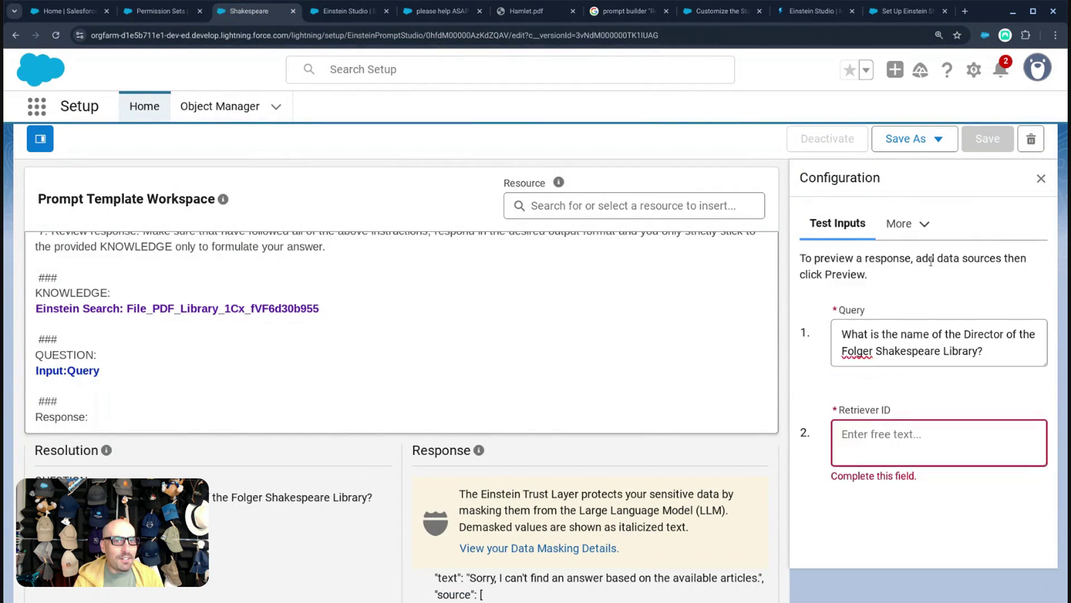
left_click(908, 432)
key("ctrl+v")
left_click(917, 520)
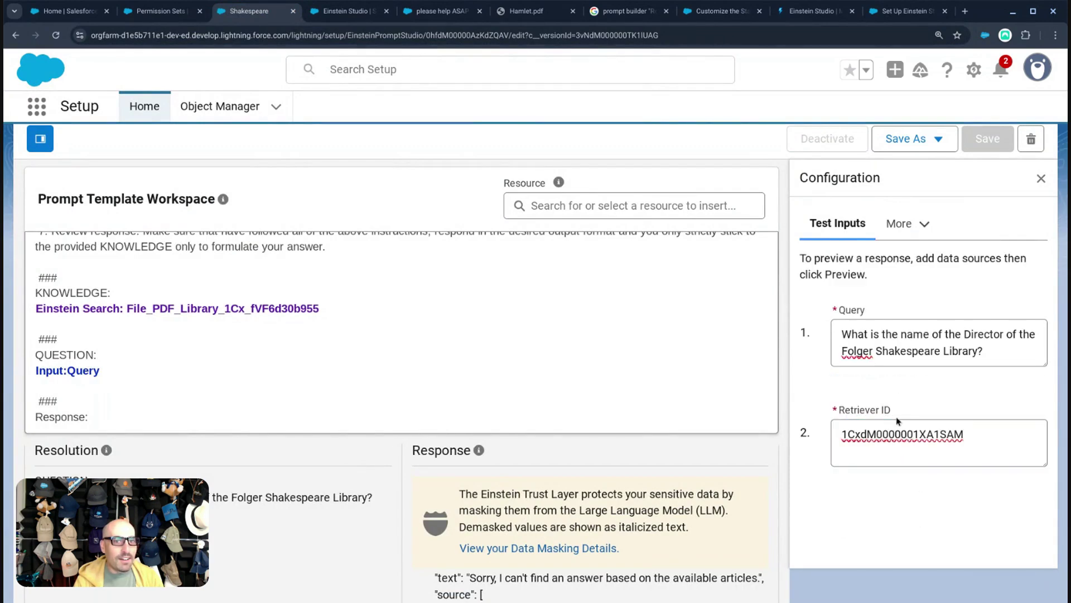
Save the Shakespeare prompt template as a new version, keeping the Folger director query and Retriever ID as test inputs
scroll(757, 376, "up", 2)
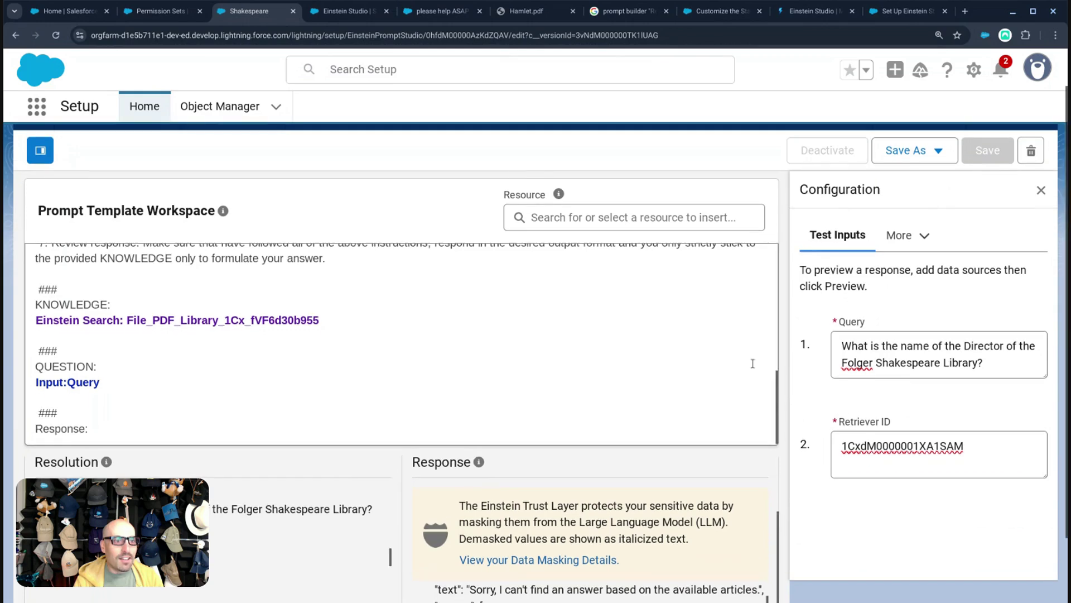
scroll(877, 261, "up", 2)
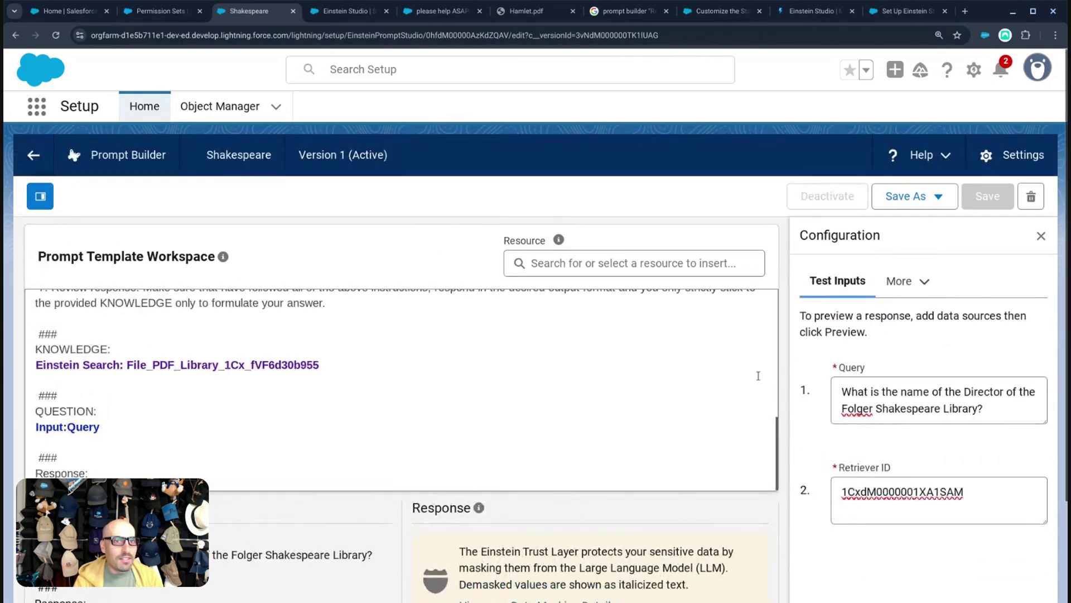
scroll(759, 376, "down", 3)
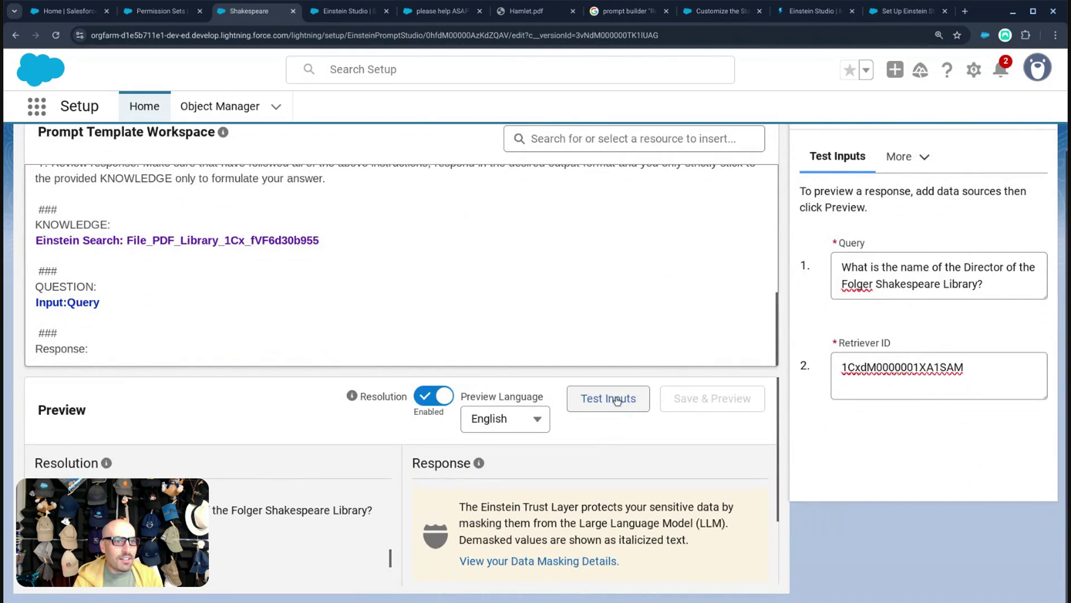
left_click(616, 400)
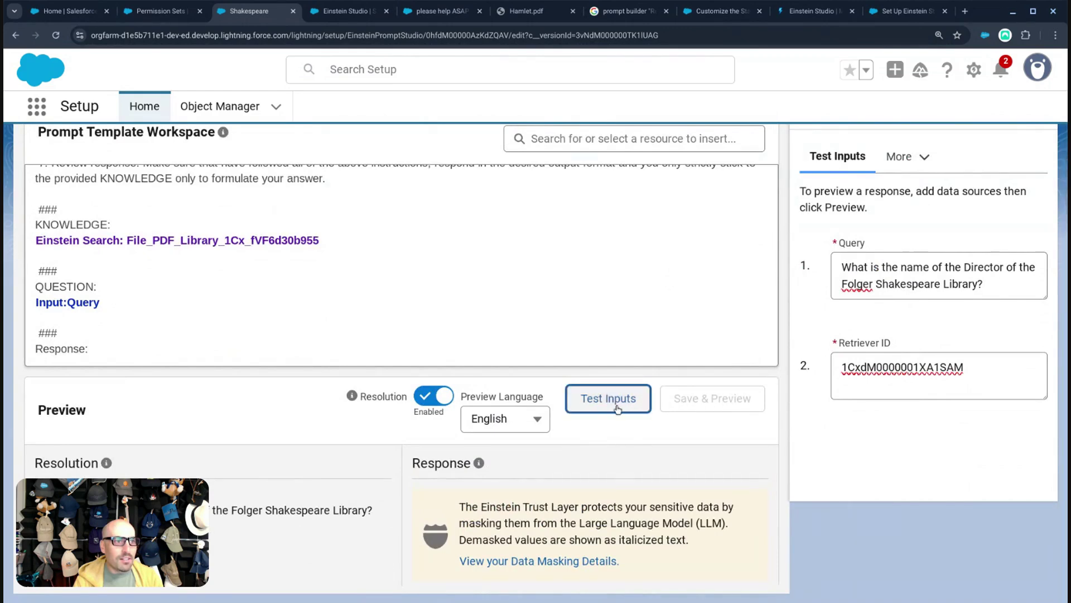
scroll(915, 363, "up", 3)
left_click(981, 501)
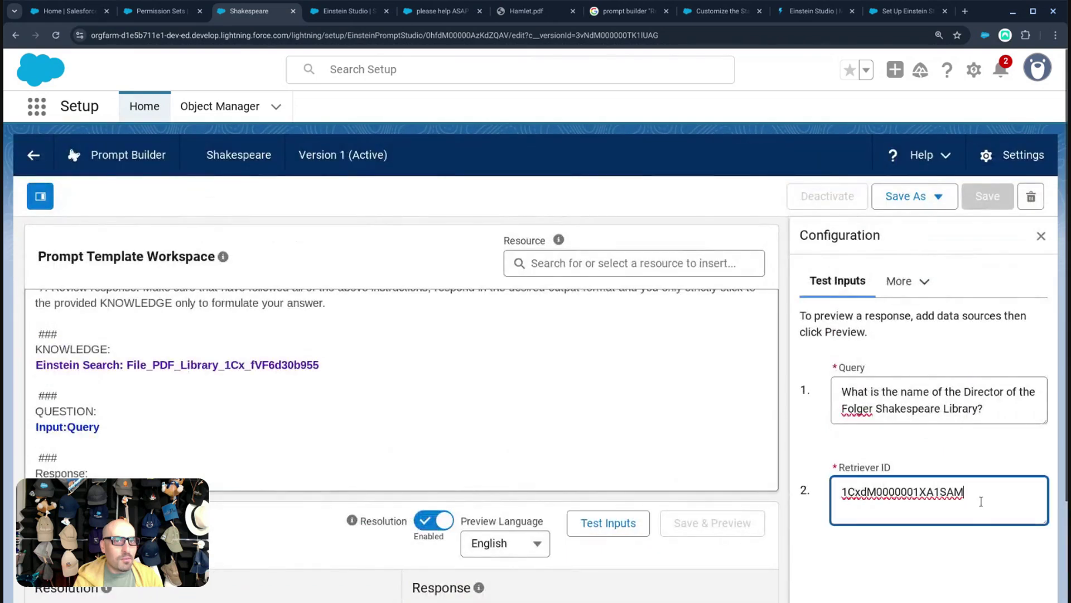
left_click(918, 196)
left_click(915, 197)
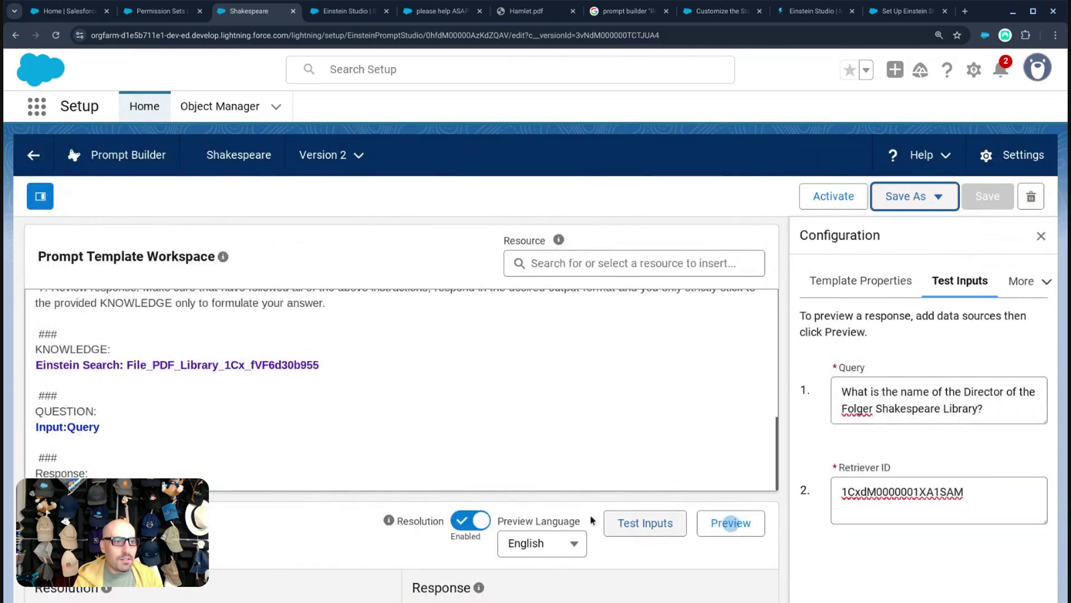
Preview the new version with the Folger Shakespeare Library director query and read the resolution and response text
left_click(724, 526)
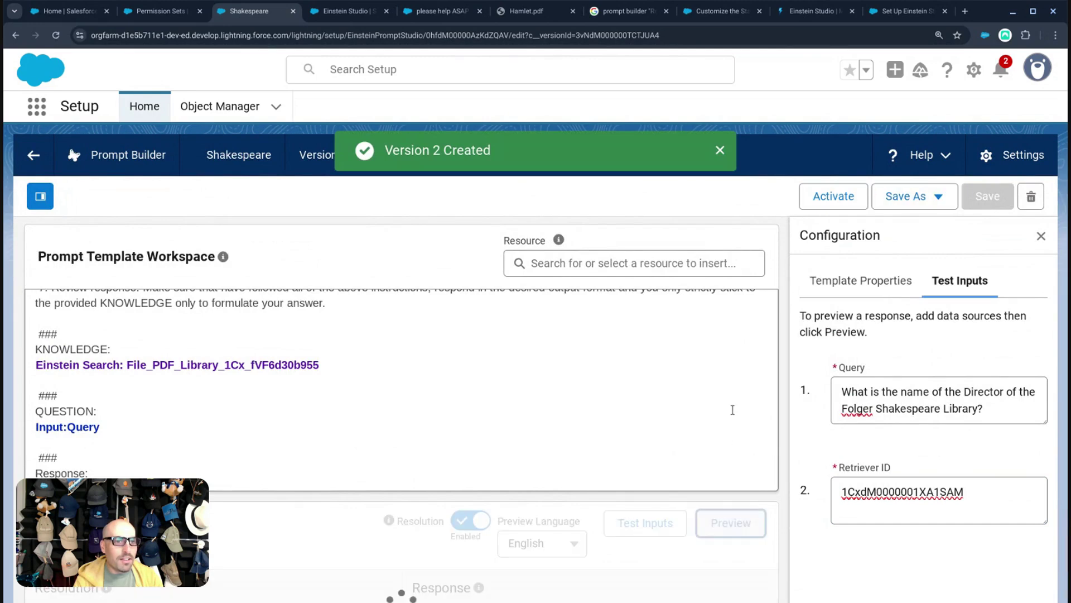
scroll(731, 413, "down", 2)
scroll(725, 430, "down", 1)
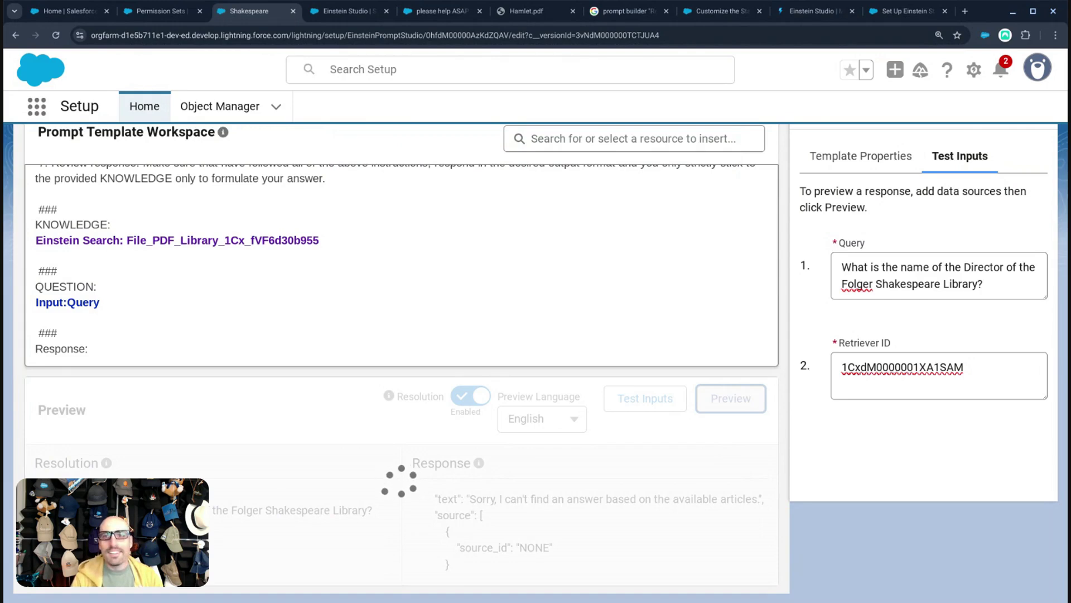
scroll(601, 509, "down", 6)
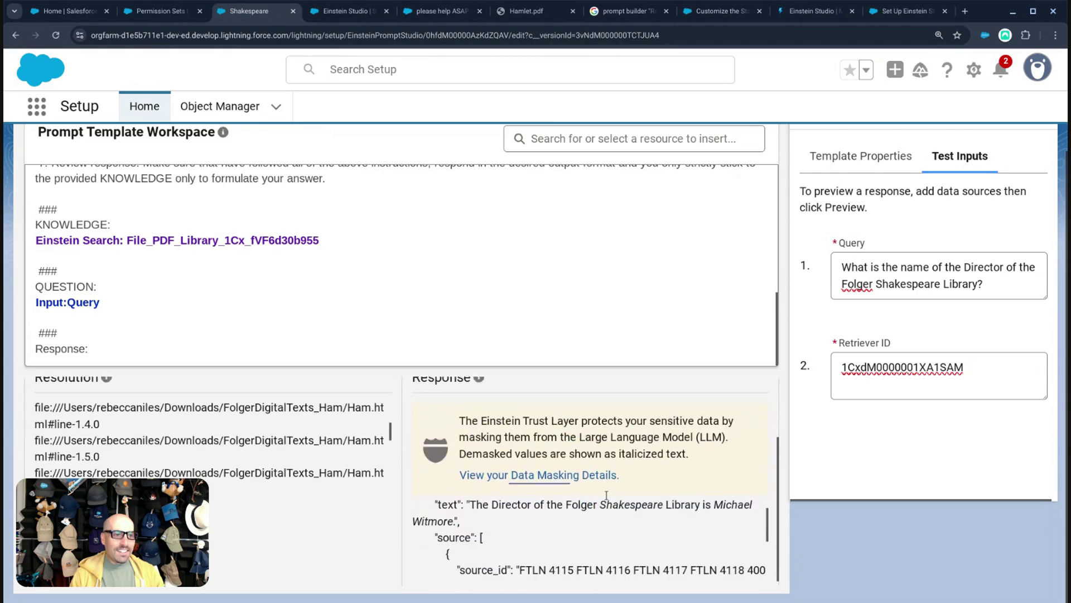
scroll(603, 510, "up", 3)
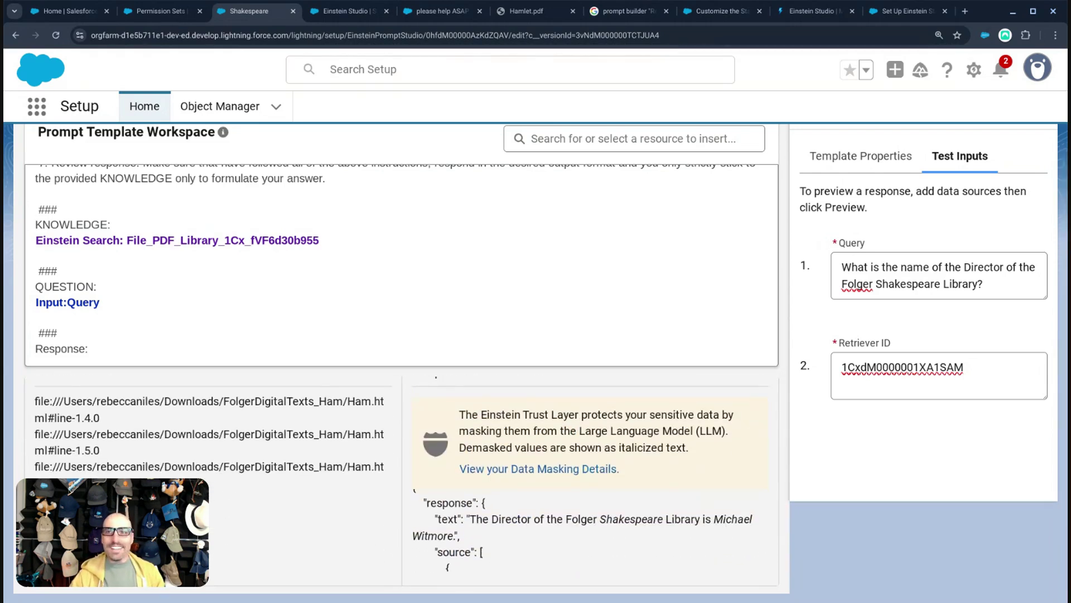
key("ctrl+plus")
scroll(595, 528, "down", 2)
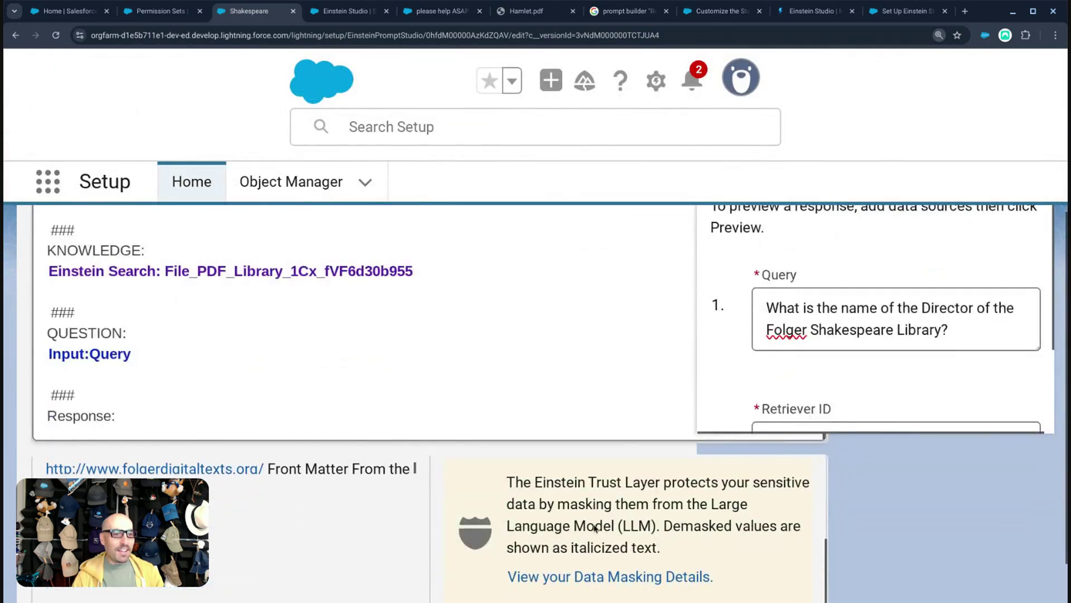
scroll(595, 528, "down", 1)
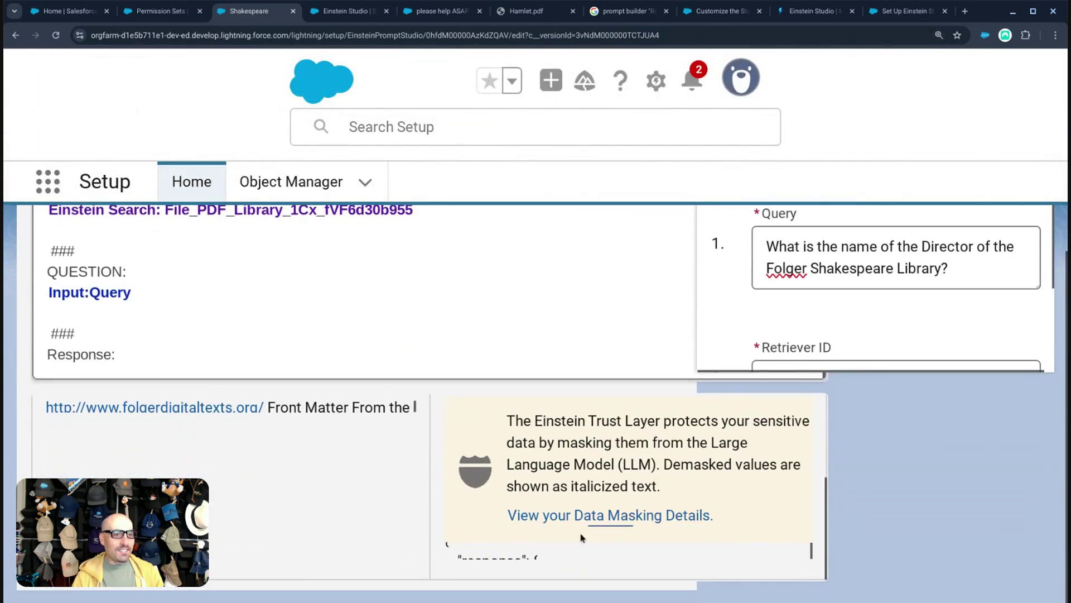
key("ctrl+minus")
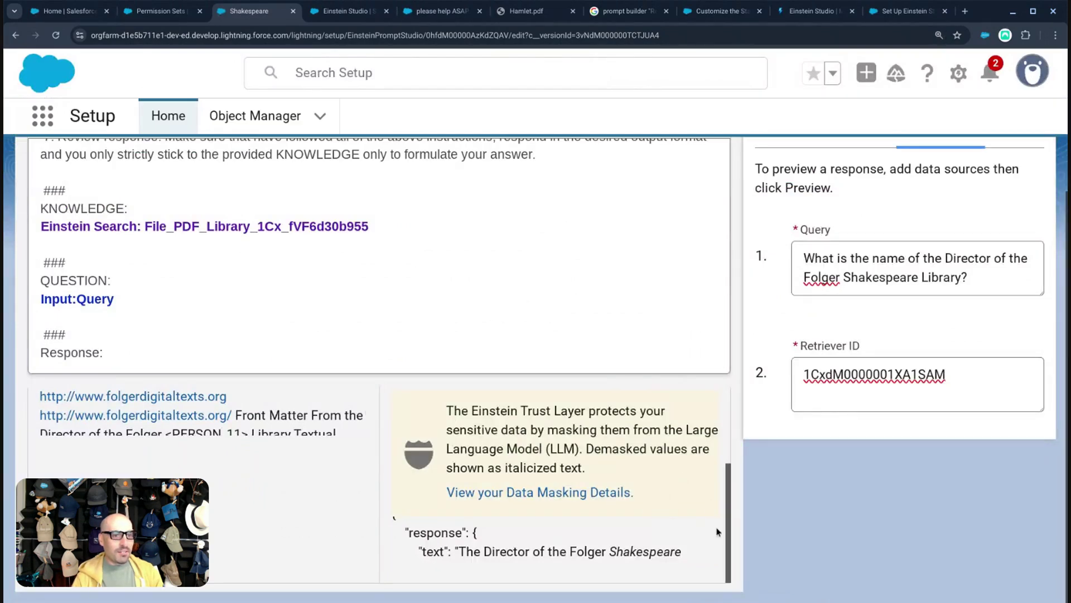
scroll(603, 519, "down", 2)
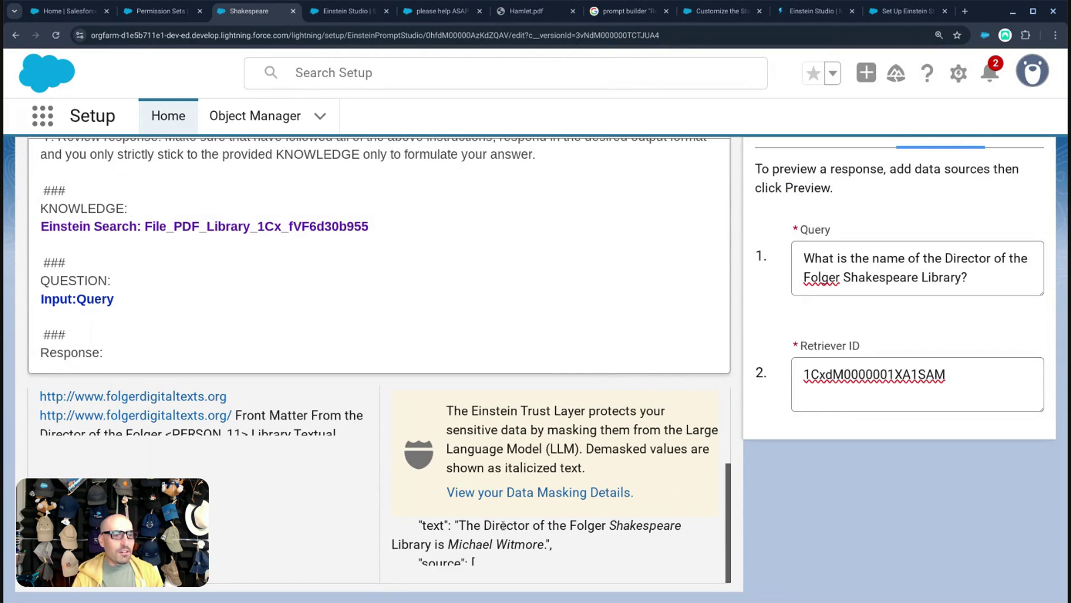
scroll(566, 548, "down", 1)
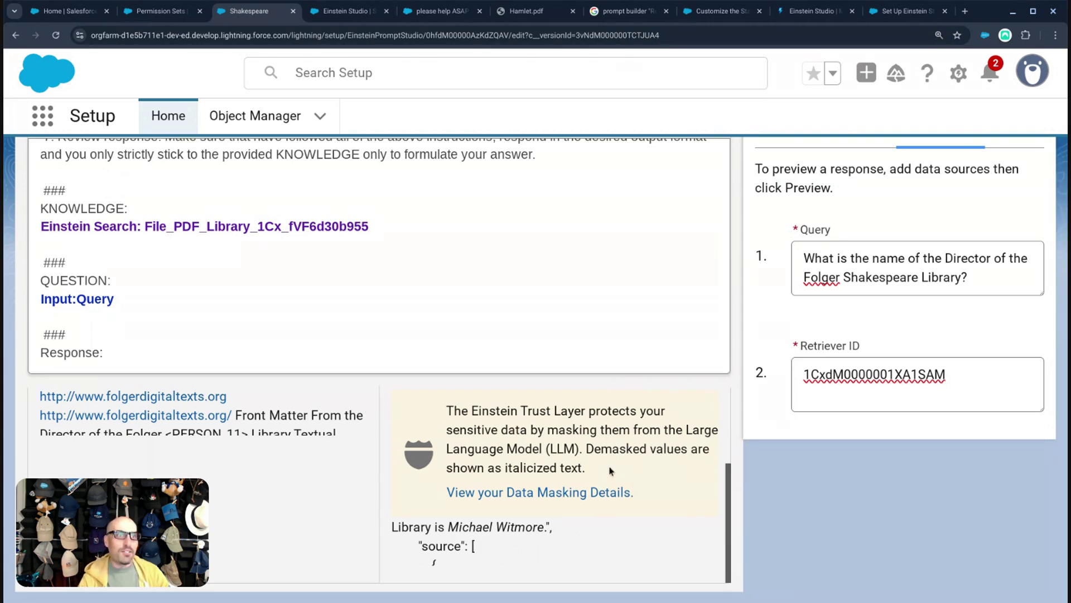
Find the Characters in the Play list in Hamlet.pdf and highlight the "Danish soldiers" label for a new test question
left_click(527, 11)
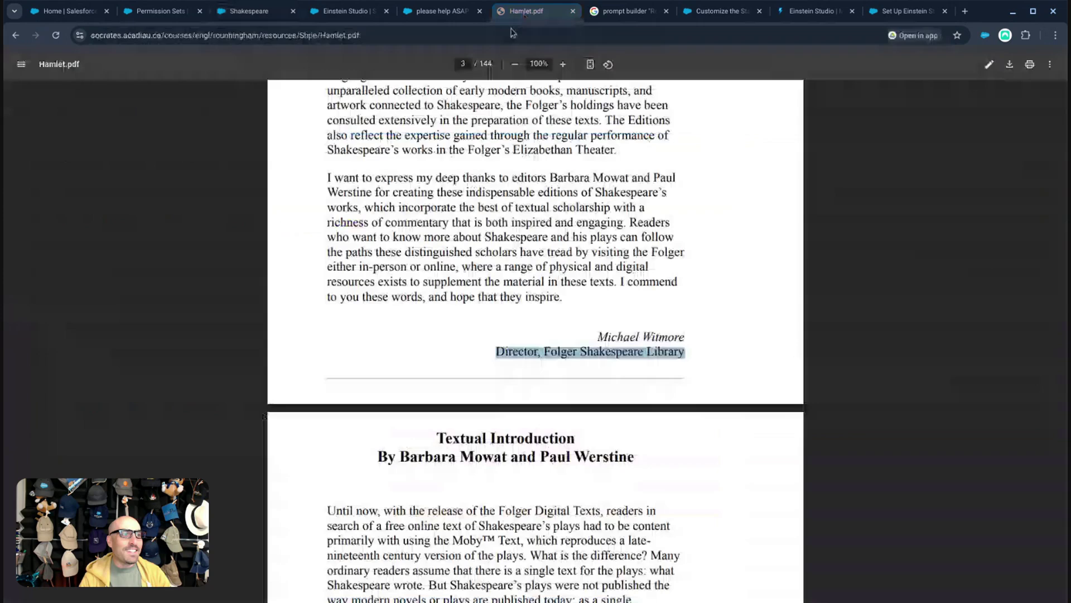
scroll(396, 354, "down", 12)
scroll(396, 354, "down", 15)
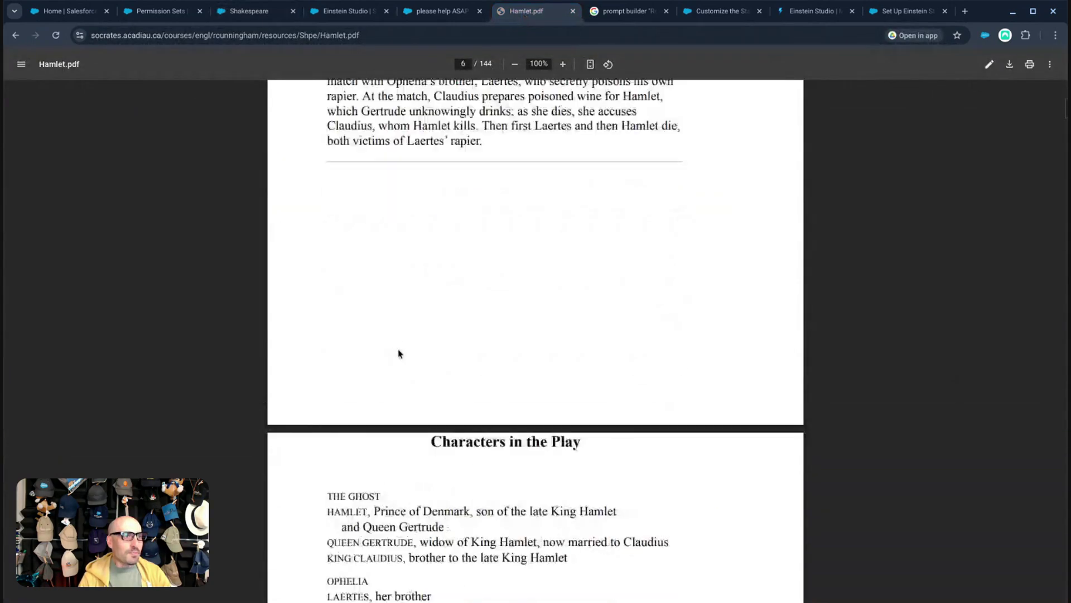
scroll(402, 344, "down", 1)
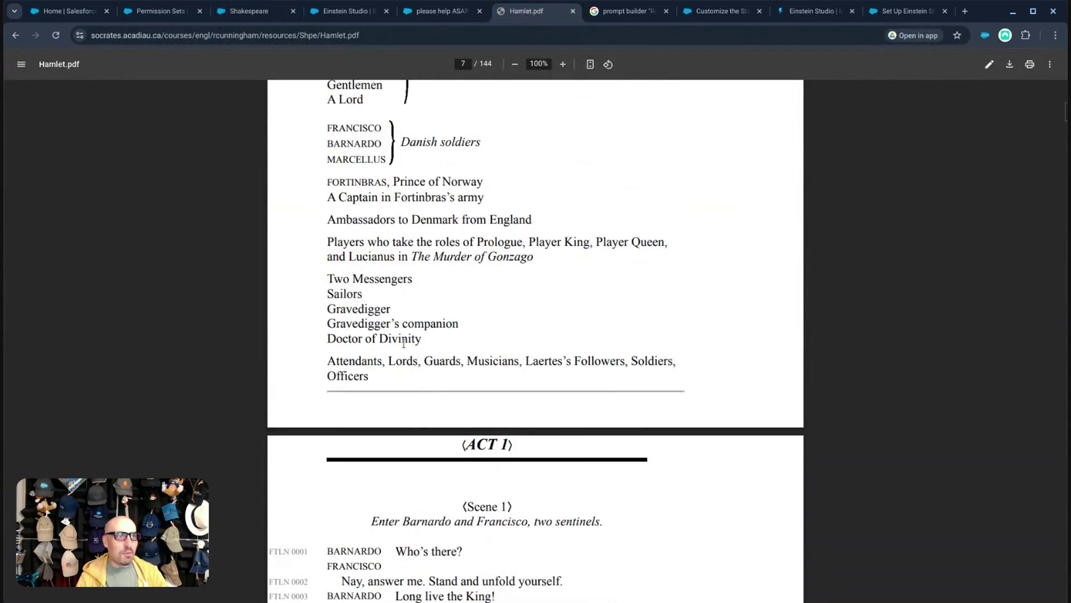
scroll(418, 255, "up", 3)
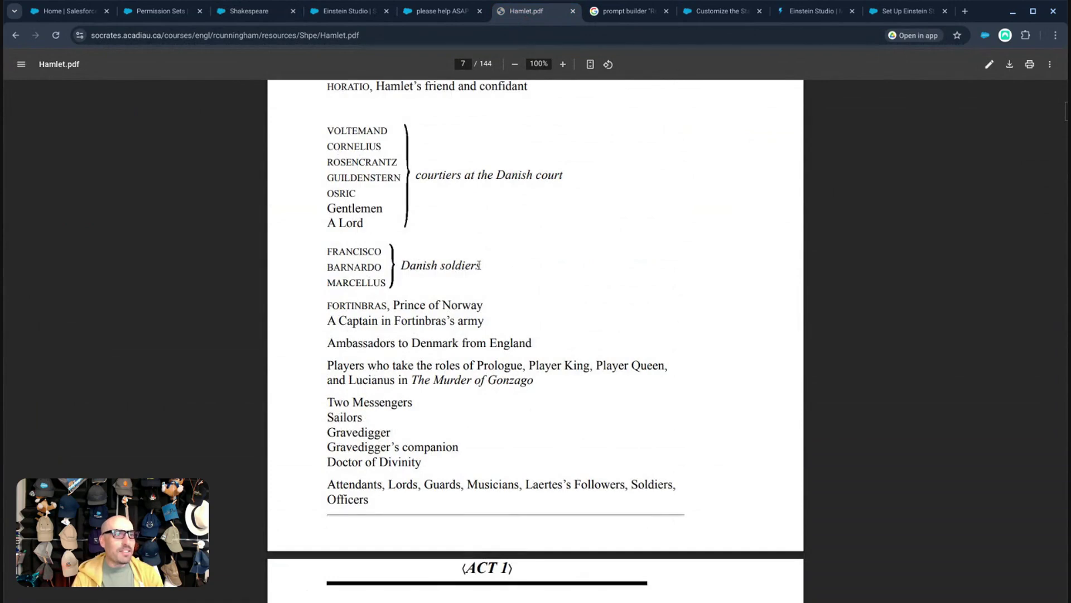
left_click_drag(402, 267, 519, 264)
Return to the Shakespeare template and change the test query to "What are the names of the Danish Soldiers?"
left_click(440, 11)
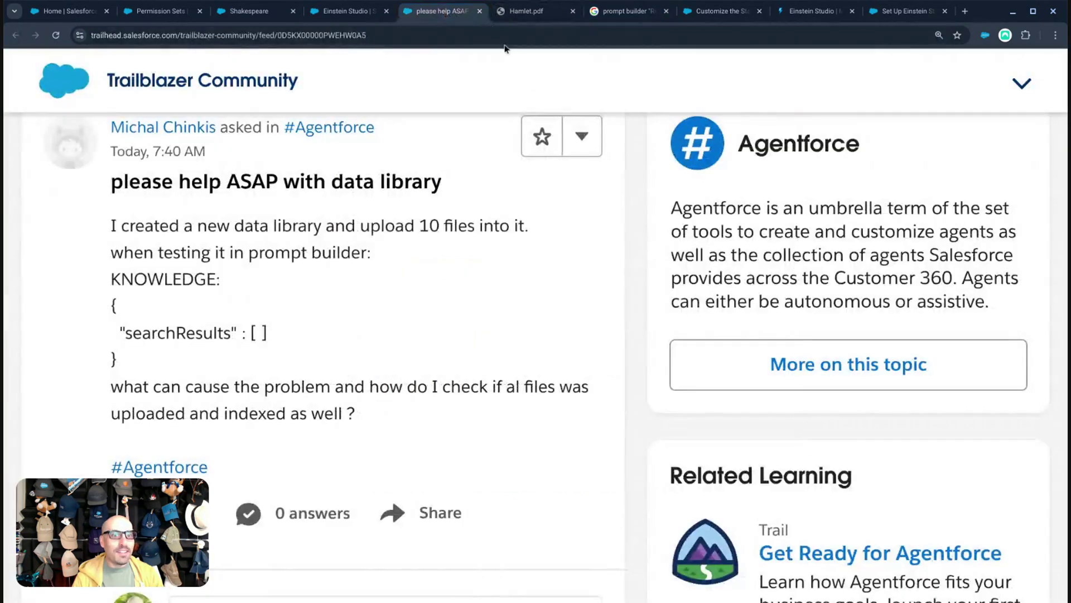
left_click(346, 11)
key("ctrl+shift+Tab")
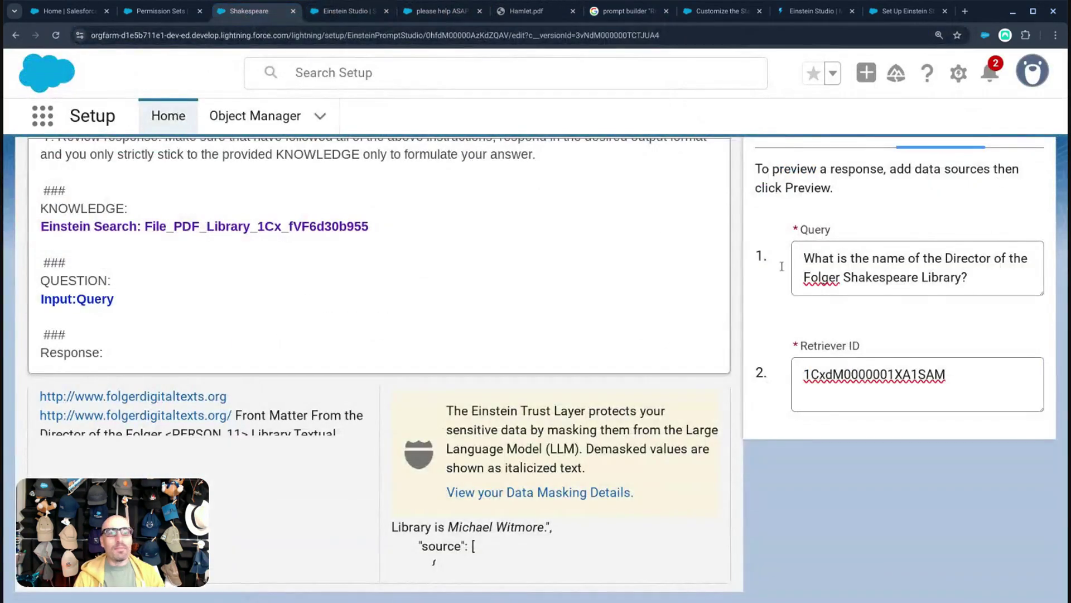
left_click_drag(977, 278, 860, 252)
type("are the names of the Dan")
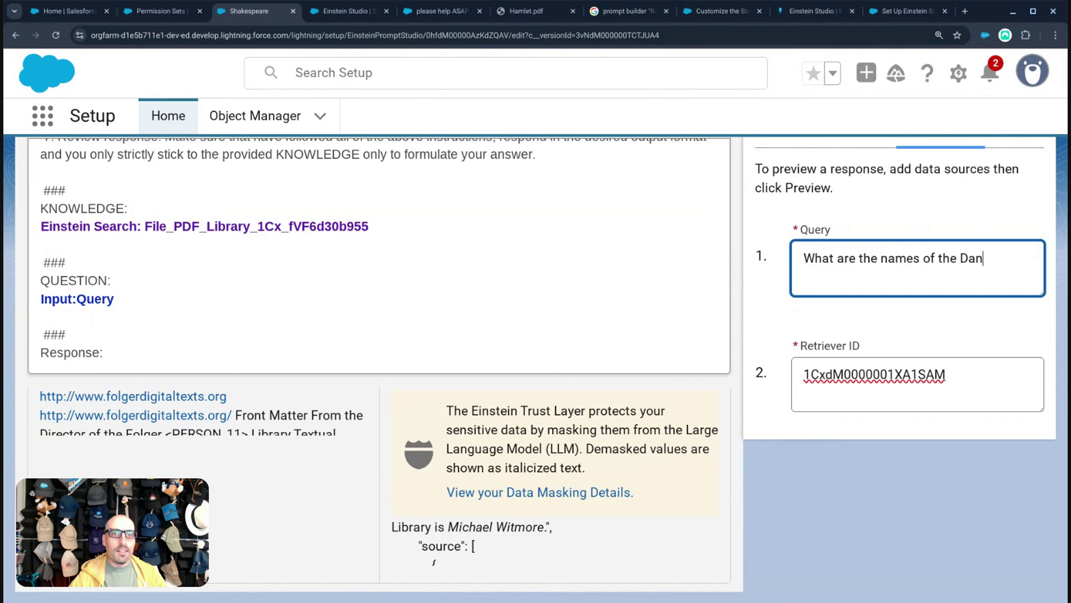
type("di")
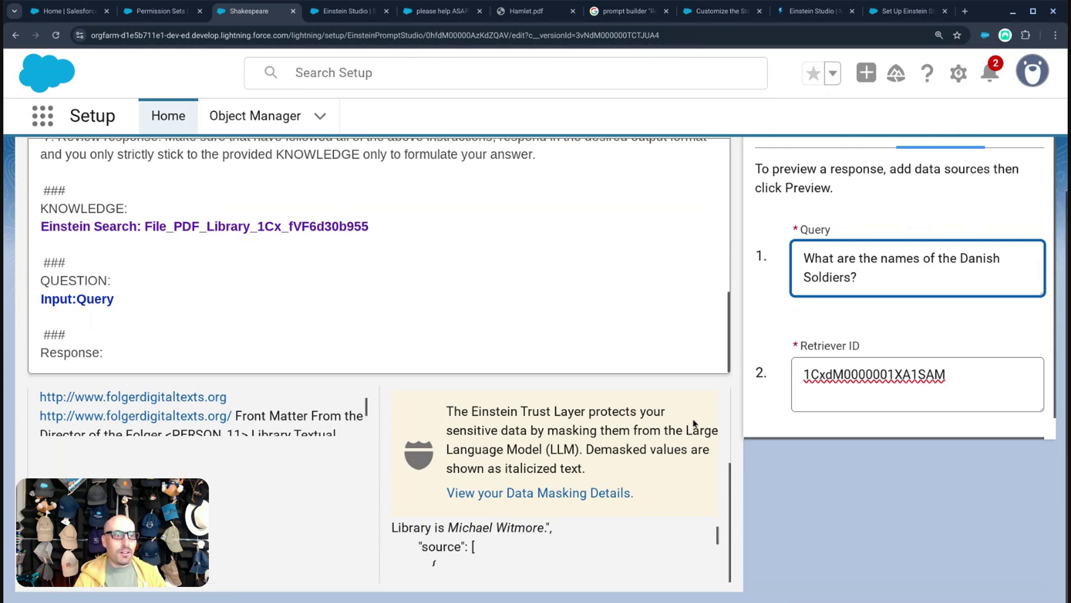
Preview the template with the Danish Soldiers query and examine the generated response and its source
left_click(676, 424)
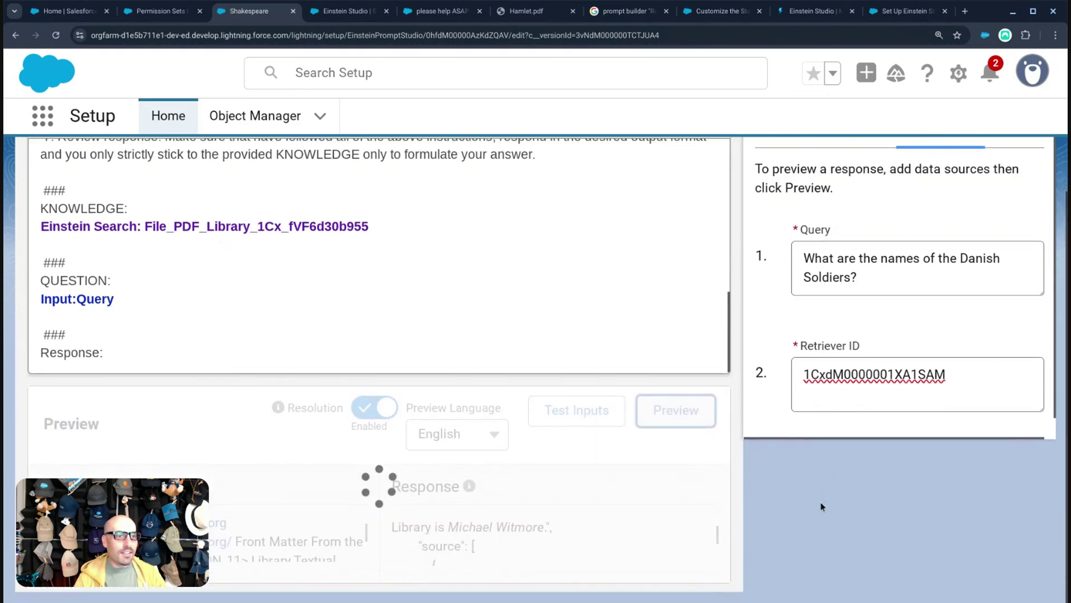
scroll(686, 407, "down", 1)
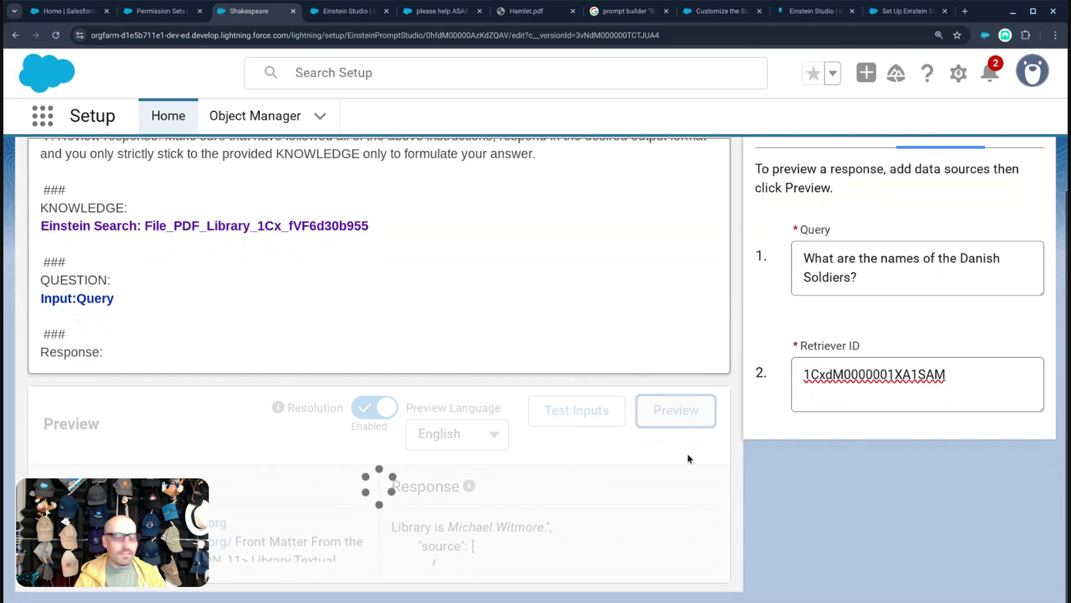
key("ctrl+minus")
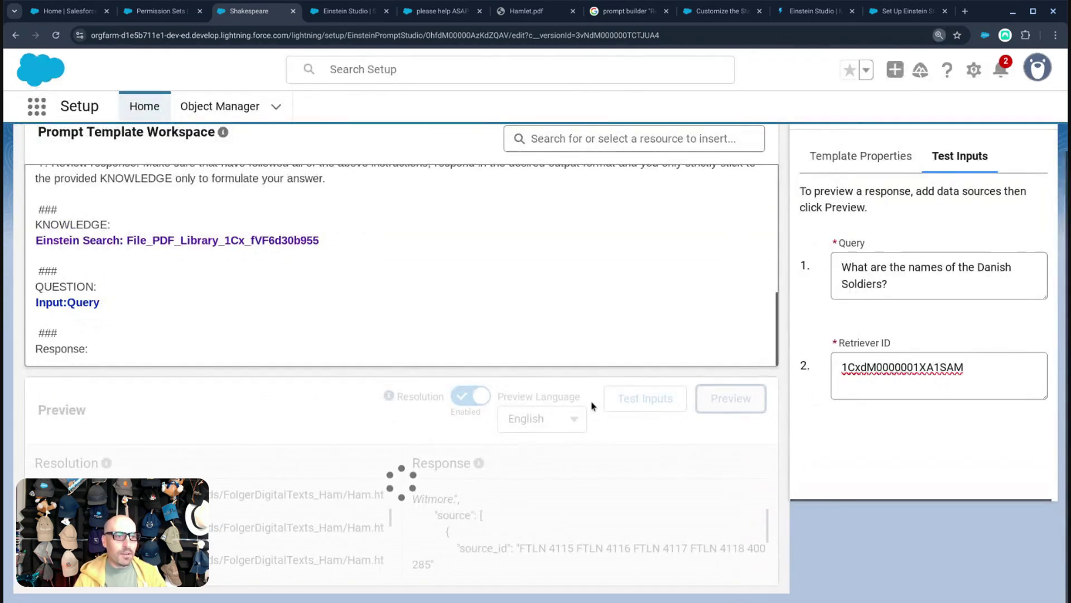
scroll(615, 456, "down", 2)
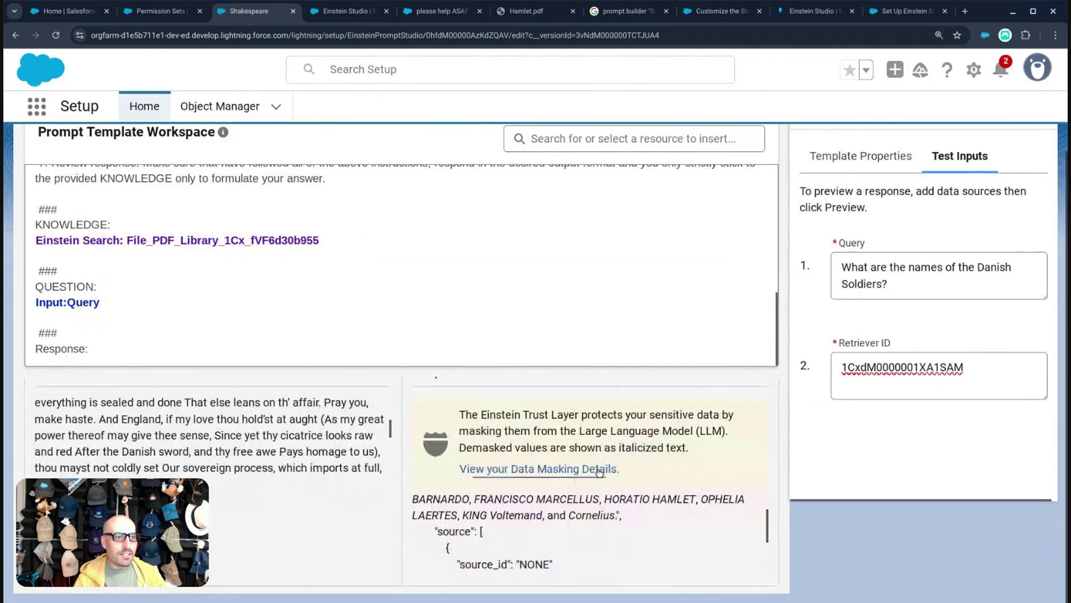
Reread the answer text naming the Danish soldiers in the preview response
scroll(492, 531, "up", 1)
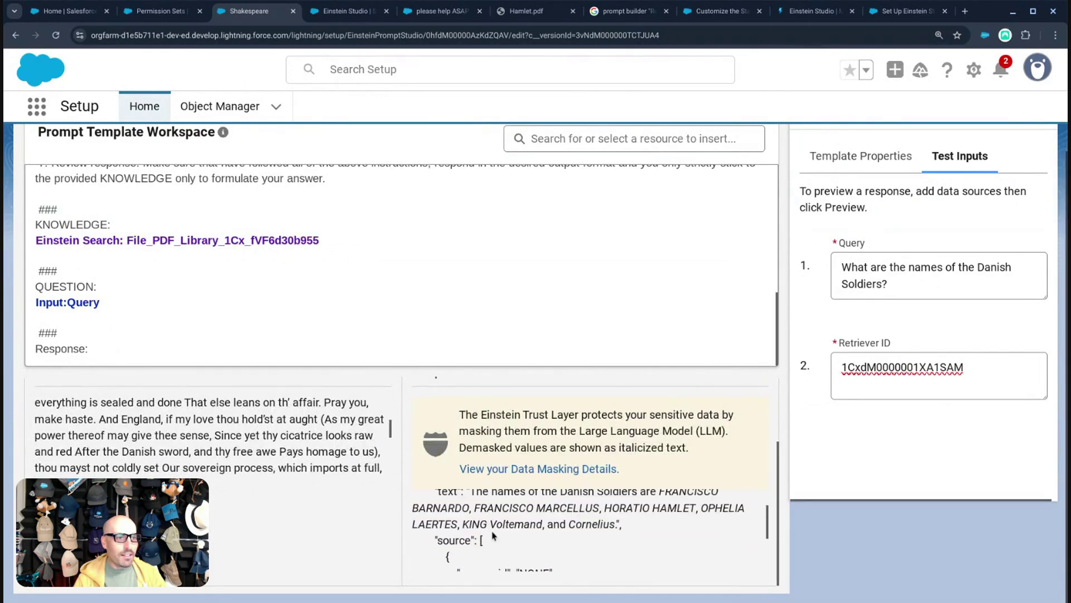
scroll(475, 535, "up", 1)
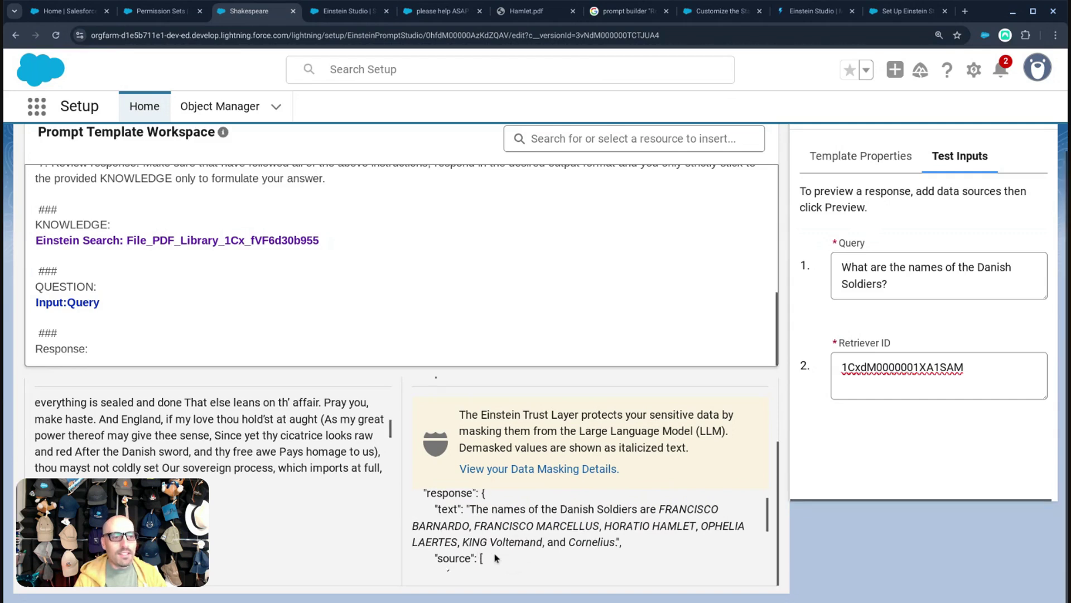
scroll(480, 558, "up", 1)
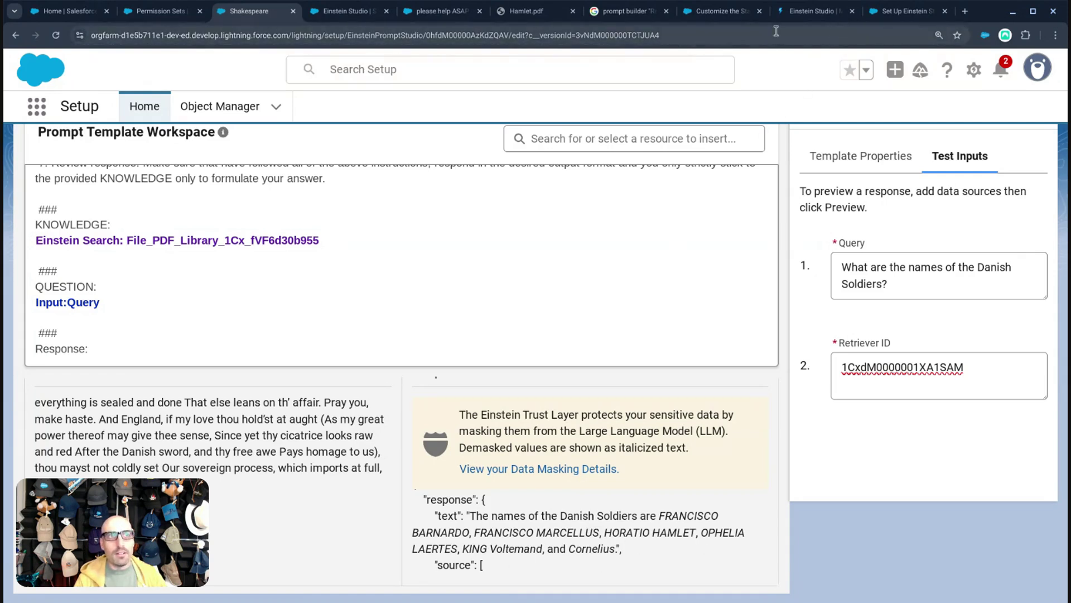
Go back to Hamlet.pdf and move from the character list to page 82 to look for new test question material
left_click(522, 11)
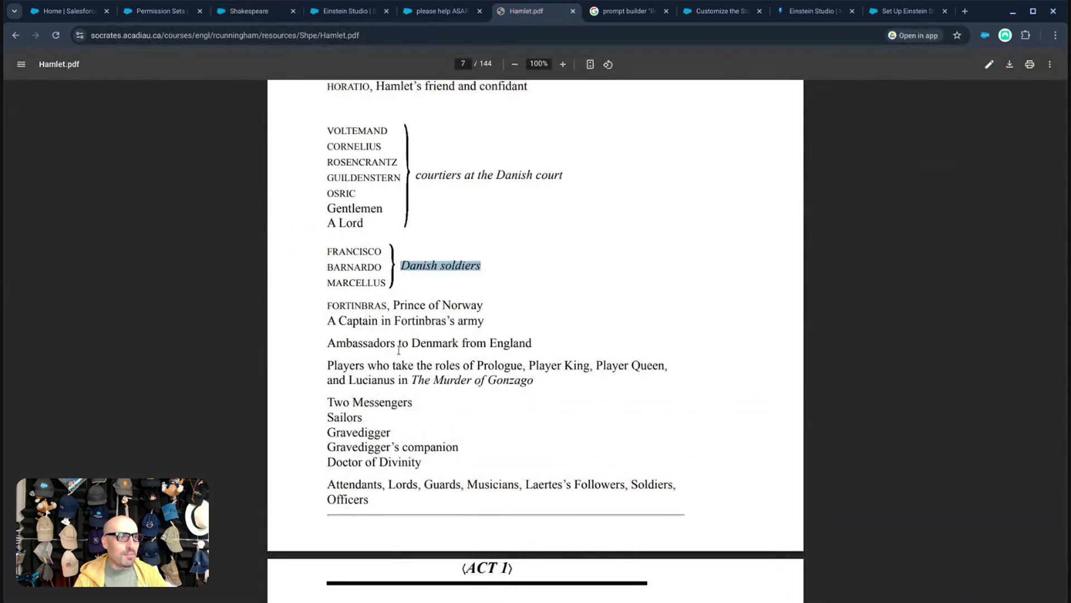
scroll(344, 378, "down", 20)
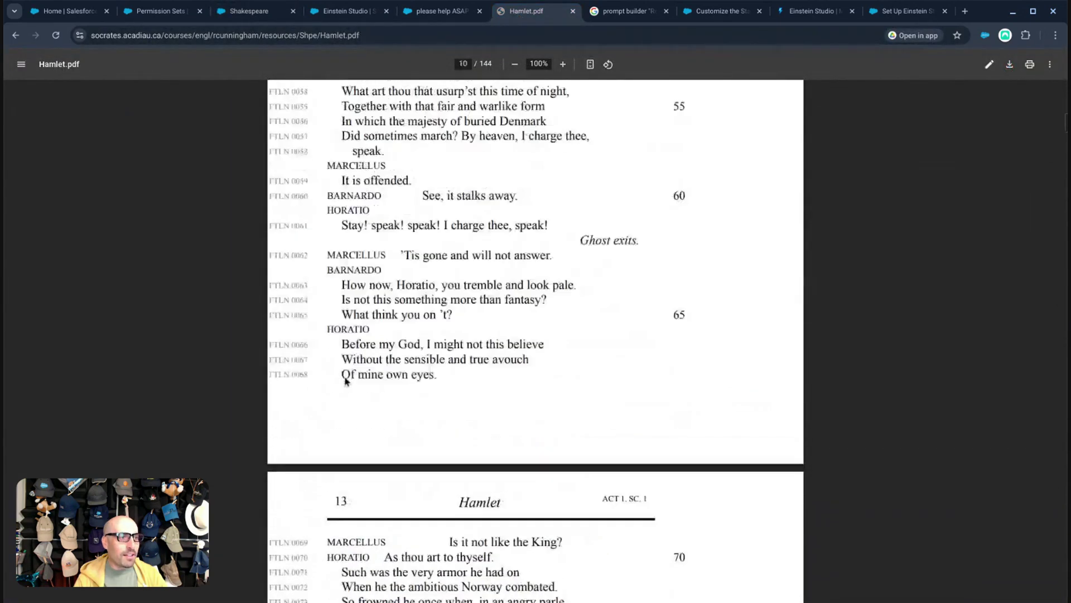
scroll(344, 375, "down", 20)
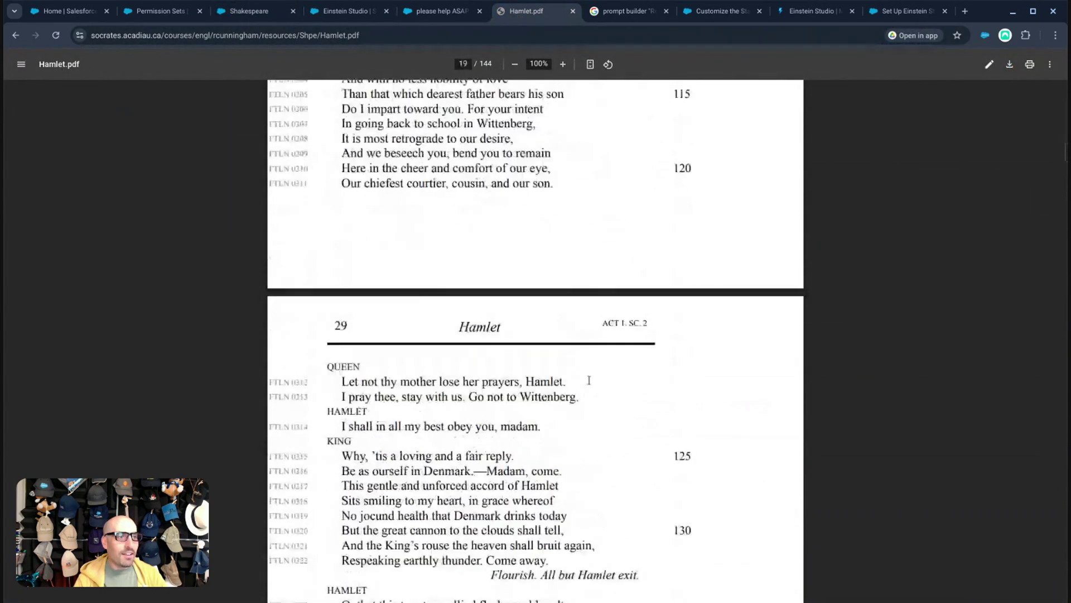
left_click_drag(1064, 156, 1022, 378)
scroll(509, 358, "down", 1)
scroll(509, 359, "down", 1)
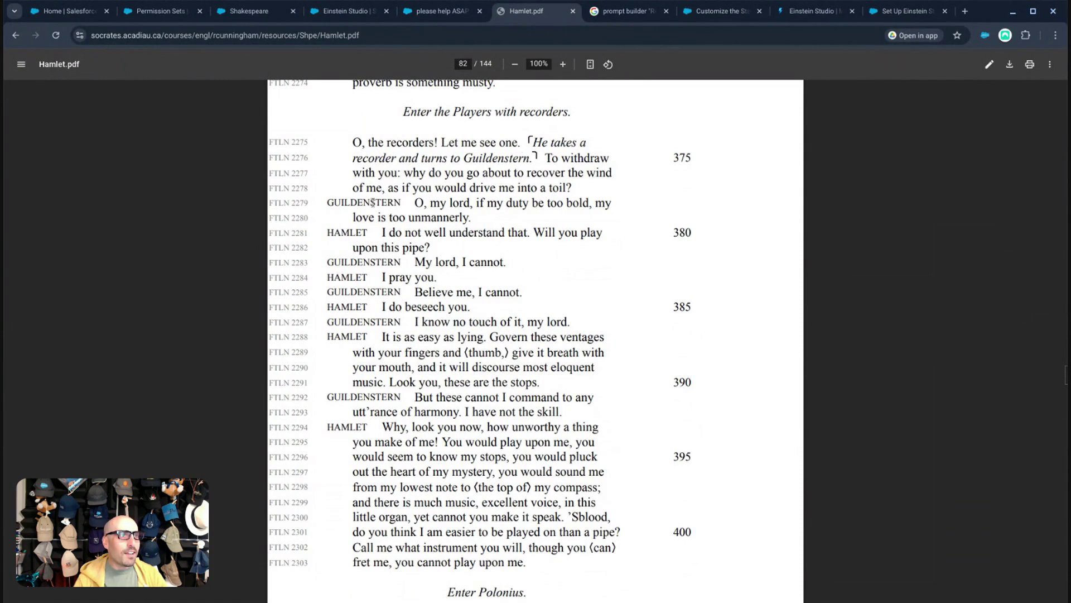
Read on to the end of page 84 in Hamlet.pdf and select the speaker name ROSENCRANTZ before the "We will haste us" line
scroll(406, 322, "down", 2)
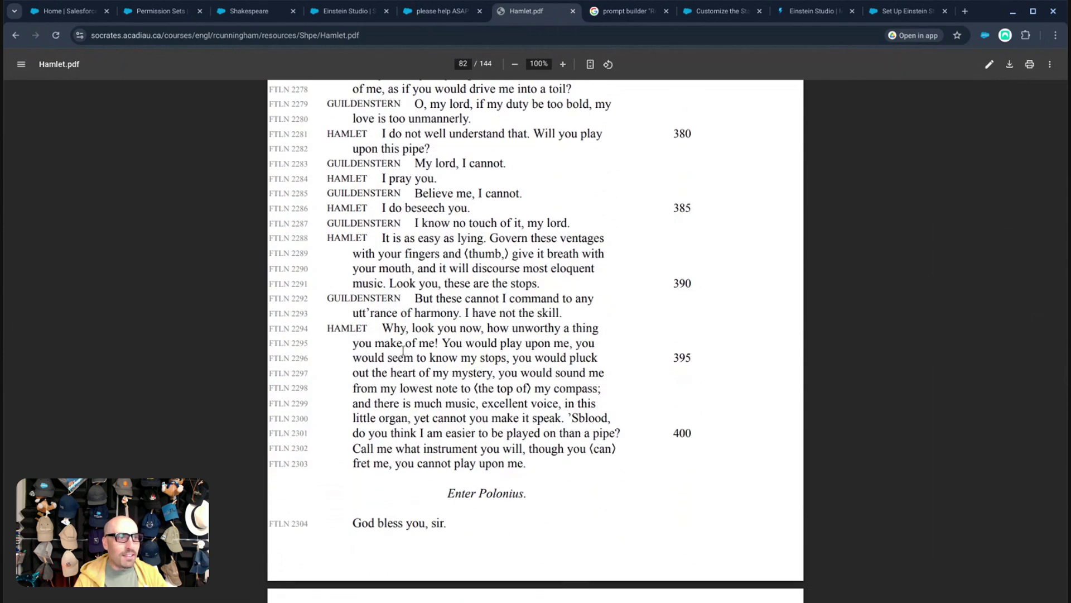
scroll(534, 357, "down", 20)
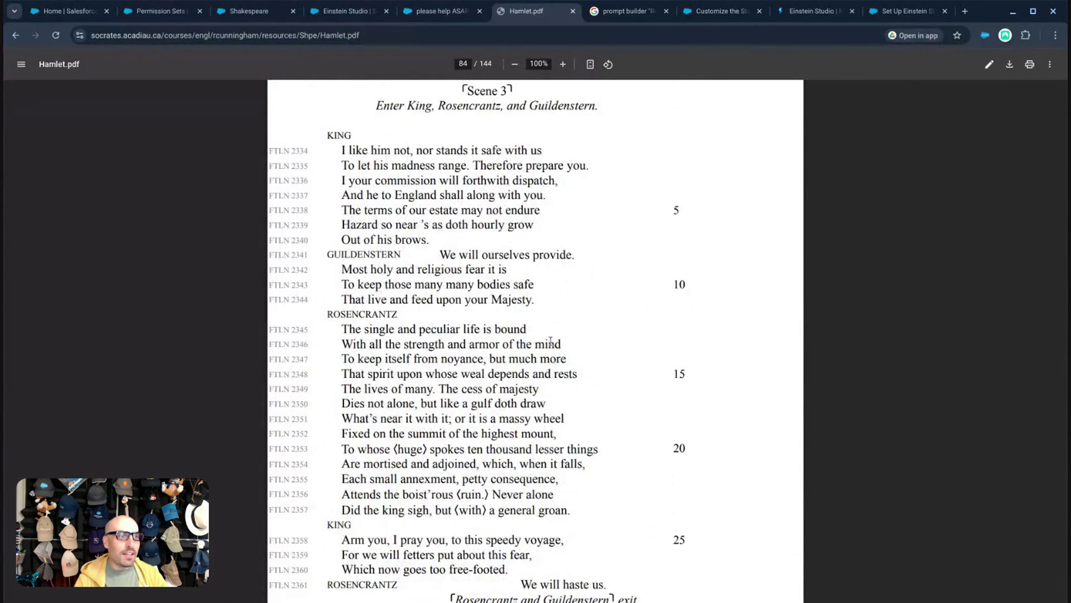
scroll(551, 342, "down", 1)
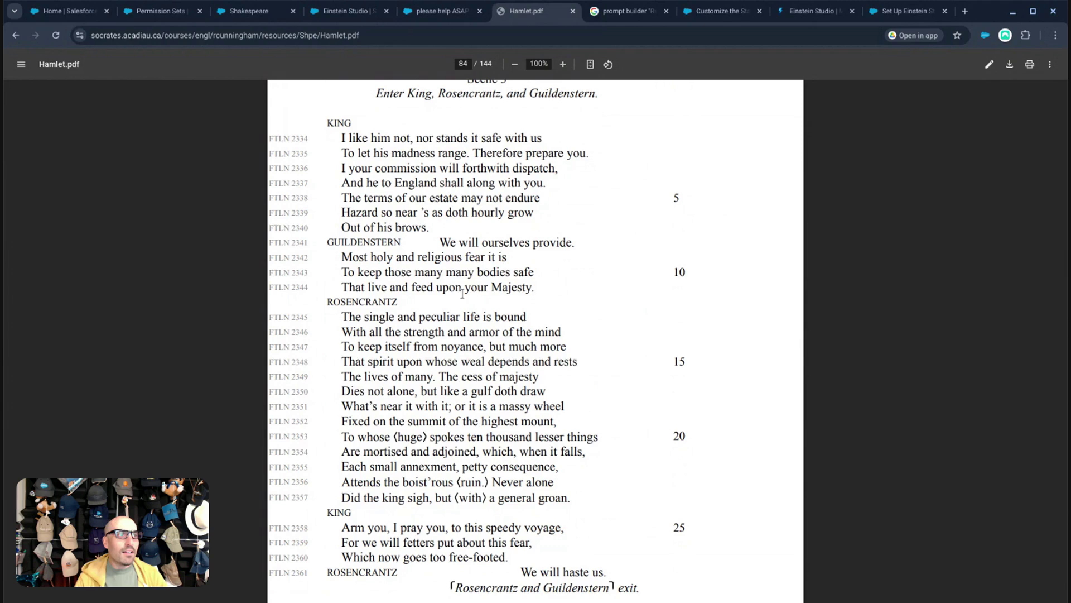
scroll(459, 323, "down", 3)
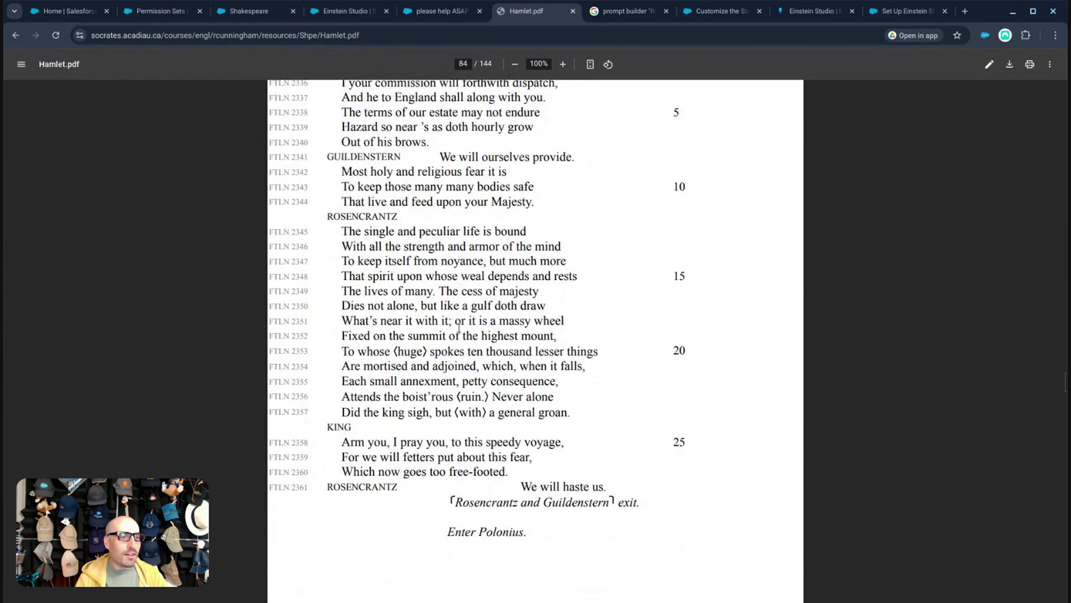
scroll(459, 328, "down", 18)
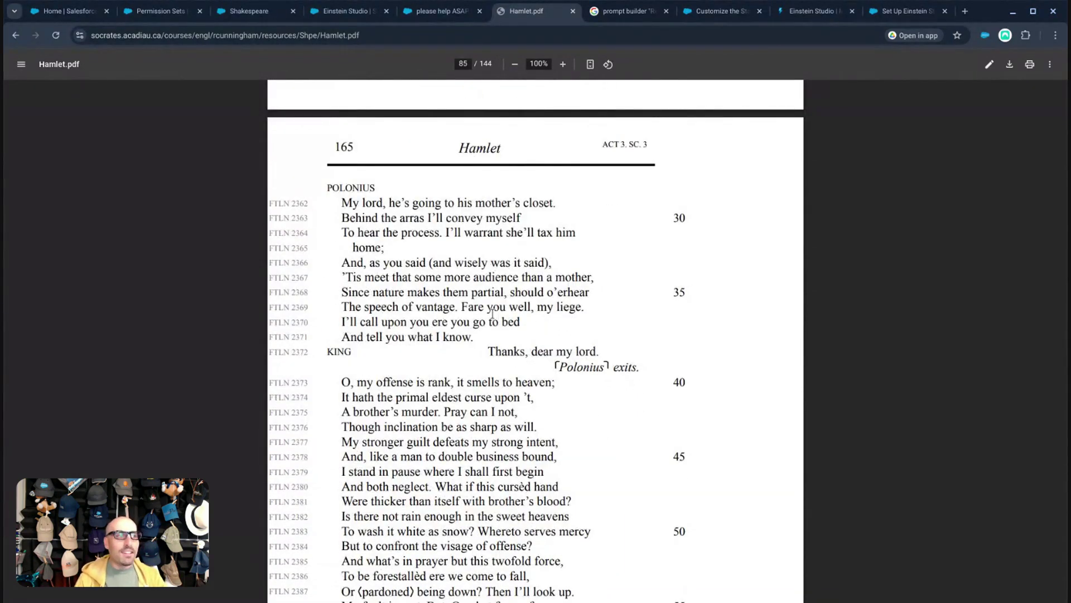
scroll(491, 317, "up", 9)
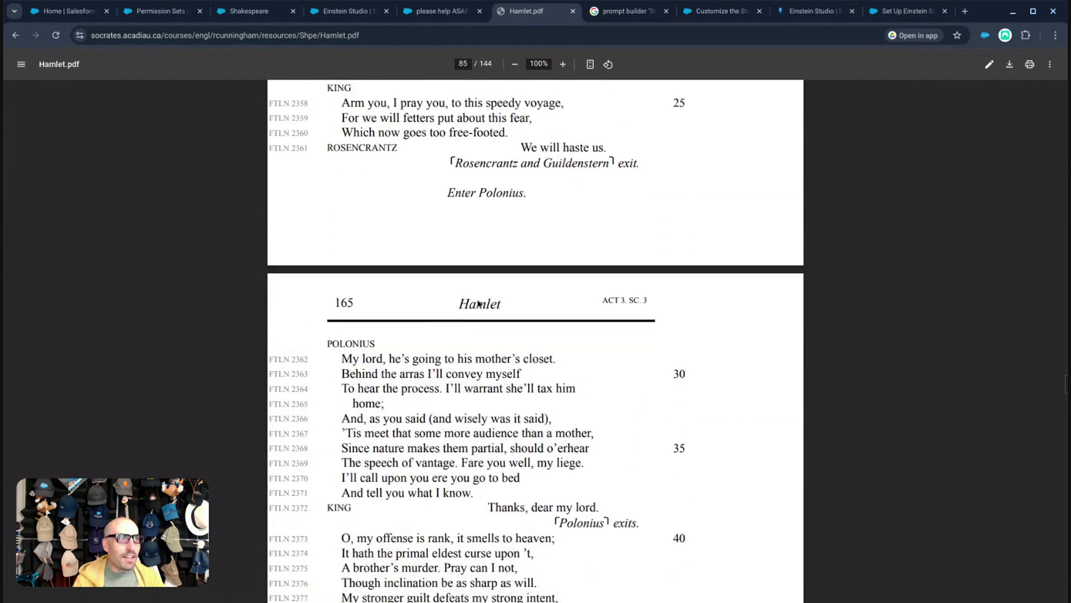
left_click_drag(328, 234, 418, 228)
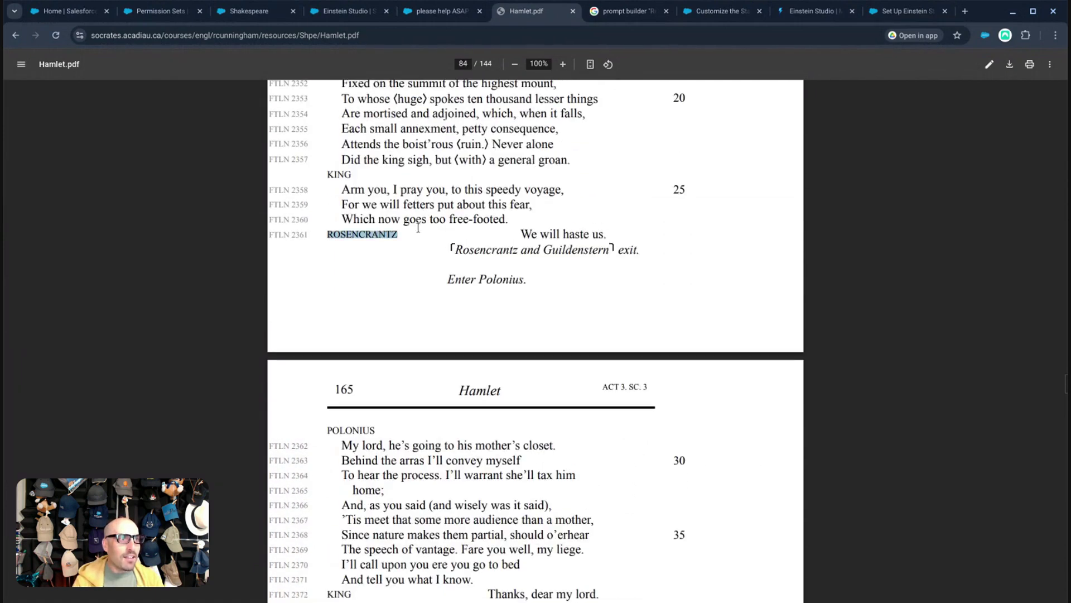
Return to the Shakespeare template, change the test query to "What are the last words that ROSENCRANTZ says?" and run the preview
left_click(441, 11)
left_click(346, 11)
left_click(249, 11)
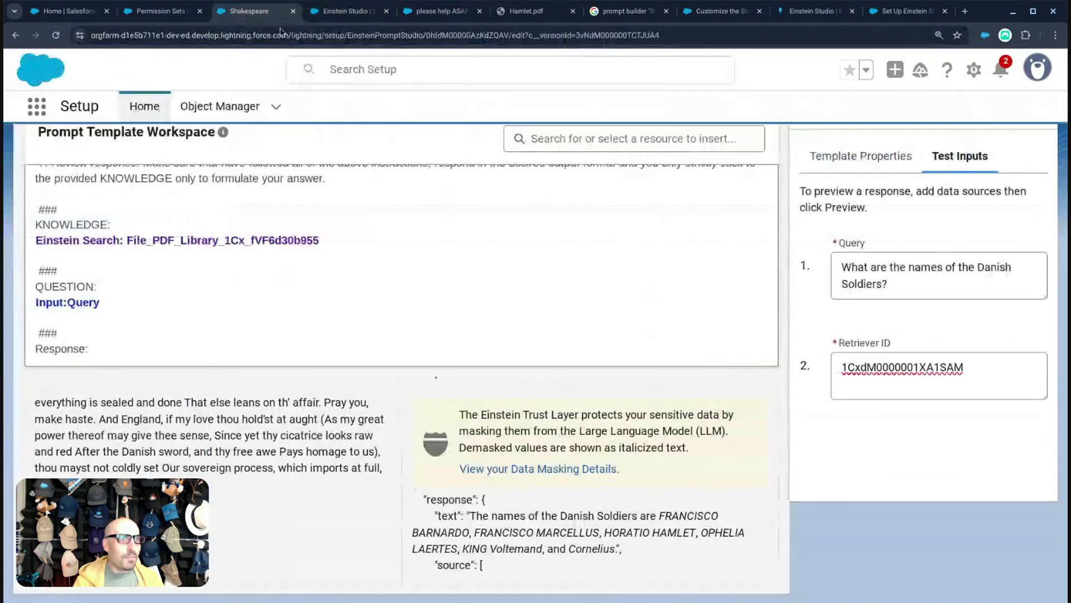
triple_click(892, 269)
type("Wh")
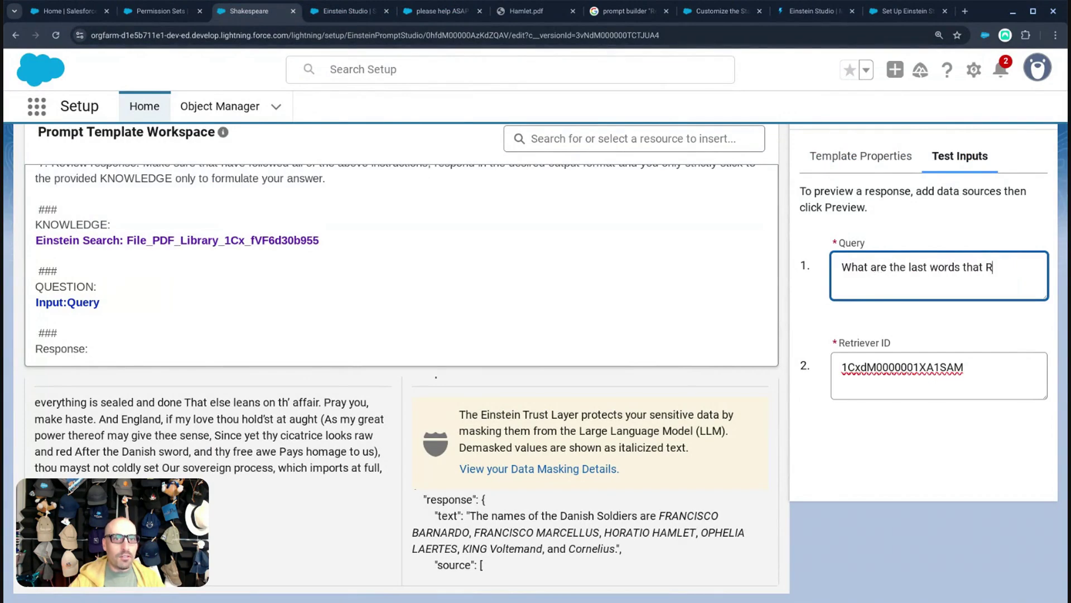
type("ROSENCRANTZ says?")
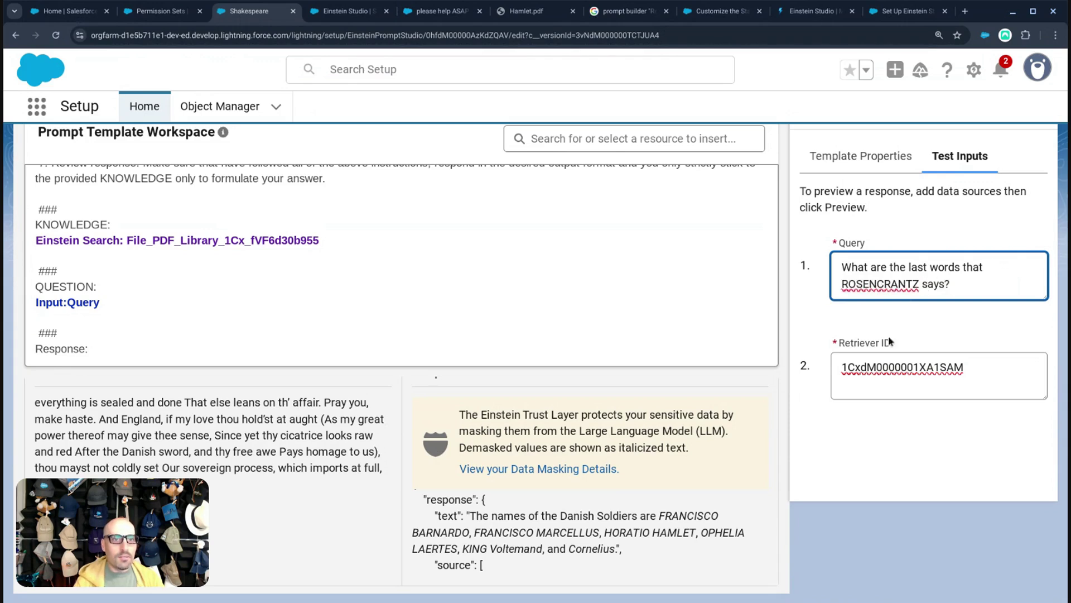
scroll(721, 440, "up", 2)
left_click(729, 408)
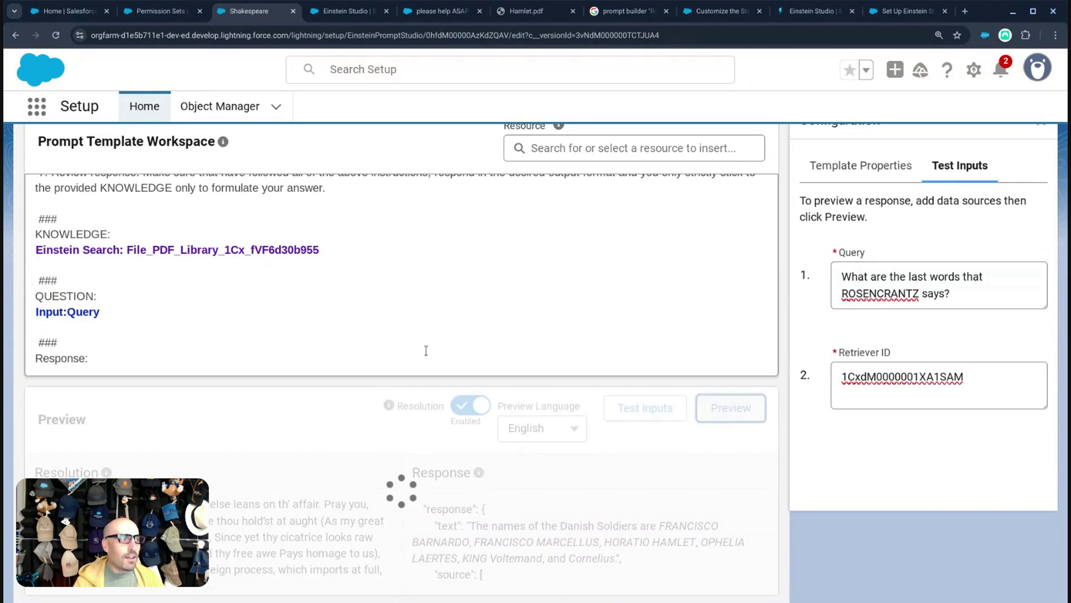
Inspect the workspace's content-container div in the developer tools, add the inline style height: 20px, and close the tools
left_click(399, 347)
key("ctrl+shift+i")
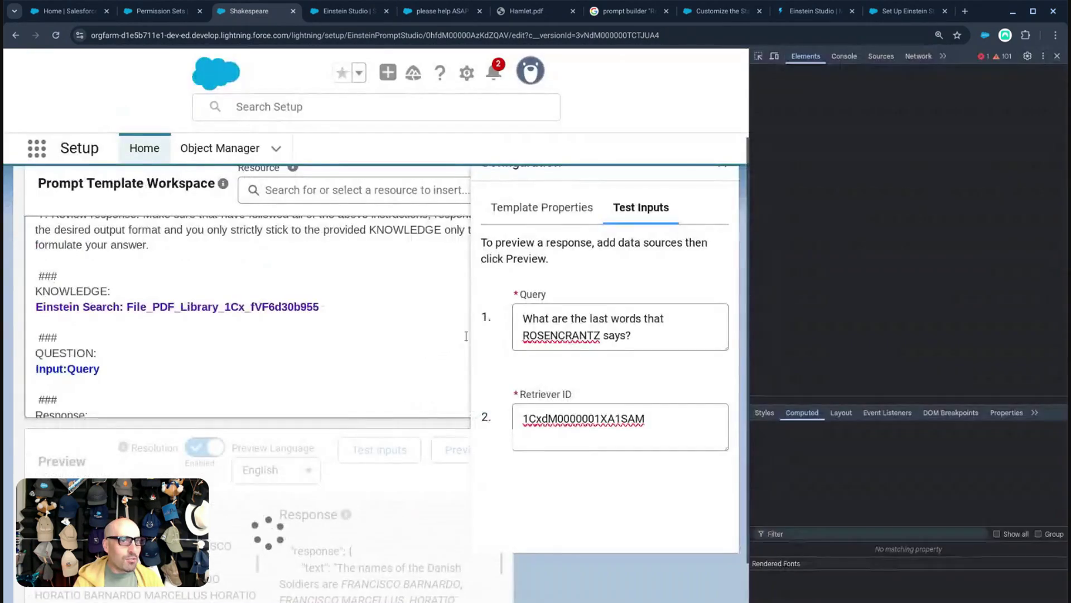
key("ctrl+shift+c")
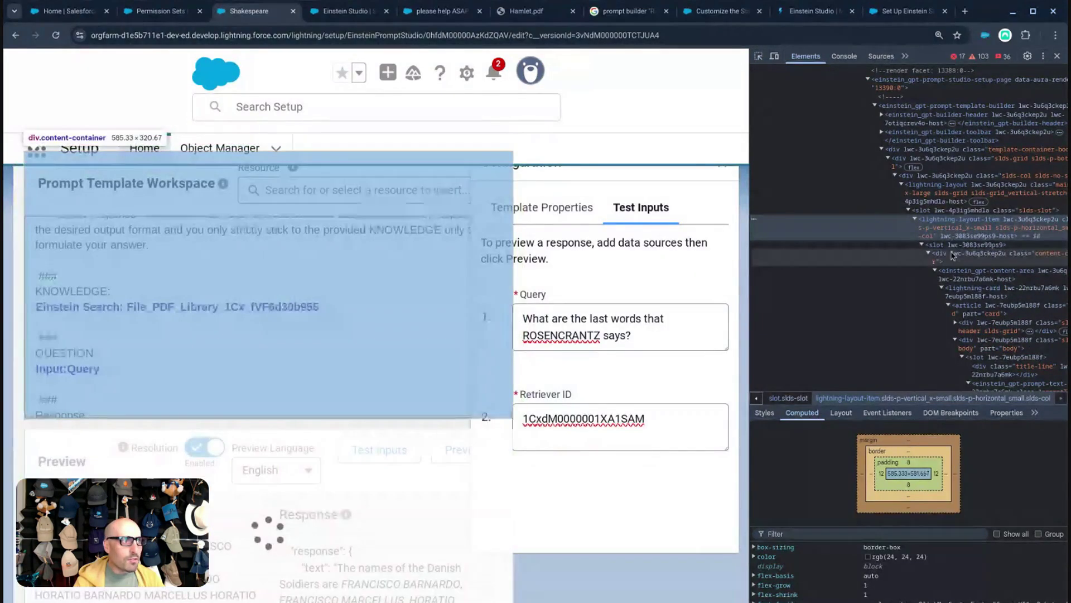
left_click(952, 255)
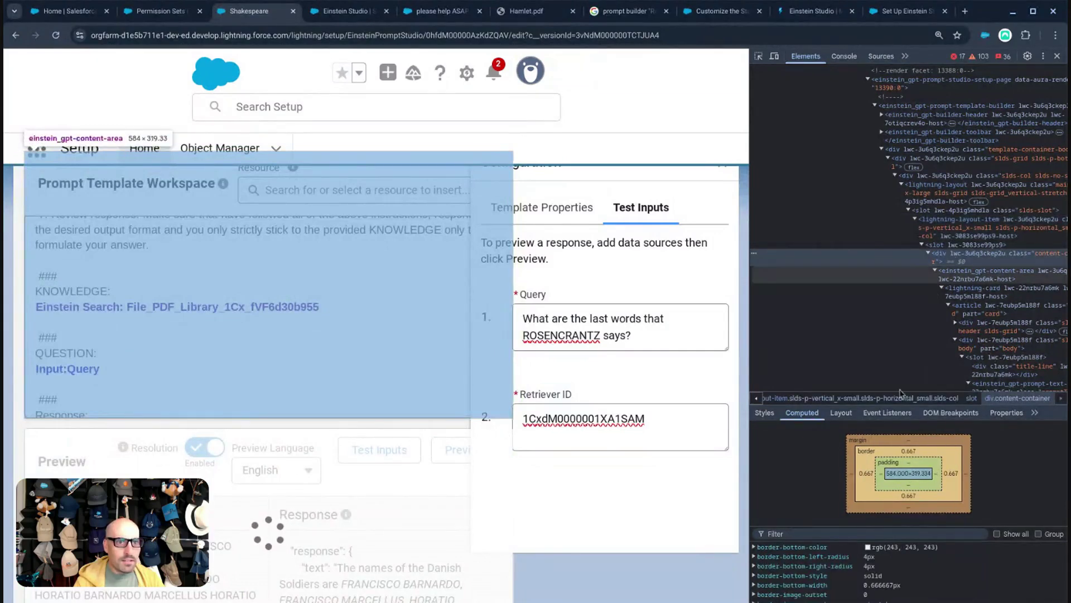
left_click(765, 414)
left_click(842, 450)
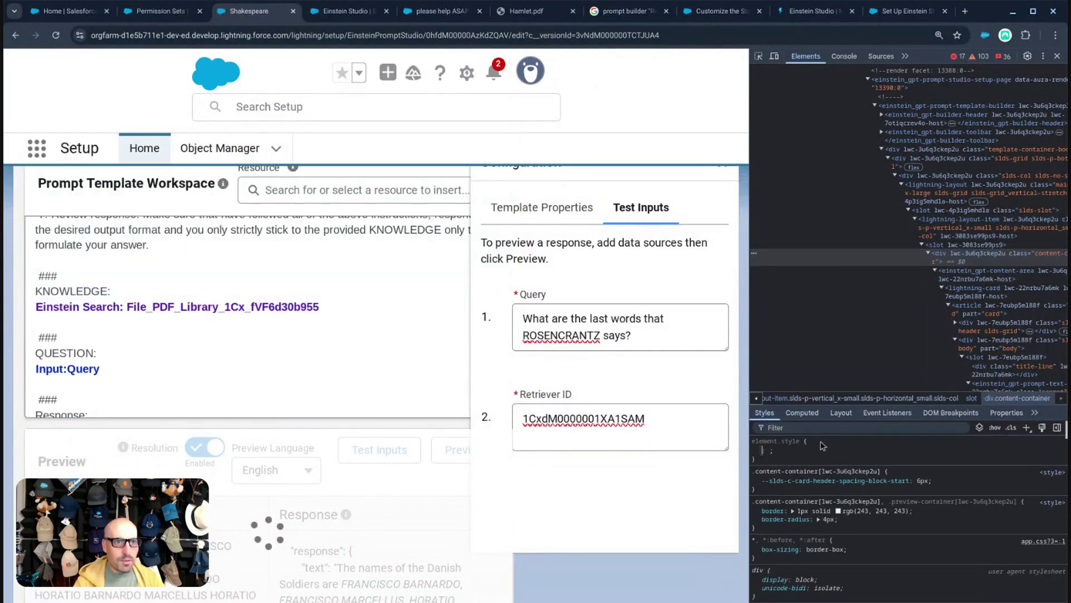
type("height: 20;")
key("Tab")
type("20px")
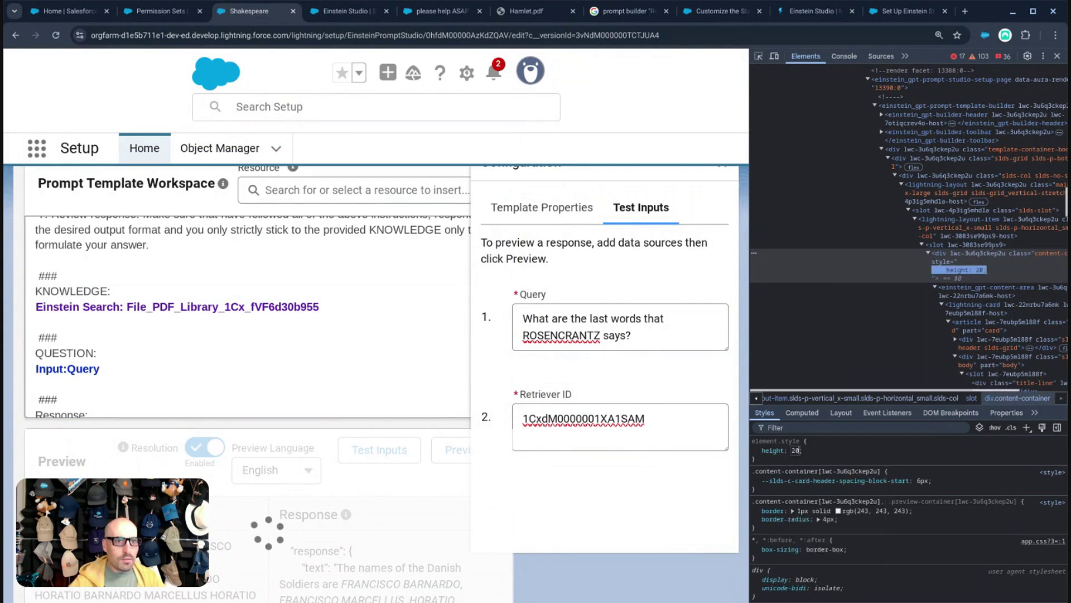
key("Return")
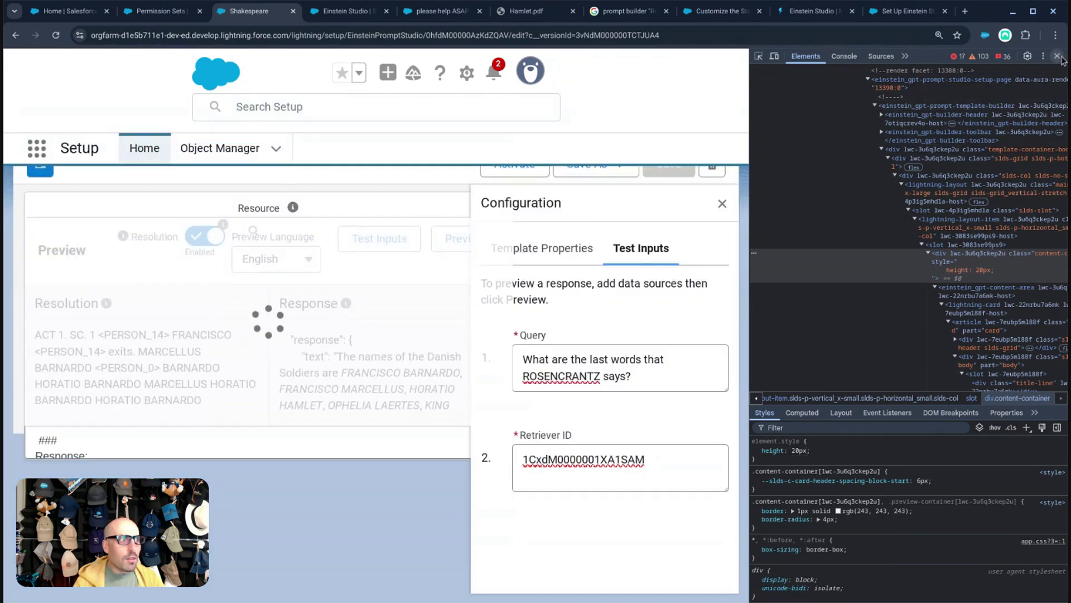
left_click(1058, 56)
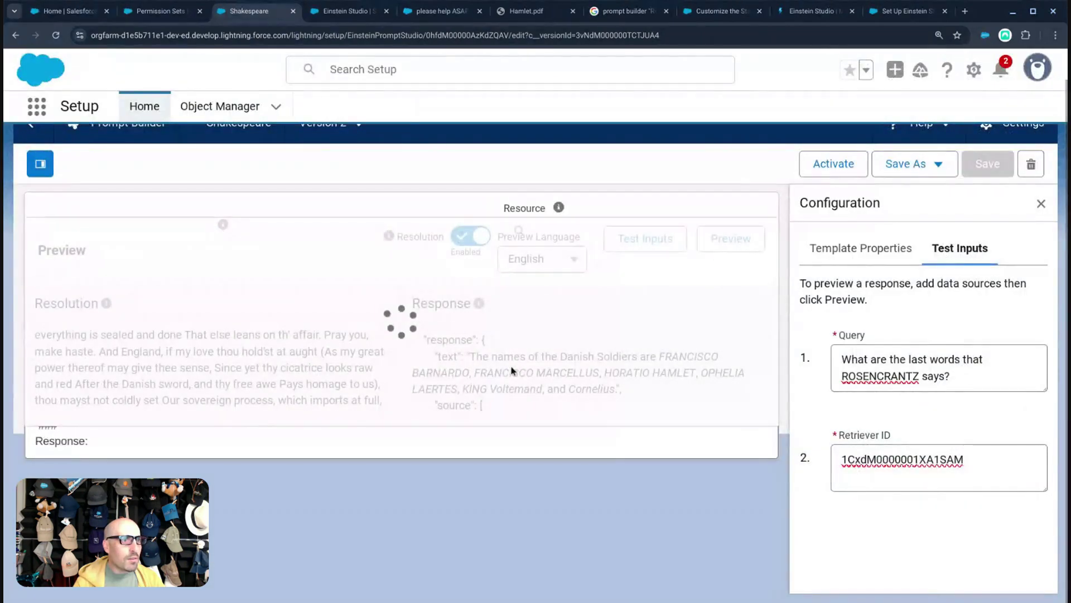
Enlarge the page and examine the preview response to the ROSENCRANTZ query, including its text and source_id
key("ctrl+plus")
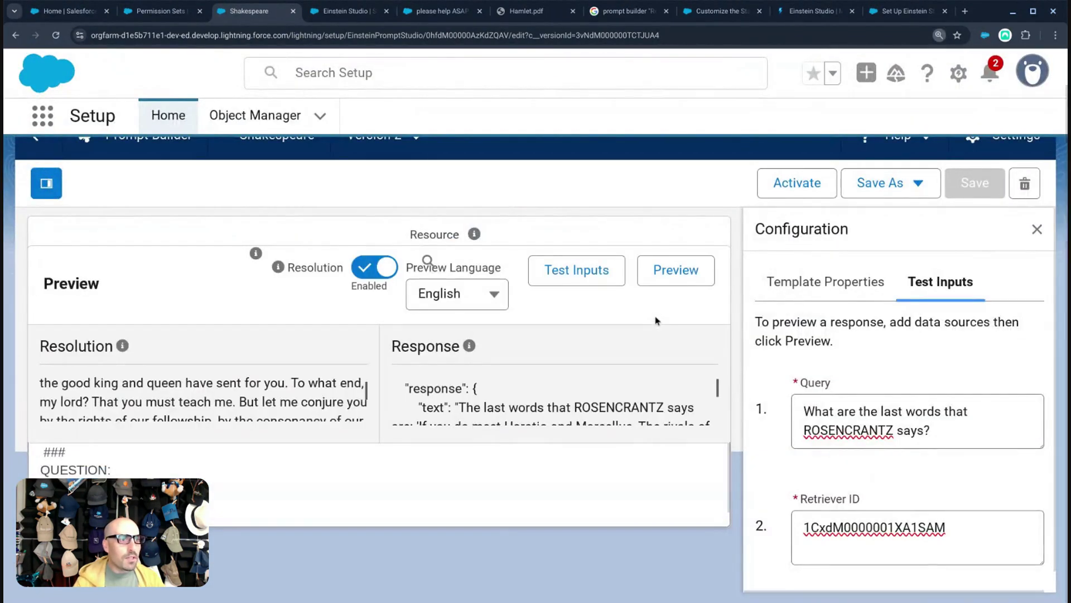
scroll(552, 386, "down", 1)
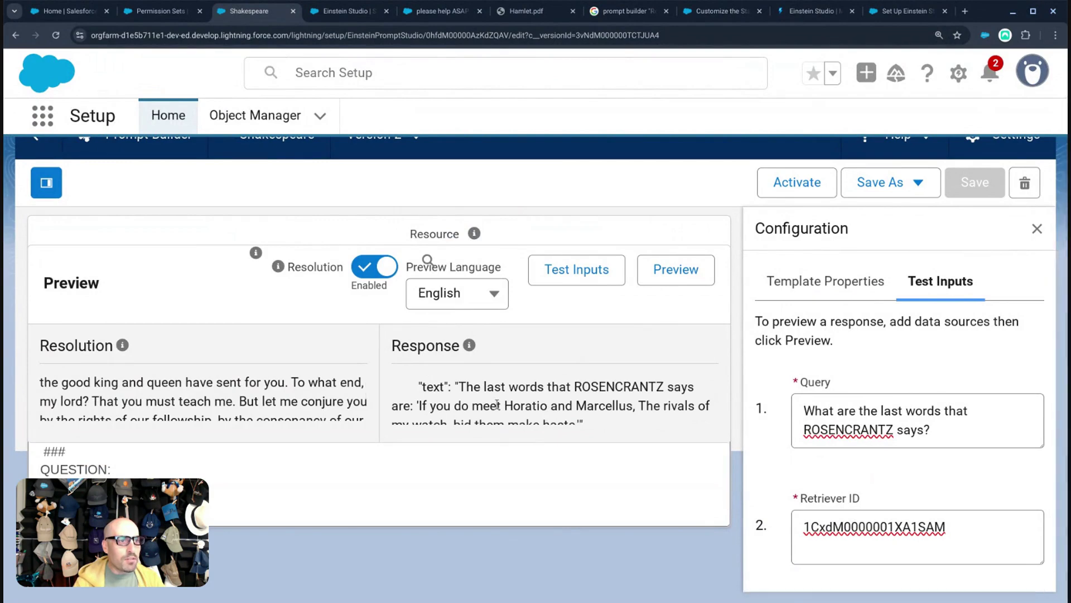
scroll(489, 406, "down", 1)
scroll(475, 405, "down", 1)
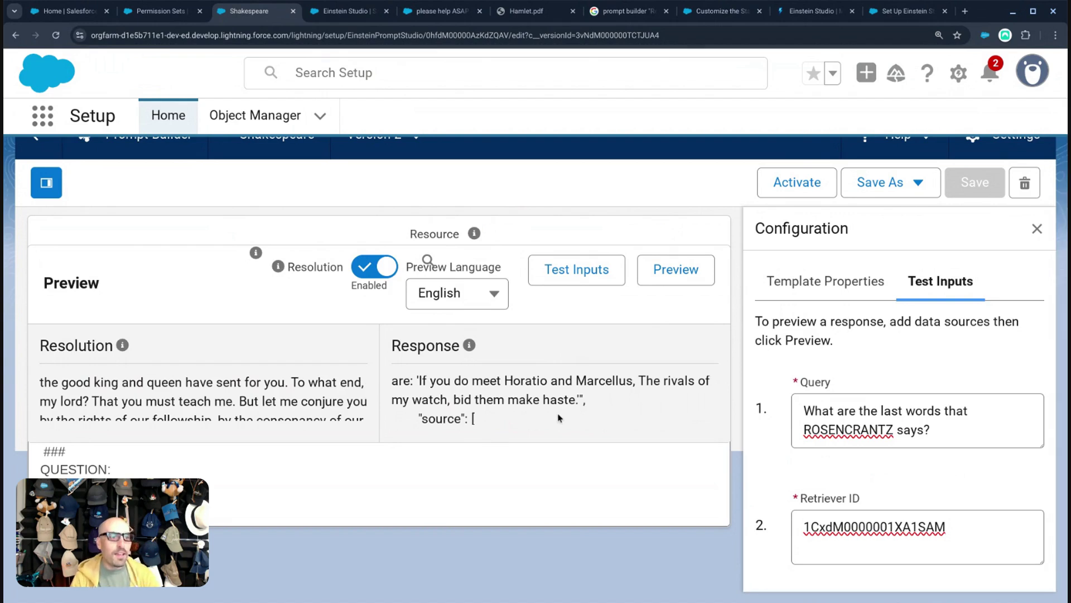
scroll(558, 419, "down", 2)
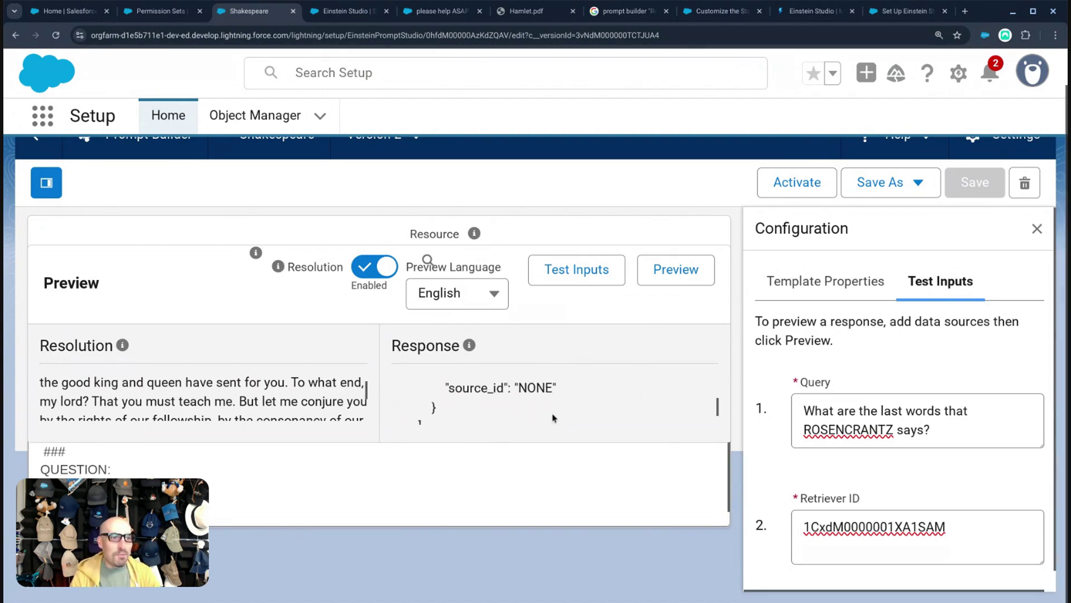
scroll(505, 413, "up", 3)
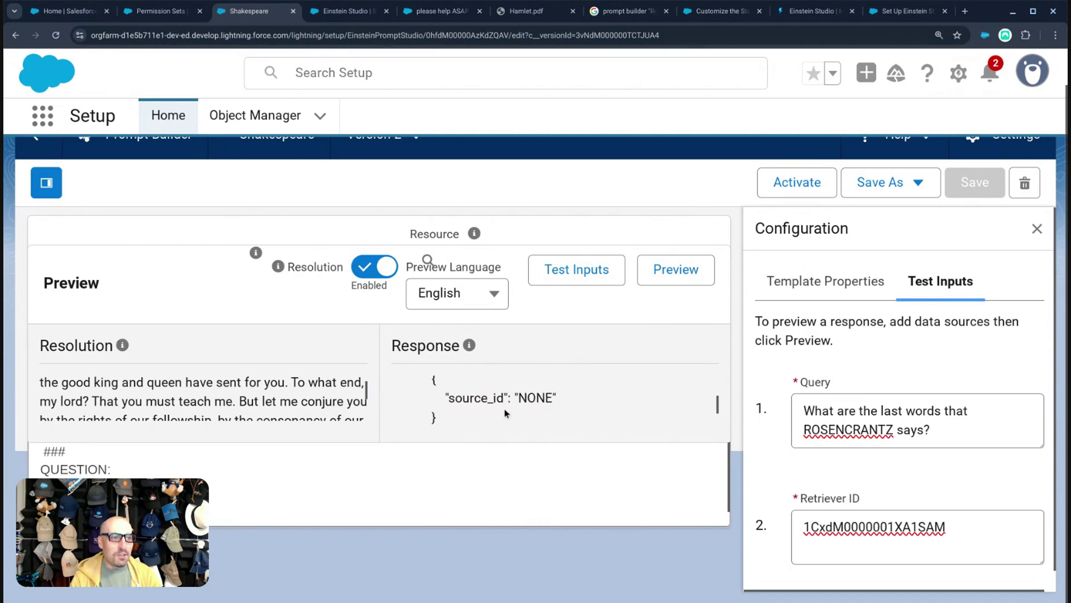
scroll(491, 415, "up", 3)
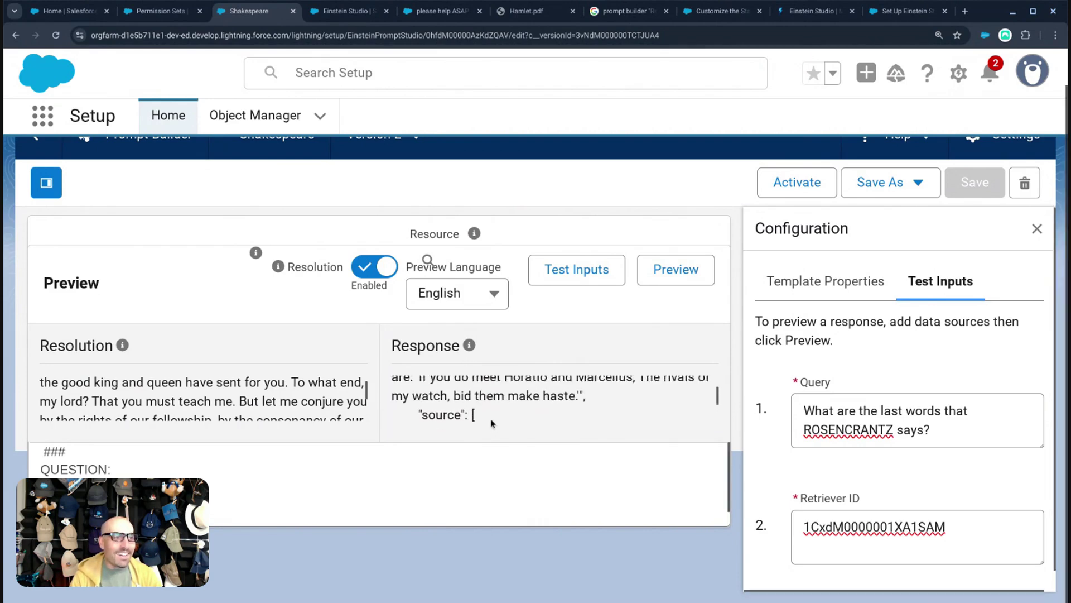
scroll(477, 422, "up", 3)
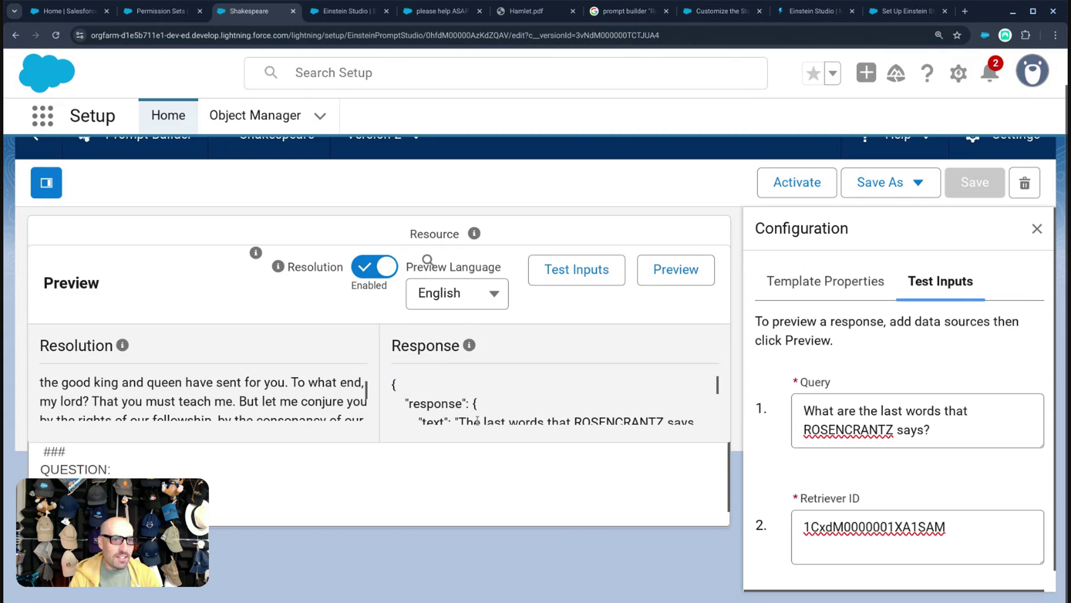
scroll(477, 422, "down", 2)
scroll(477, 421, "down", 5)
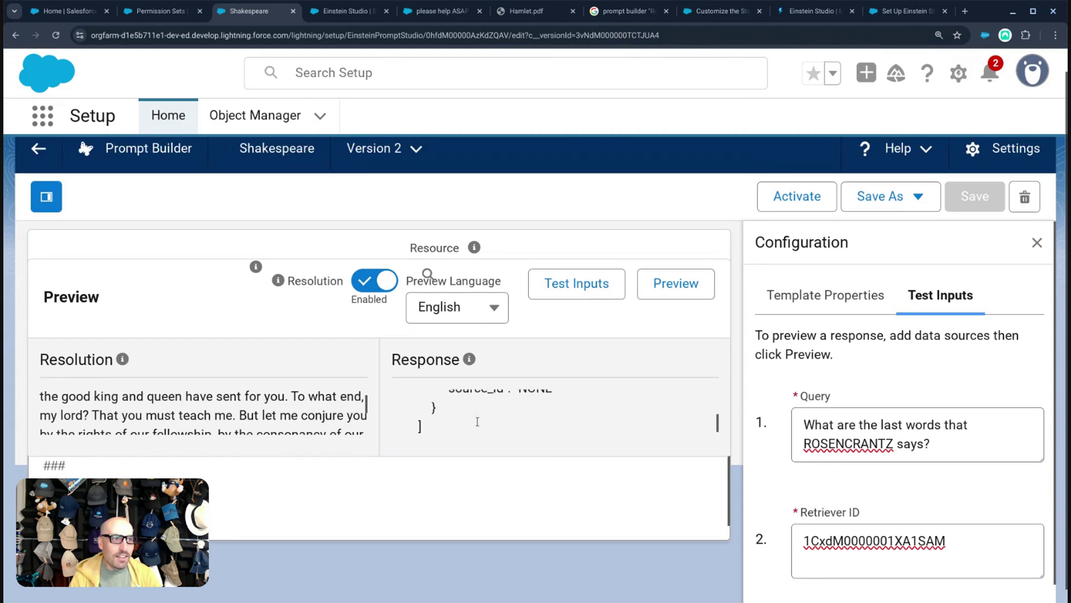
scroll(477, 422, "up", 2)
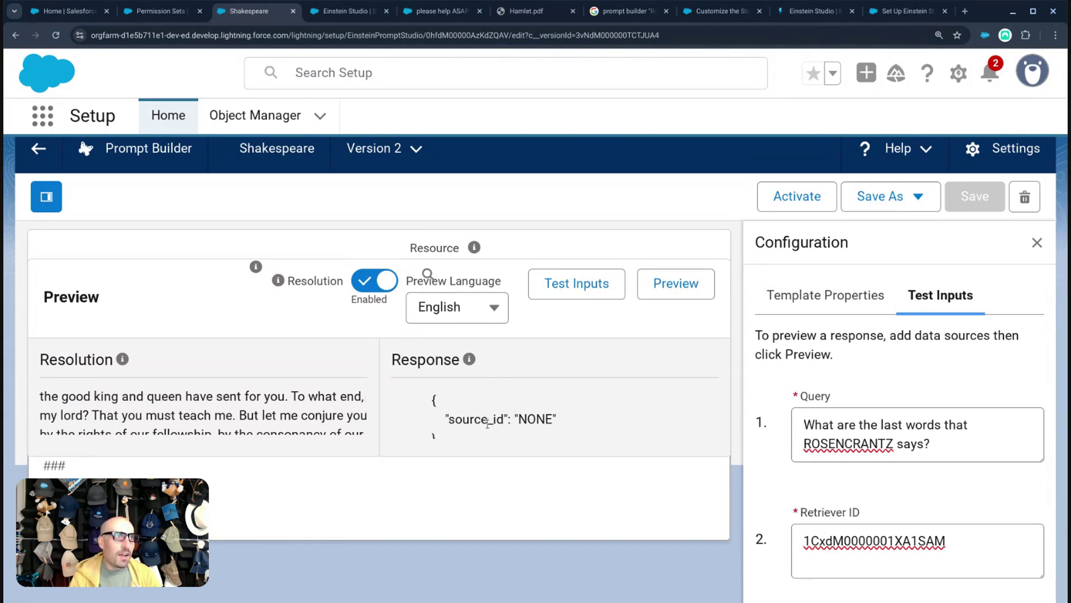
scroll(487, 423, "up", 3)
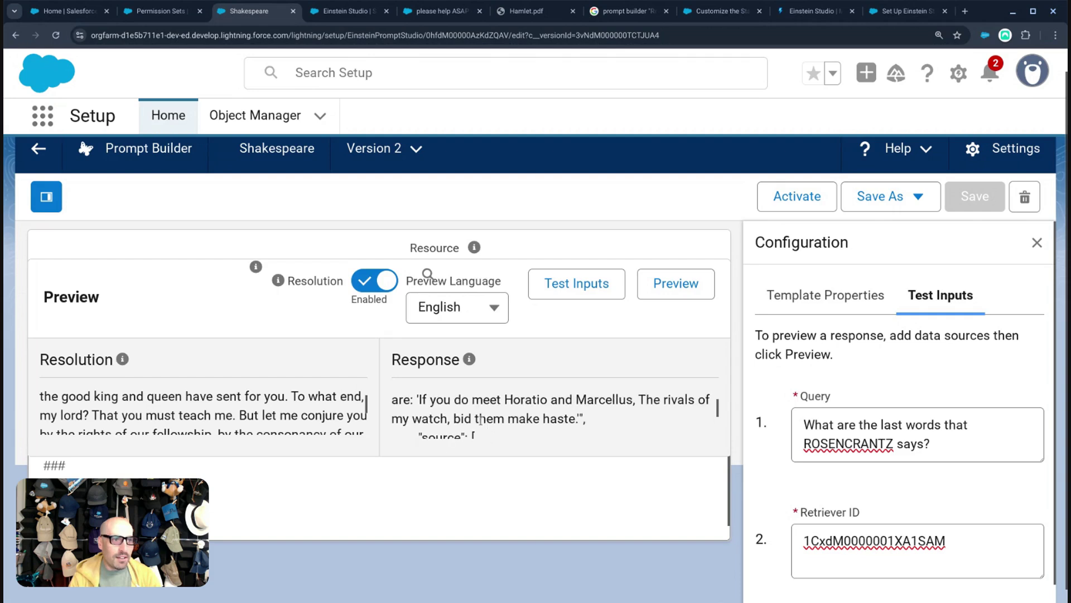
Inspect the preview's Response column in the developer tools and give its slds-size_1-of-2 response div the inline style height: 400px
scroll(478, 416, "up", 2)
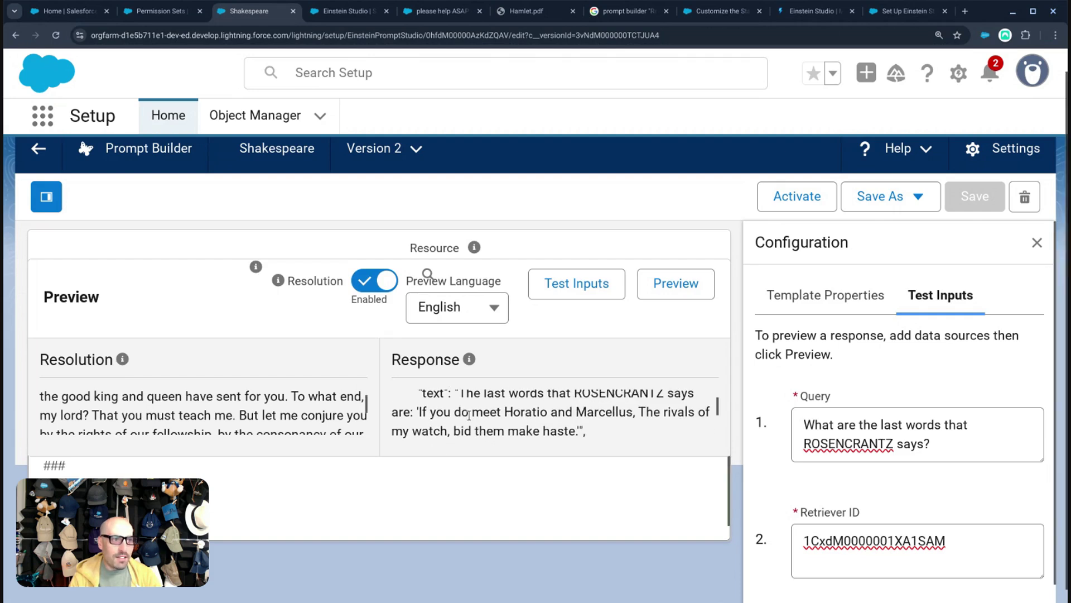
scroll(469, 416, "up", 1)
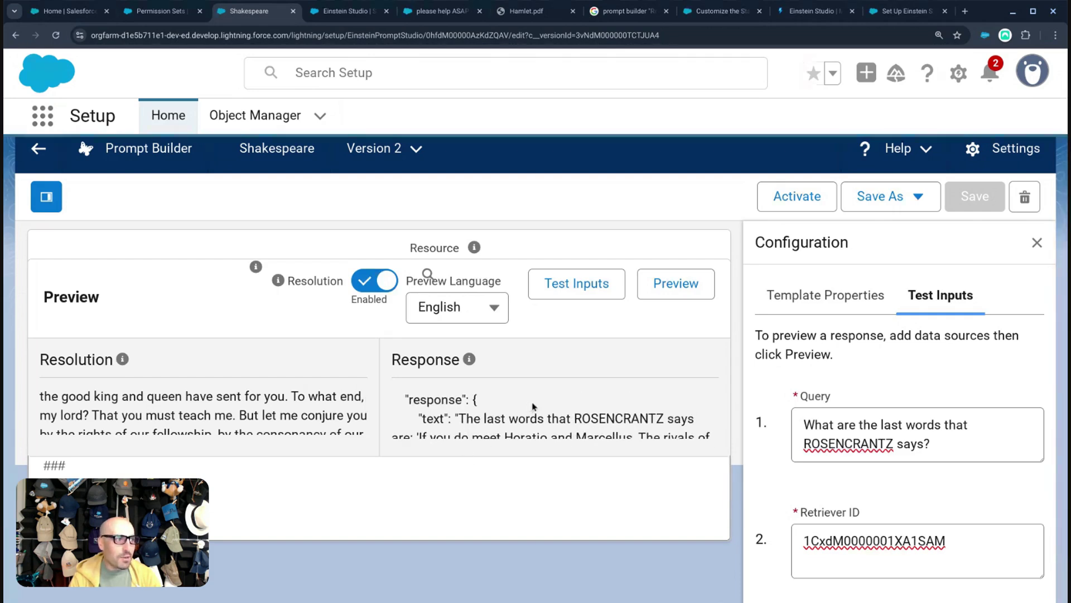
key("ctrl+shift+c")
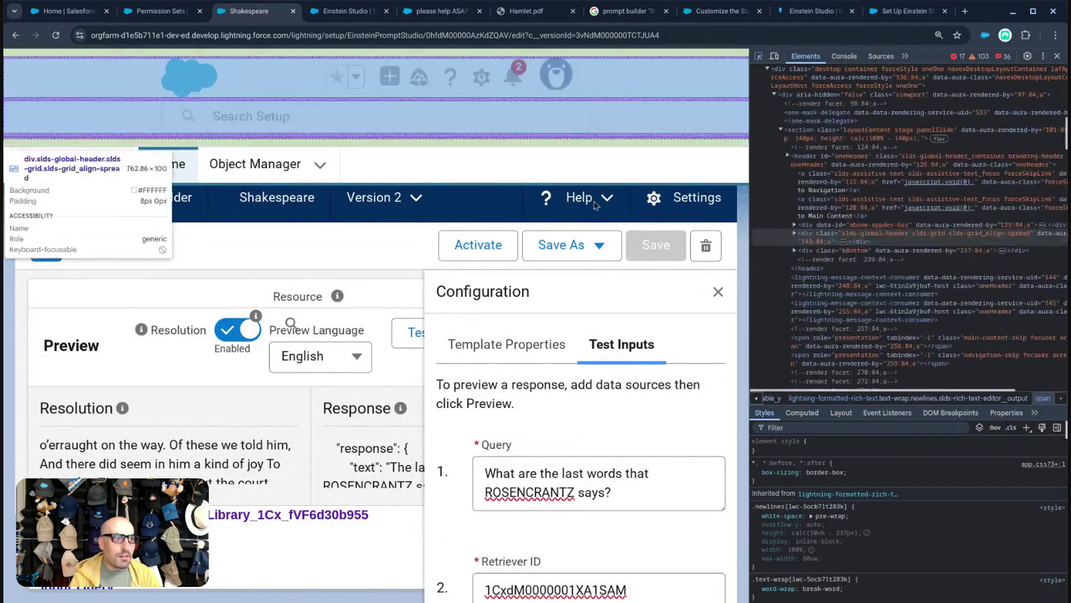
left_click(313, 395)
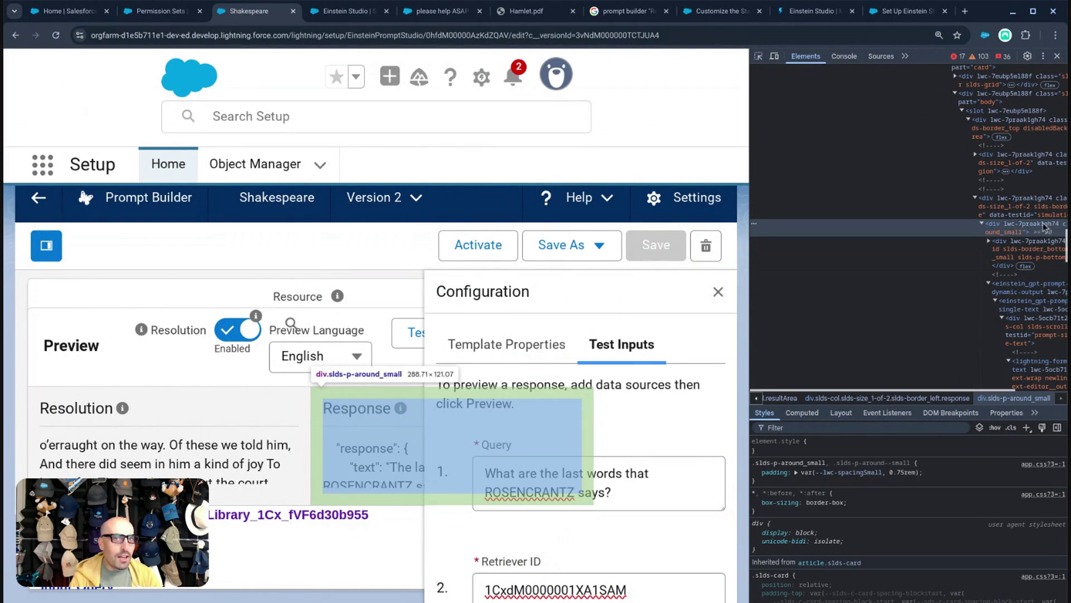
left_click(1013, 203)
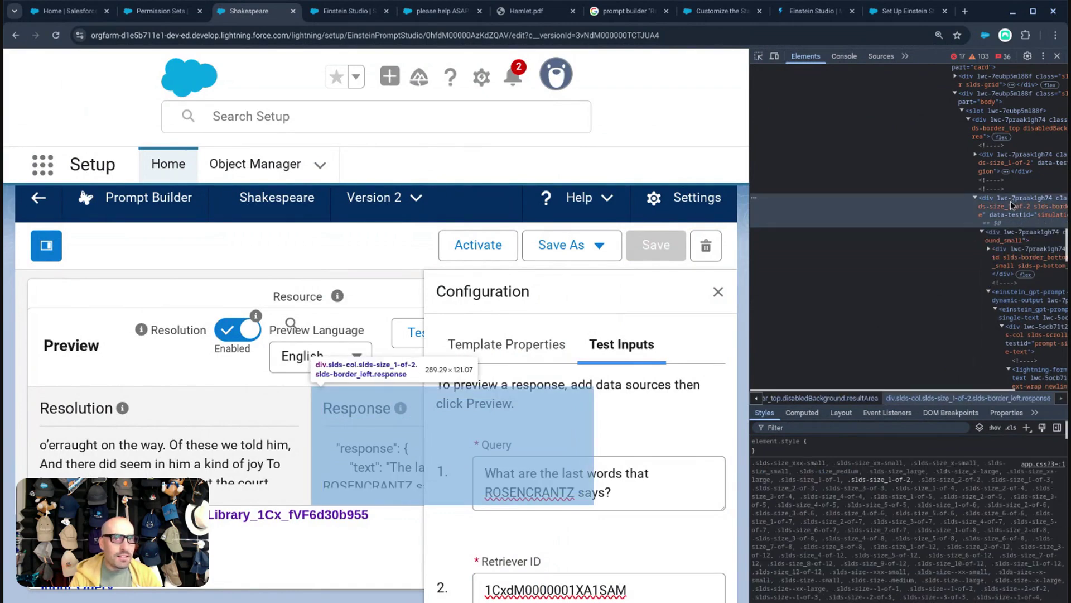
left_click(865, 446)
type("height")
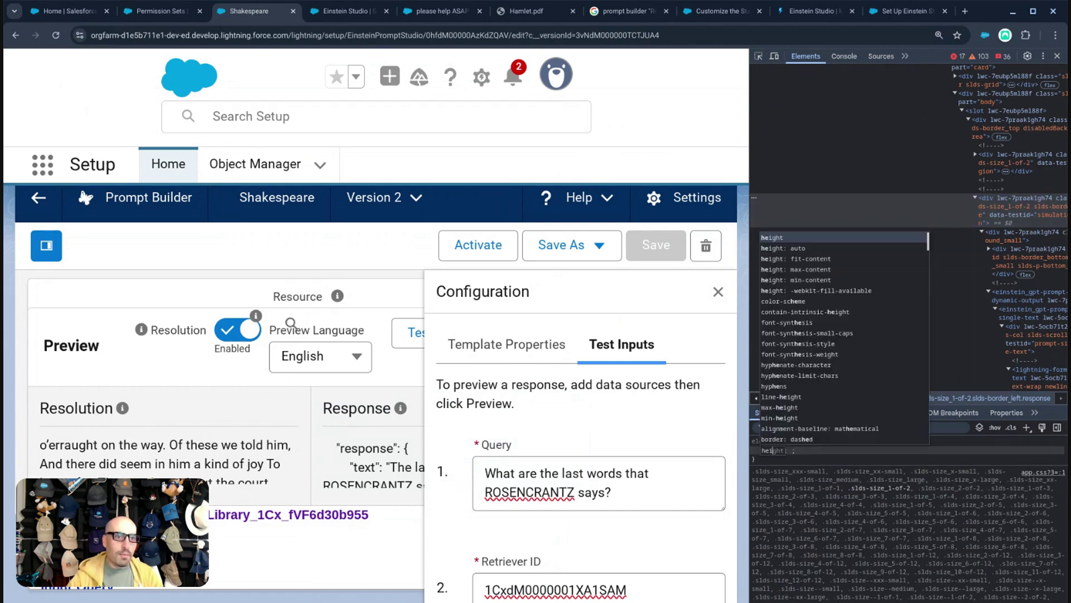
key("Tab")
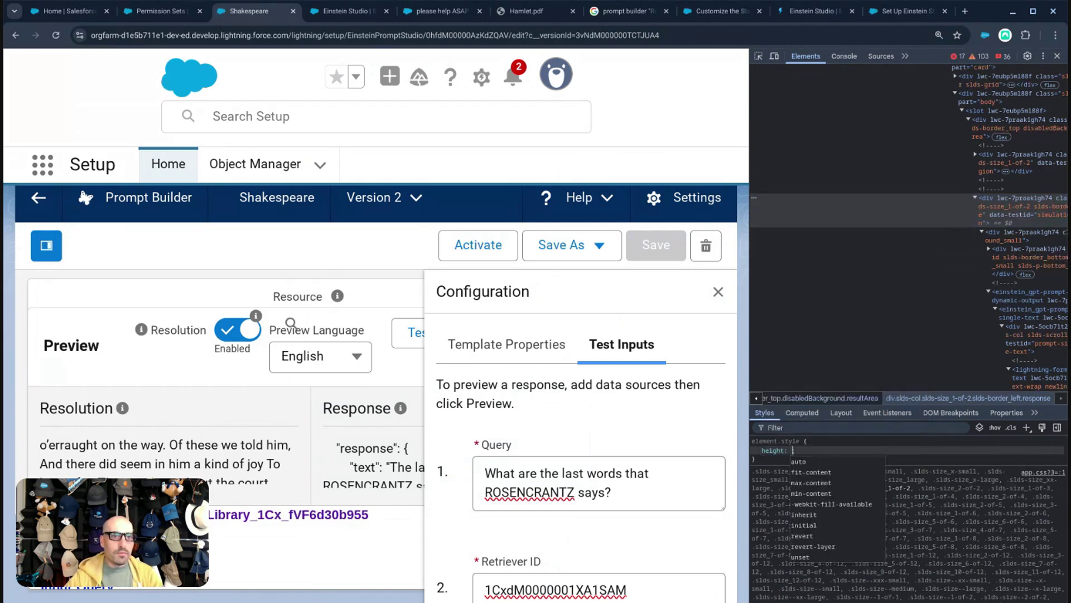
type("400px")
key("Return")
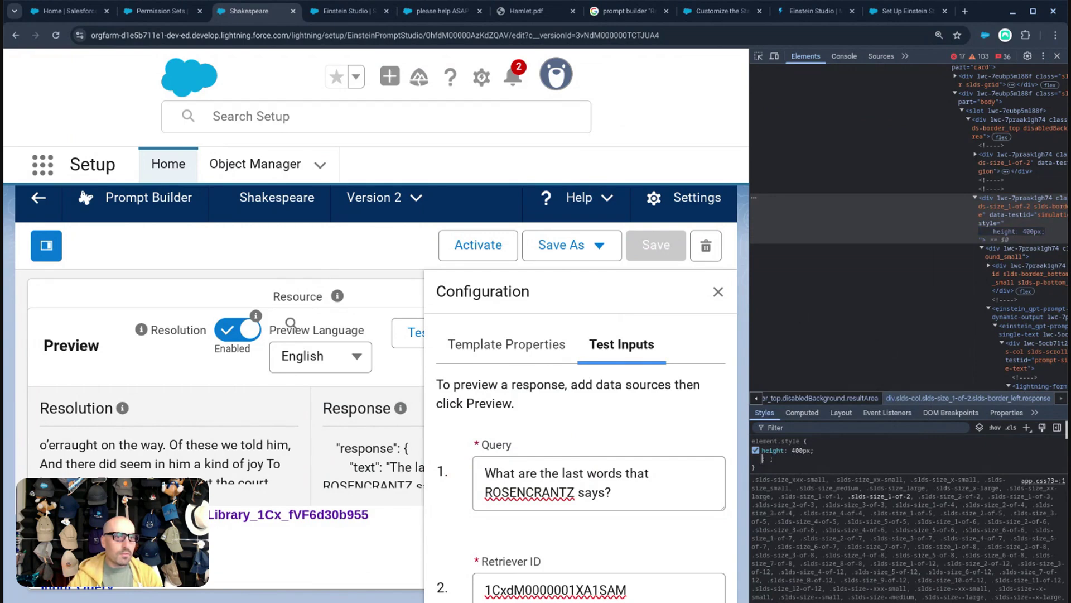
Add the inline style height: 400px to the slds-p-around_small div nested inside the Response column
left_click(1002, 205)
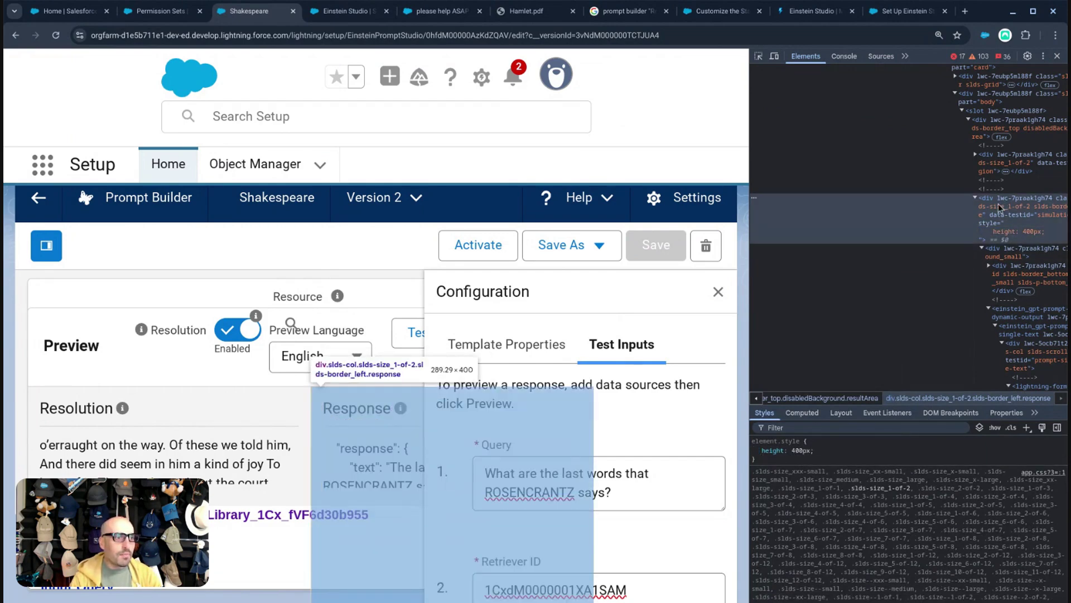
left_click(1005, 249)
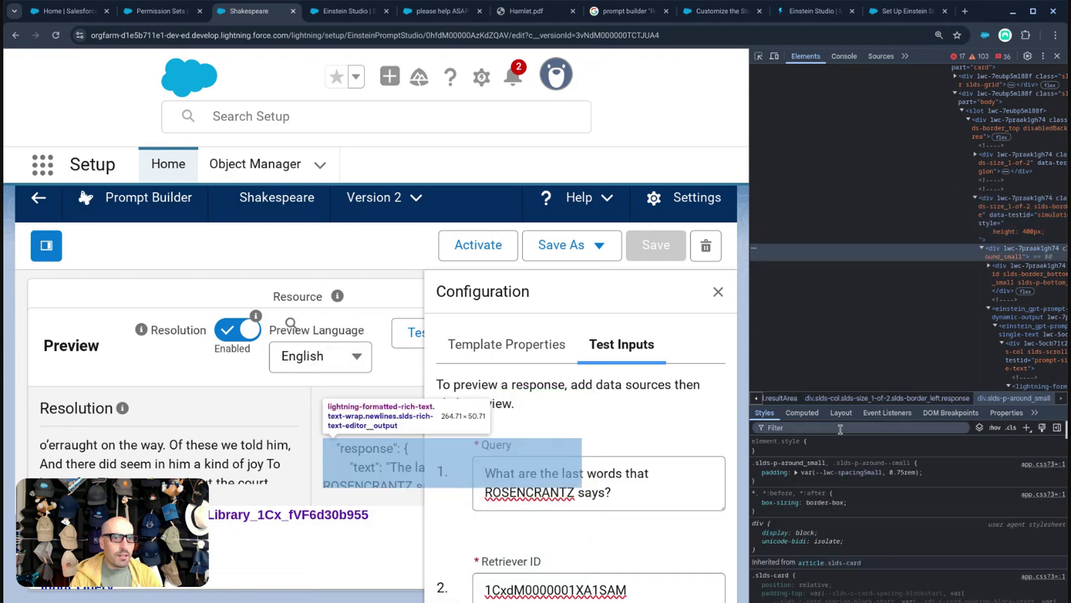
left_click(833, 451)
type("height: 400px;")
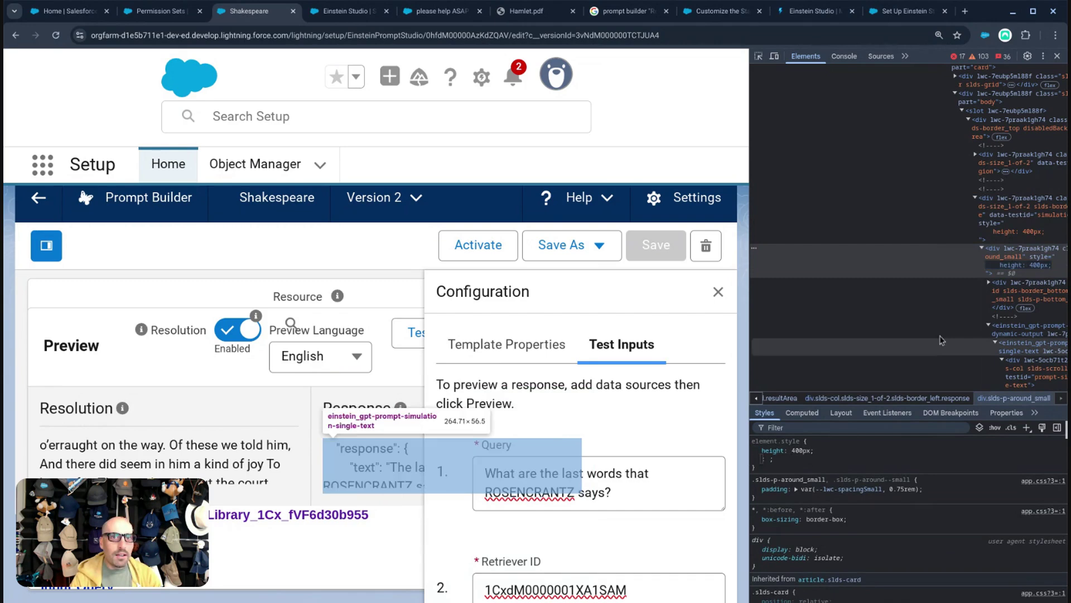
Give the einstein_gpt-prompt-simulation-dynamic-output element of the Response area the inline style height: 400px
left_click(1016, 293)
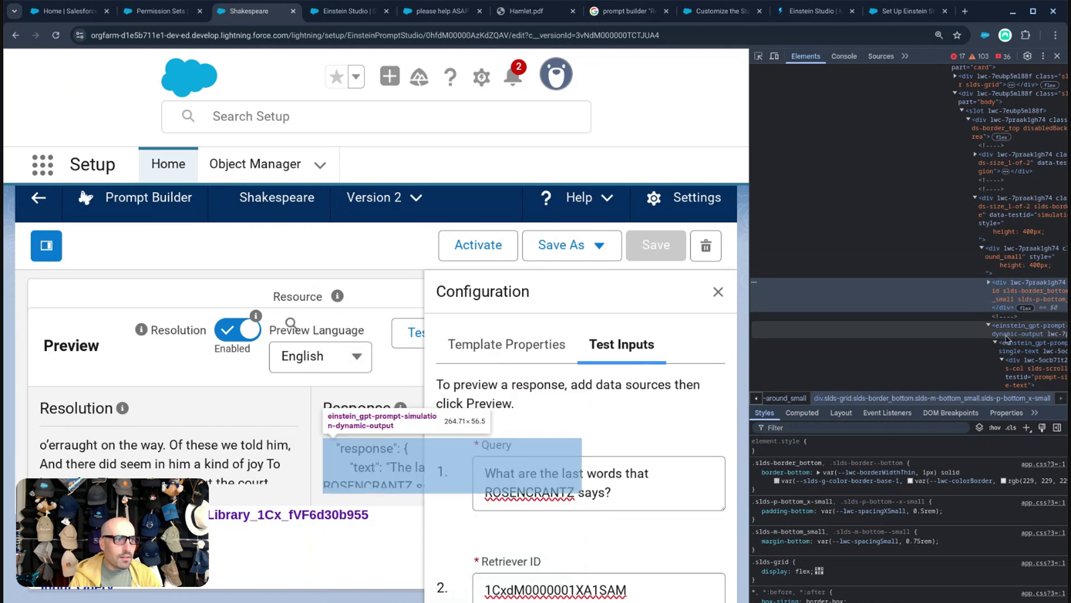
left_click(1021, 329)
left_click(829, 460)
type("height")
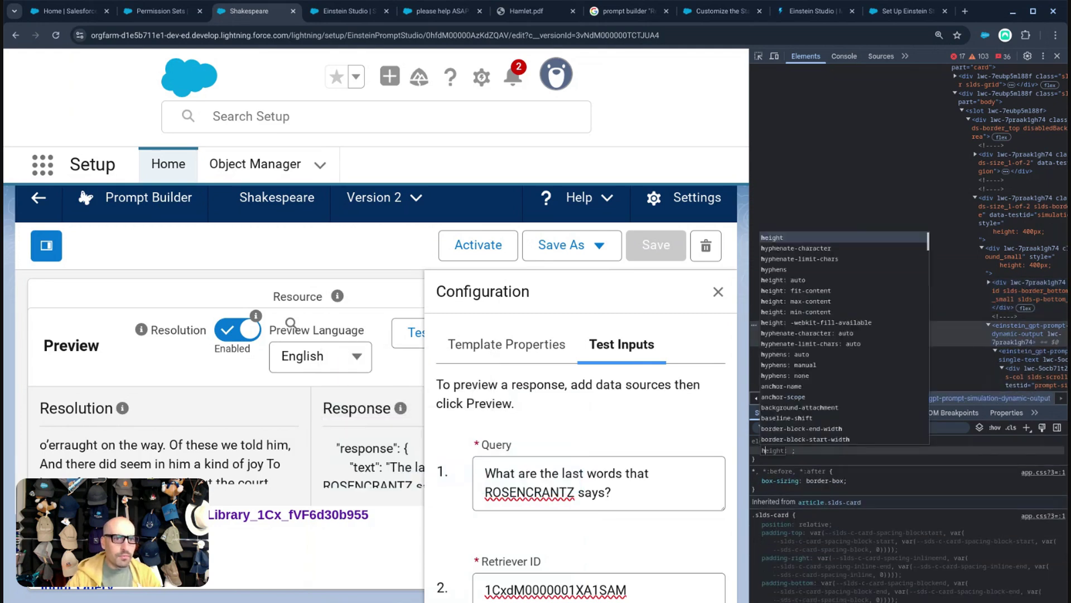
key("Tab")
type("400px")
key("Return")
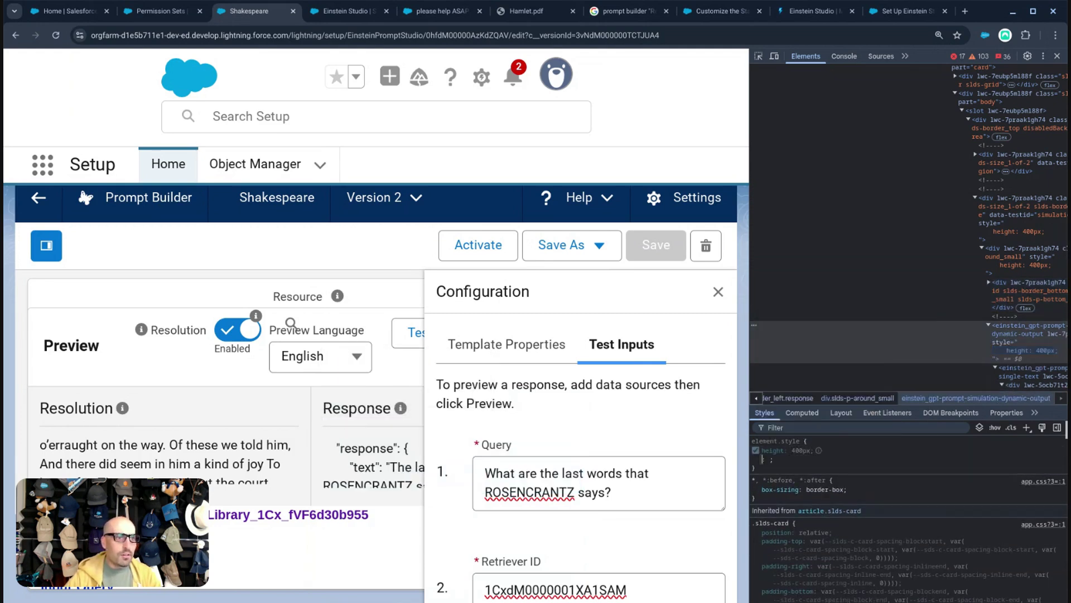
Inspect the nested einstein_gpt-prompt-simulation-single-text element, check the page layout, and close the developer tools
scroll(864, 279, "down", 2)
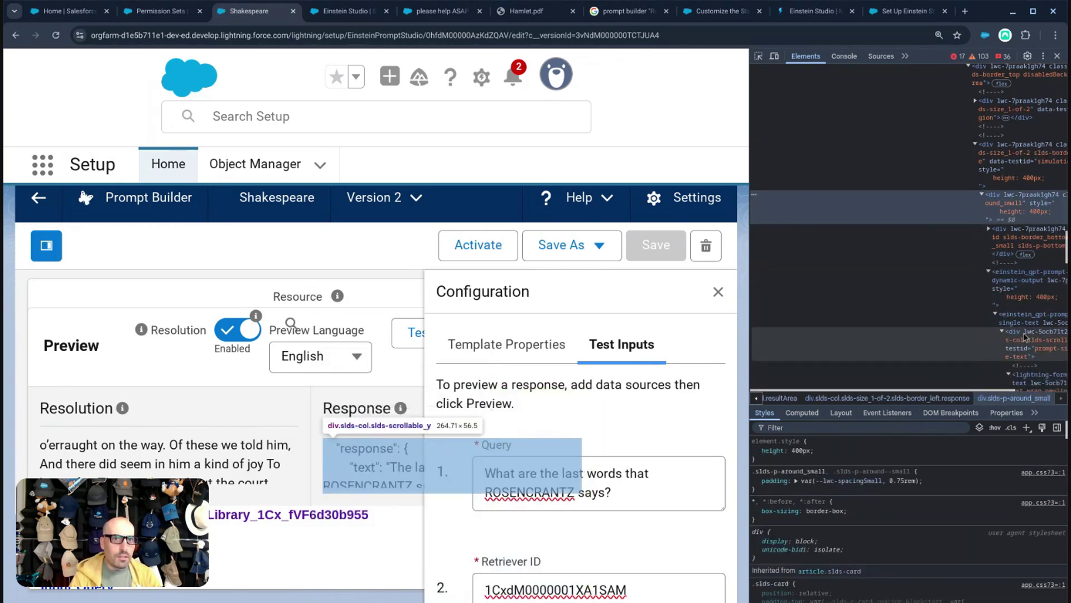
left_click(1029, 321)
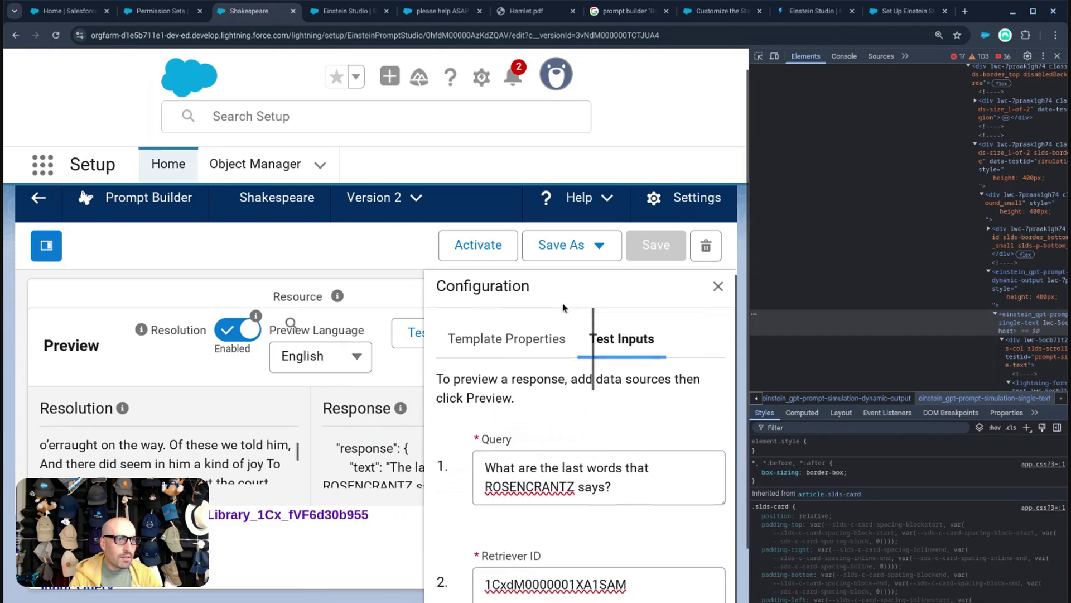
scroll(393, 339, "down", 2)
scroll(385, 374, "down", 1)
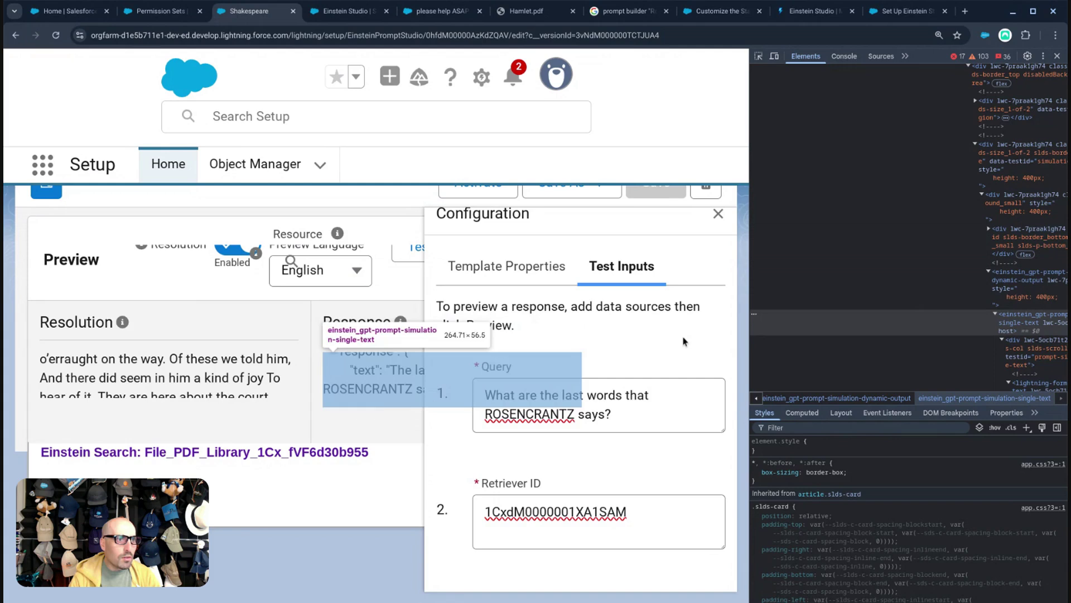
left_click(1057, 56)
Reread the preview response to the ROSENCRANTZ query and highlight the Retriever ID value in the test inputs
scroll(511, 384, "up", 1)
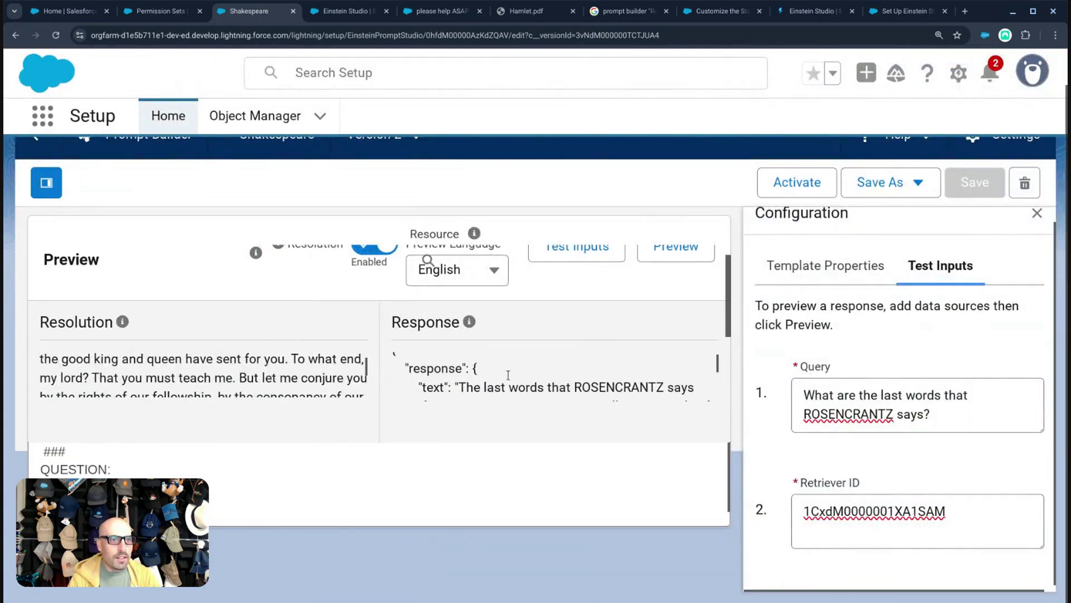
scroll(511, 384, "down", 2)
scroll(511, 383, "up", 1)
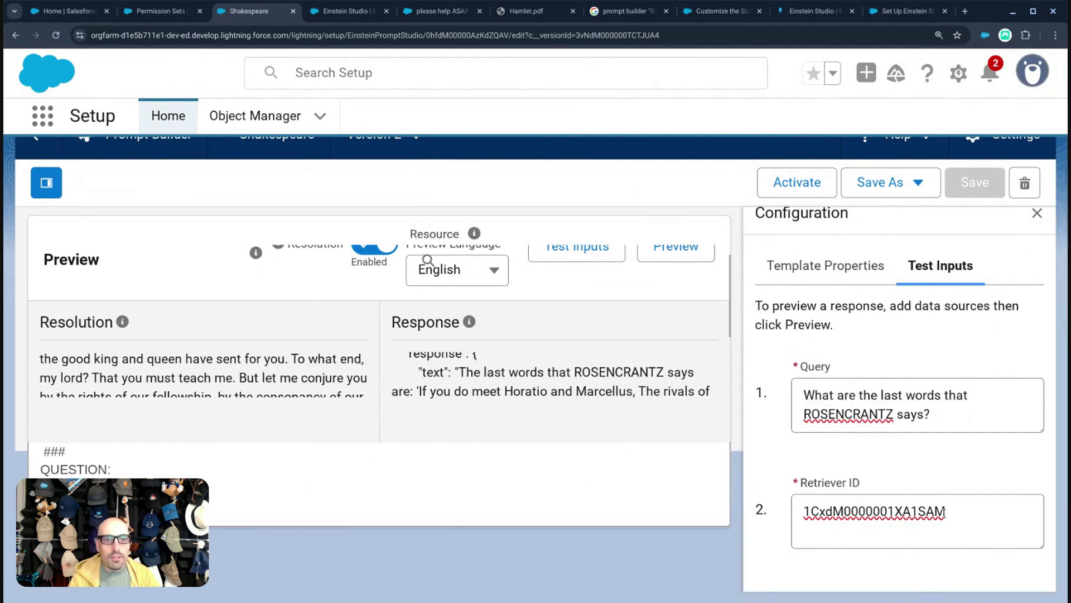
double_click(843, 505)
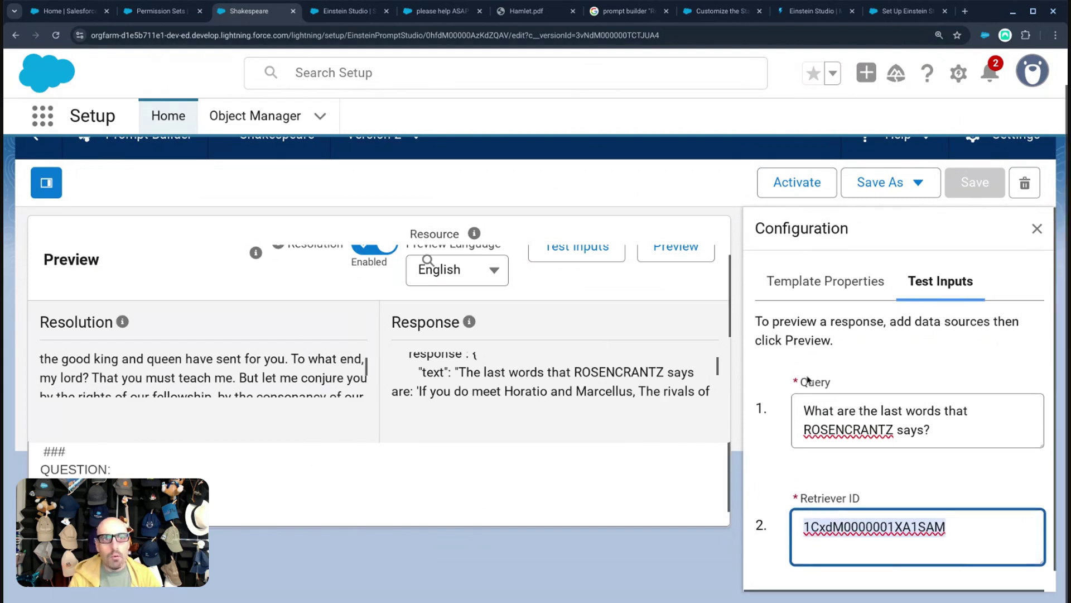
Close and reopen the template's configuration, and view its template properties
scroll(892, 391, "up", 1)
left_click(1038, 267)
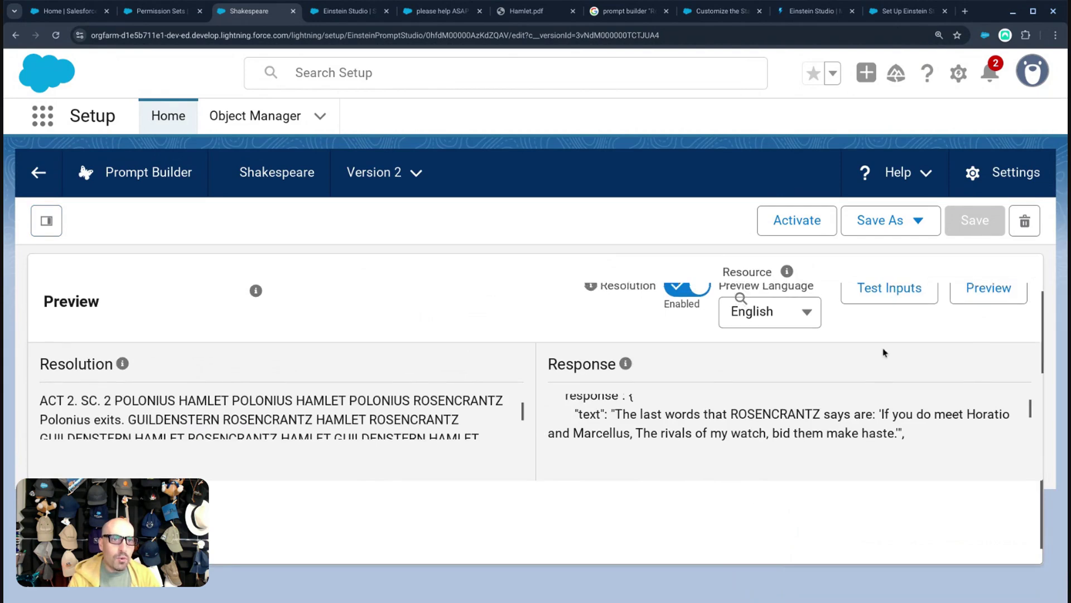
left_click(890, 307)
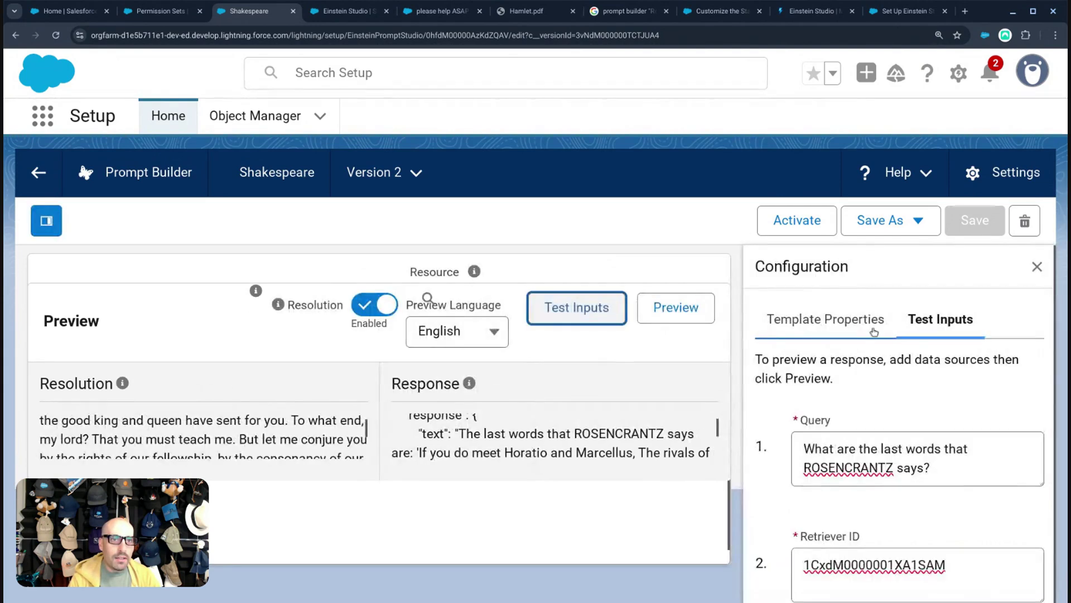
left_click(812, 316)
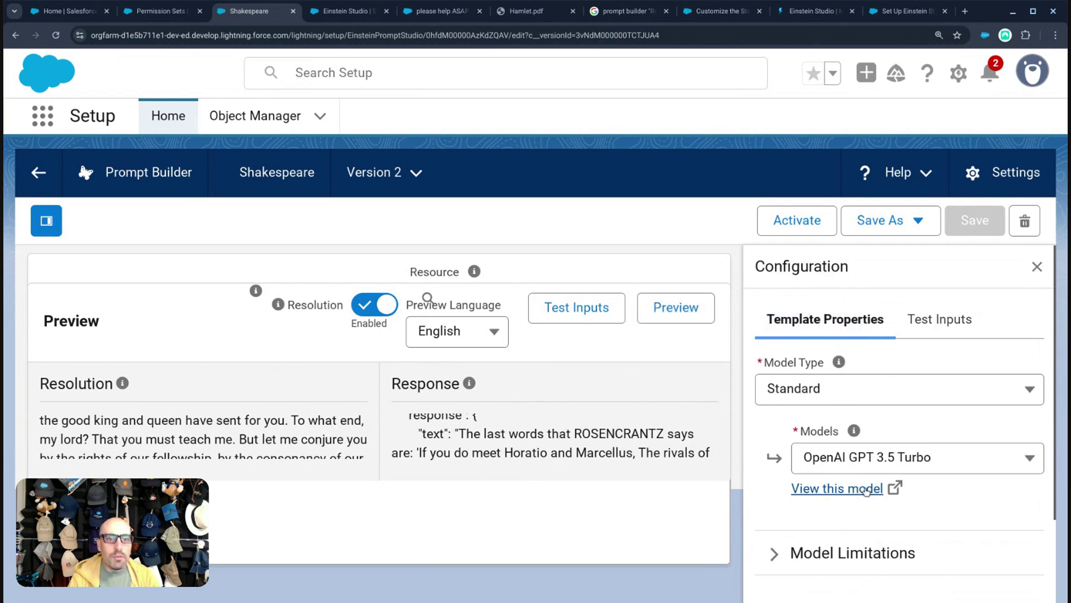
Switch to the Einstein Studio page, relaunch Einstein Studio by searching for "einstein", and open the File_PDF_Library retriever from the Retrievers list
left_click(347, 11)
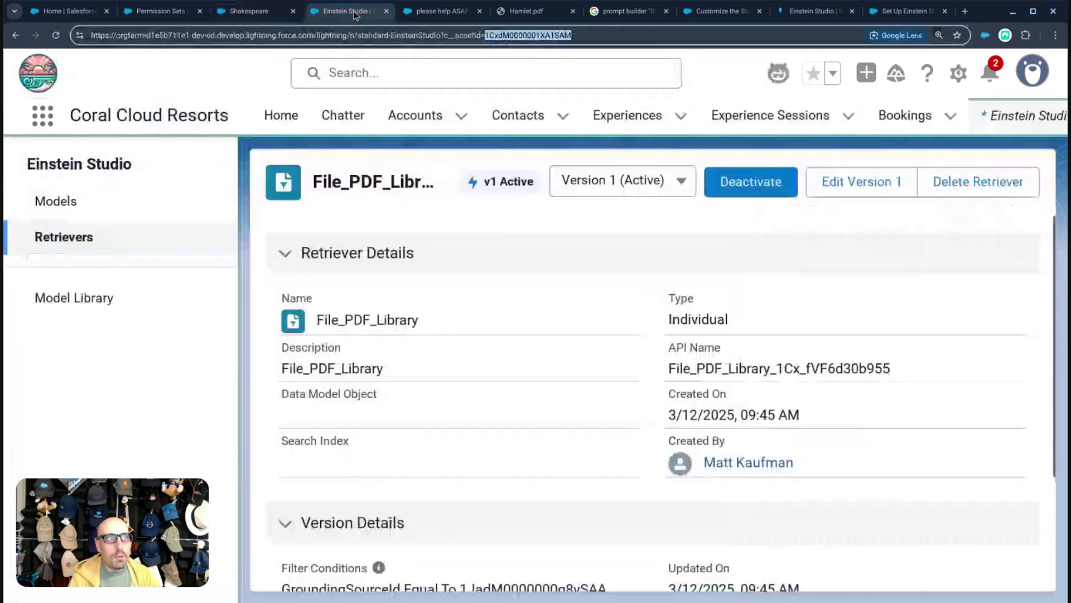
left_click(42, 127)
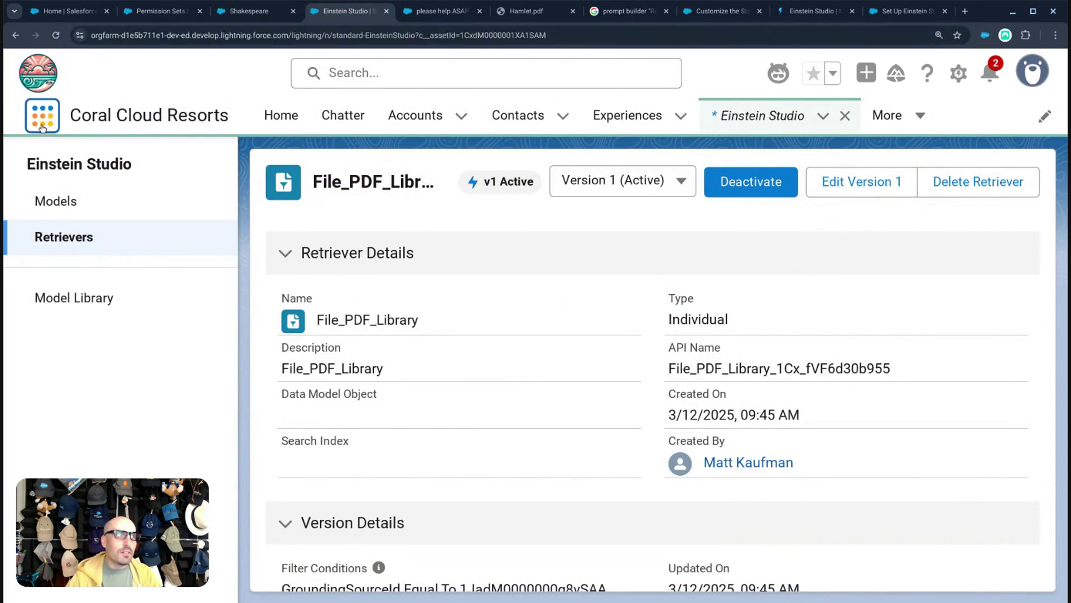
type("eins")
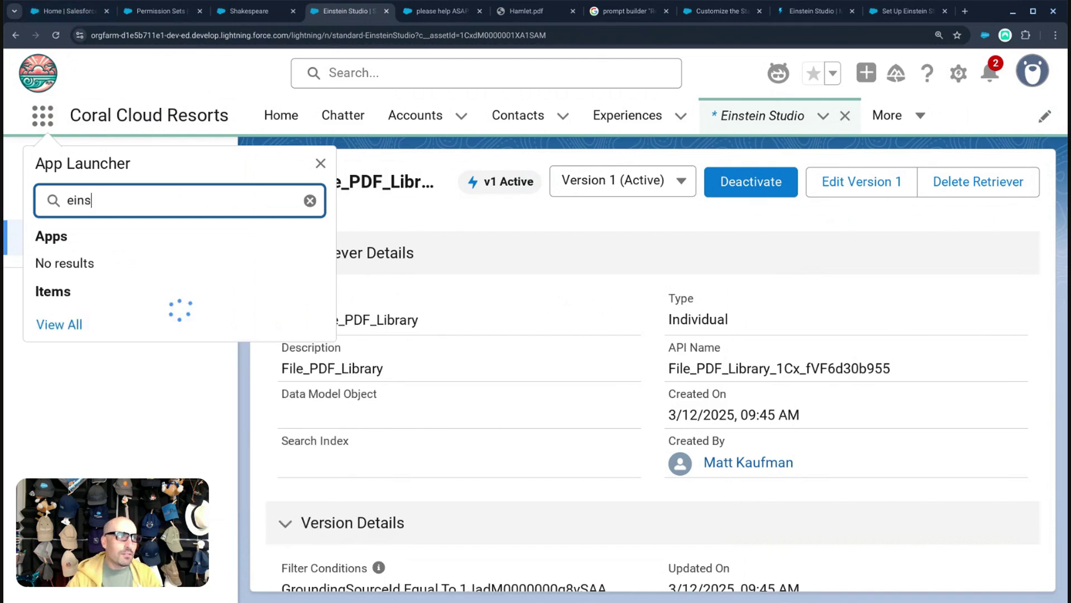
type("tein")
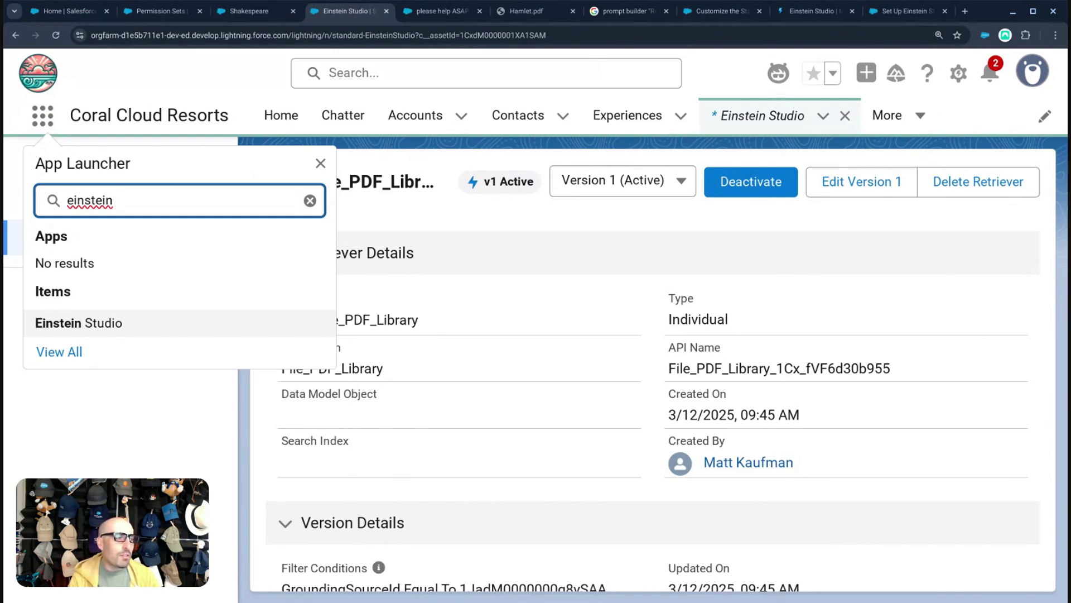
left_click(88, 324)
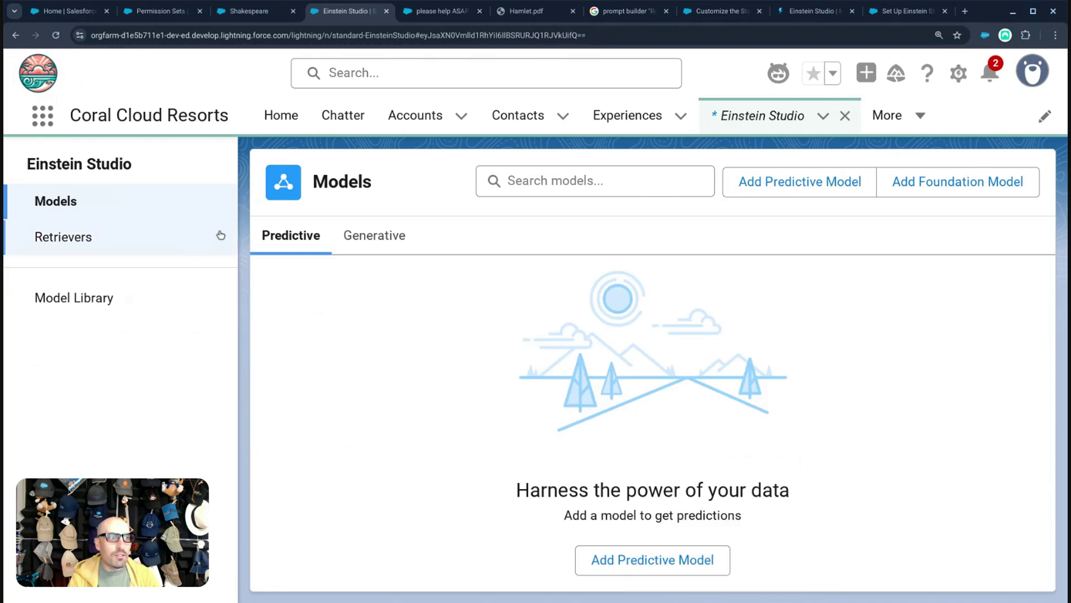
left_click(106, 237)
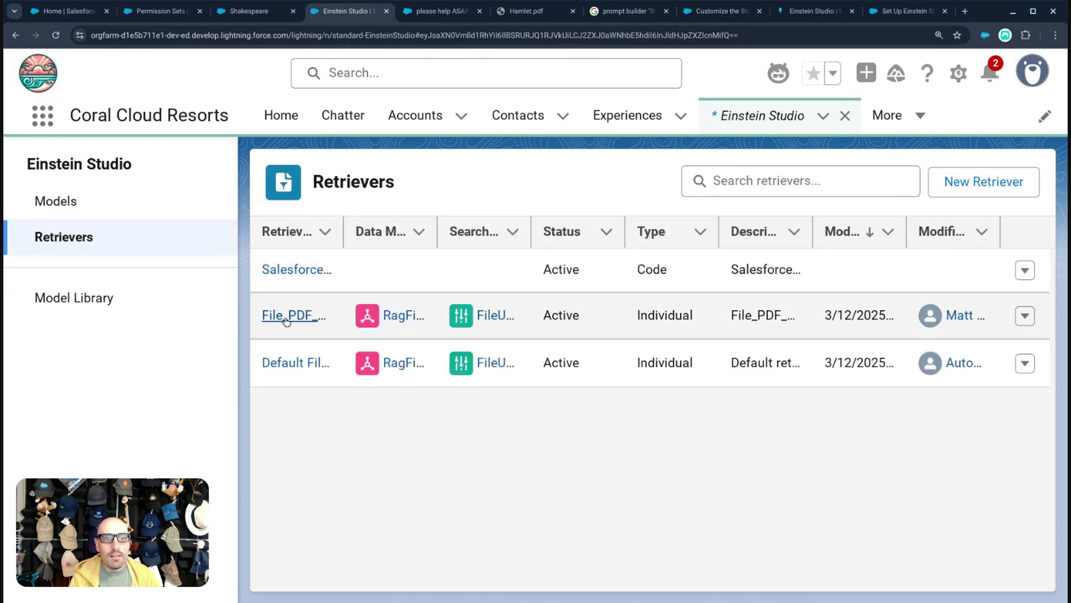
left_click(288, 316)
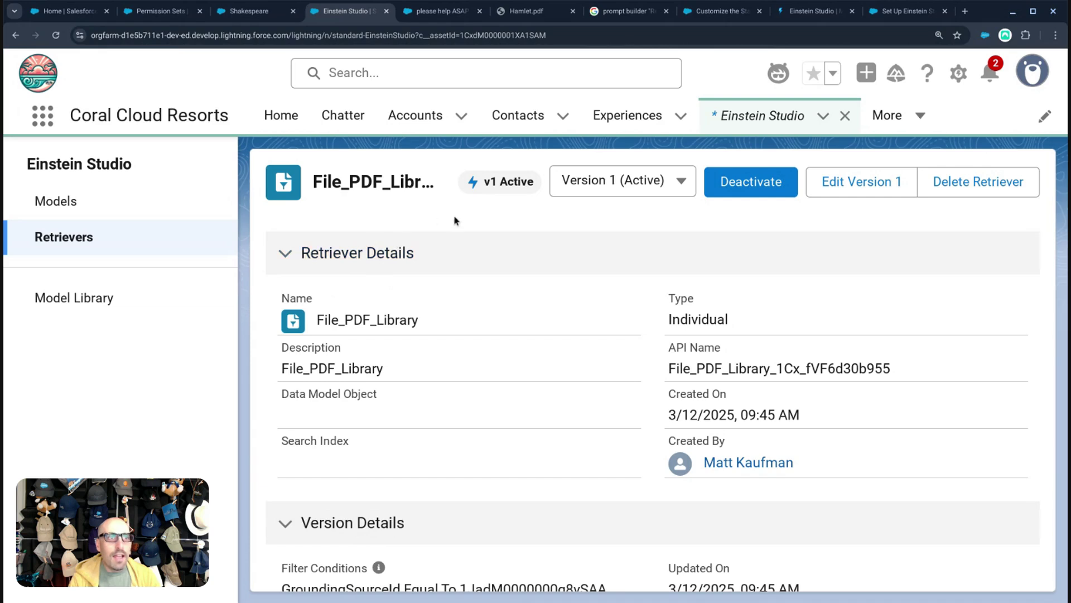
Select the File_PDF_Library retriever's ID after assetId= in the page URL and look over the retriever details
left_click(510, 34)
double_click(509, 34)
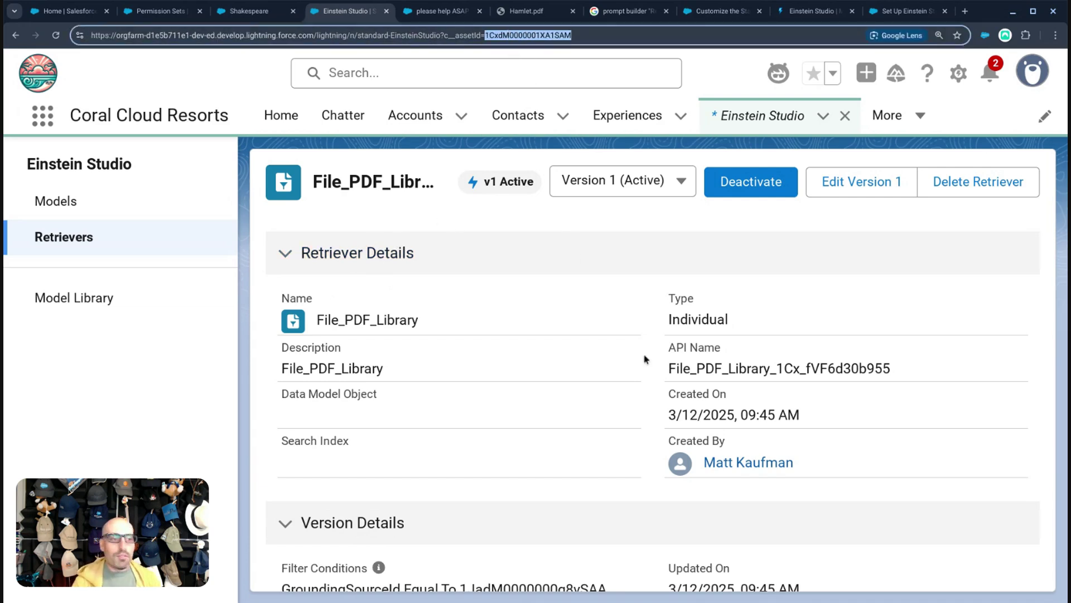
scroll(537, 395, "down", 1)
scroll(536, 395, "up", 1)
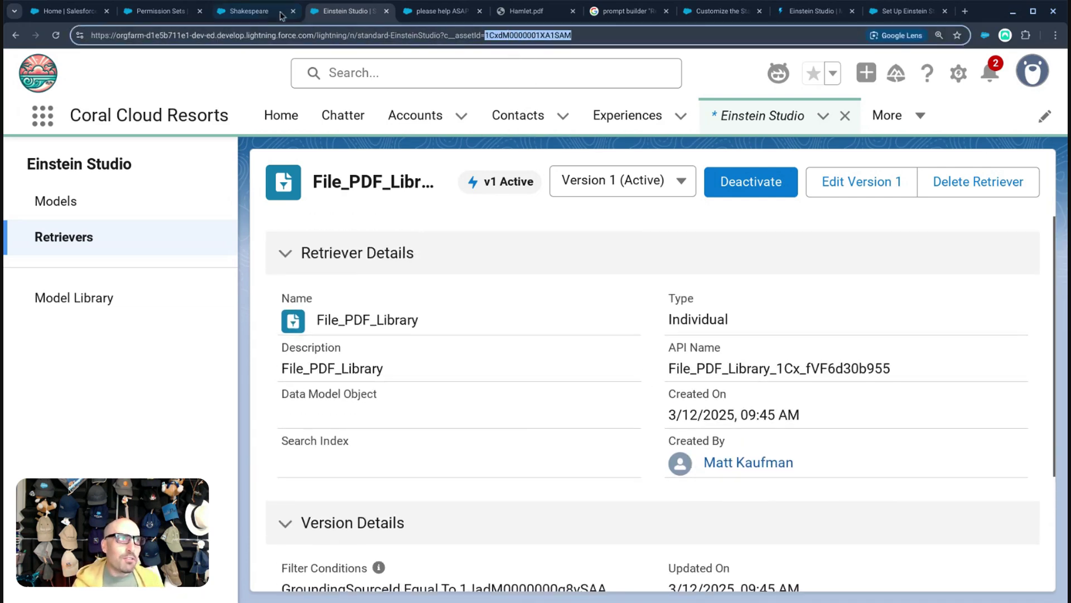
Return to the Shakespeare template and show its test inputs with the Query and Retriever ID
left_click(251, 11)
scroll(826, 391, "down", 1)
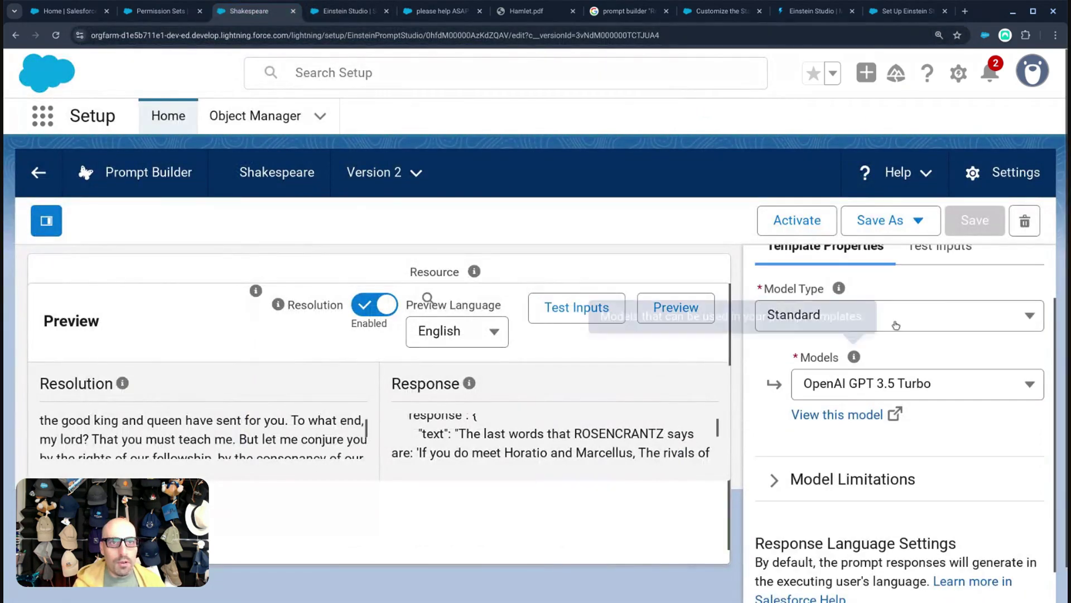
left_click(939, 274)
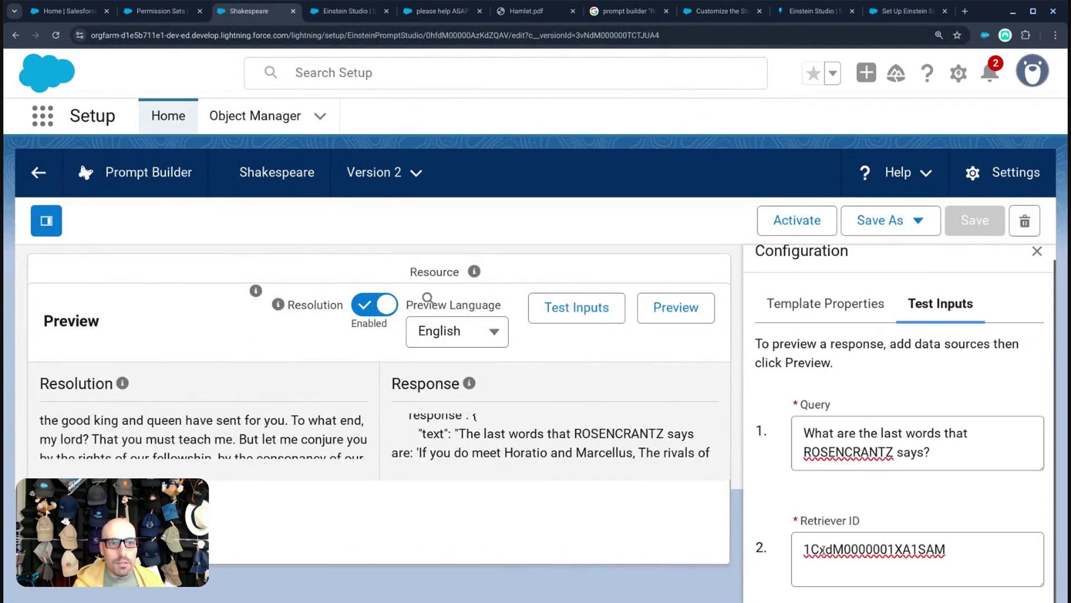